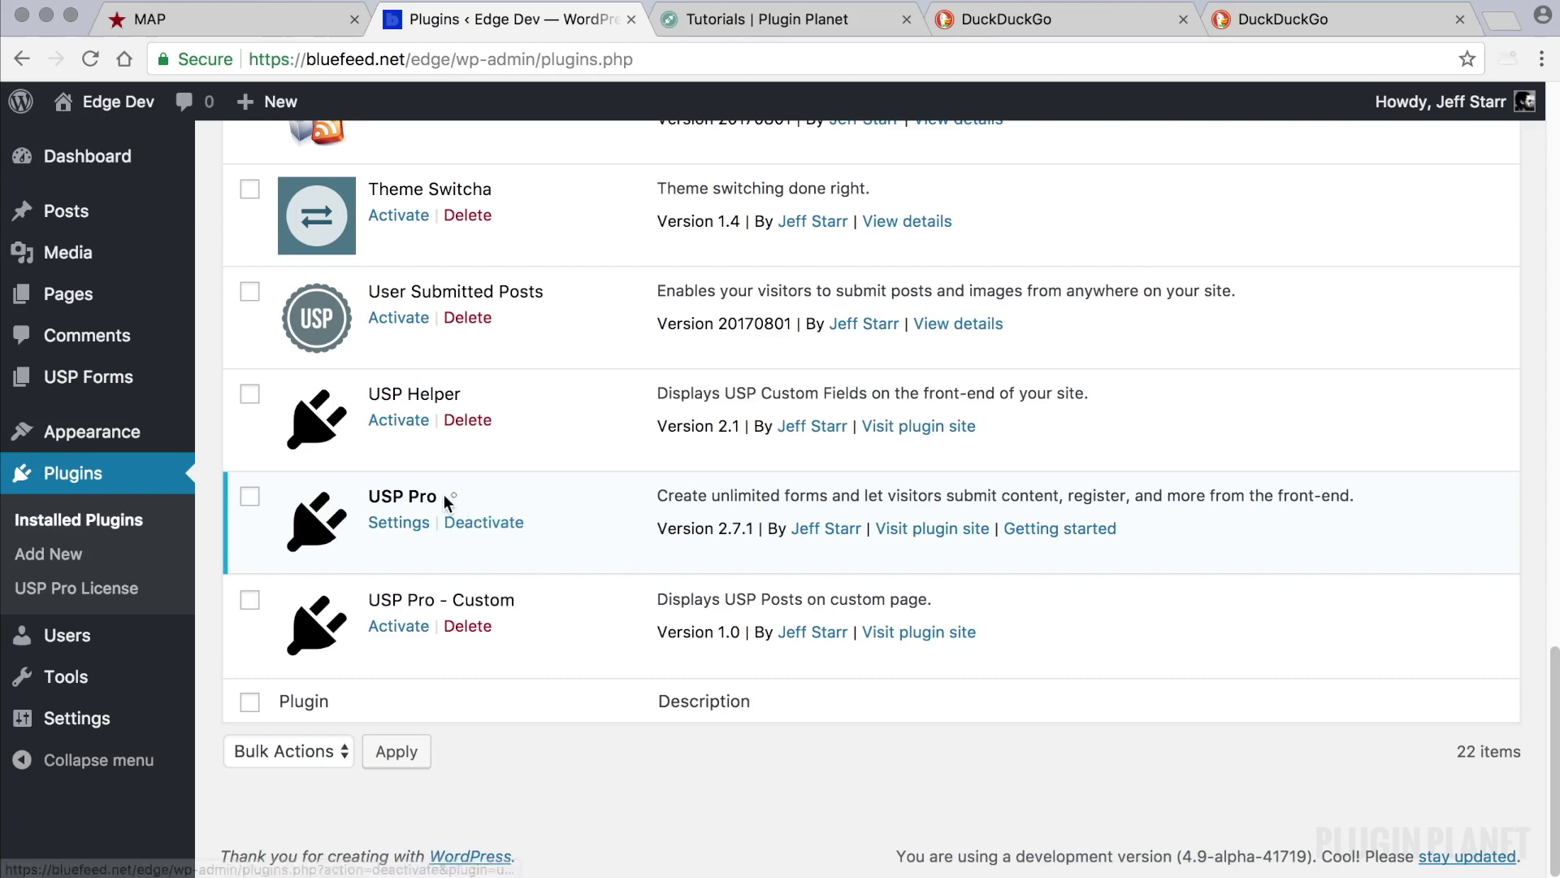
- Highlight the active USP Pro plugin in the Installed Plugins list
left_click_drag(454, 496, 371, 493)
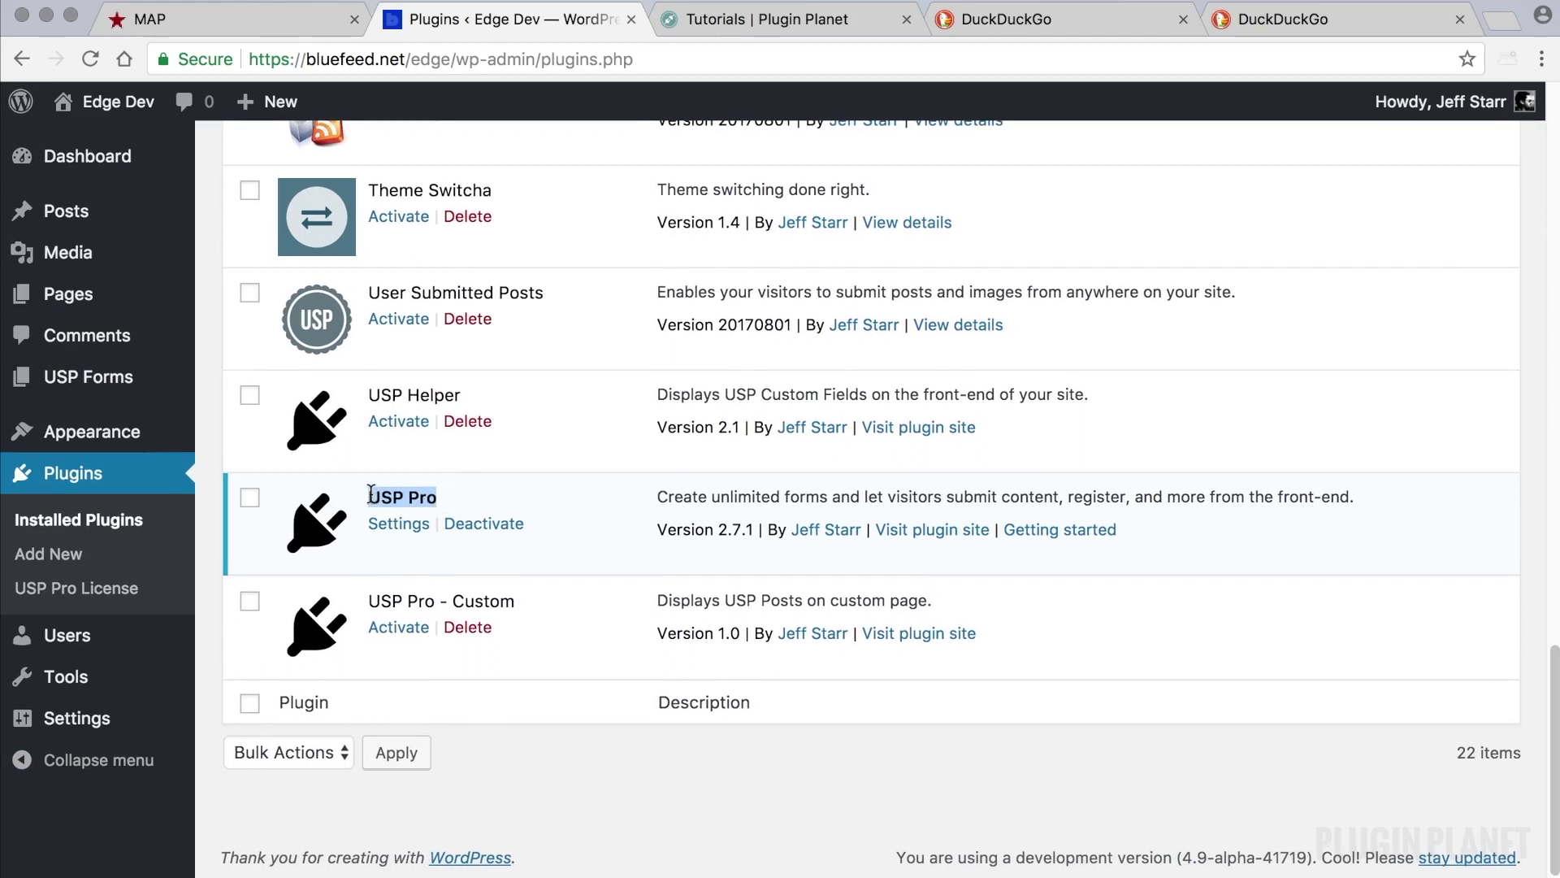
mouse_move(116, 385)
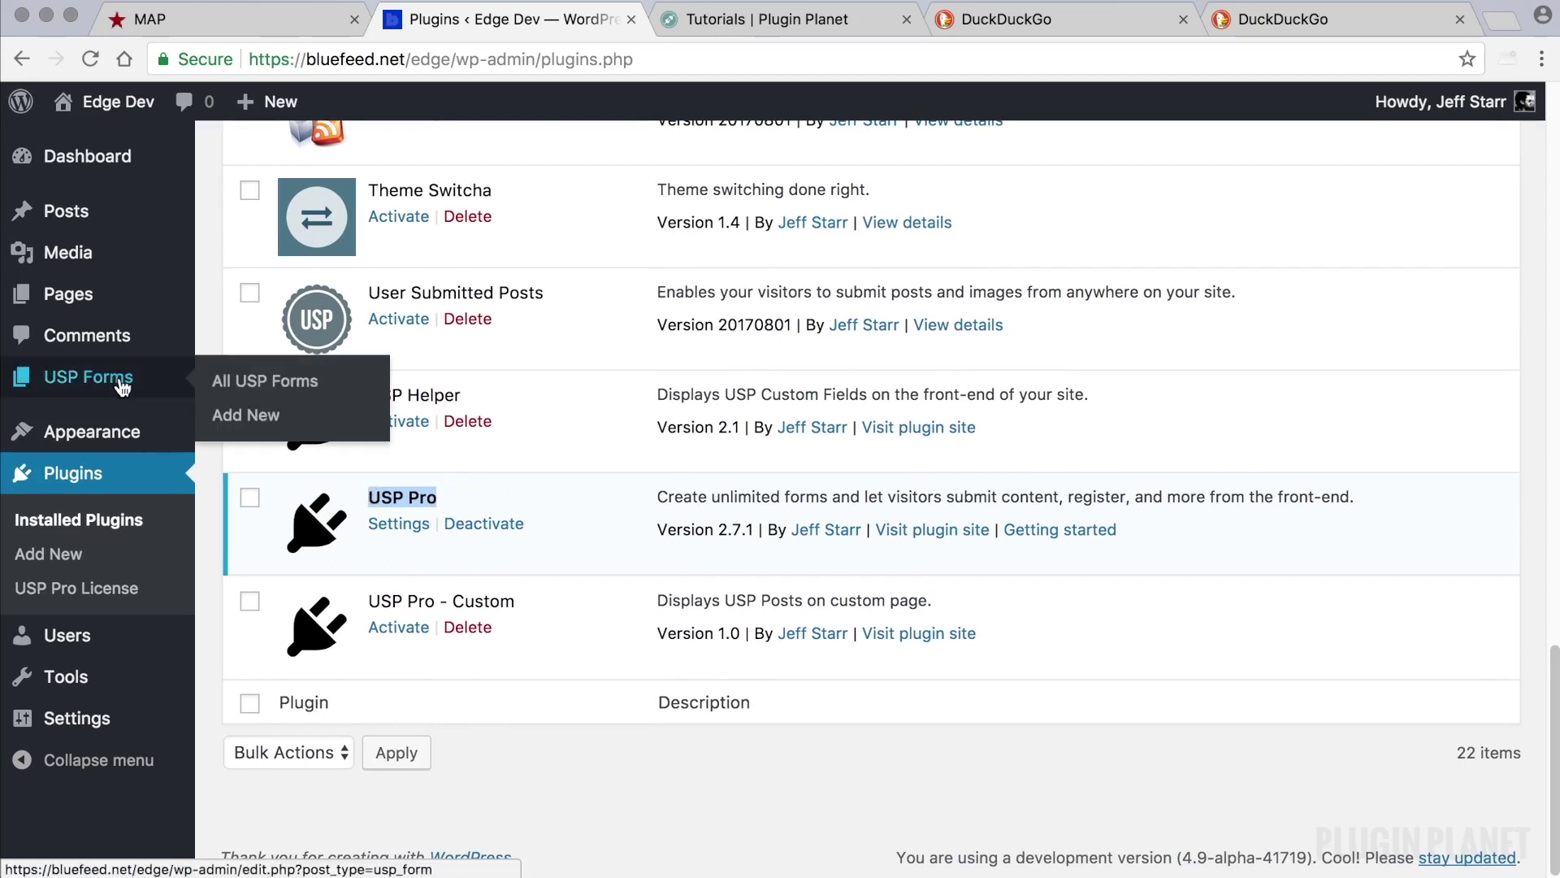
left_click(120, 381)
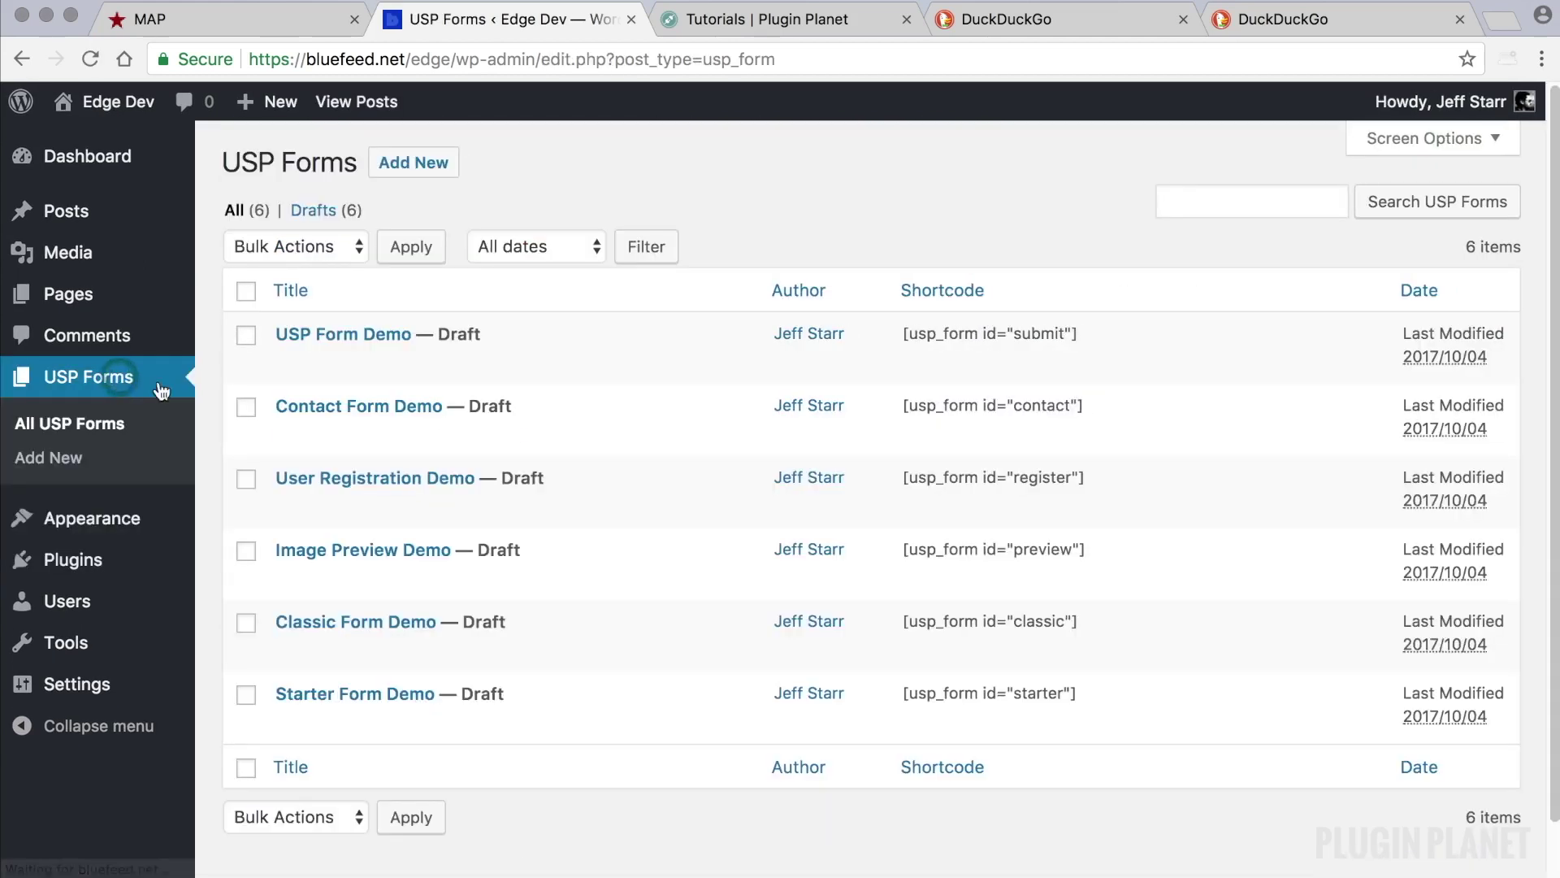
left_click(621, 176)
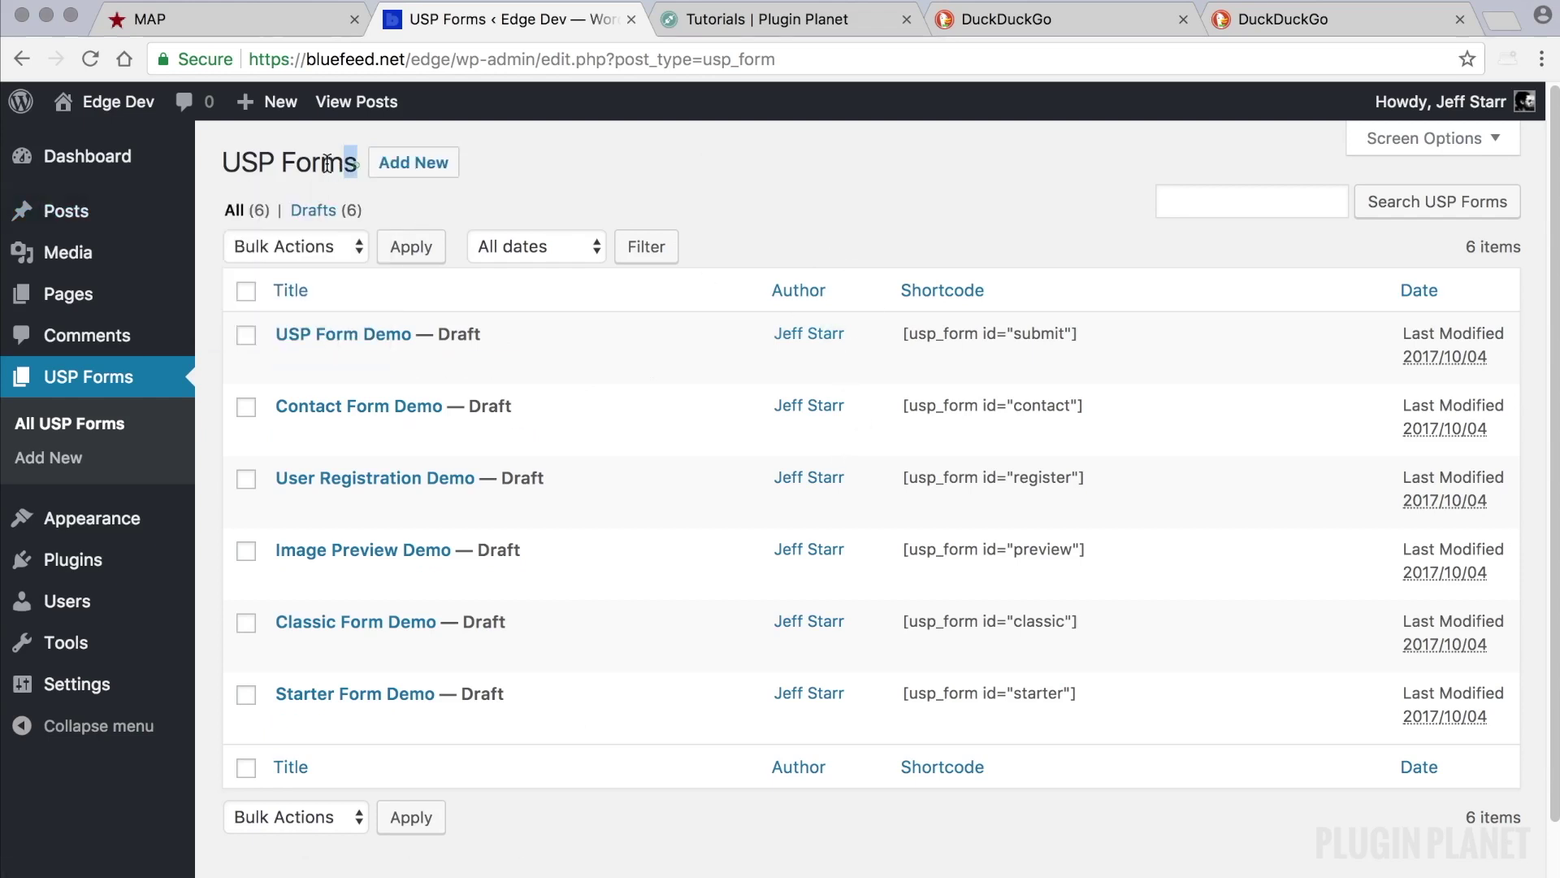
left_click_drag(327, 163, 221, 162)
left_click(744, 166)
- Open the User Registration Demo form and highlight its introductory paragraph
left_click(449, 485)
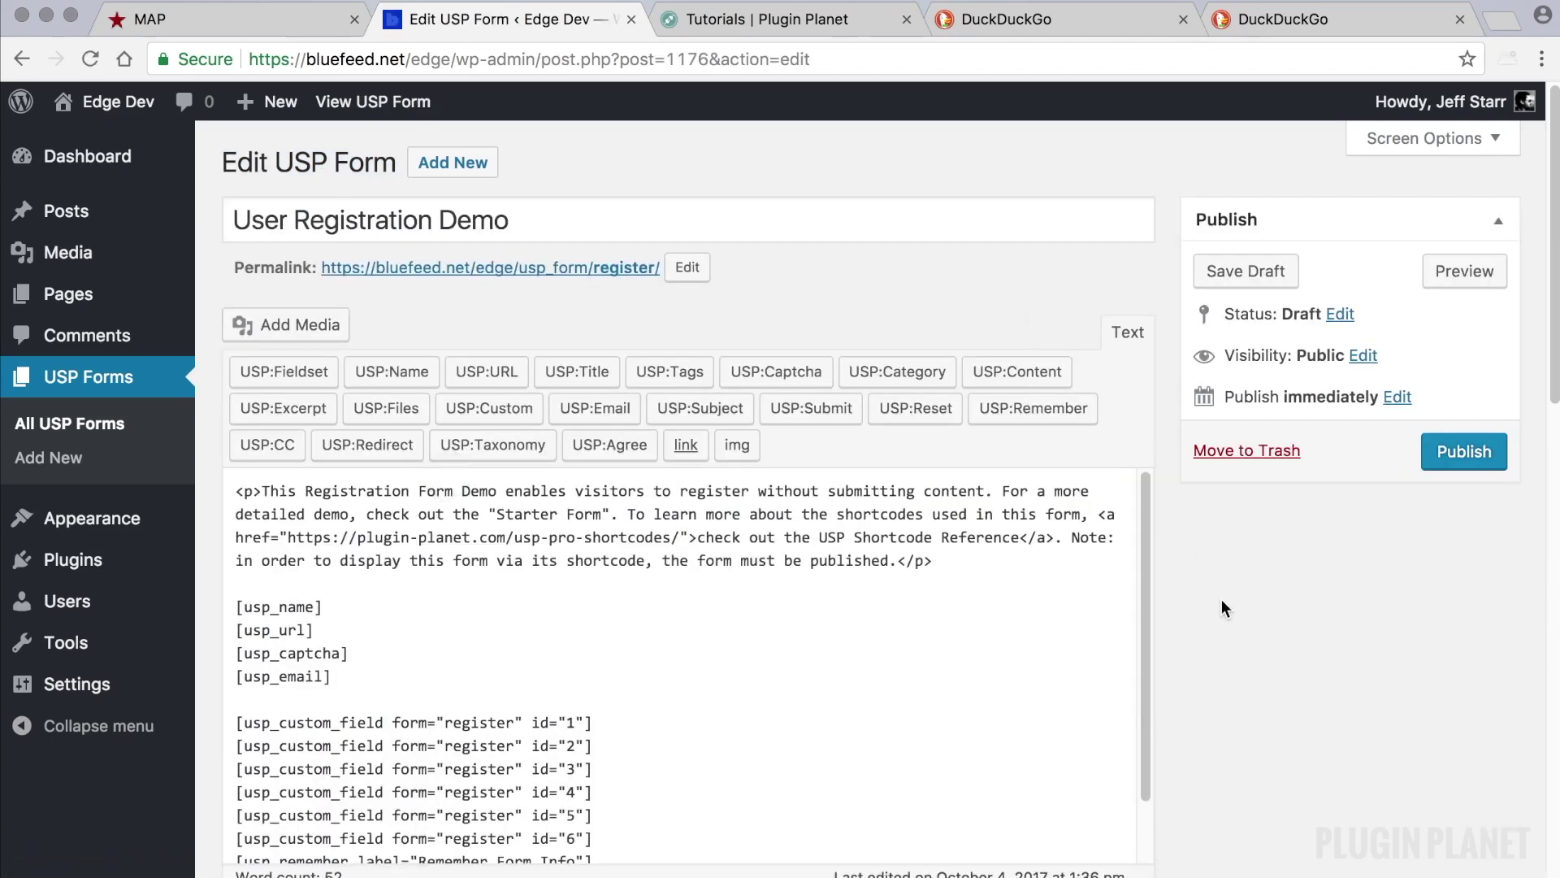
scroll(1020, 519, "down", 4)
scroll(1014, 518, "up", 3)
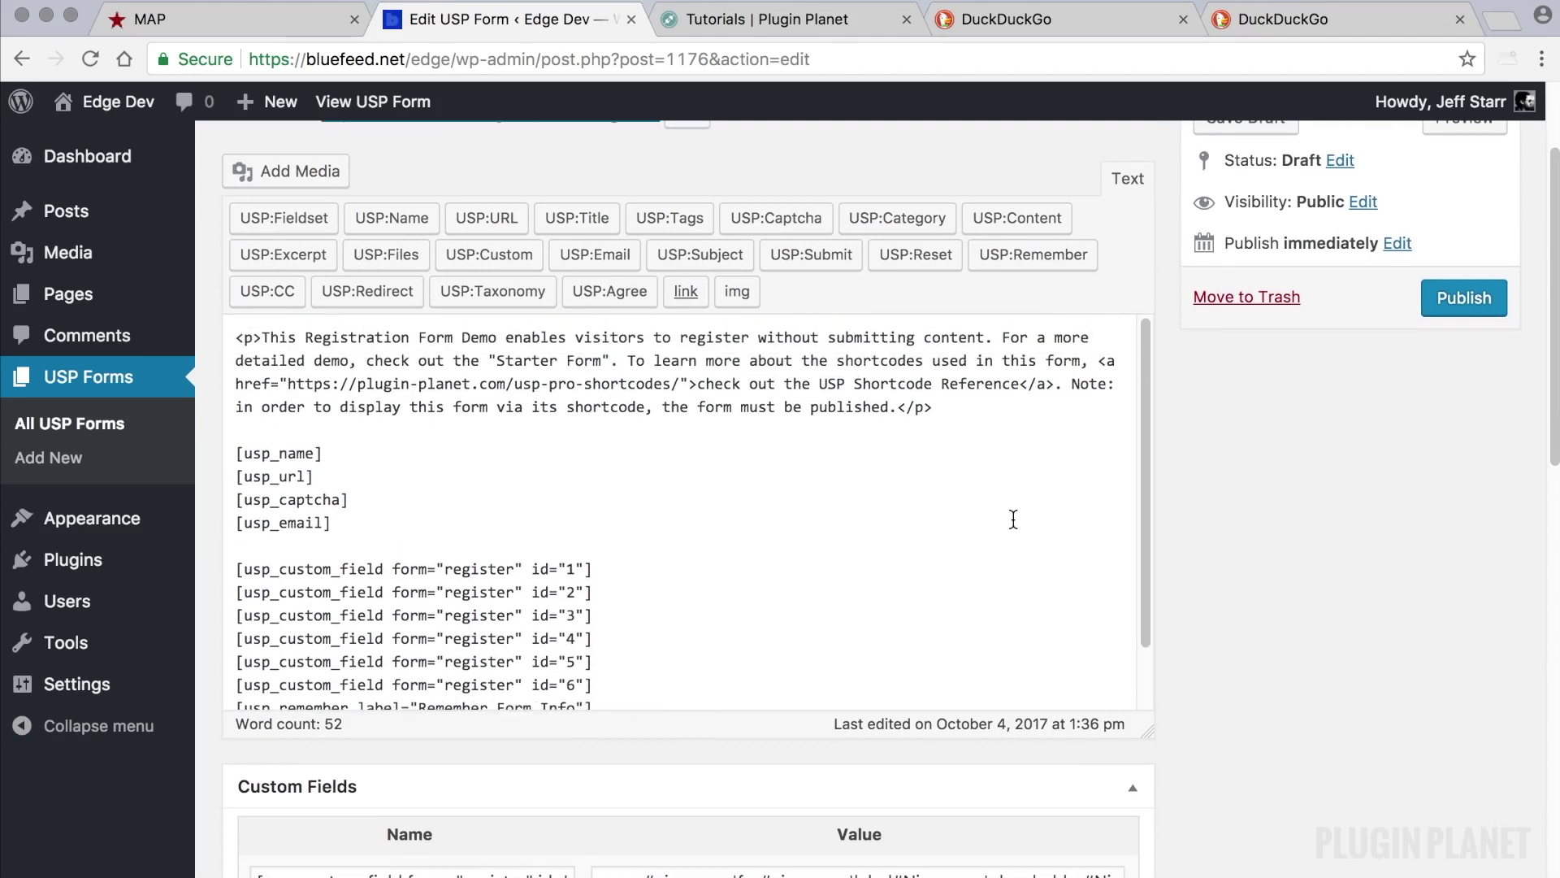
scroll(900, 472, "down", 2)
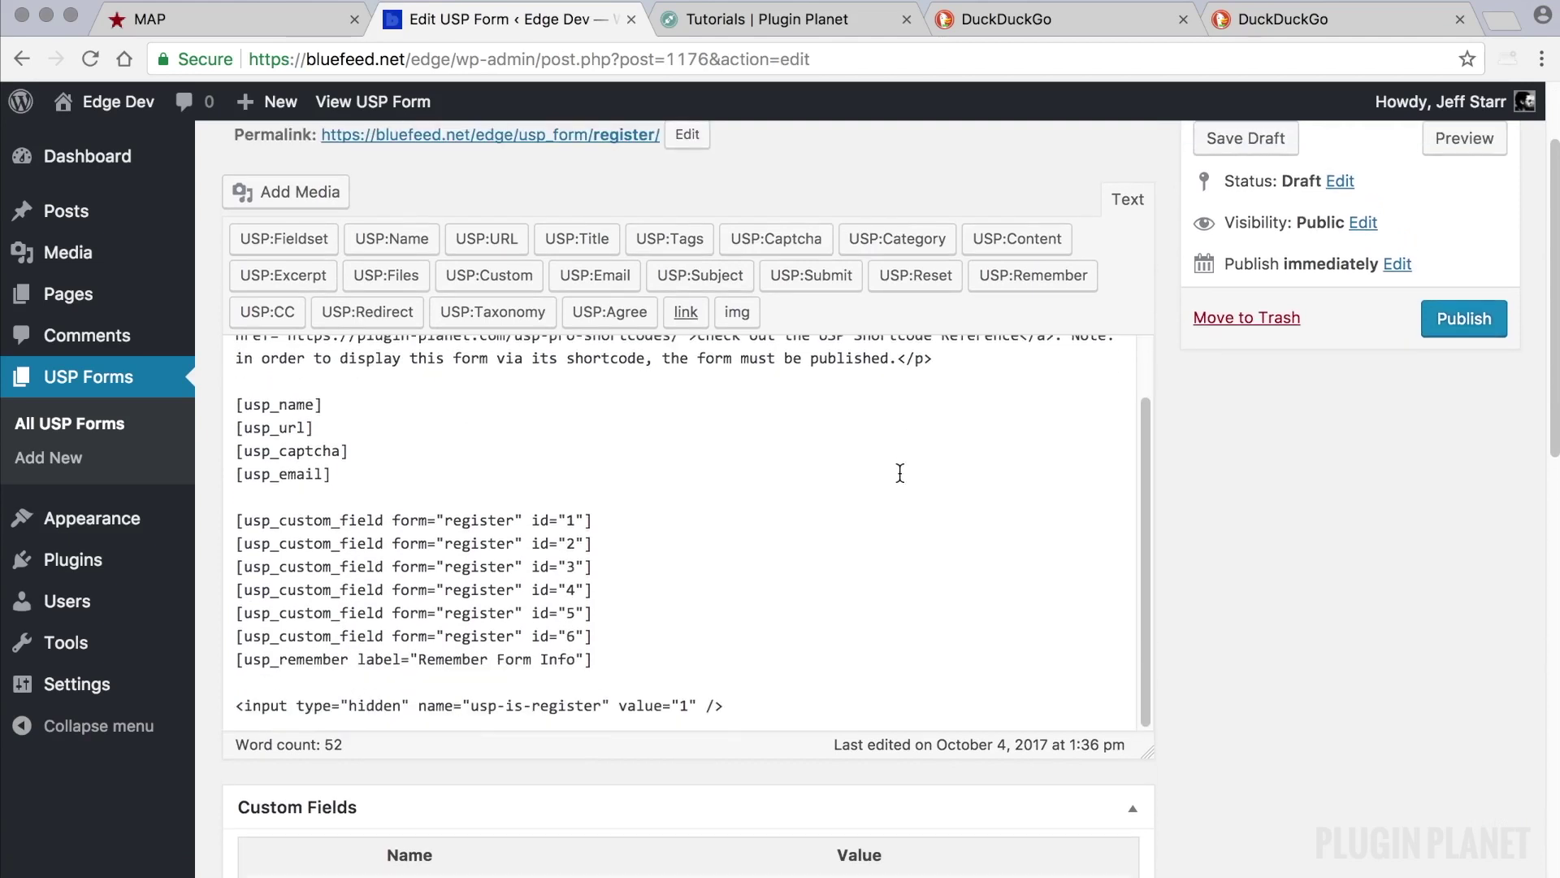
scroll(910, 473, "up", 3)
triple_click(945, 464)
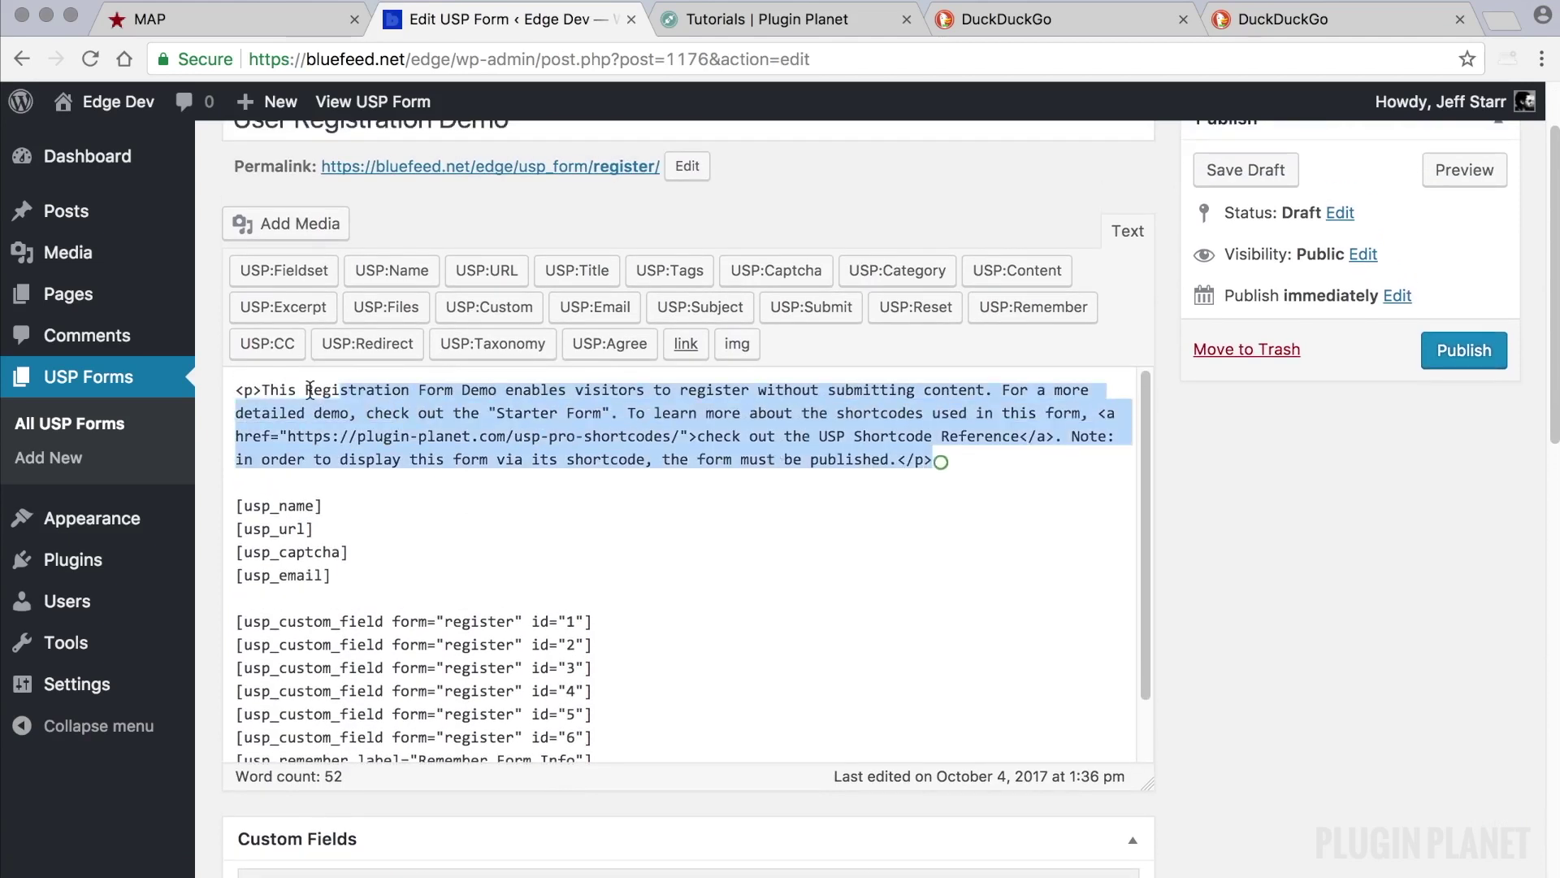
left_click(443, 551)
- Highlight the name, URL, captcha and email shortcodes, then the custom-field shortcodes
left_click_drag(347, 576, 236, 505)
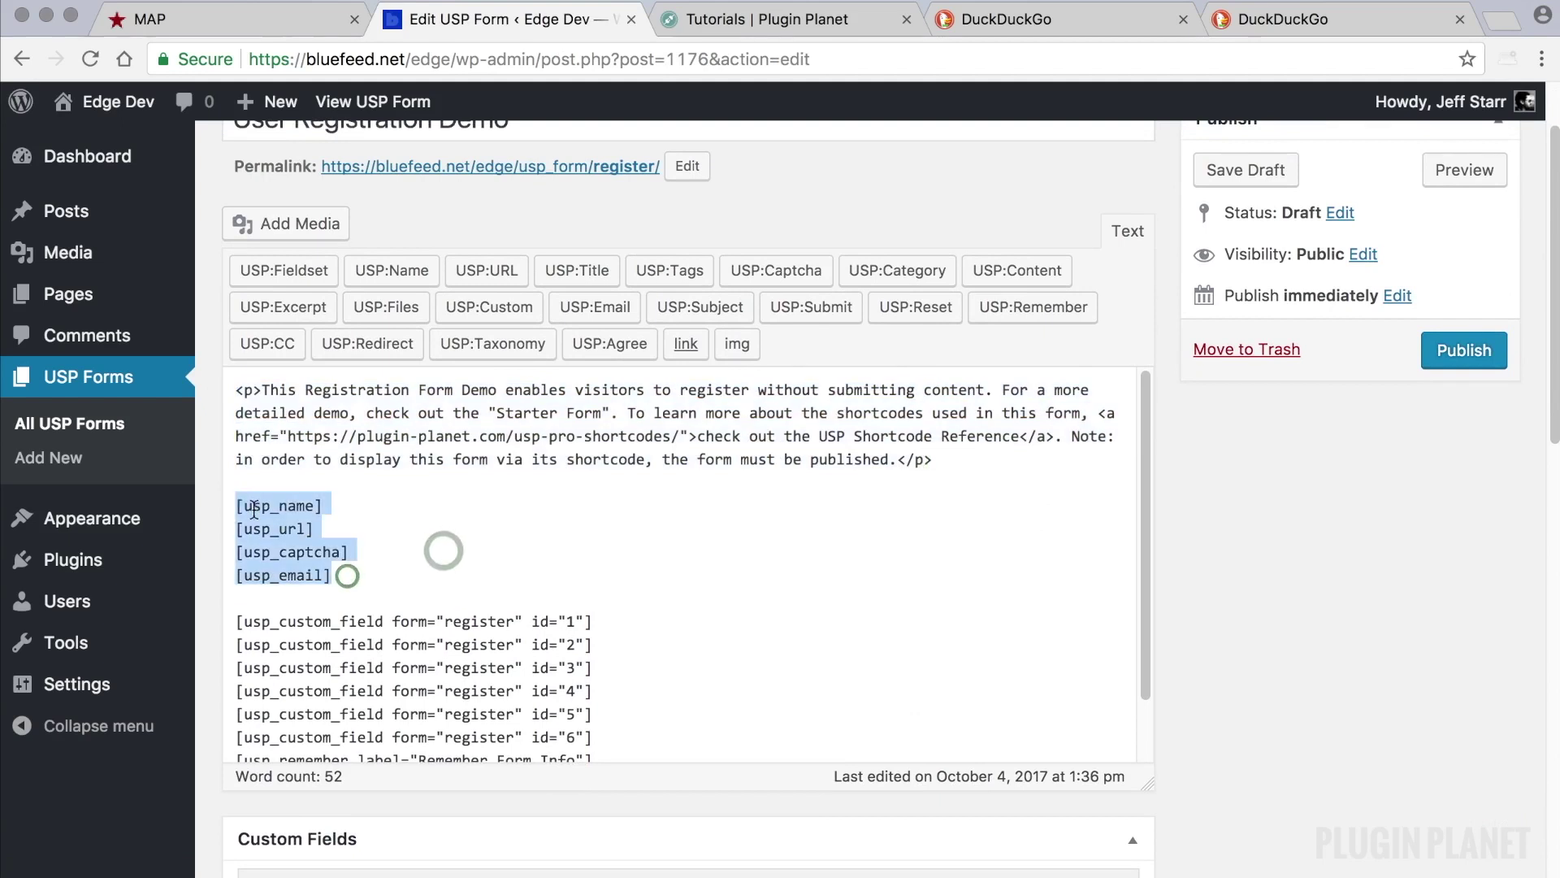
scroll(512, 538, "down", 3)
left_click_drag(605, 653, 237, 511)
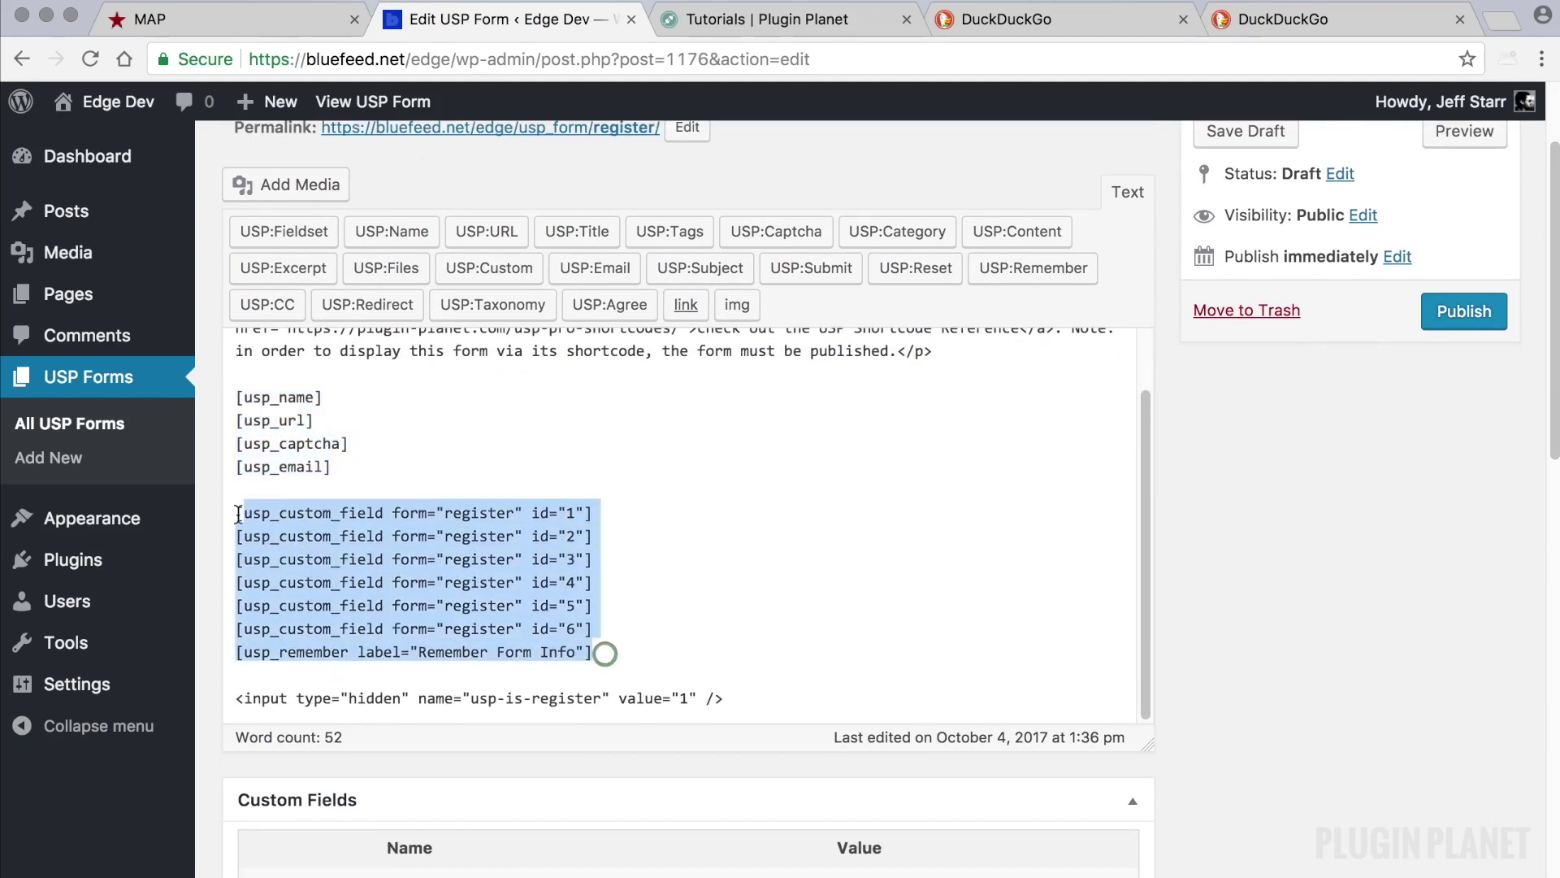
left_click(696, 614)
- Highlight the hidden usp-is-register input line and its name
left_click_drag(722, 697, 235, 697)
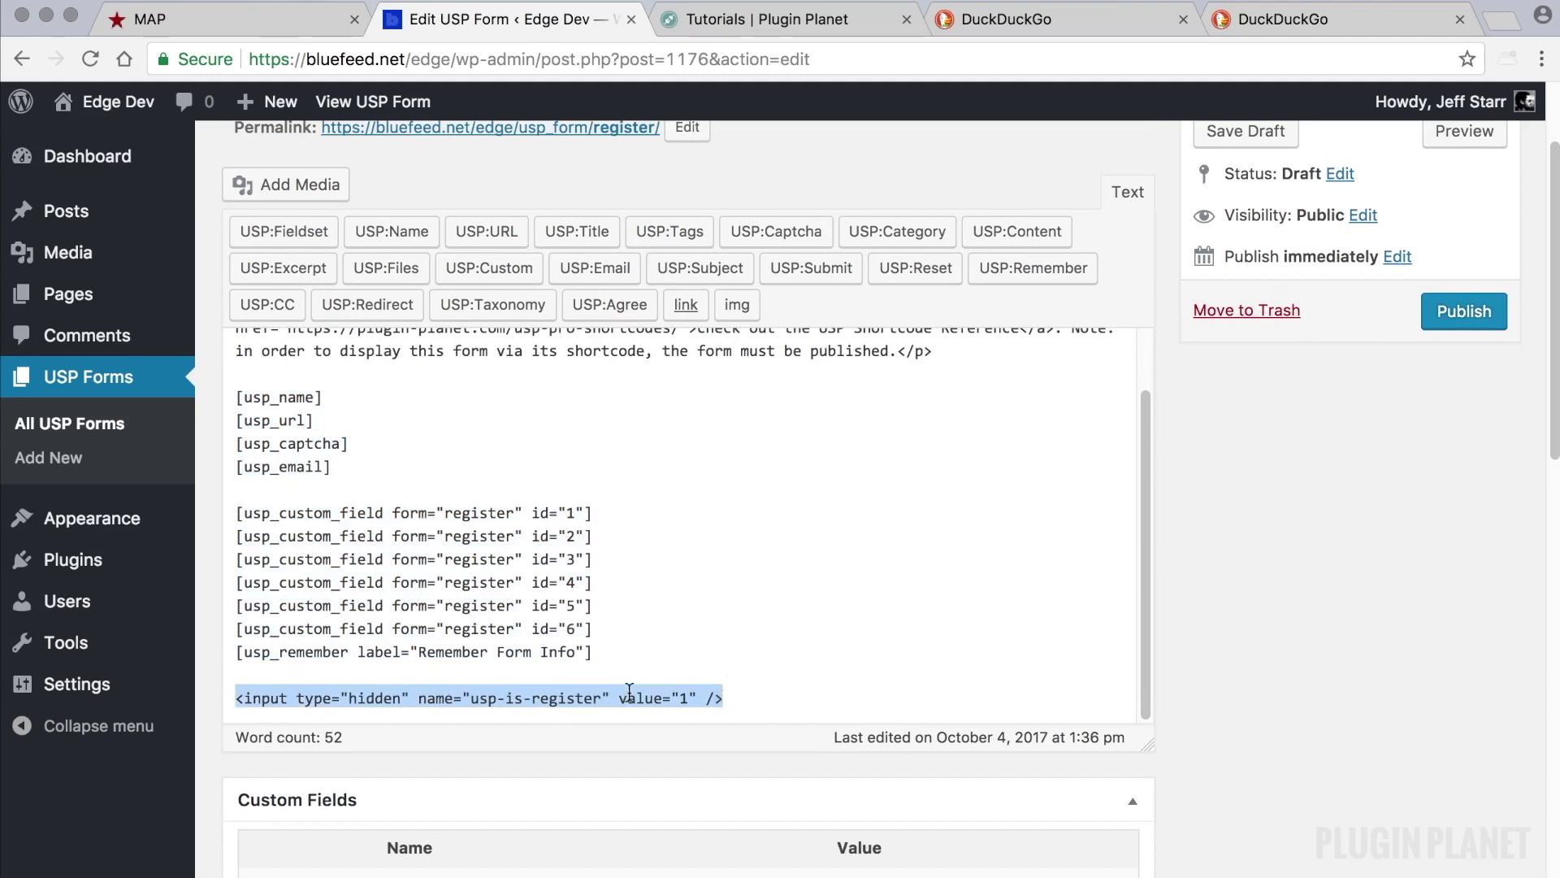
left_click(601, 699)
key("alt+shift+Left")
key("alt+shift+Left")
key("alt+shift+Left")
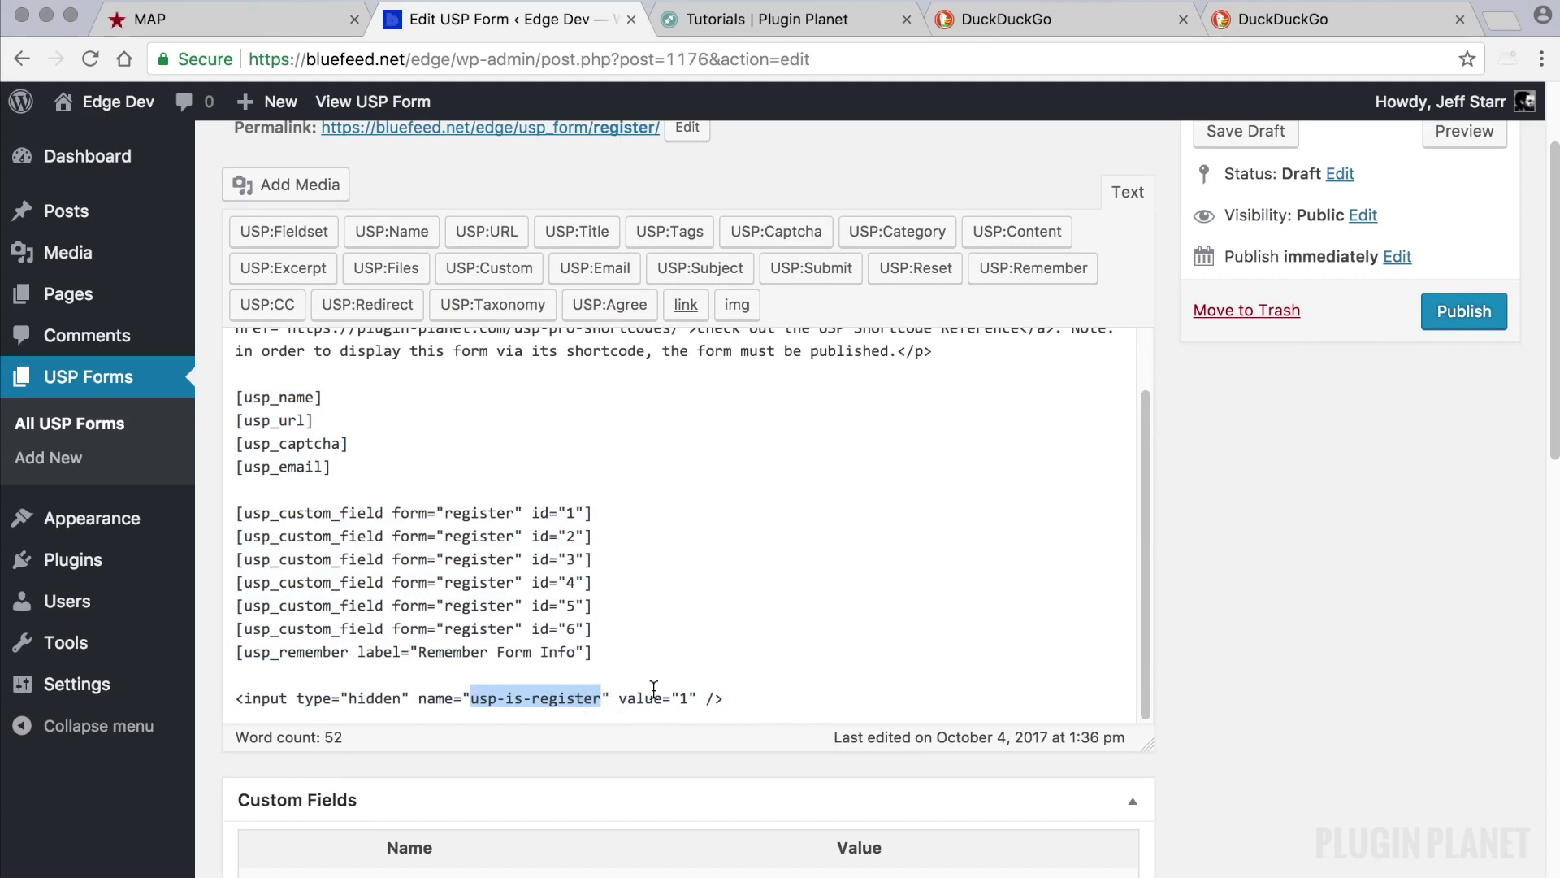
left_click(717, 699)
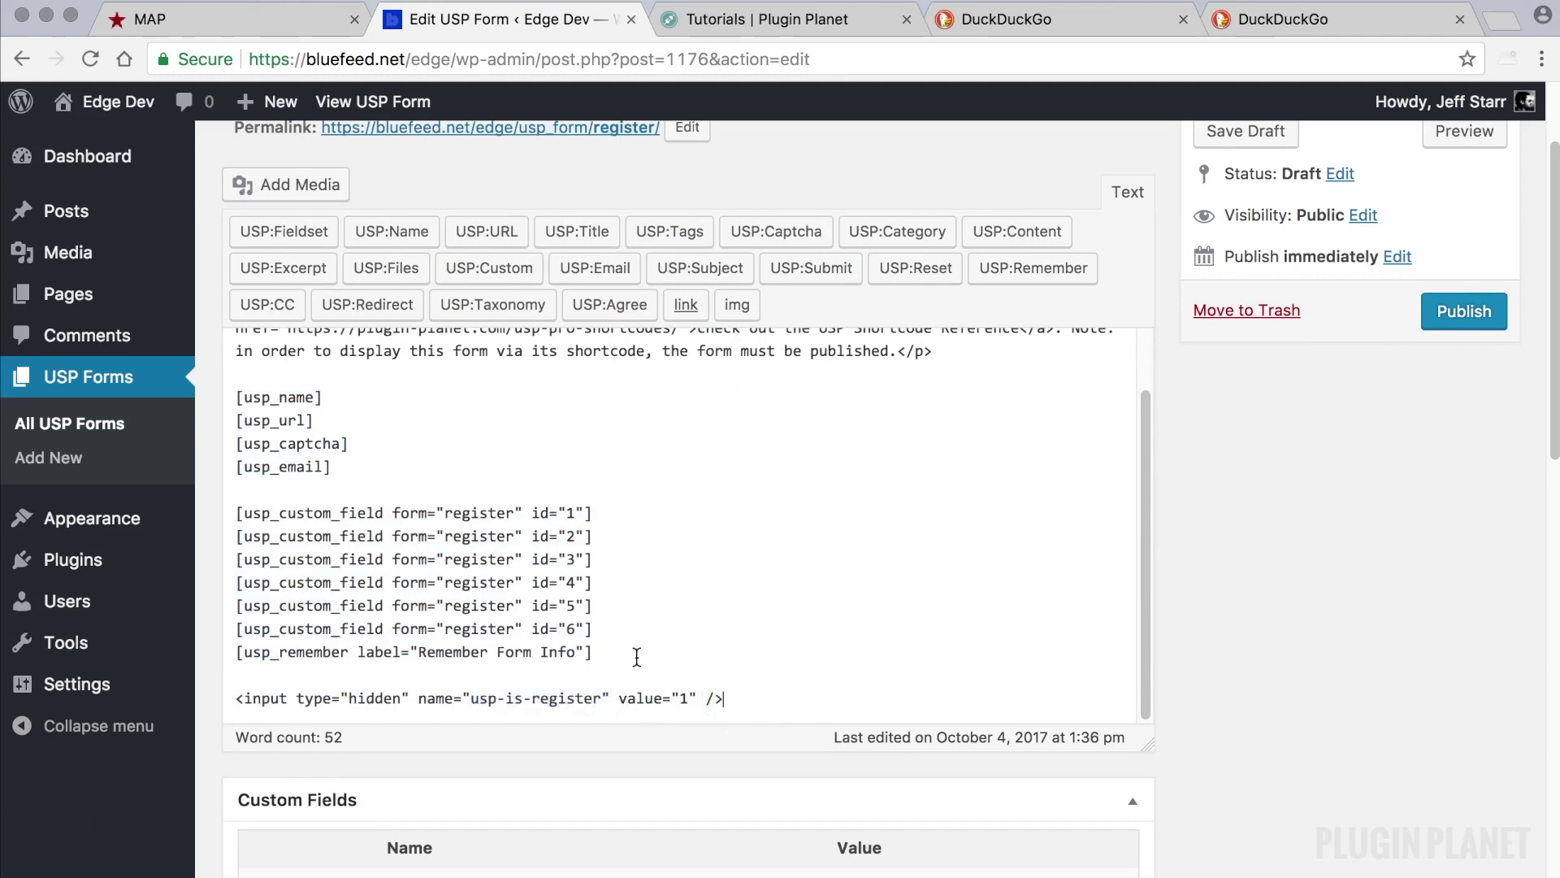
- Highlight all seven shortcode lines of the form together
scroll(630, 655, "up", 3)
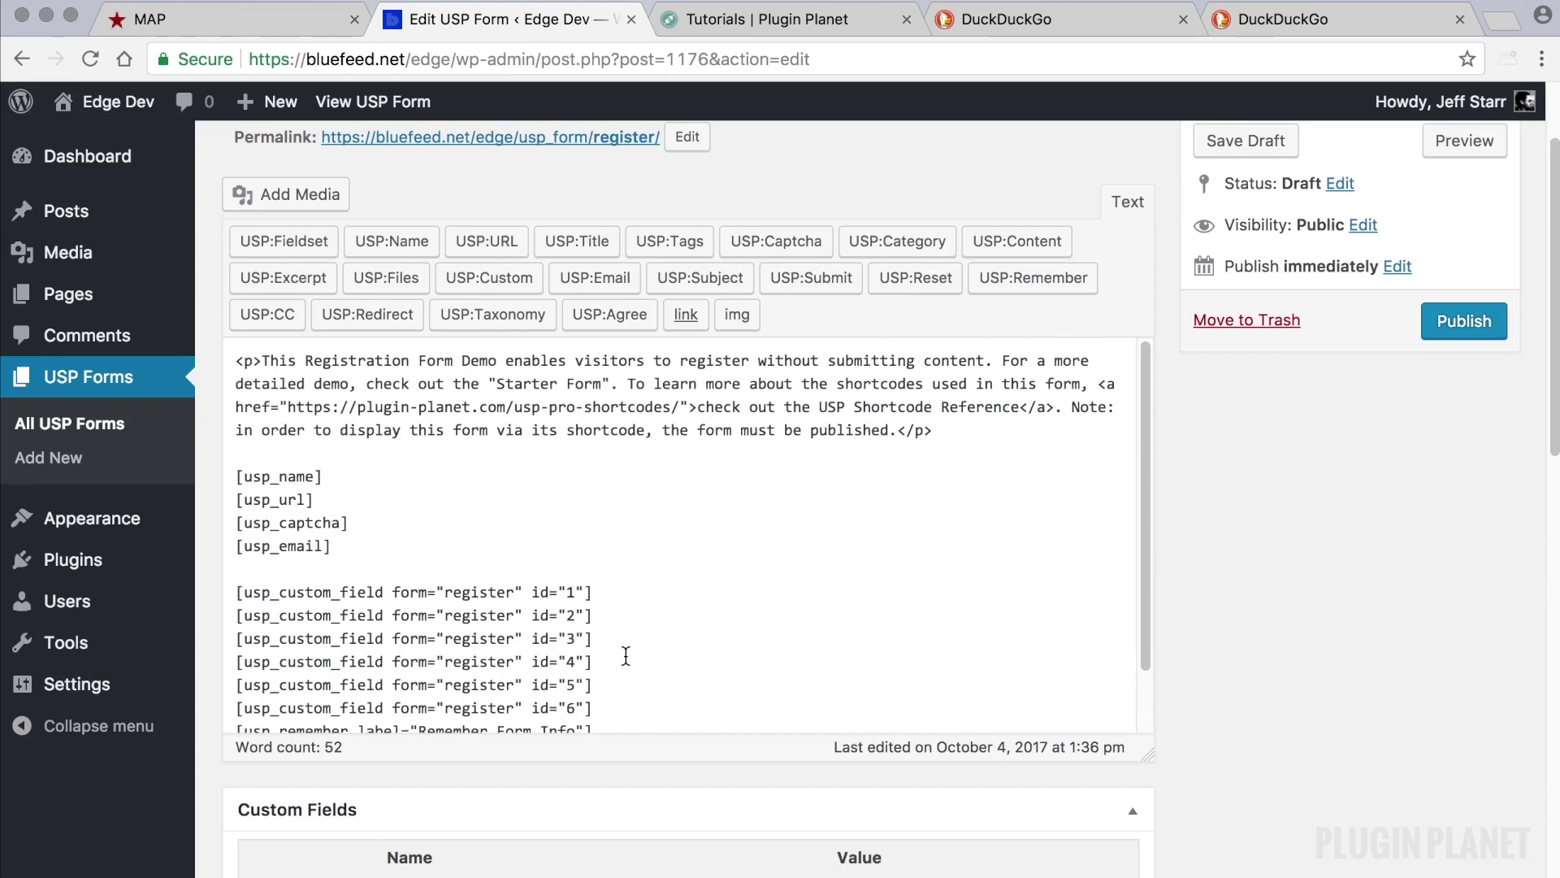
scroll(626, 655, "down", 3)
left_click_drag(605, 662, 287, 486)
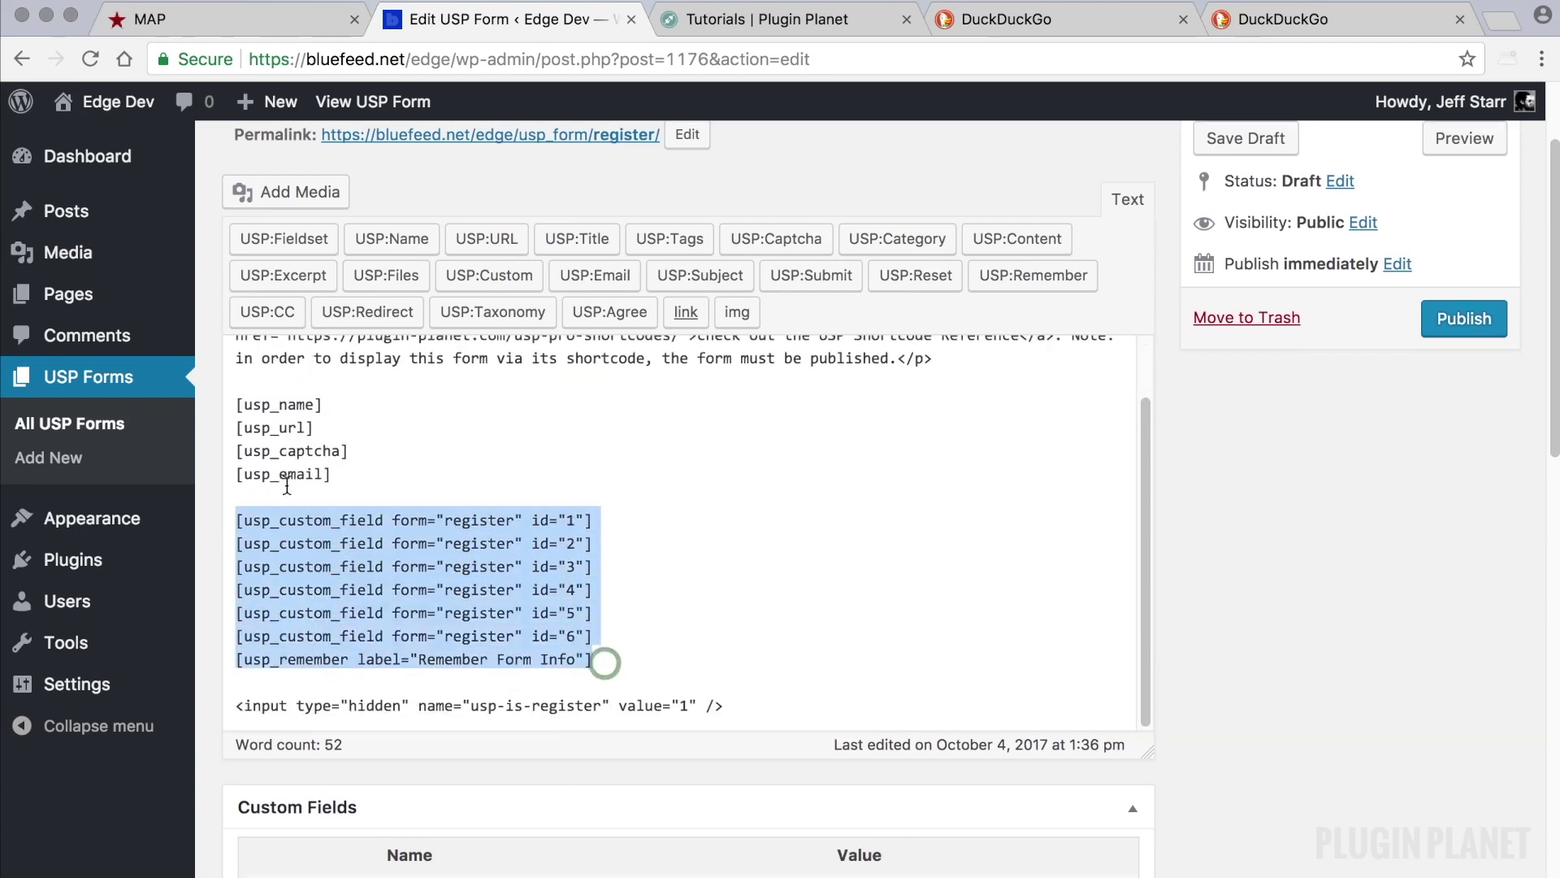
left_click(962, 559)
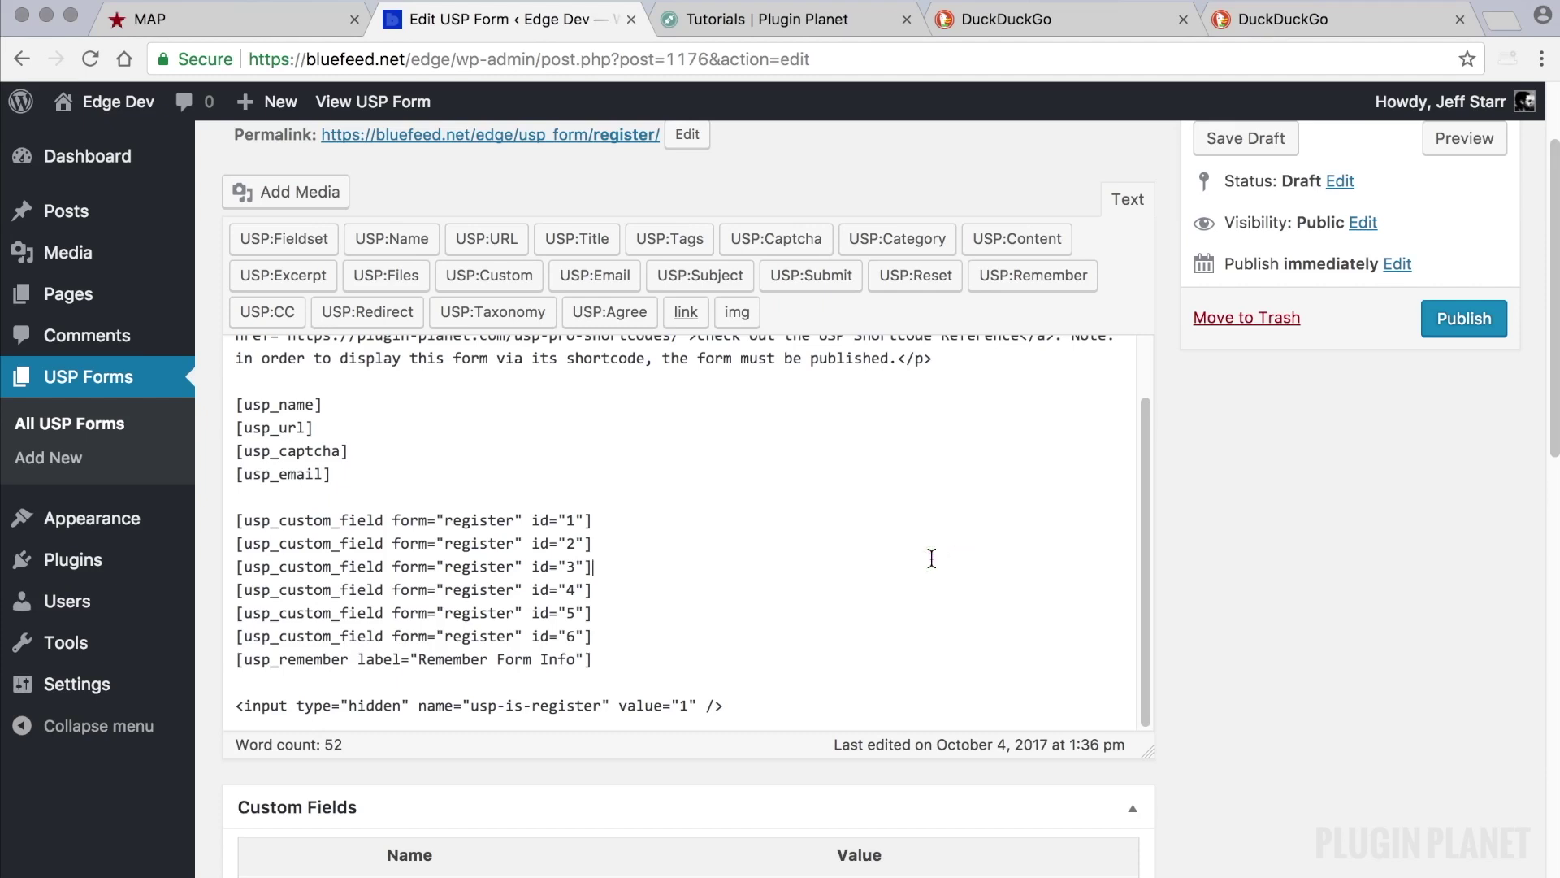
scroll(933, 558, "up", 3)
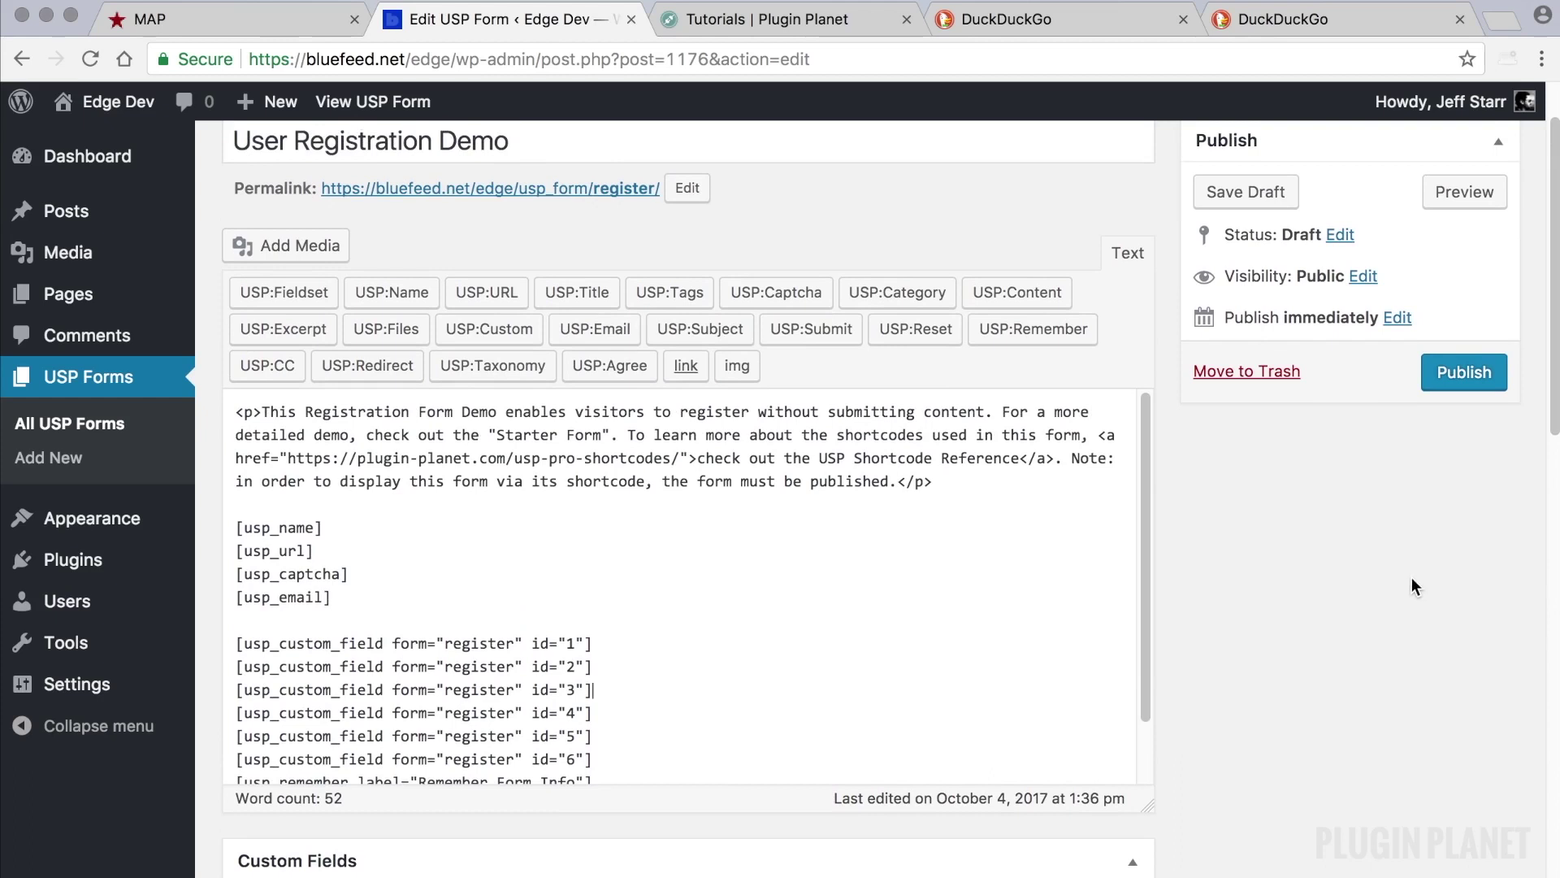
- Publish the form and copy its [usp_form id="register"] shortcode from All USP Forms
left_click(1464, 372)
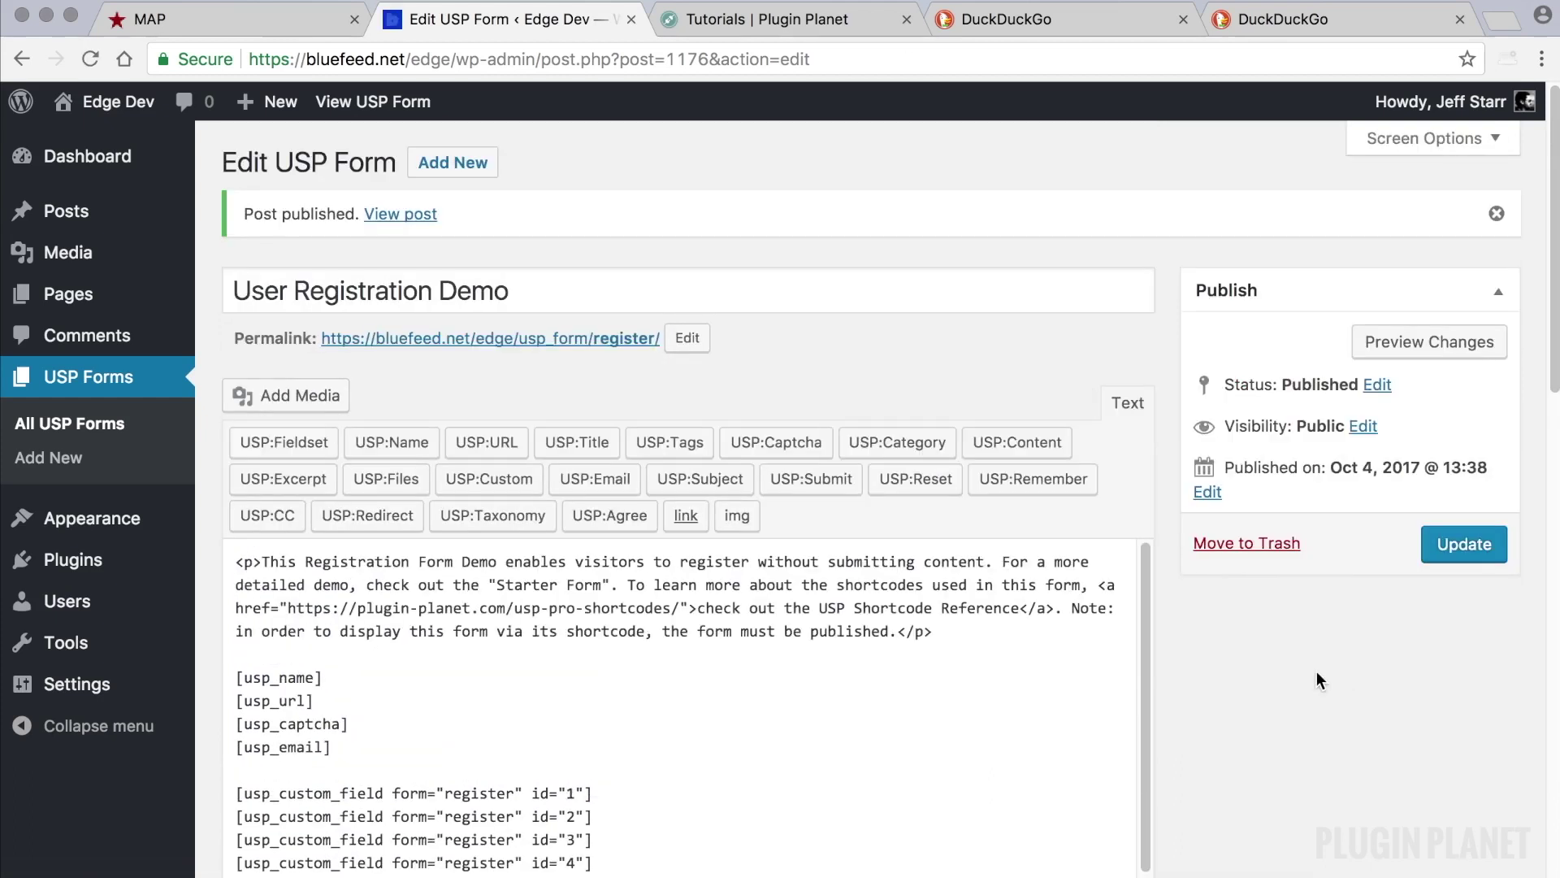
left_click(79, 421)
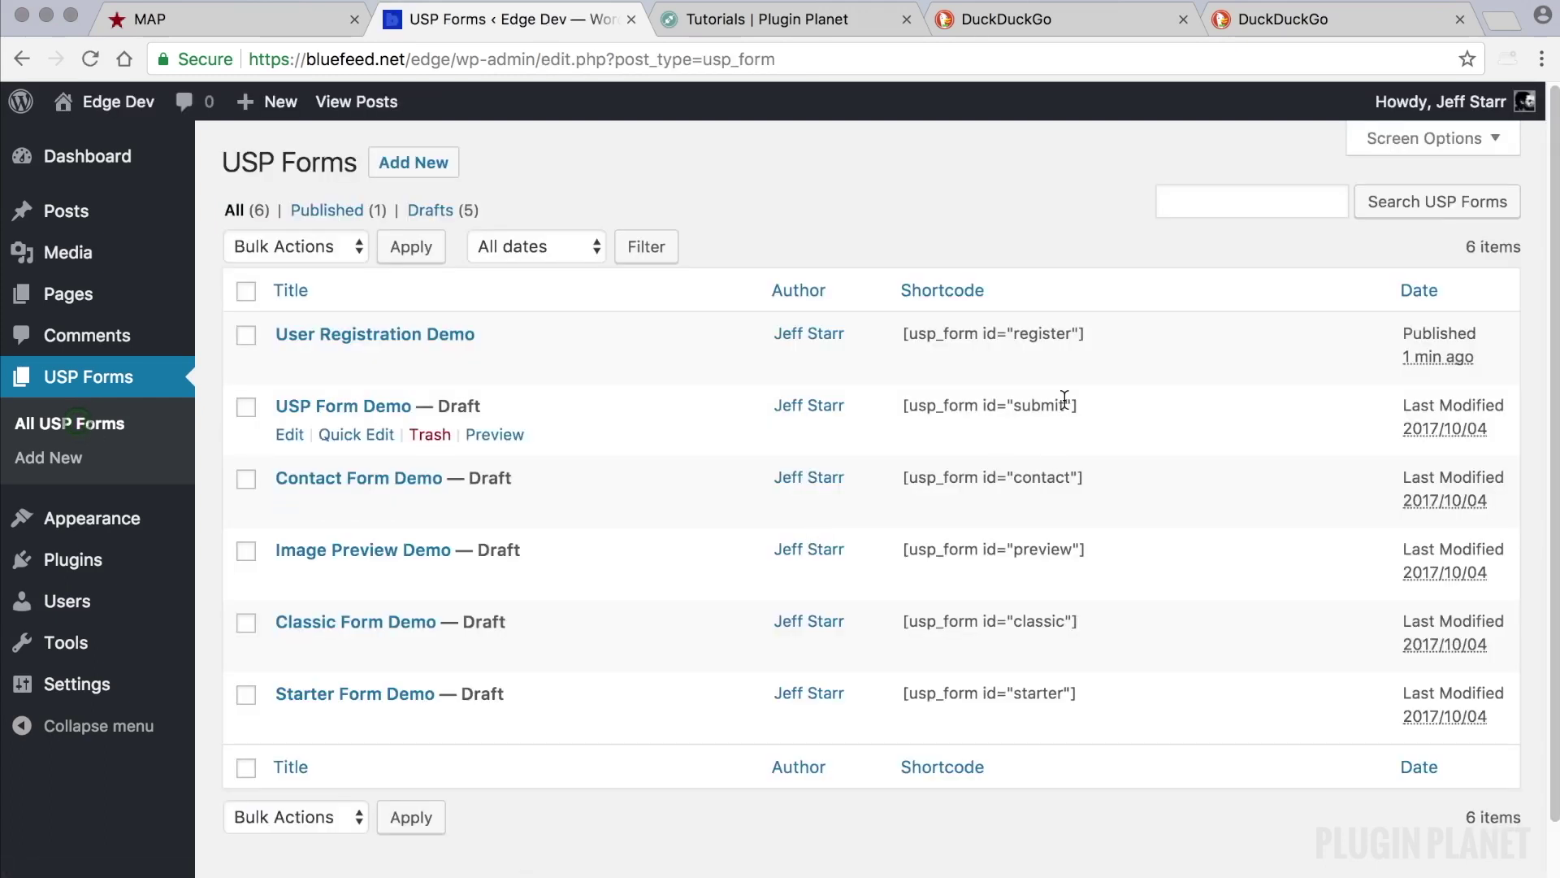
triple_click(1089, 333)
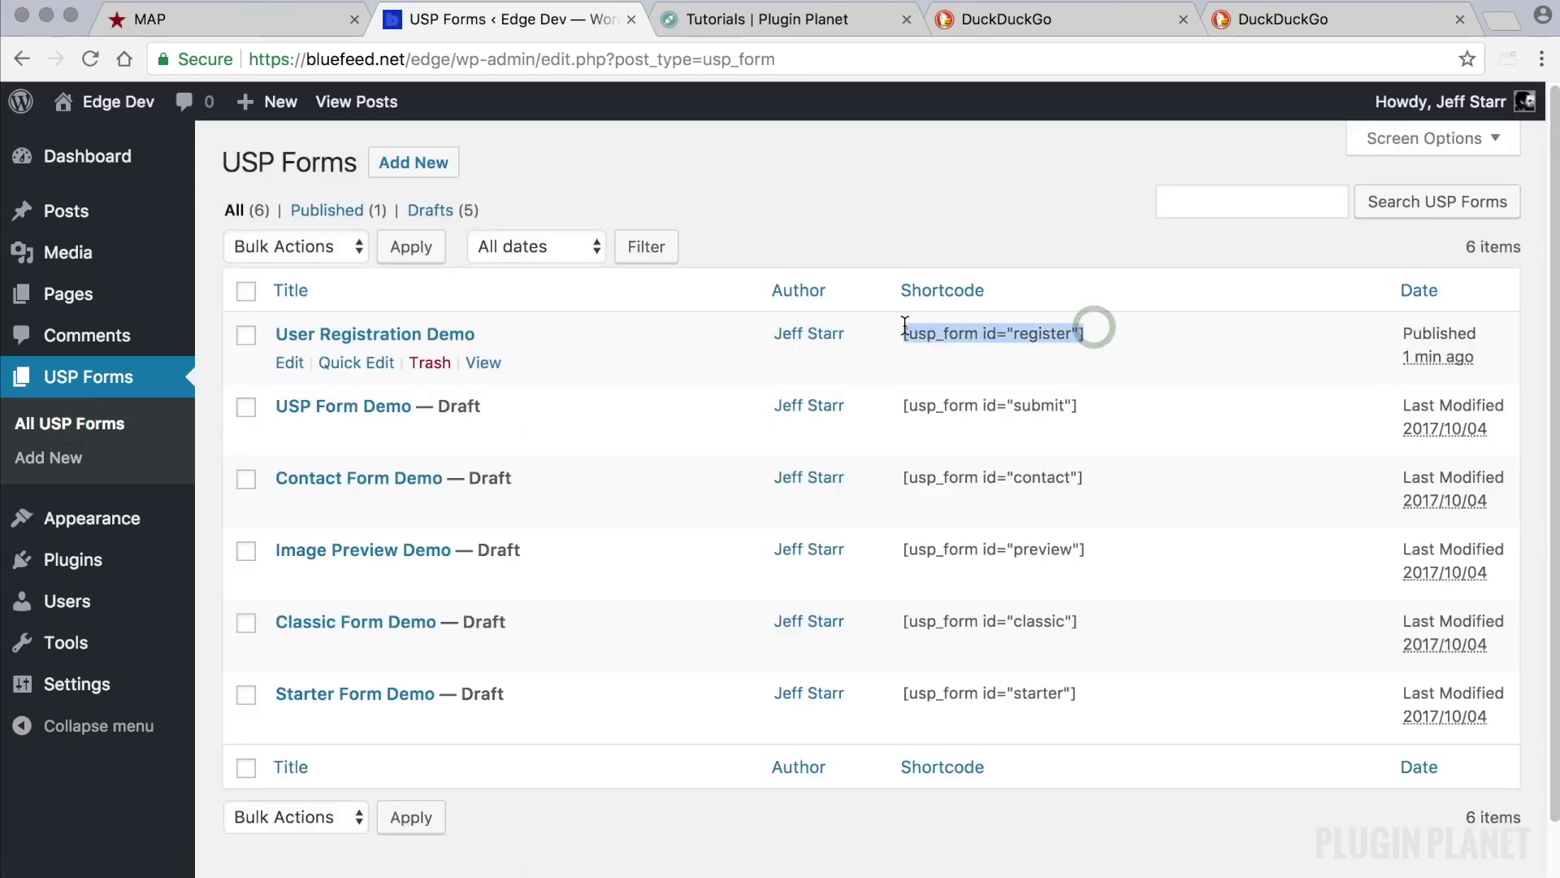
- Paste the register shortcode into Example Page's content and update the page
left_click(71, 293)
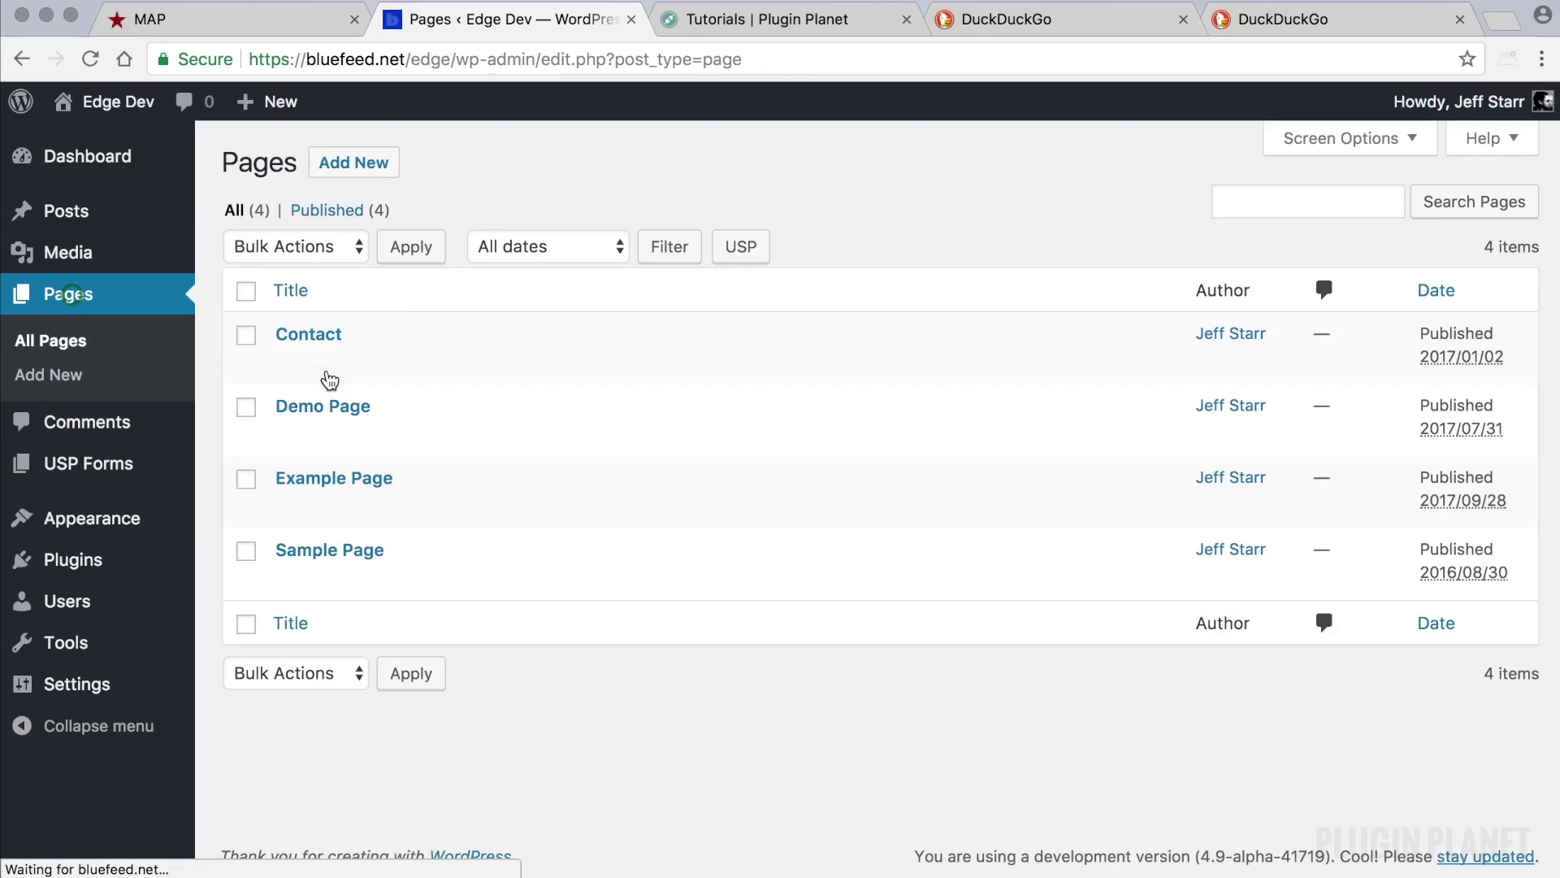
left_click(323, 478)
left_click(455, 473)
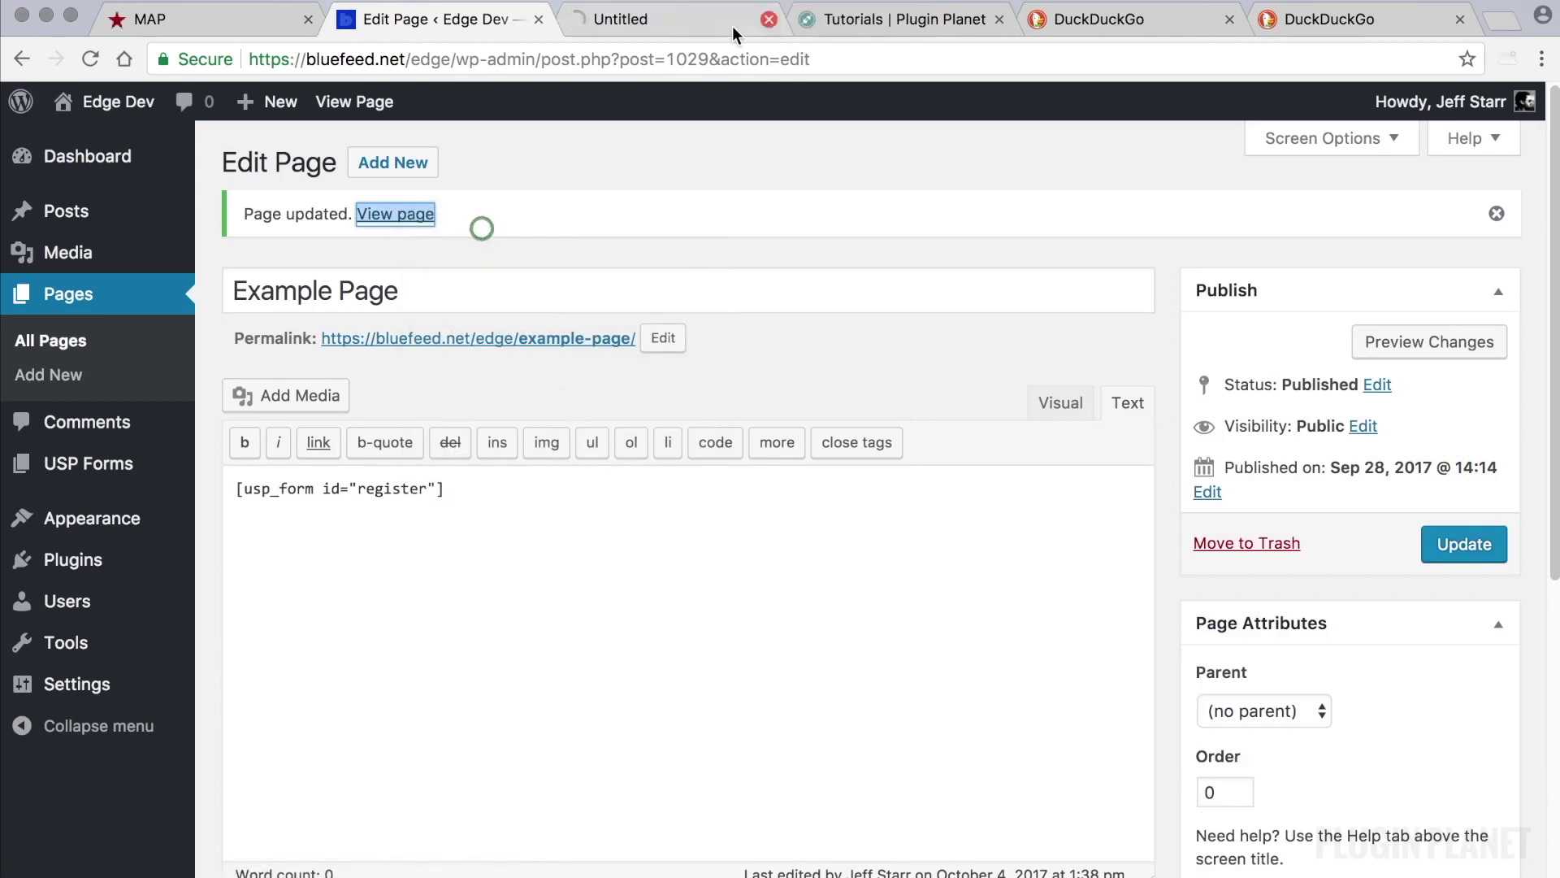
- Scroll through the live registration form and highlight the prefilled Your Name and Email Address values
left_click(709, 29)
scroll(846, 363, "down", 5)
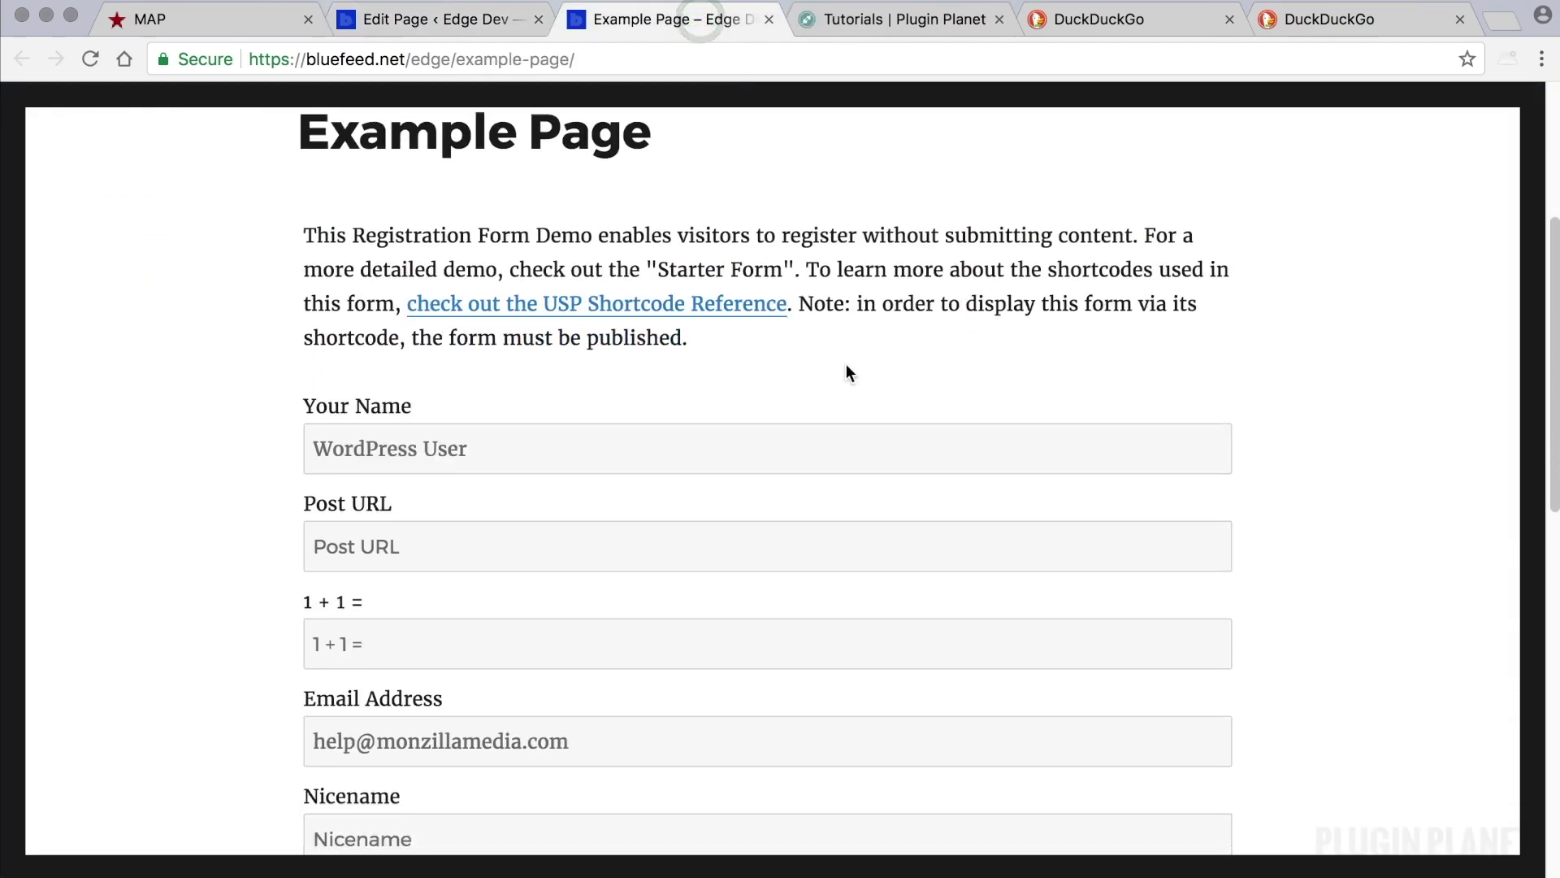
scroll(846, 365, "down", 8)
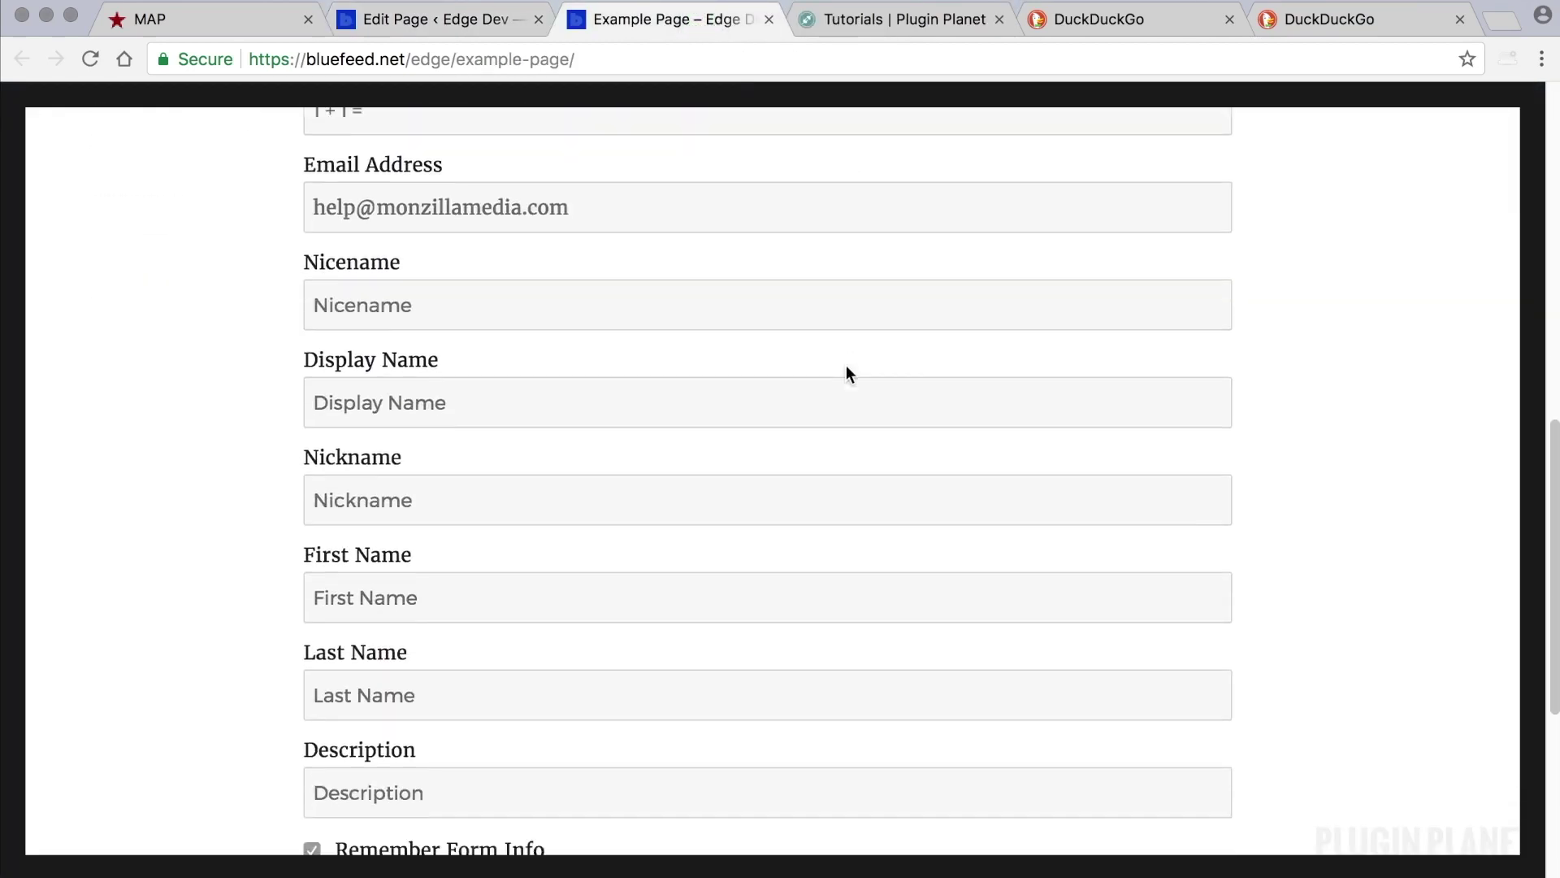
scroll(846, 370, "up", 13)
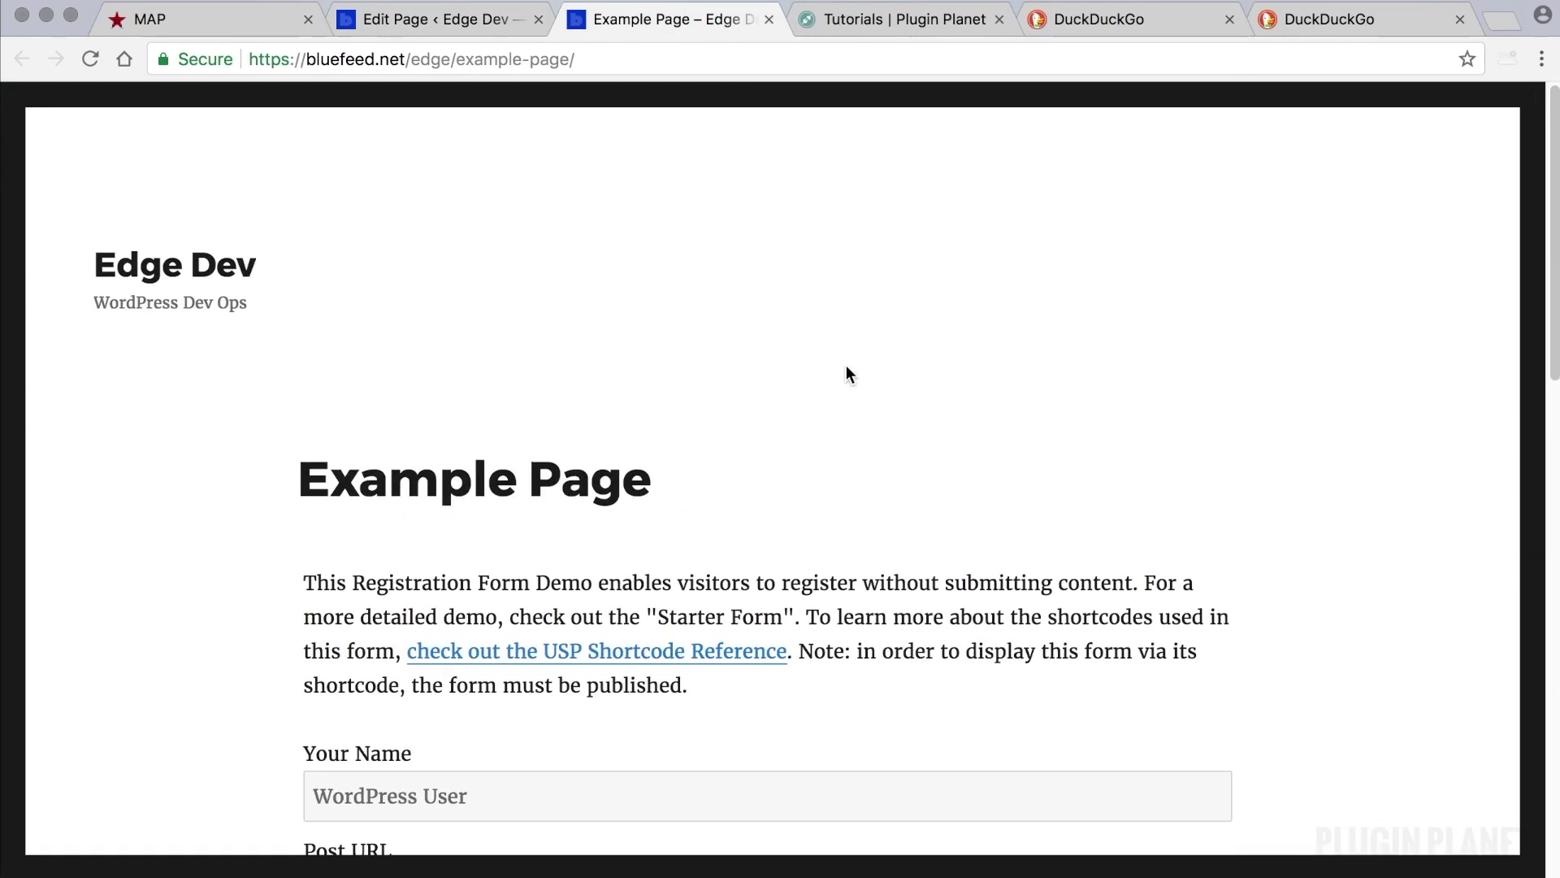
scroll(846, 368, "down", 5)
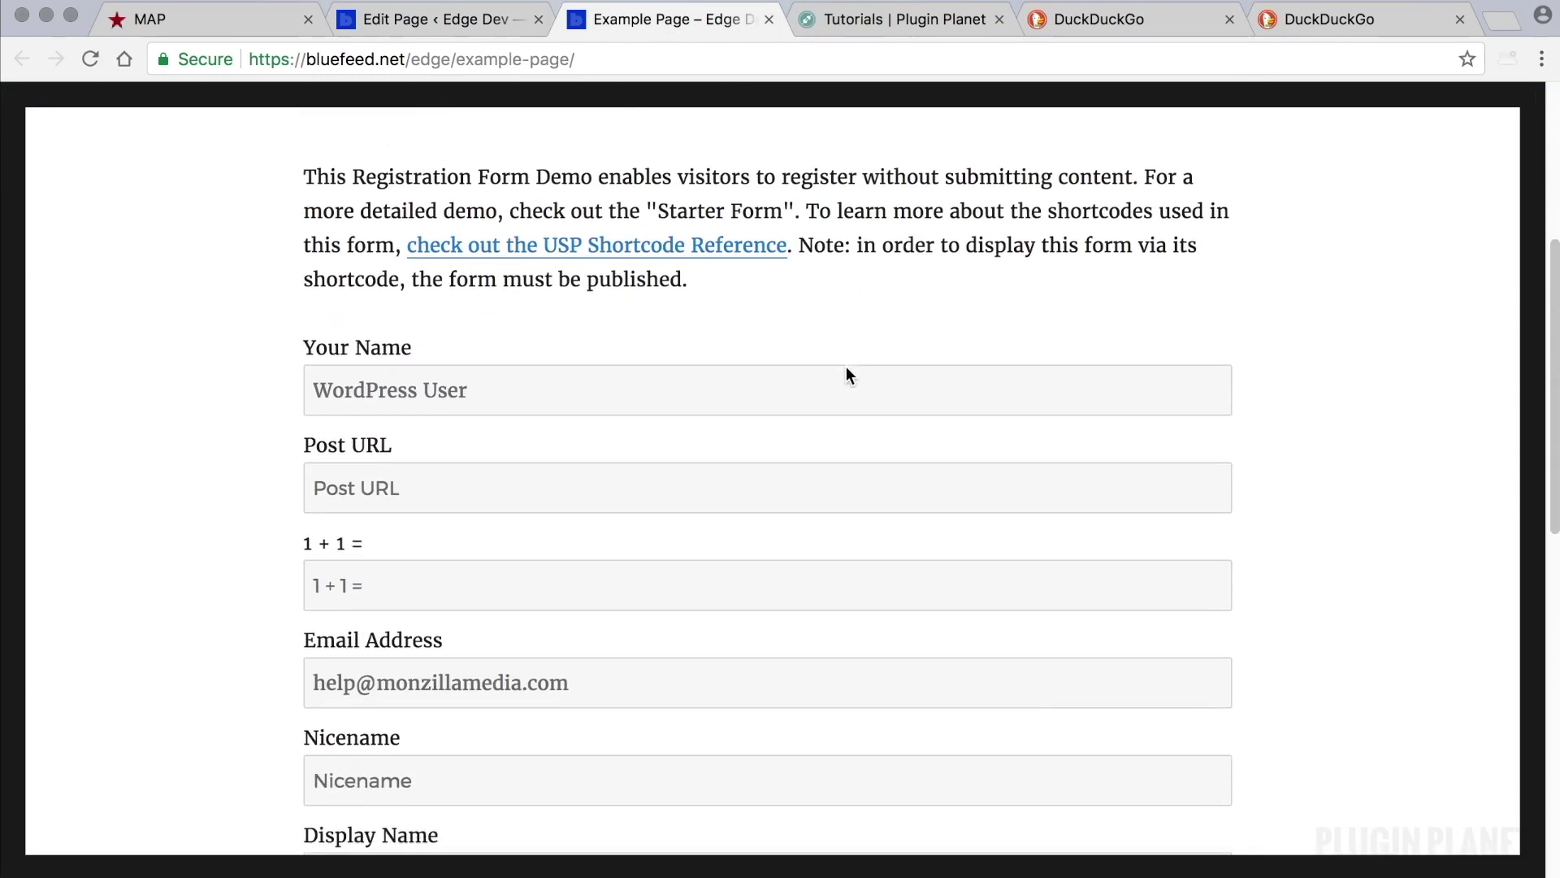
scroll(488, 374, "down", 3)
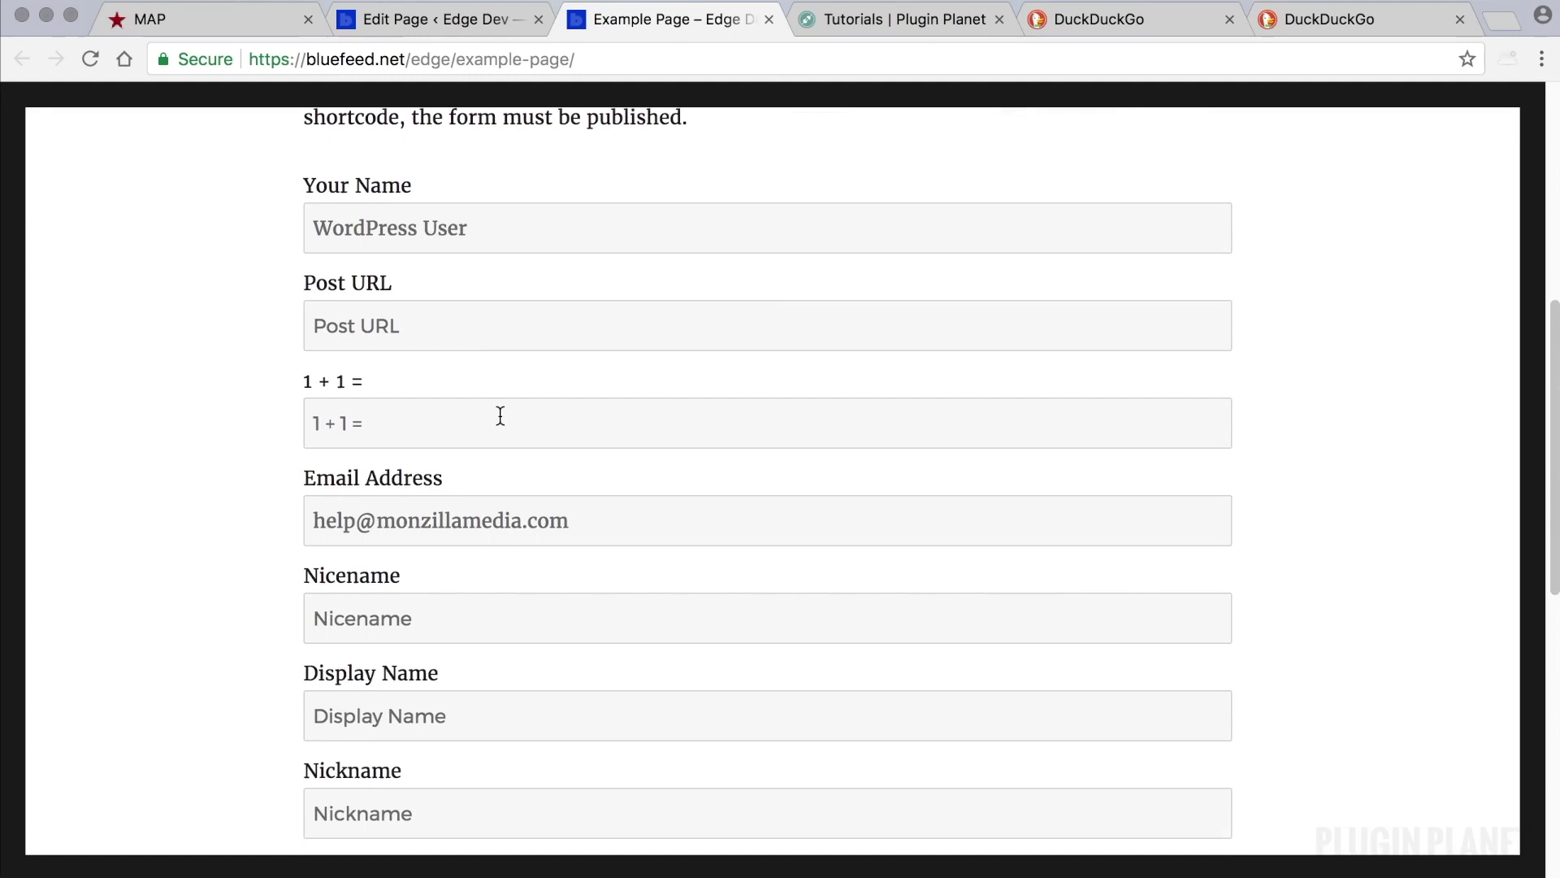
scroll(504, 418, "down", 1)
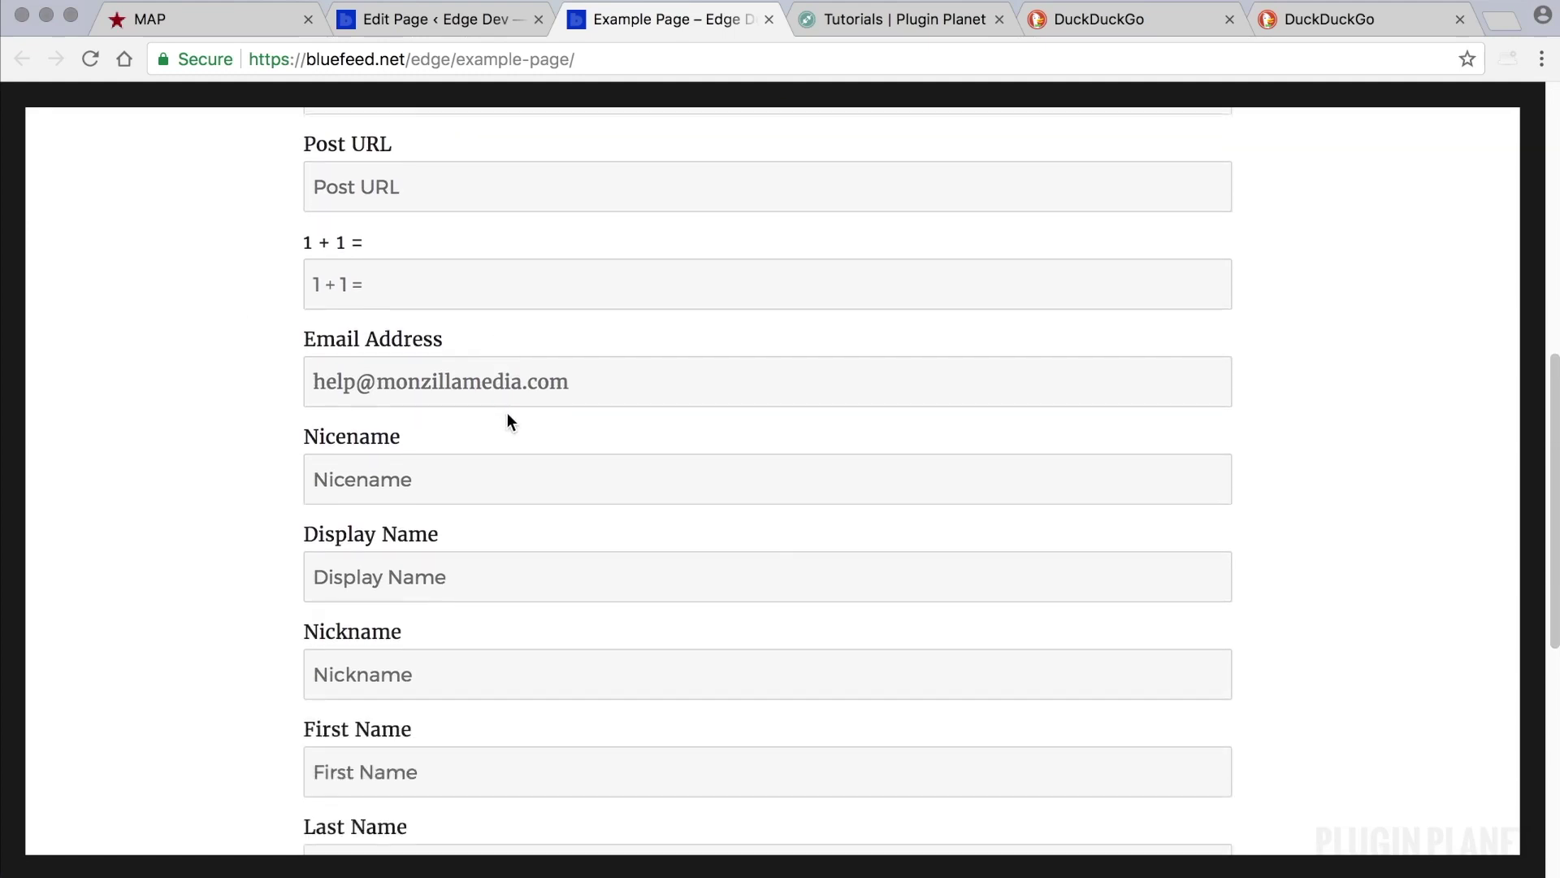
scroll(508, 419, "up", 2)
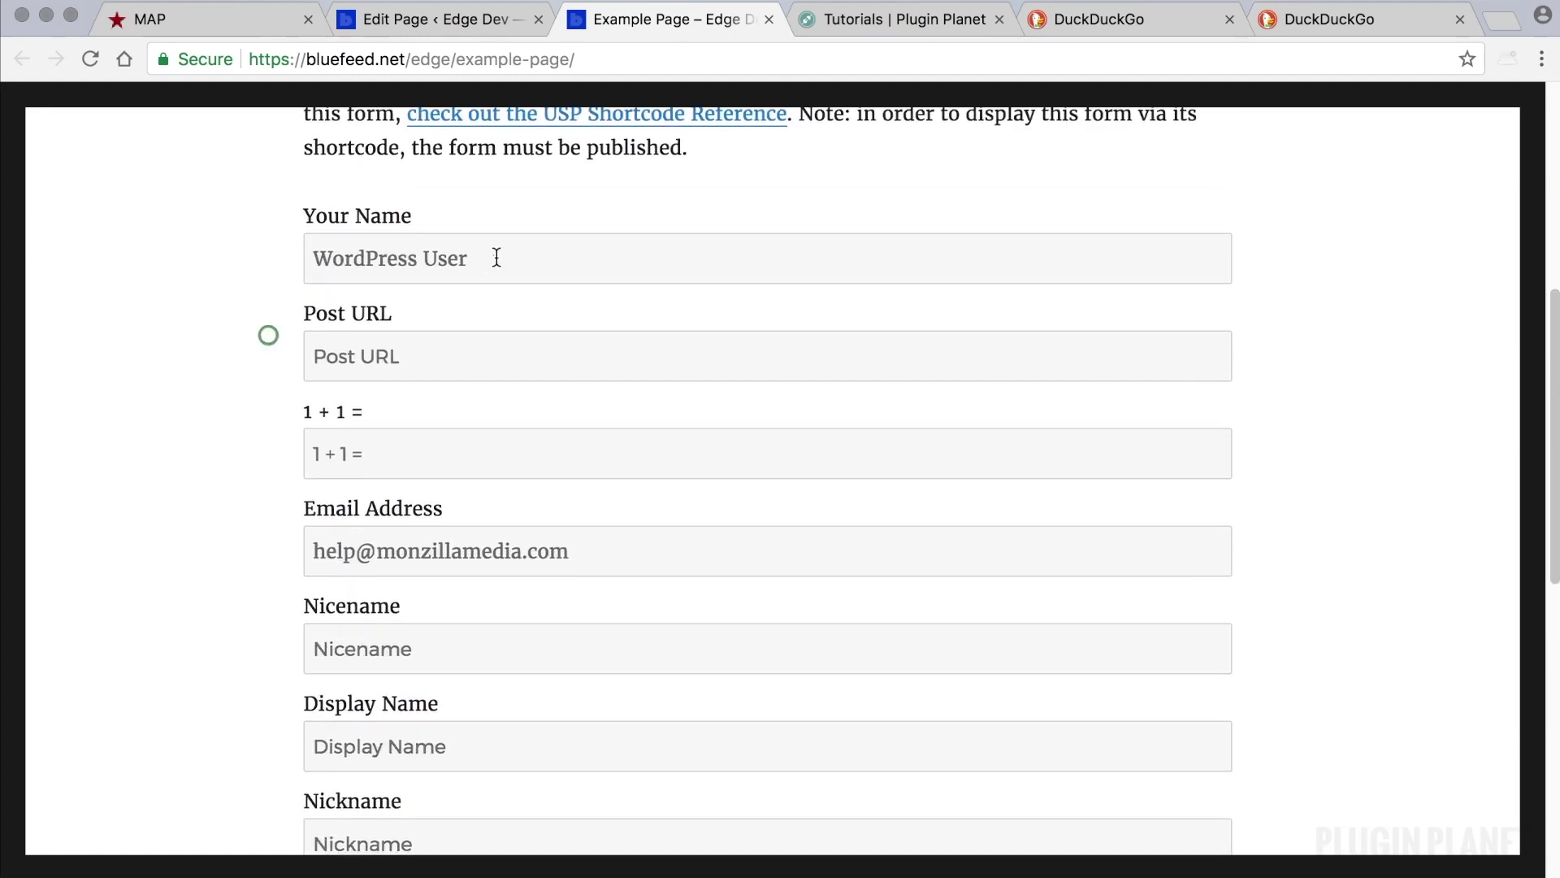
triple_click(494, 257)
triple_click(585, 547)
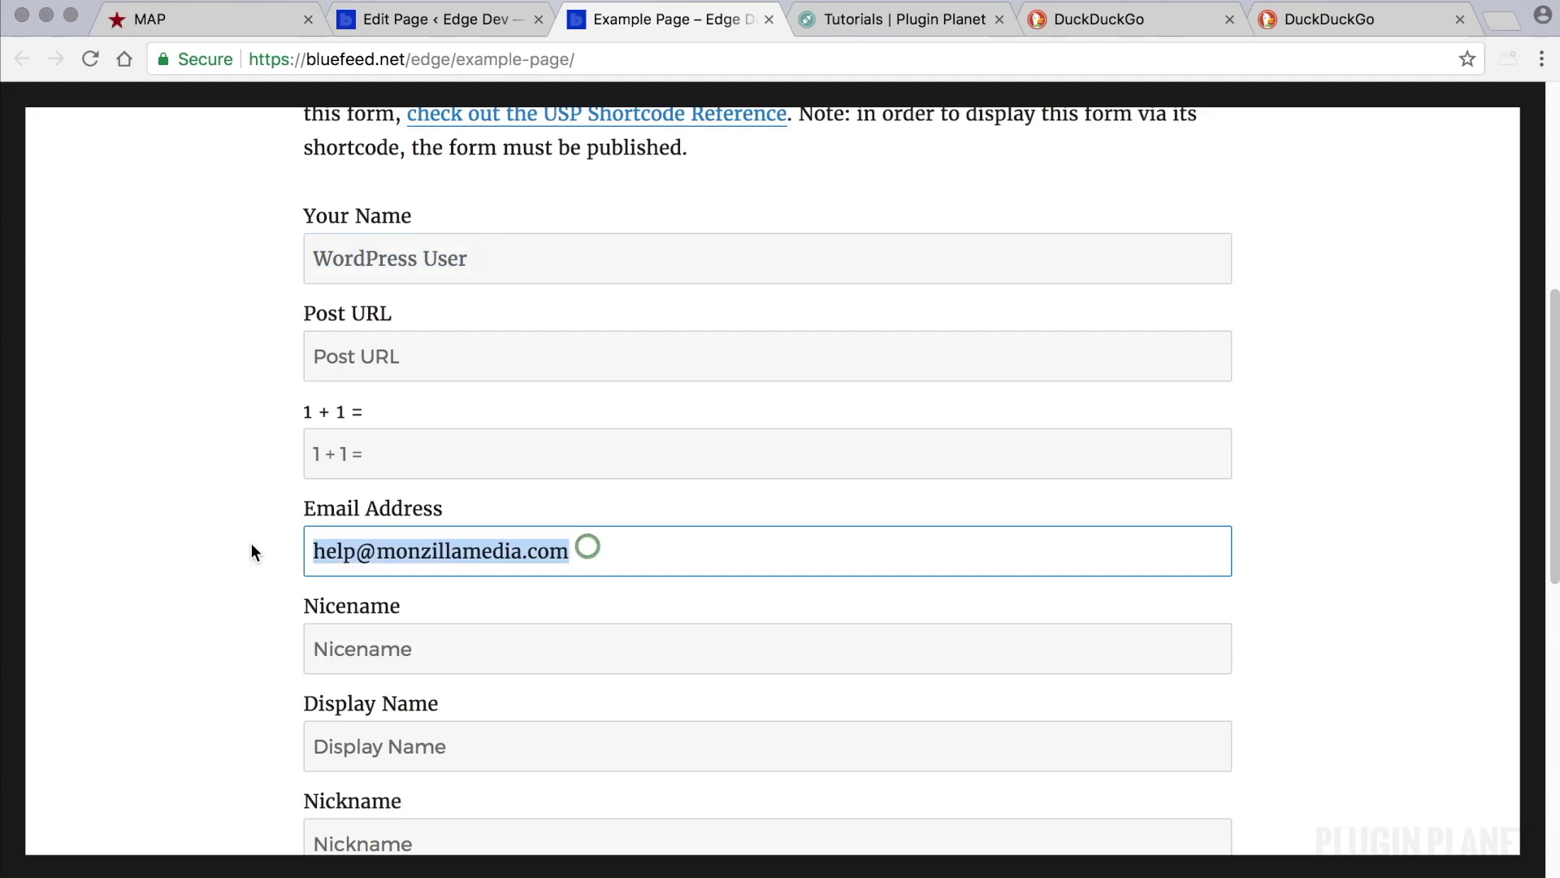
left_click(248, 543)
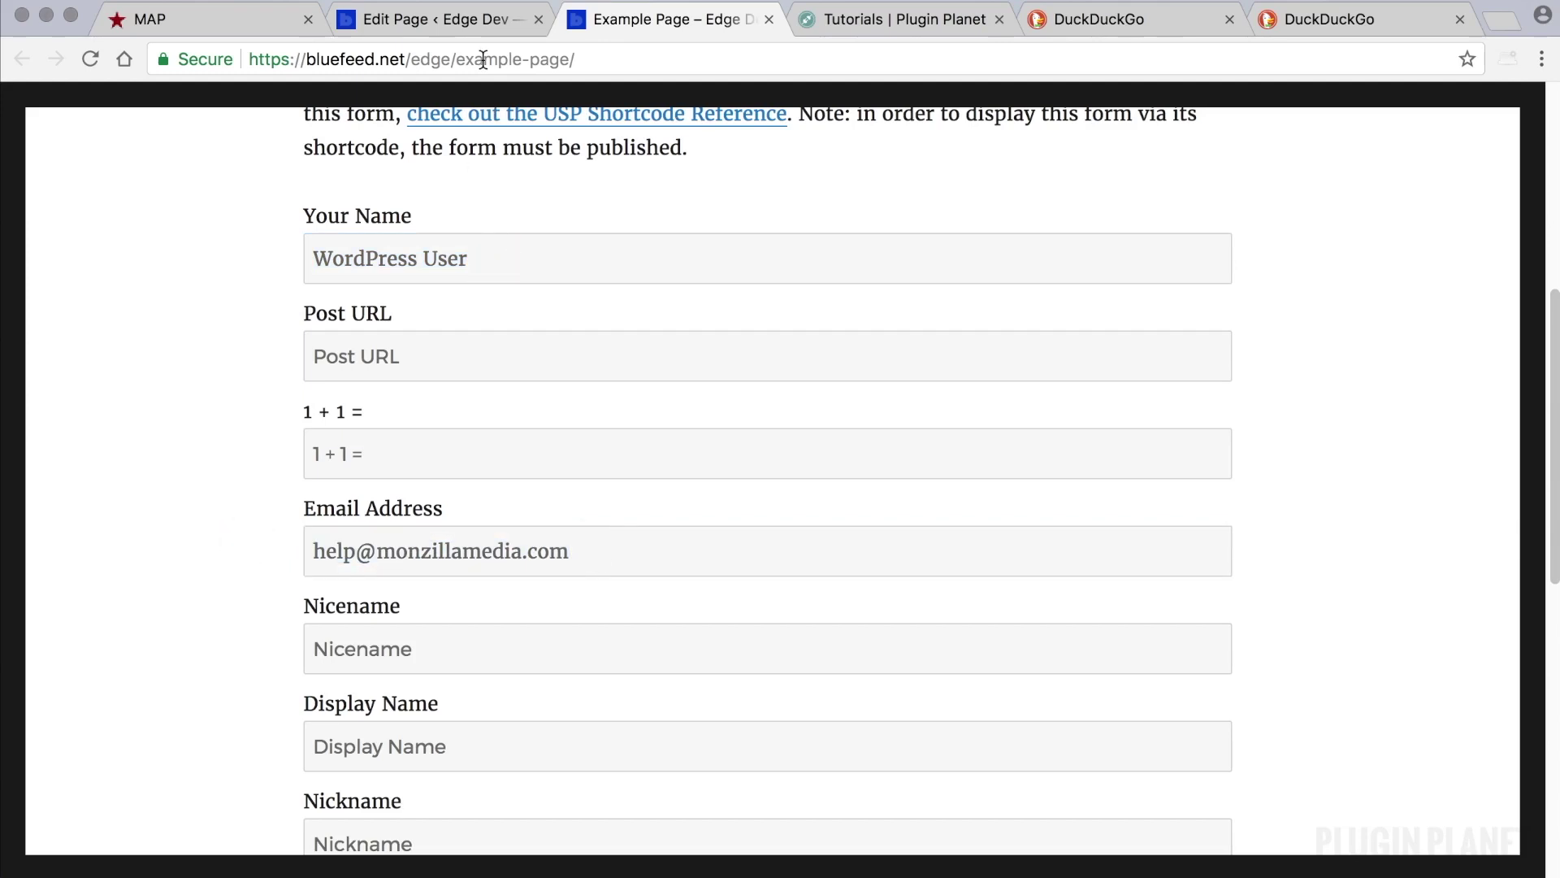
- Clear the prefilled Your Name and Email Address fields on the live form
left_click(463, 20)
mouse_move(1443, 101)
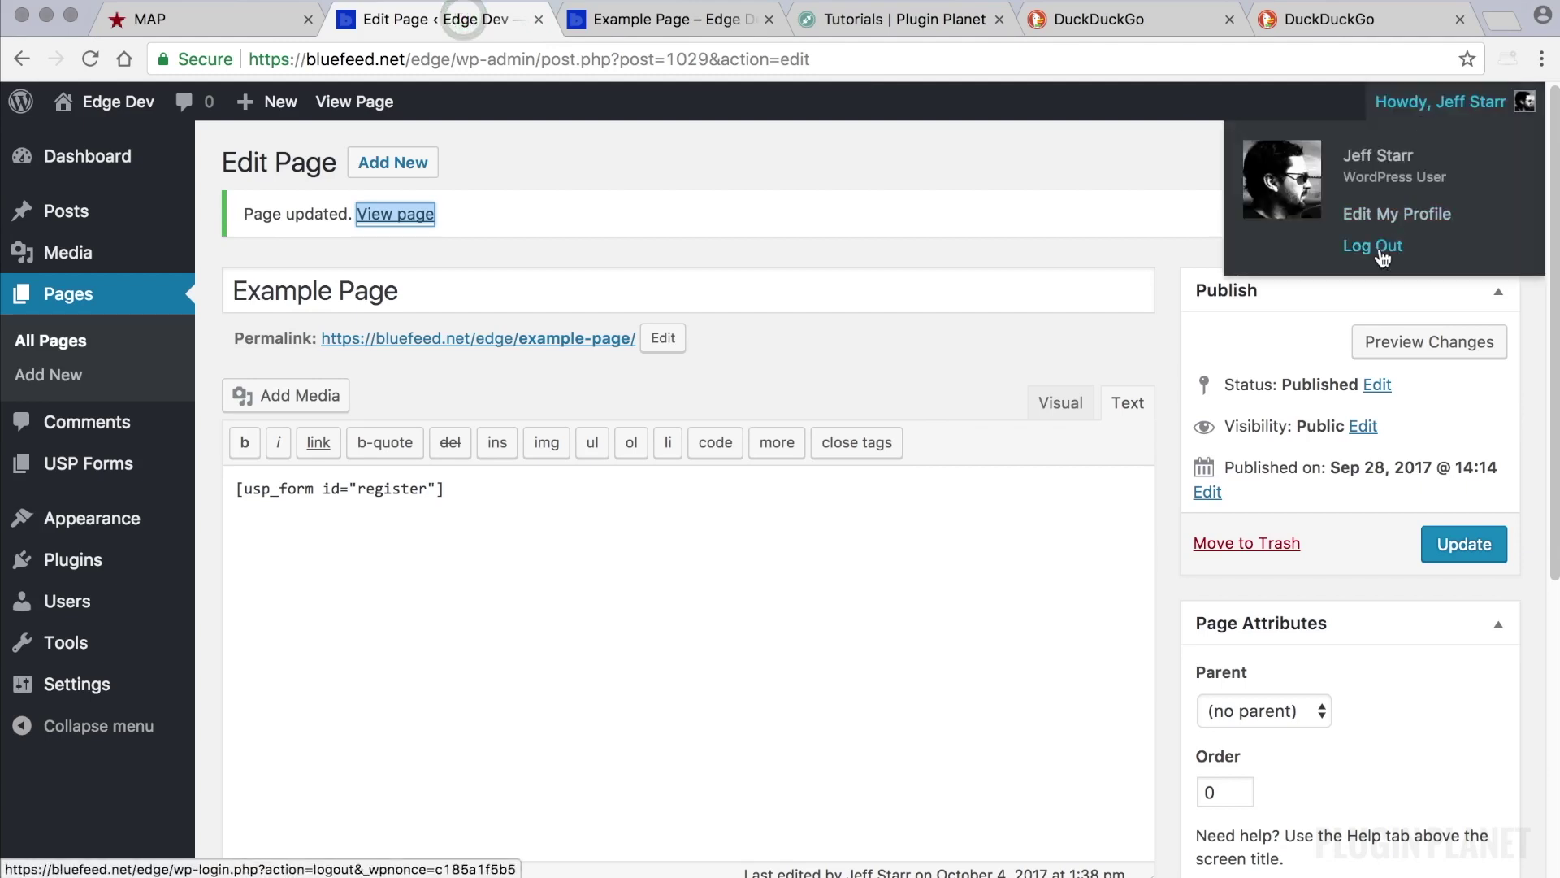
left_click(693, 24)
triple_click(509, 262)
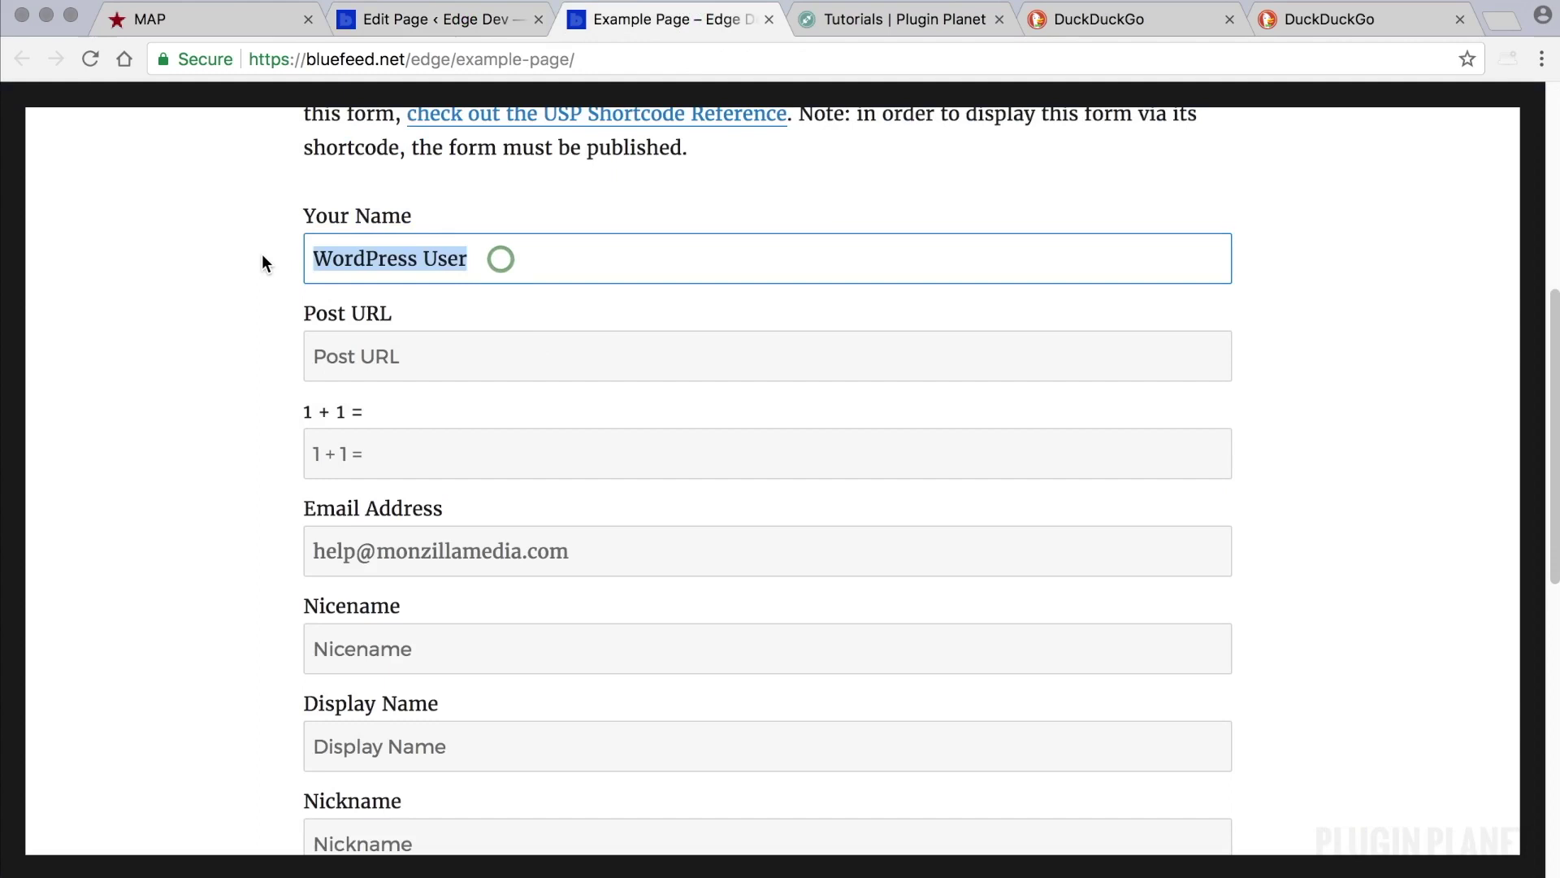
key("BackSpace")
left_click(254, 278)
triple_click(599, 551)
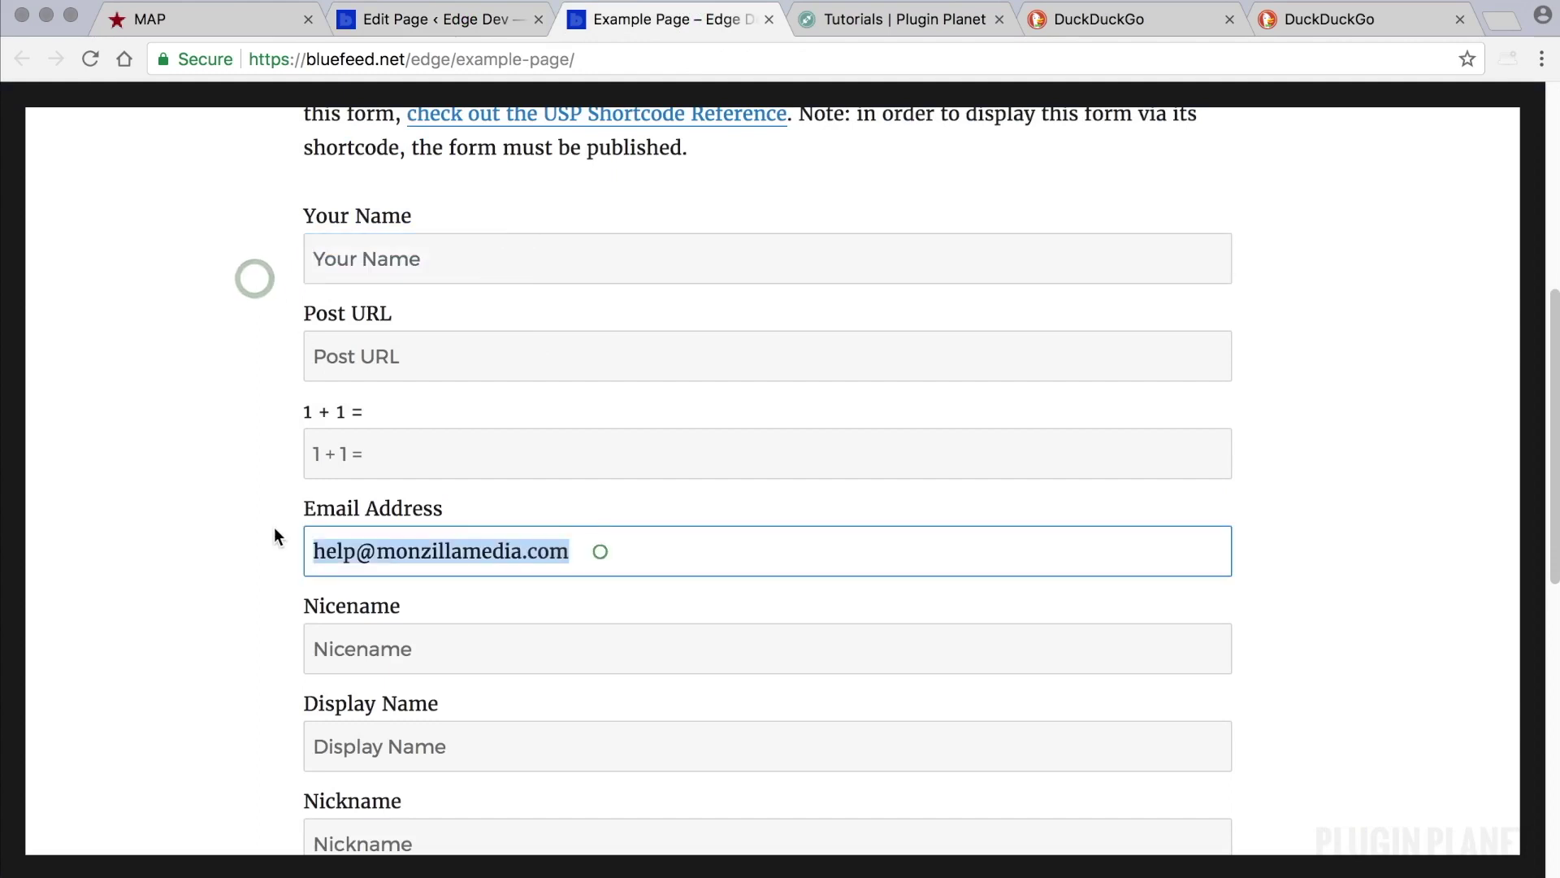
key("BackSpace")
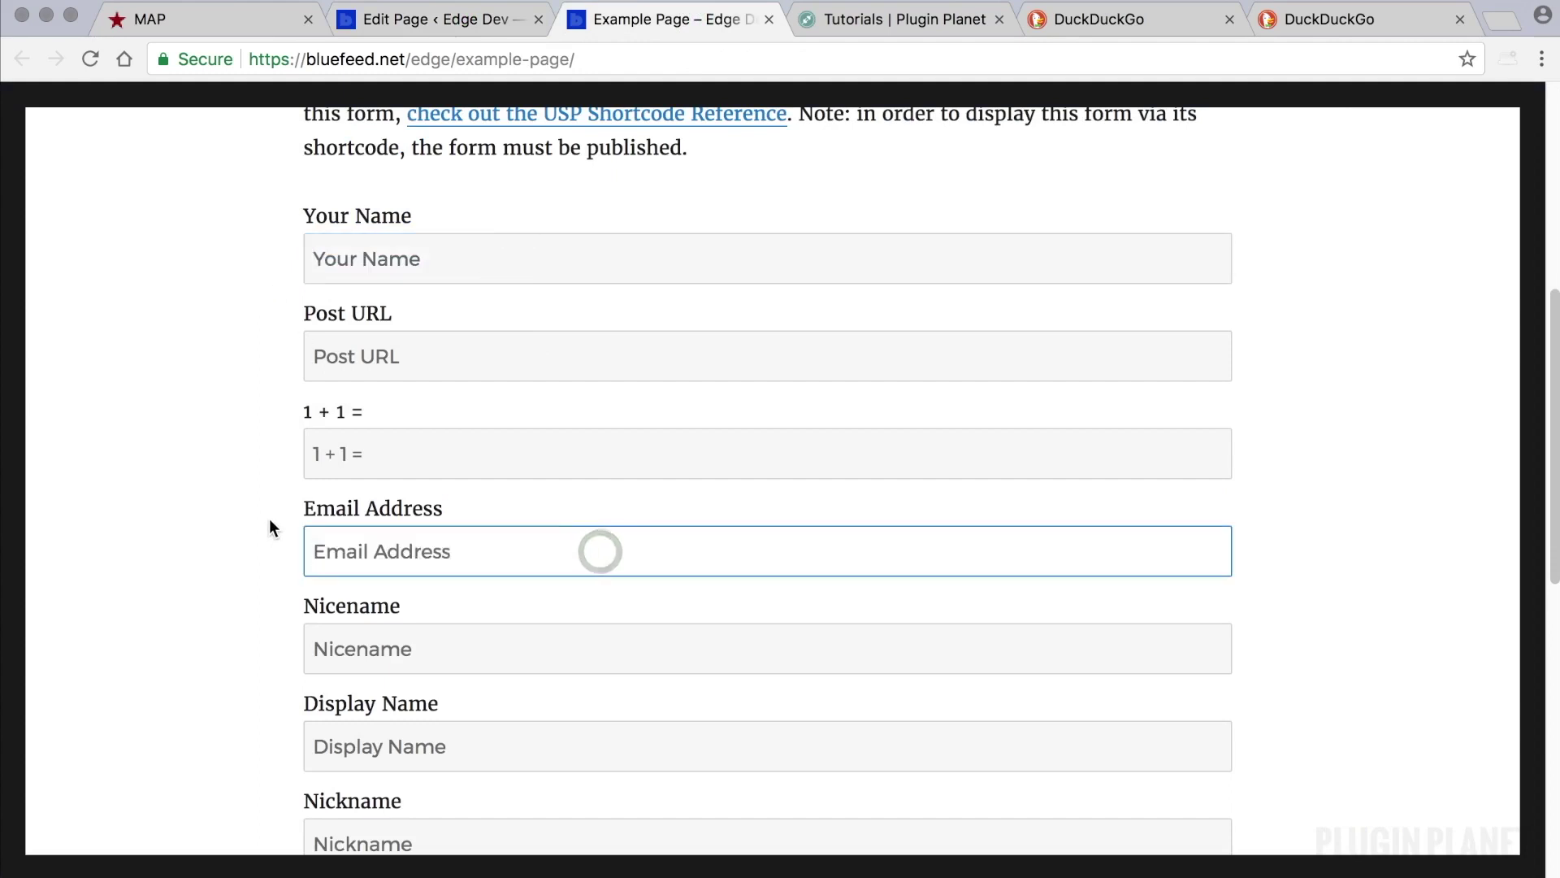
left_click(276, 327)
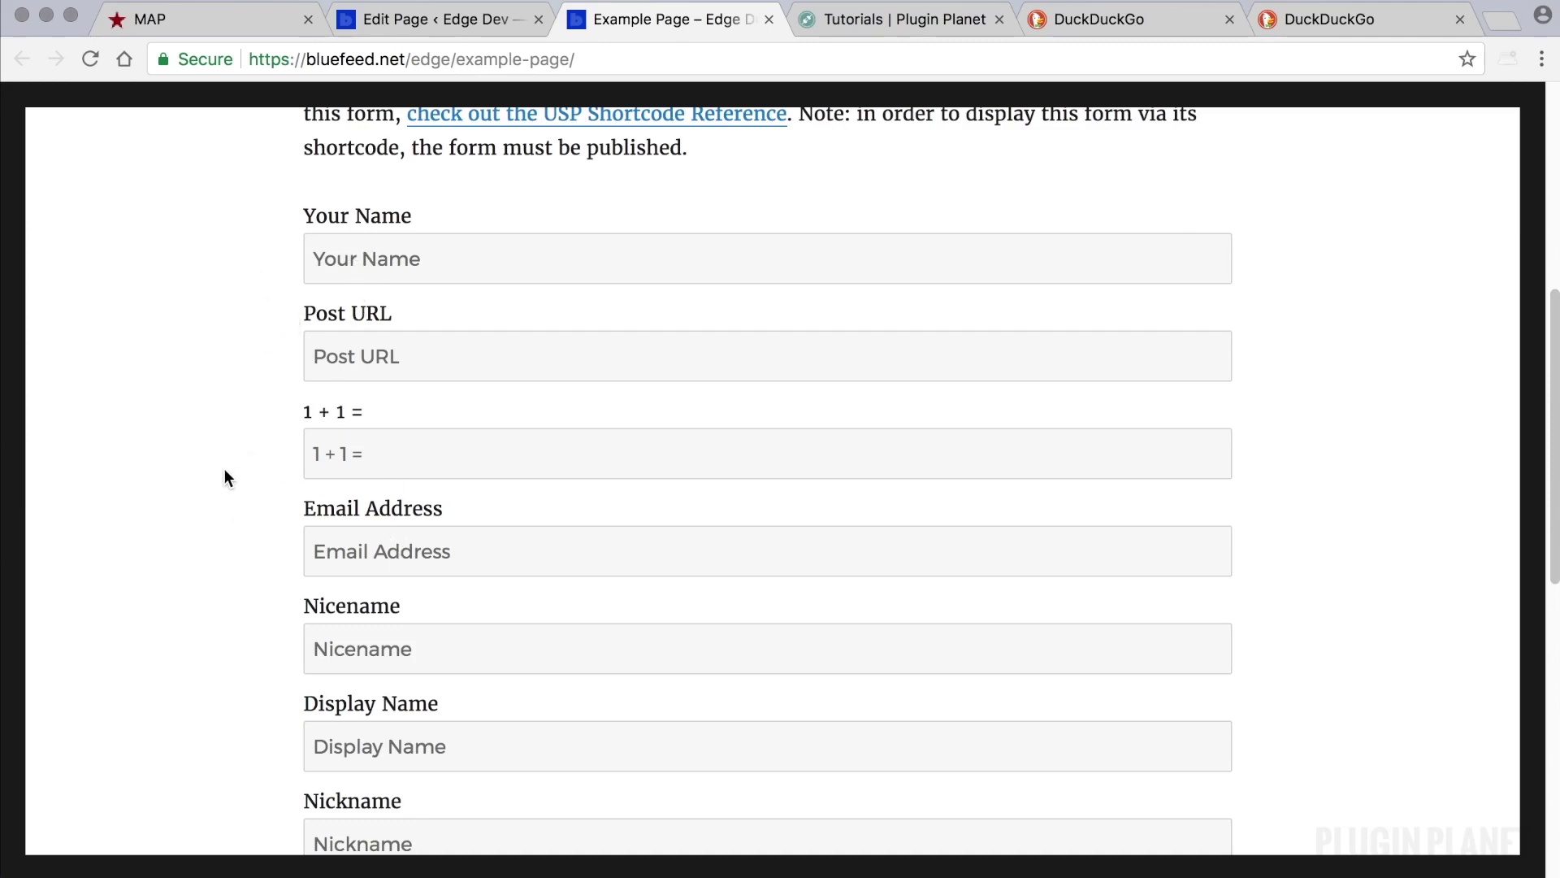
- Reload the form page and show the name and email refilled automatically
left_click(461, 18)
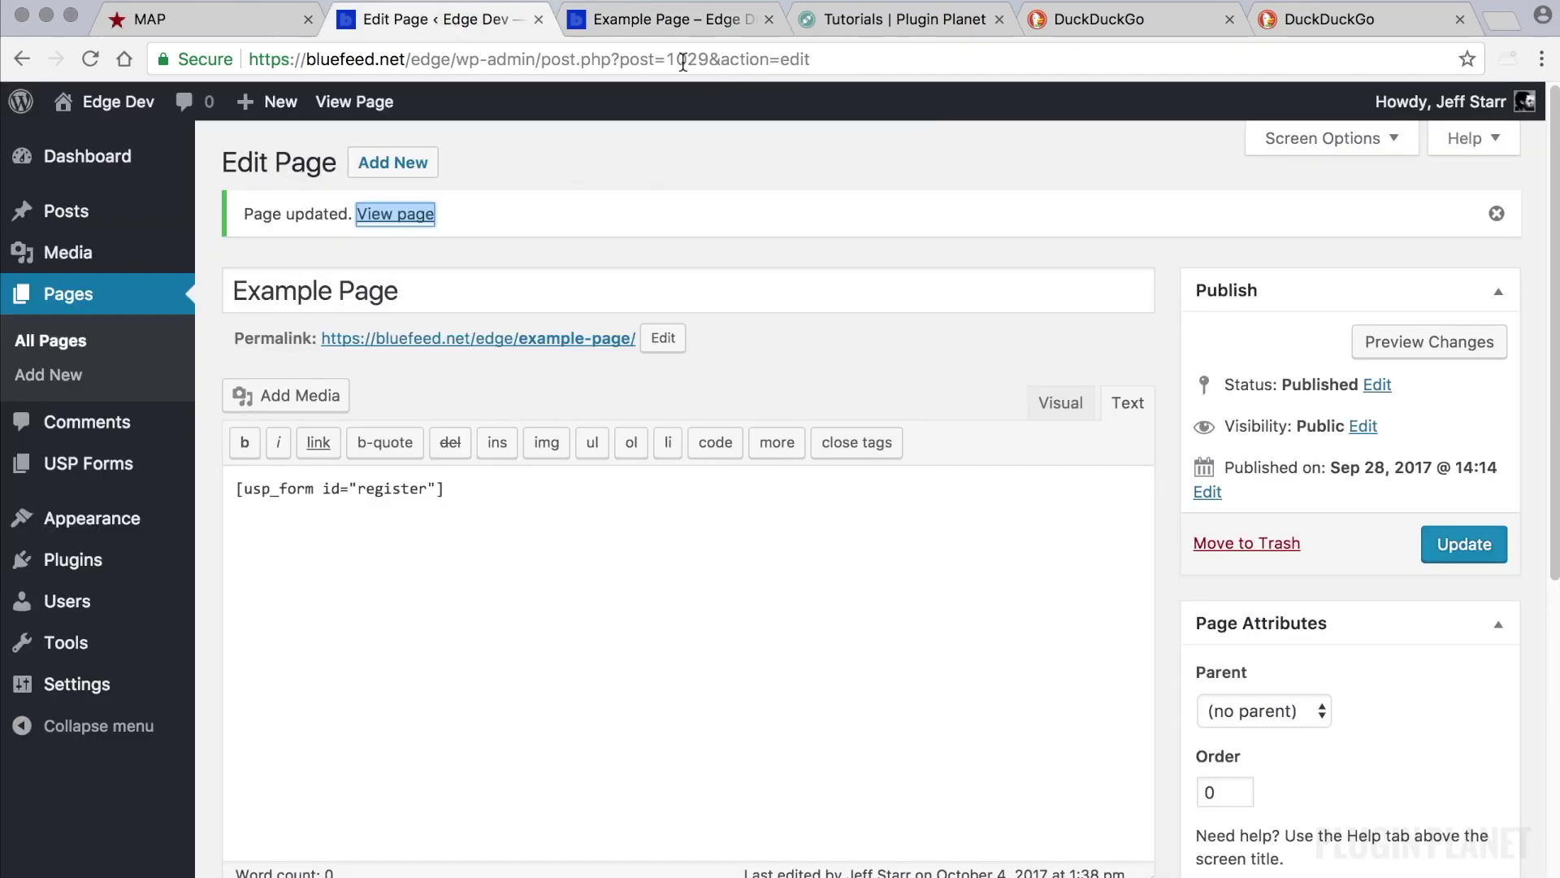
left_click(654, 20)
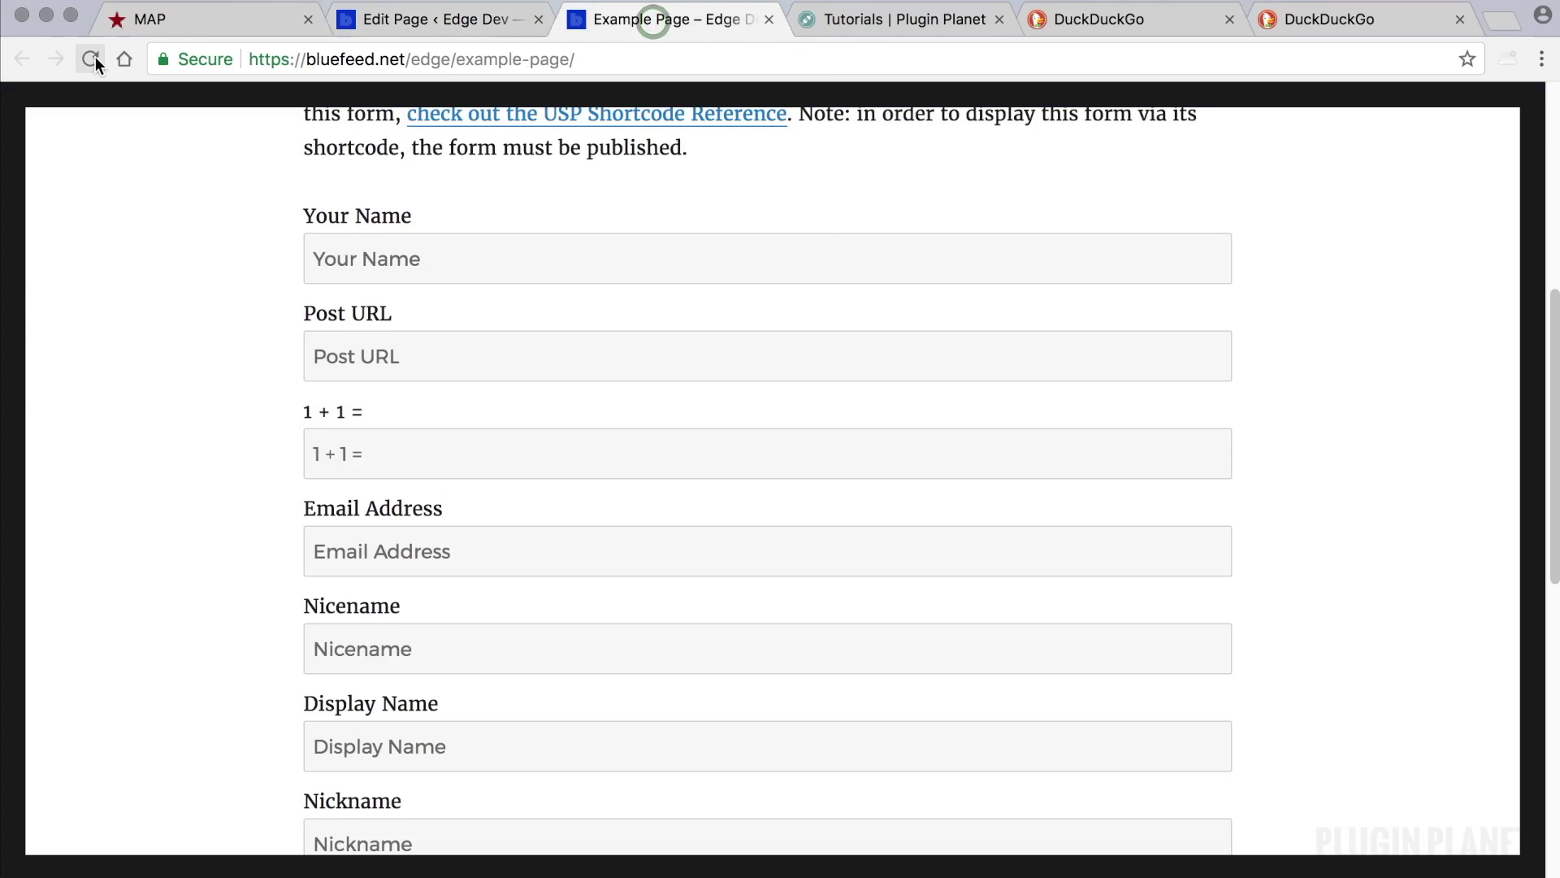
left_click(95, 58)
triple_click(480, 257)
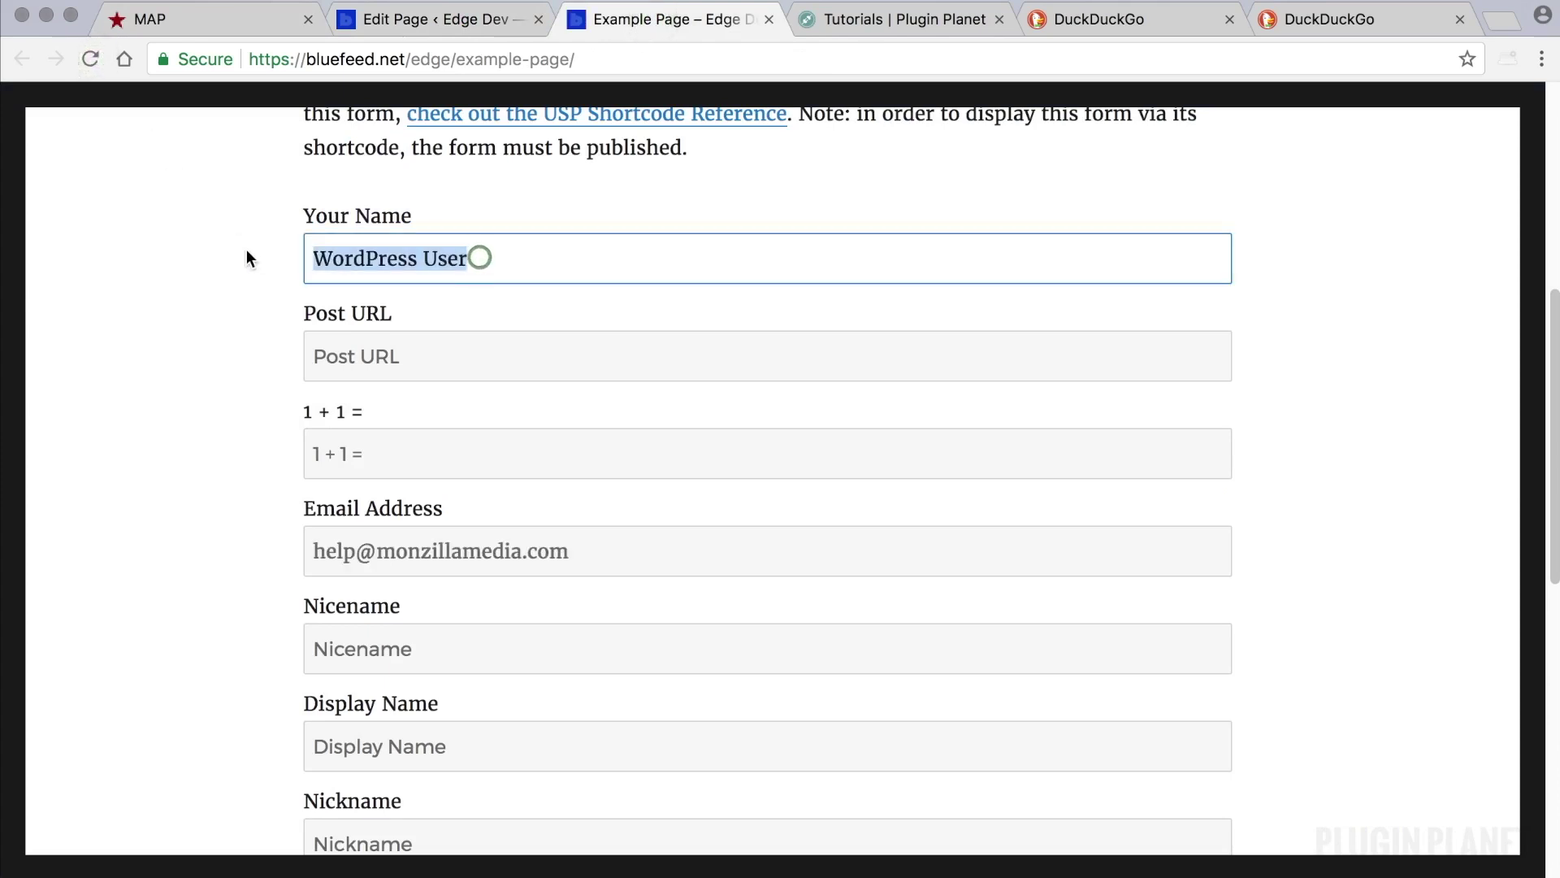
triple_click(579, 550)
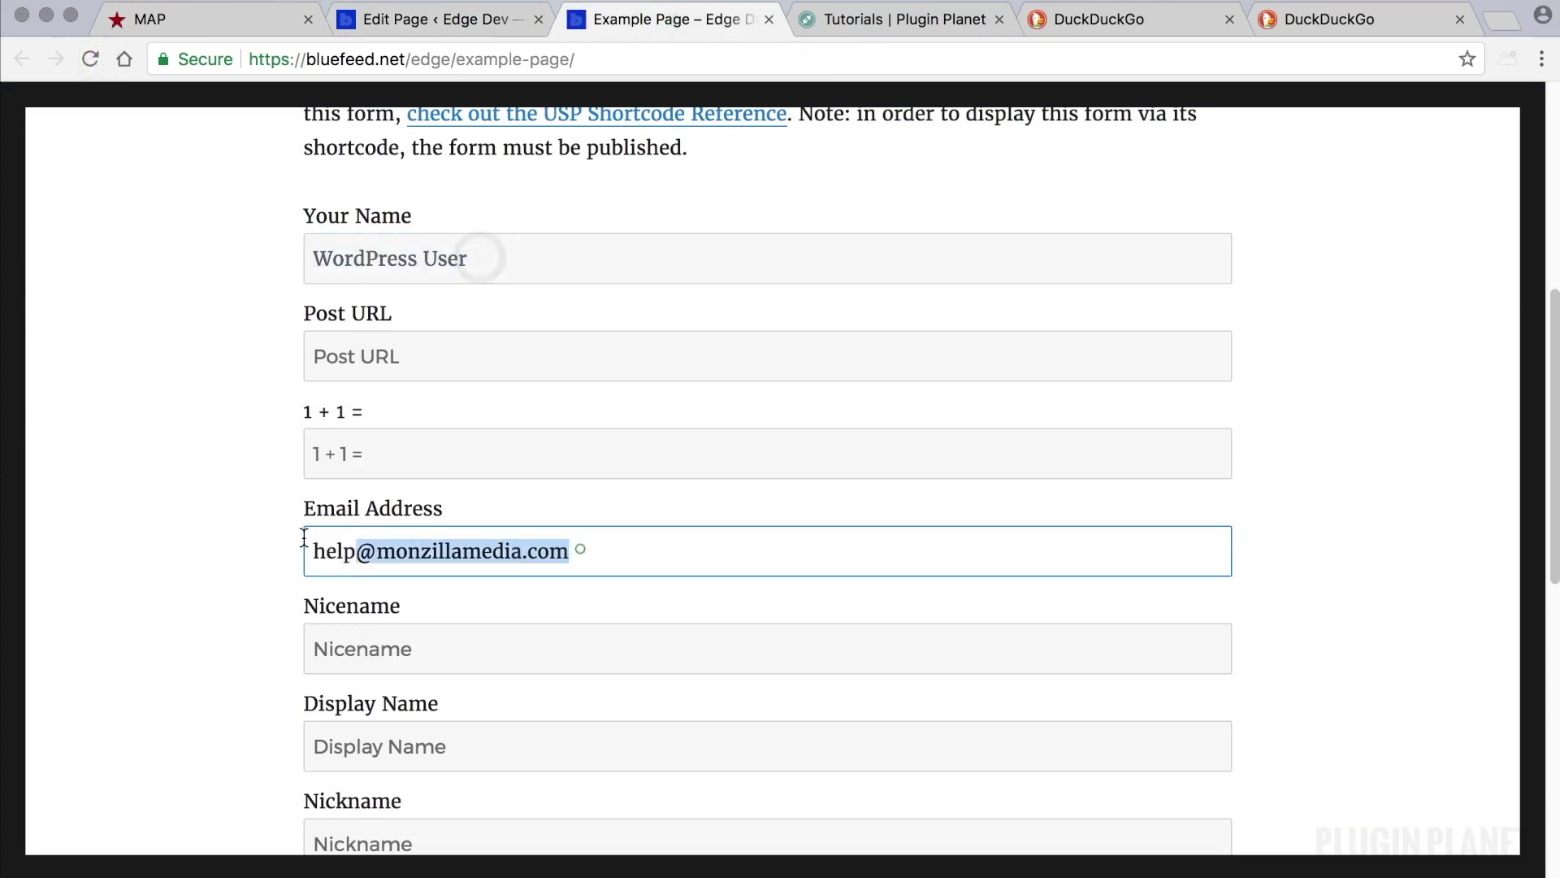
left_click(219, 470)
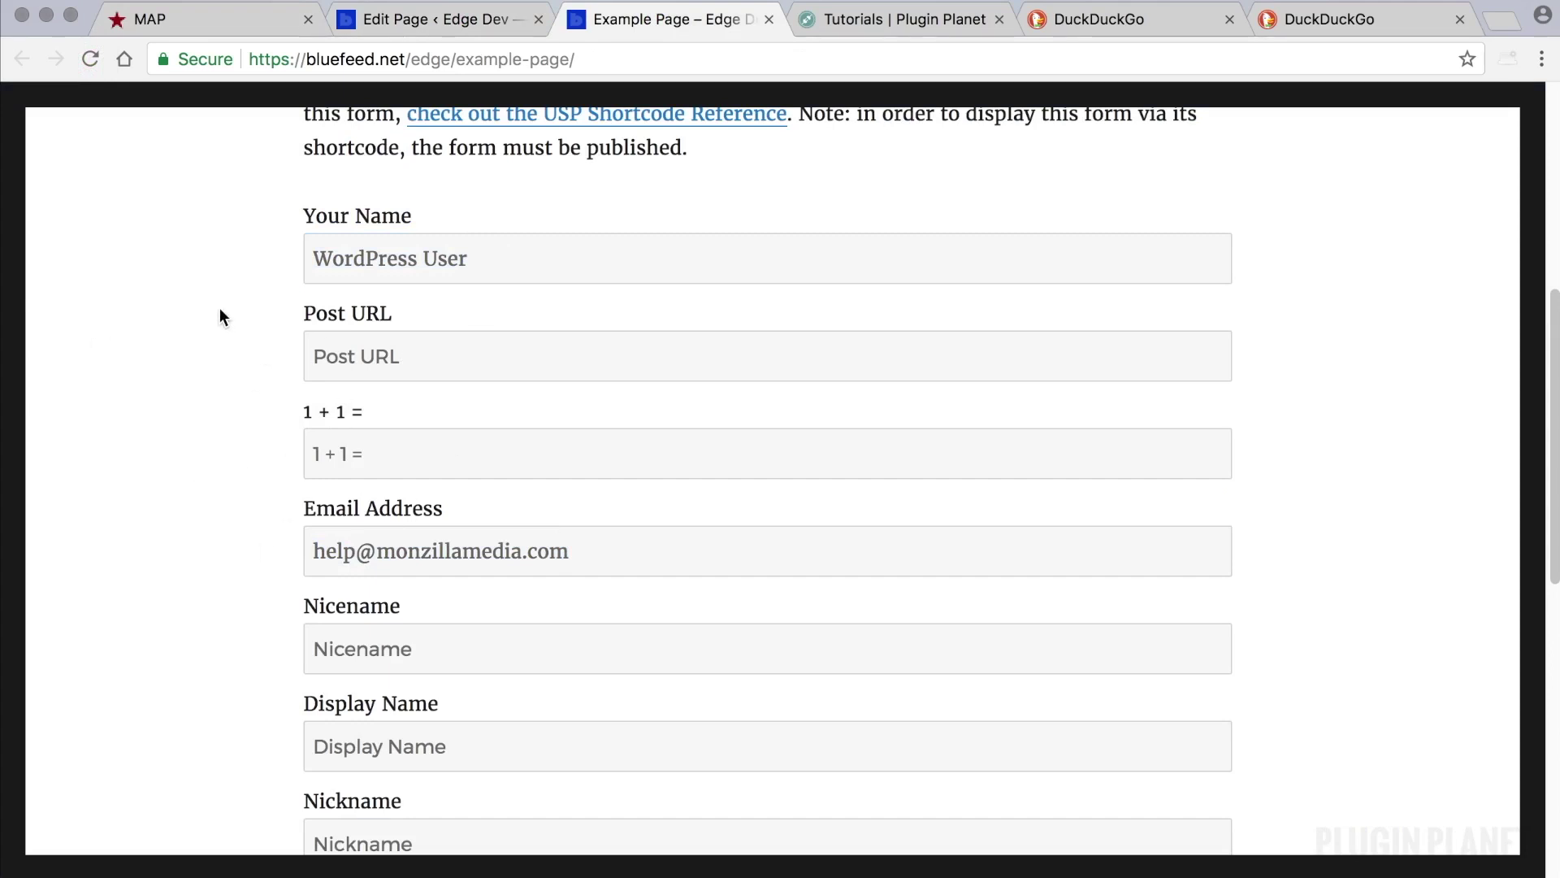
scroll(219, 317, "down", 2)
- Inspect the User Registration Demo form's shortcodes, then return to All USP Forms
left_click(460, 19)
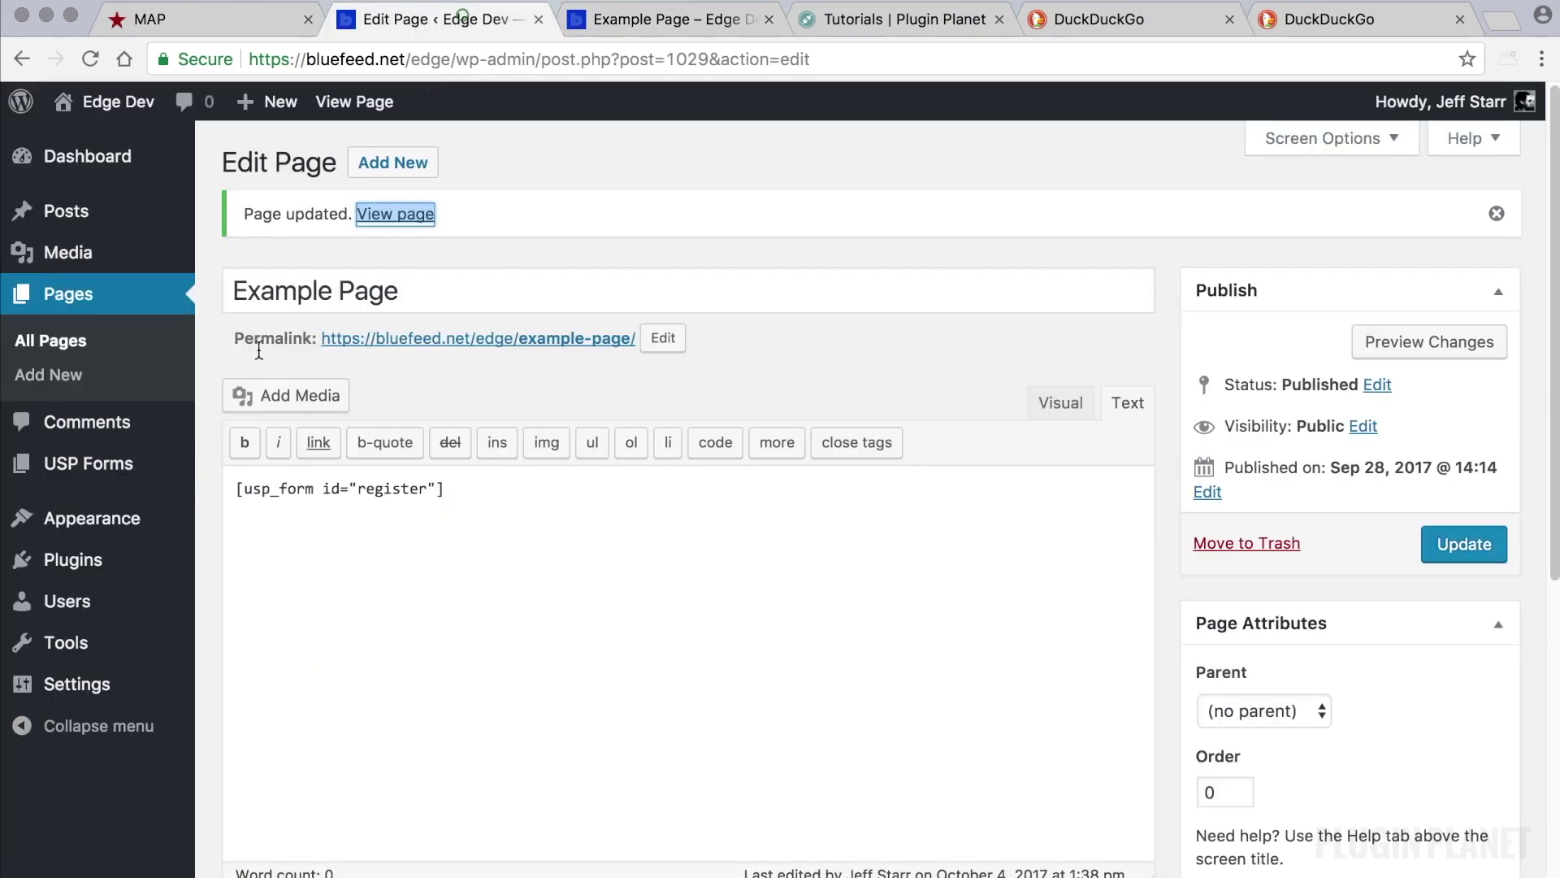
left_click(134, 469)
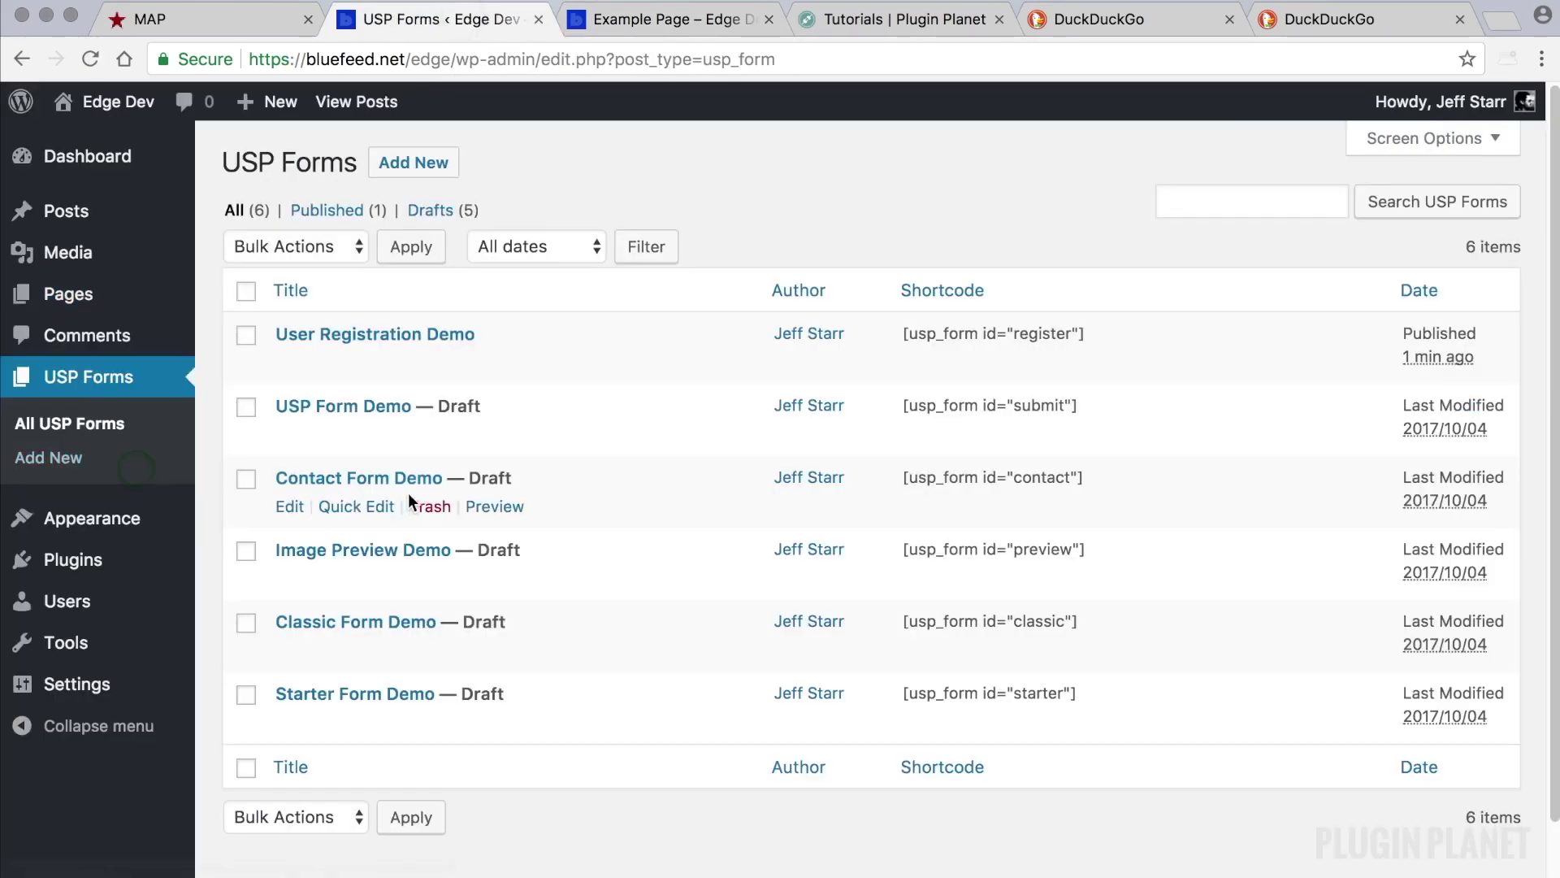
left_click(454, 338)
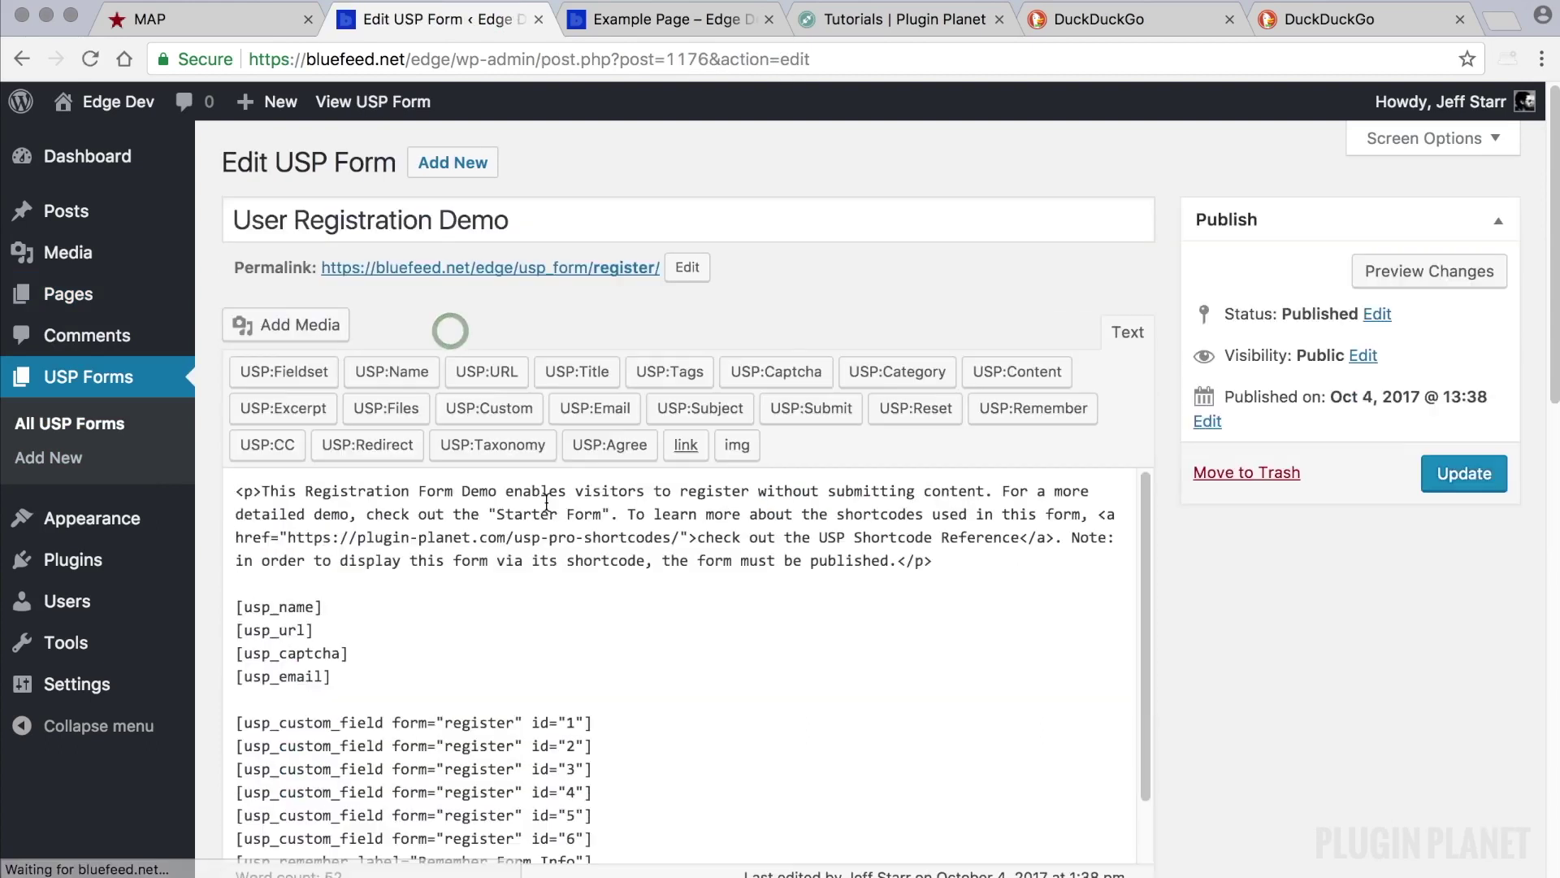
scroll(565, 544, "down", 5)
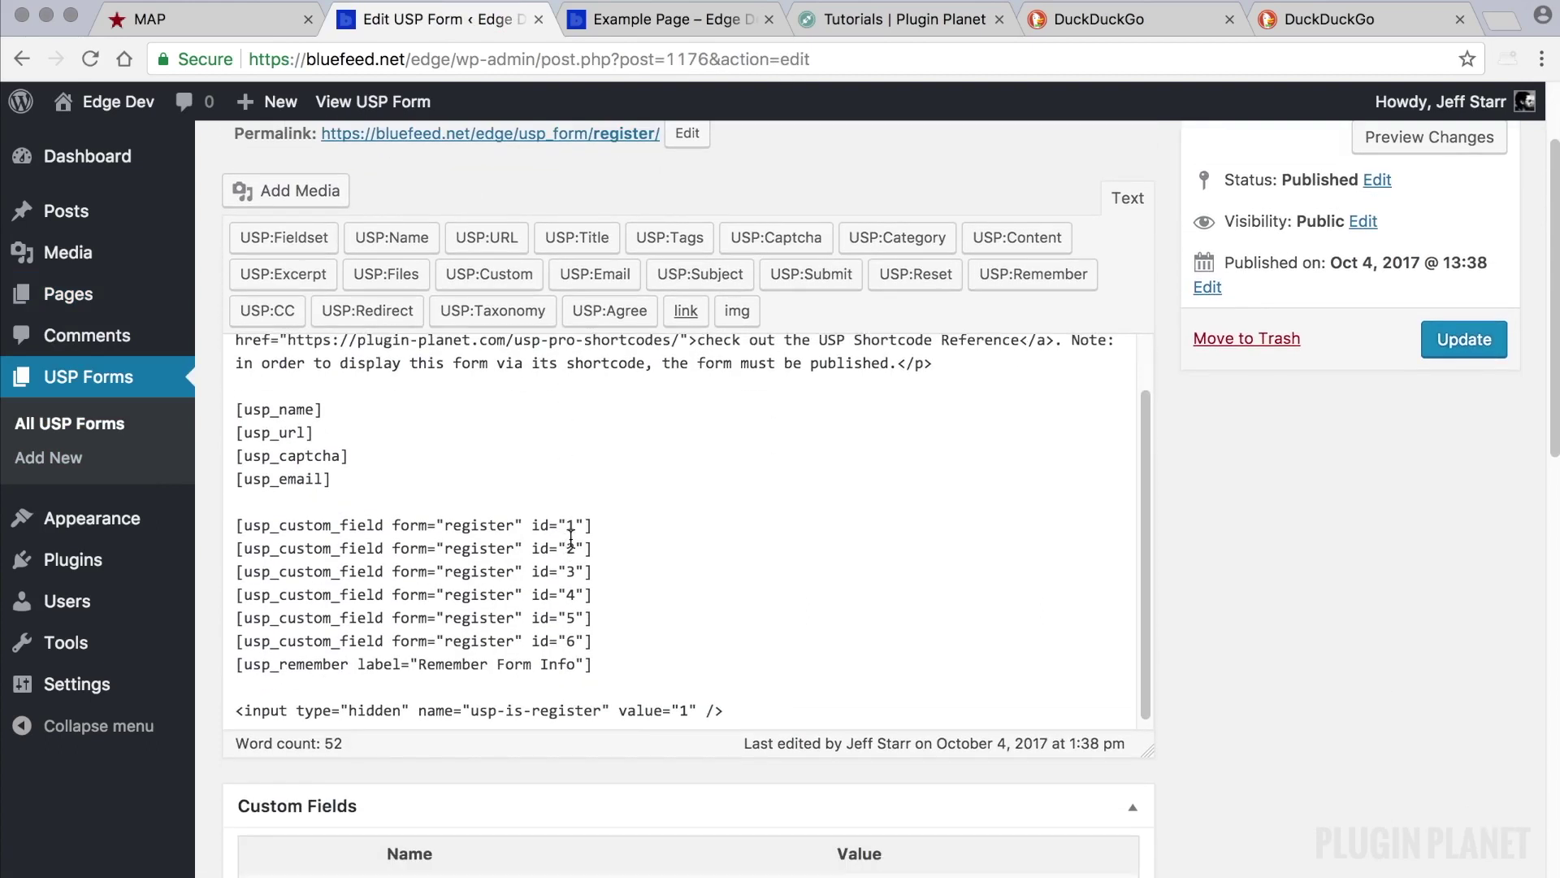
scroll(573, 538, "down", 2)
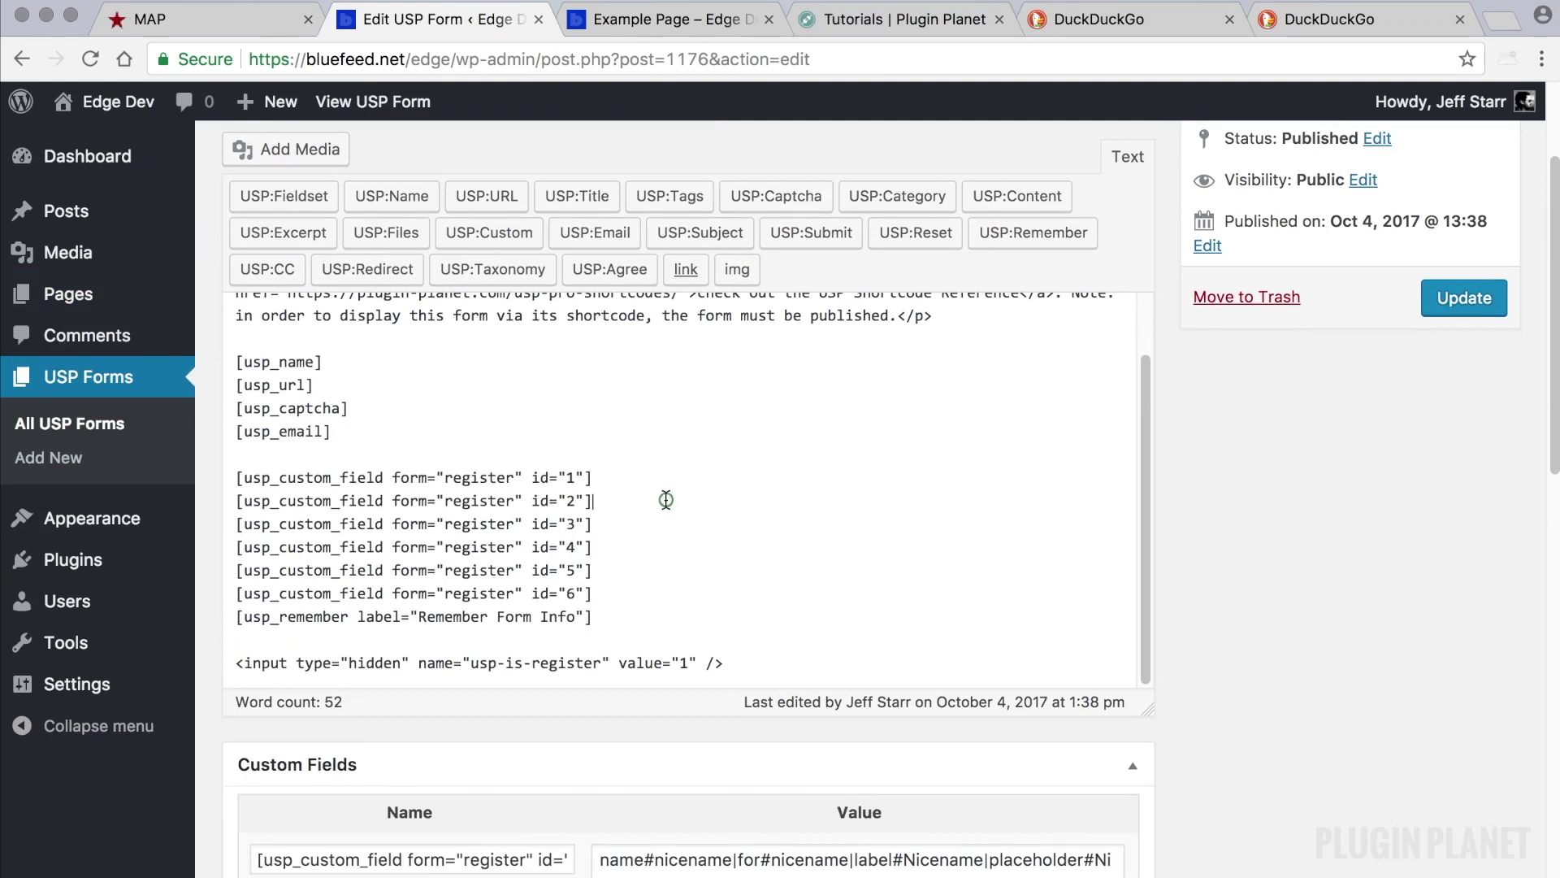
key("super+a")
key("super+c")
left_click(150, 436)
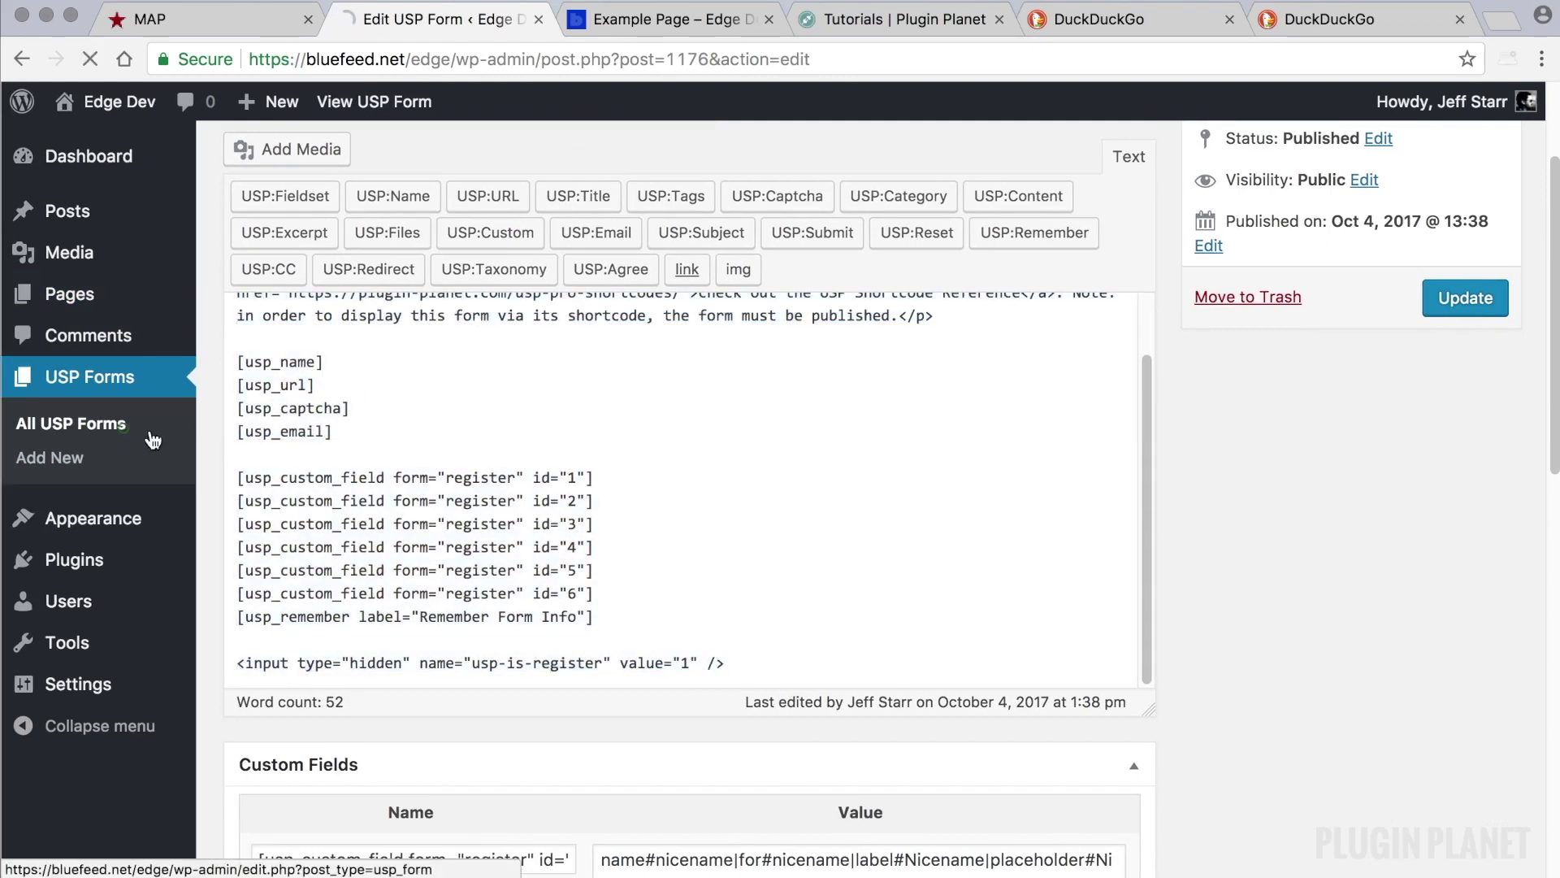
- Create a new USP form titled 'New Registration Form' with registration shortcodes as content
left_click(412, 160)
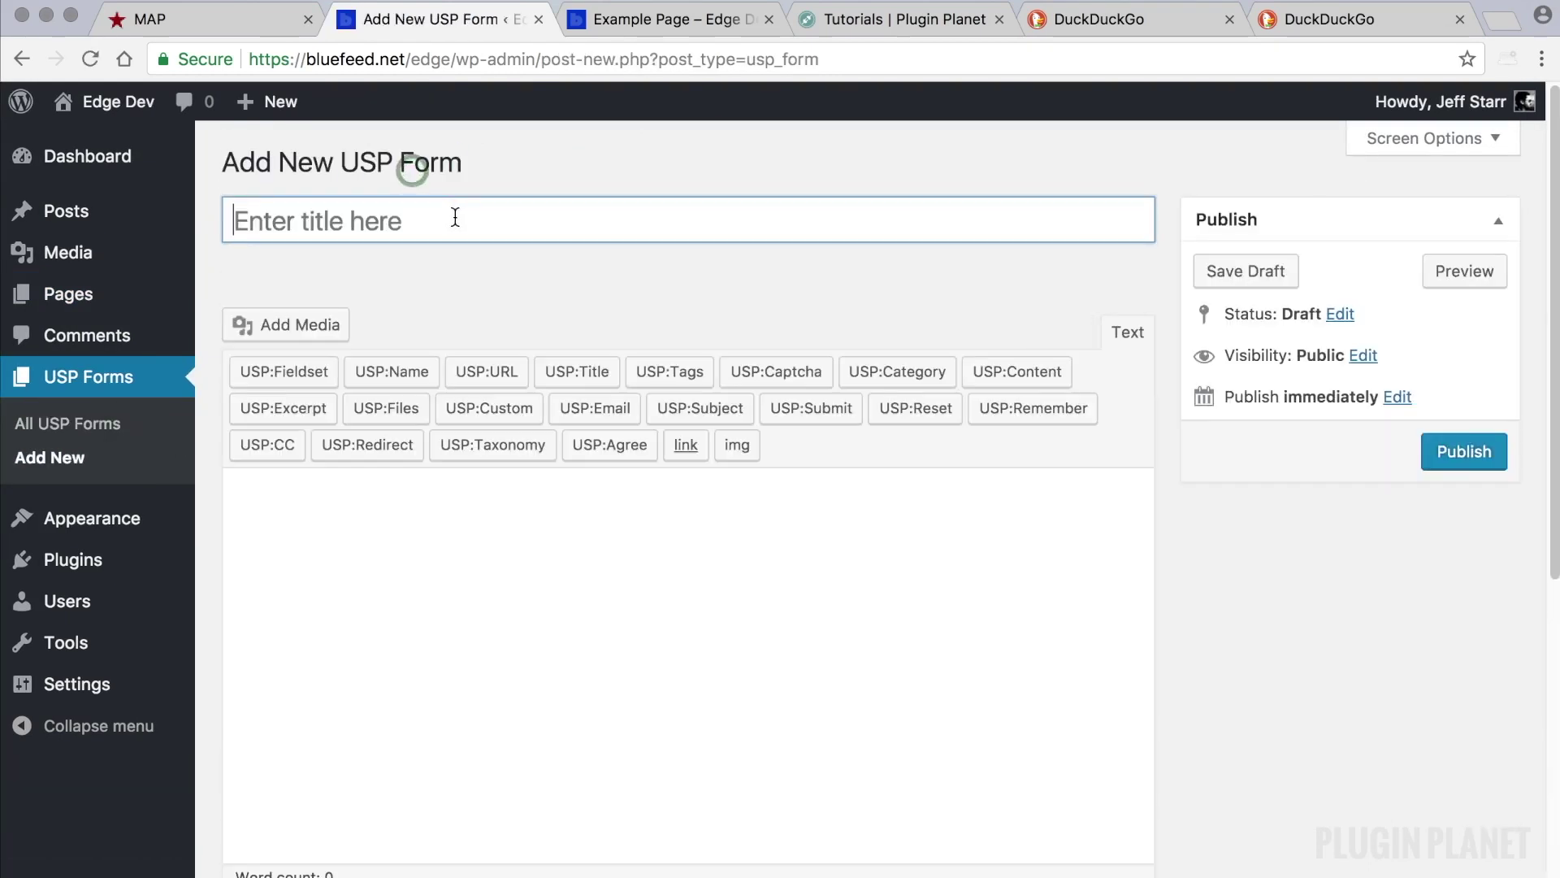
type("New R")
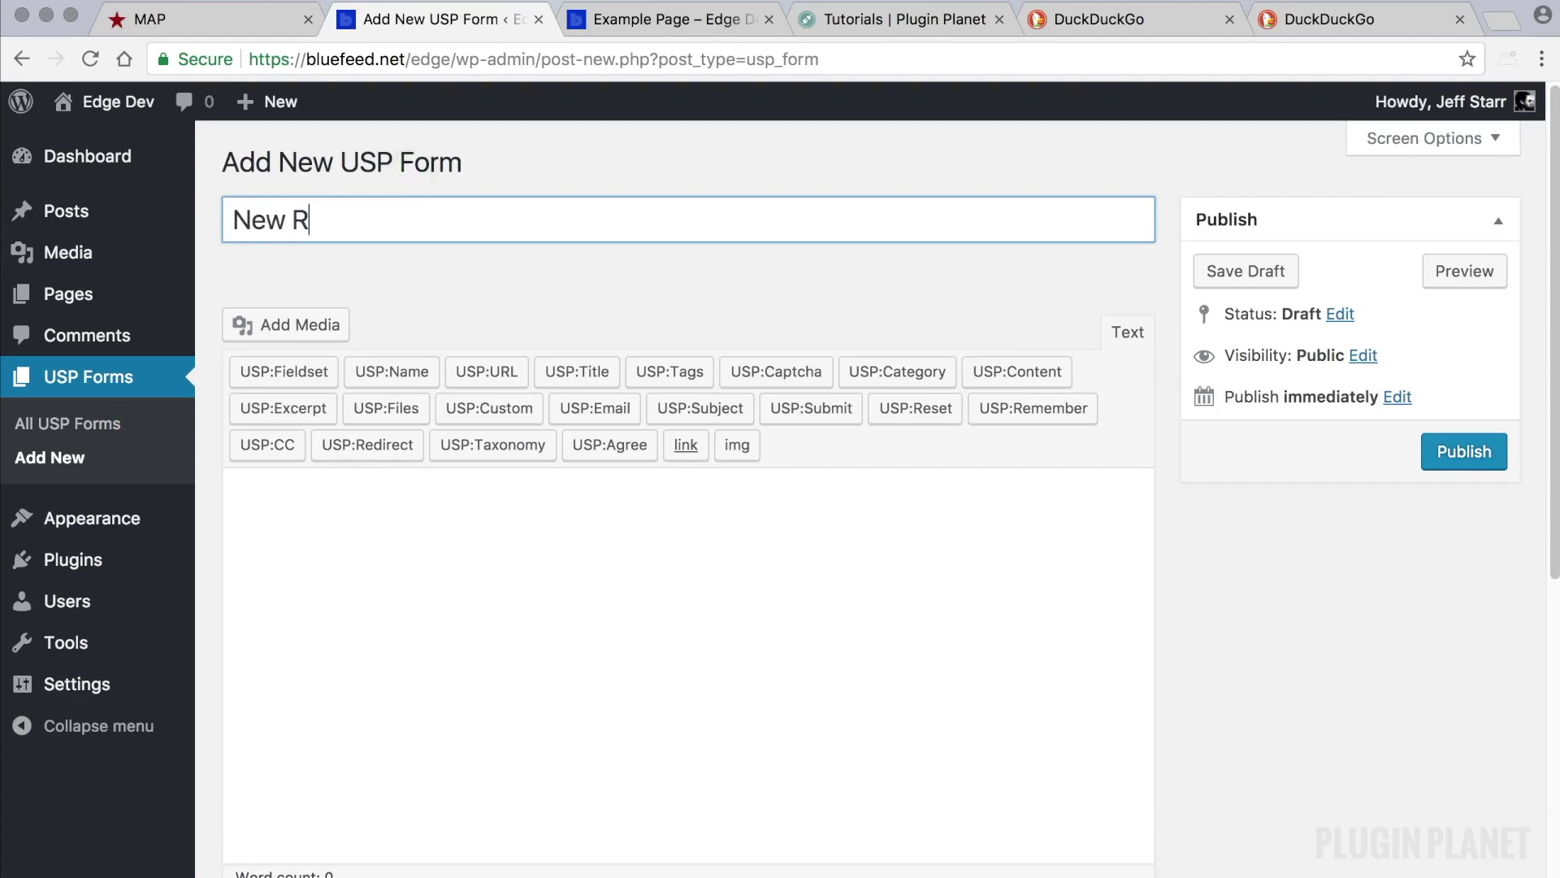
type("egistration Form")
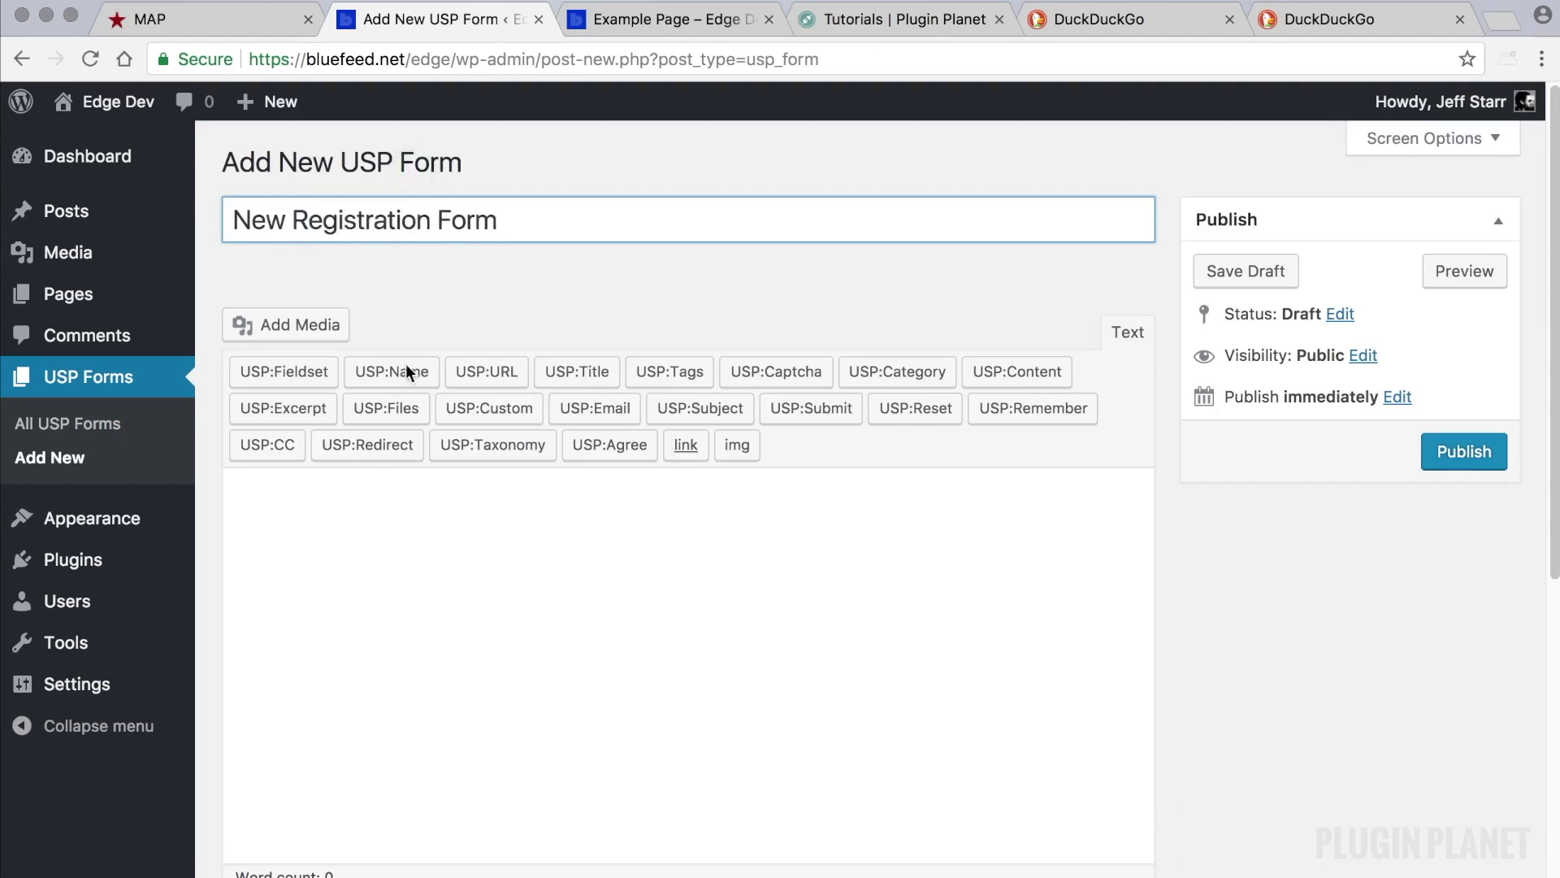
left_click(384, 555)
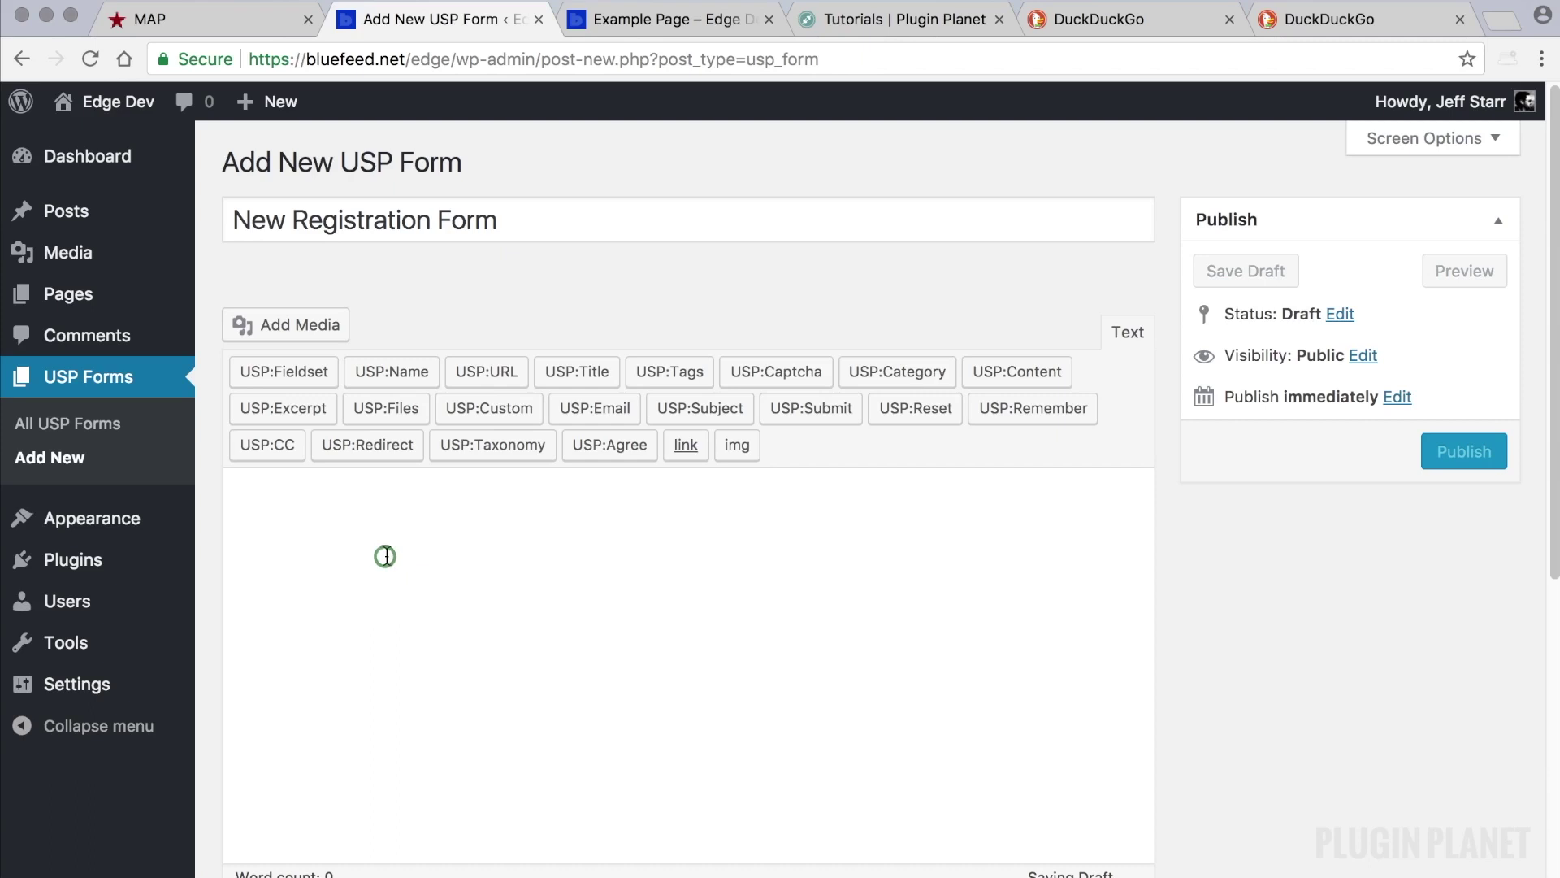
key("super+v")
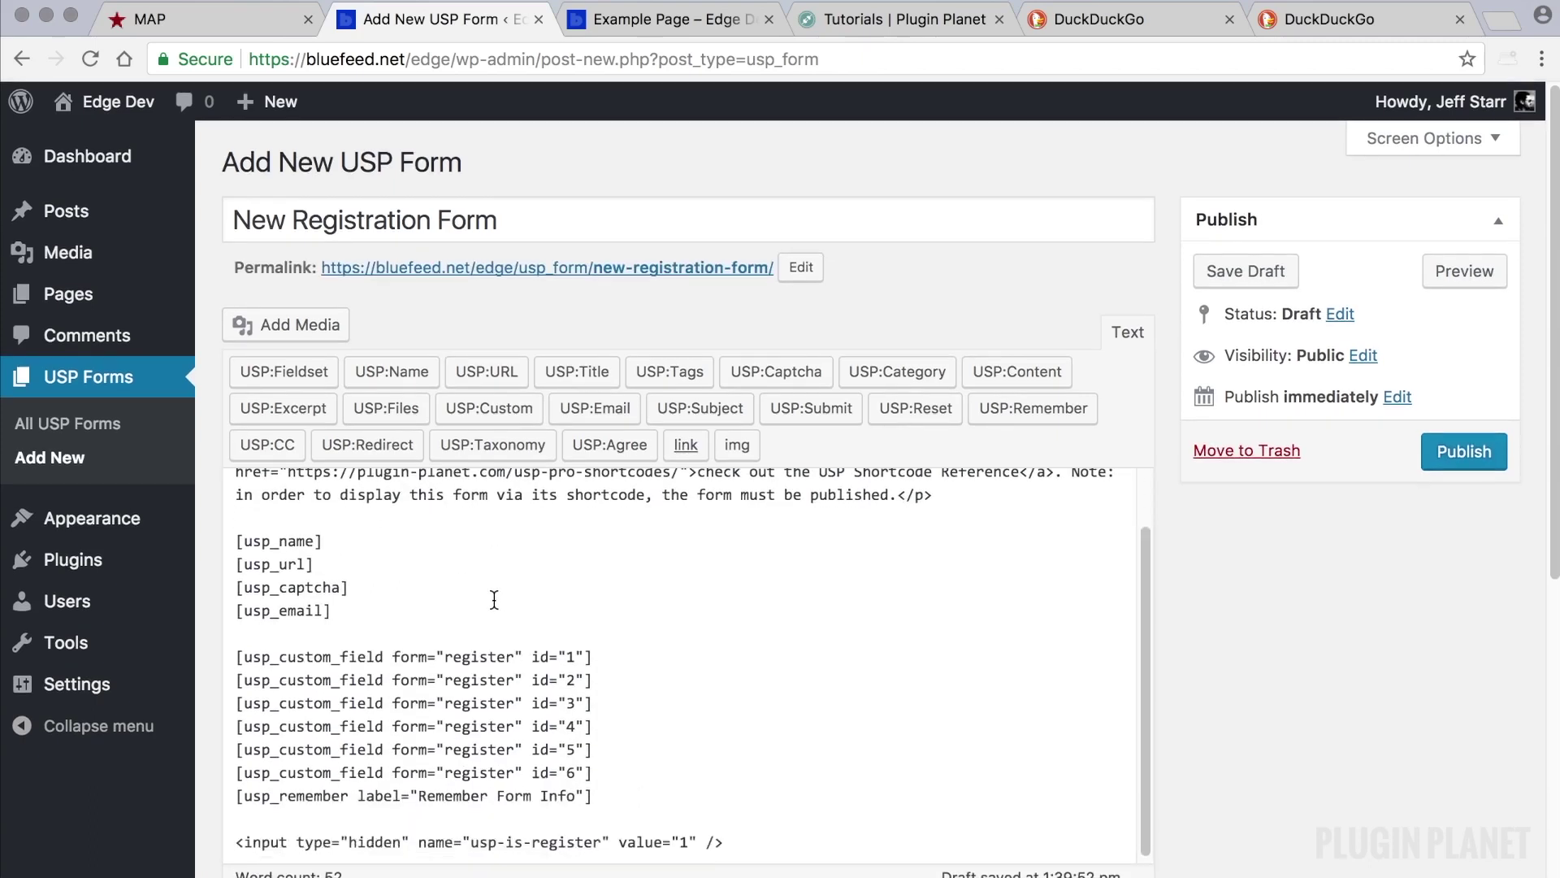
scroll(494, 603, "up", 3)
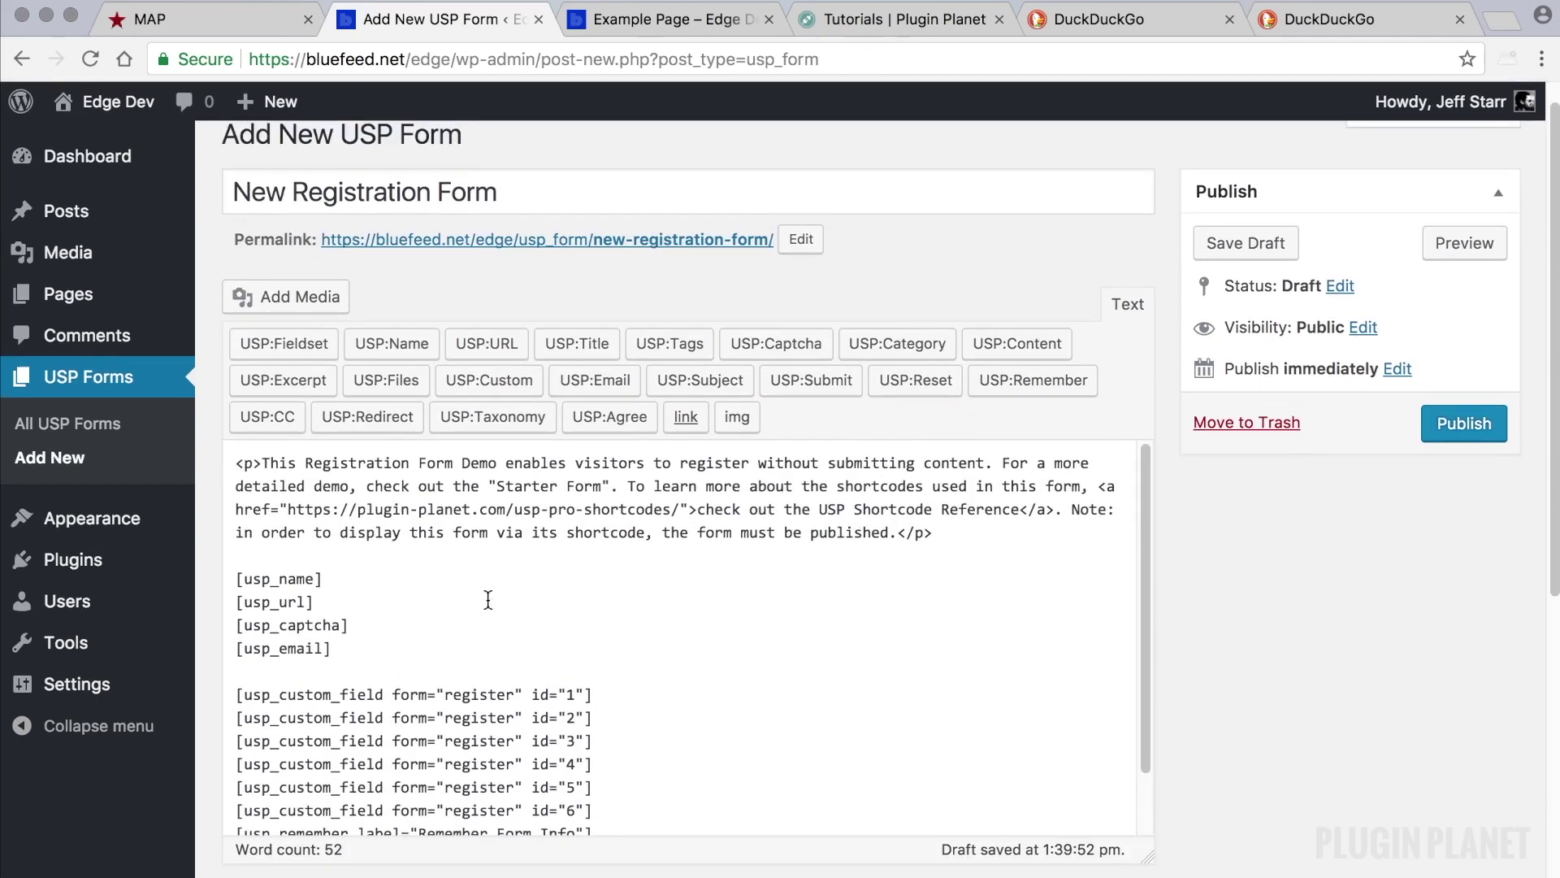
scroll(1143, 662, "down", 2)
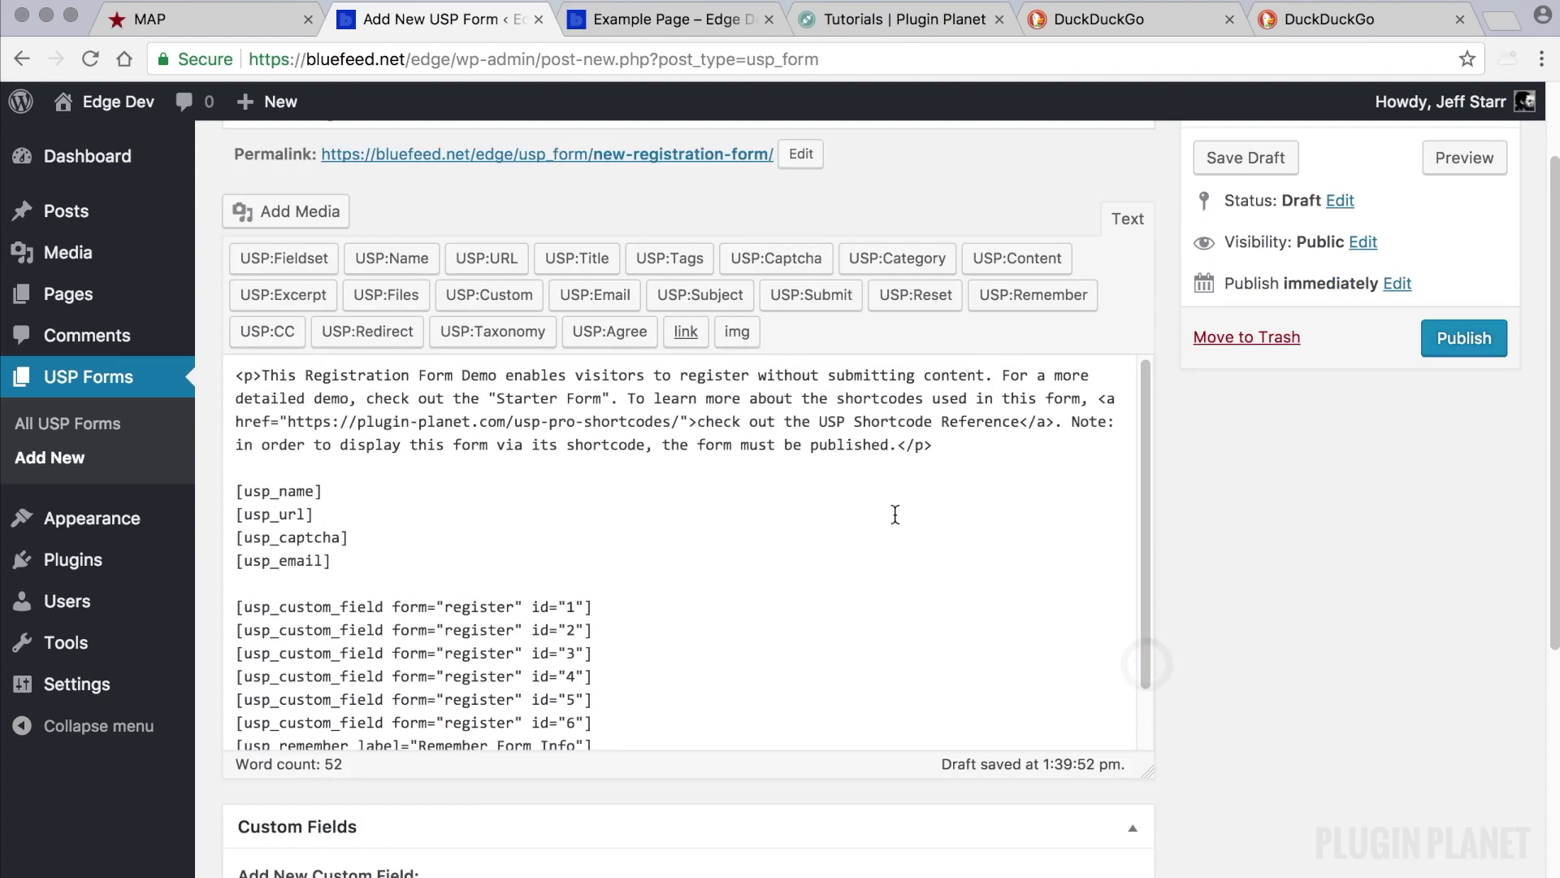
scroll(894, 515, "up", 3)
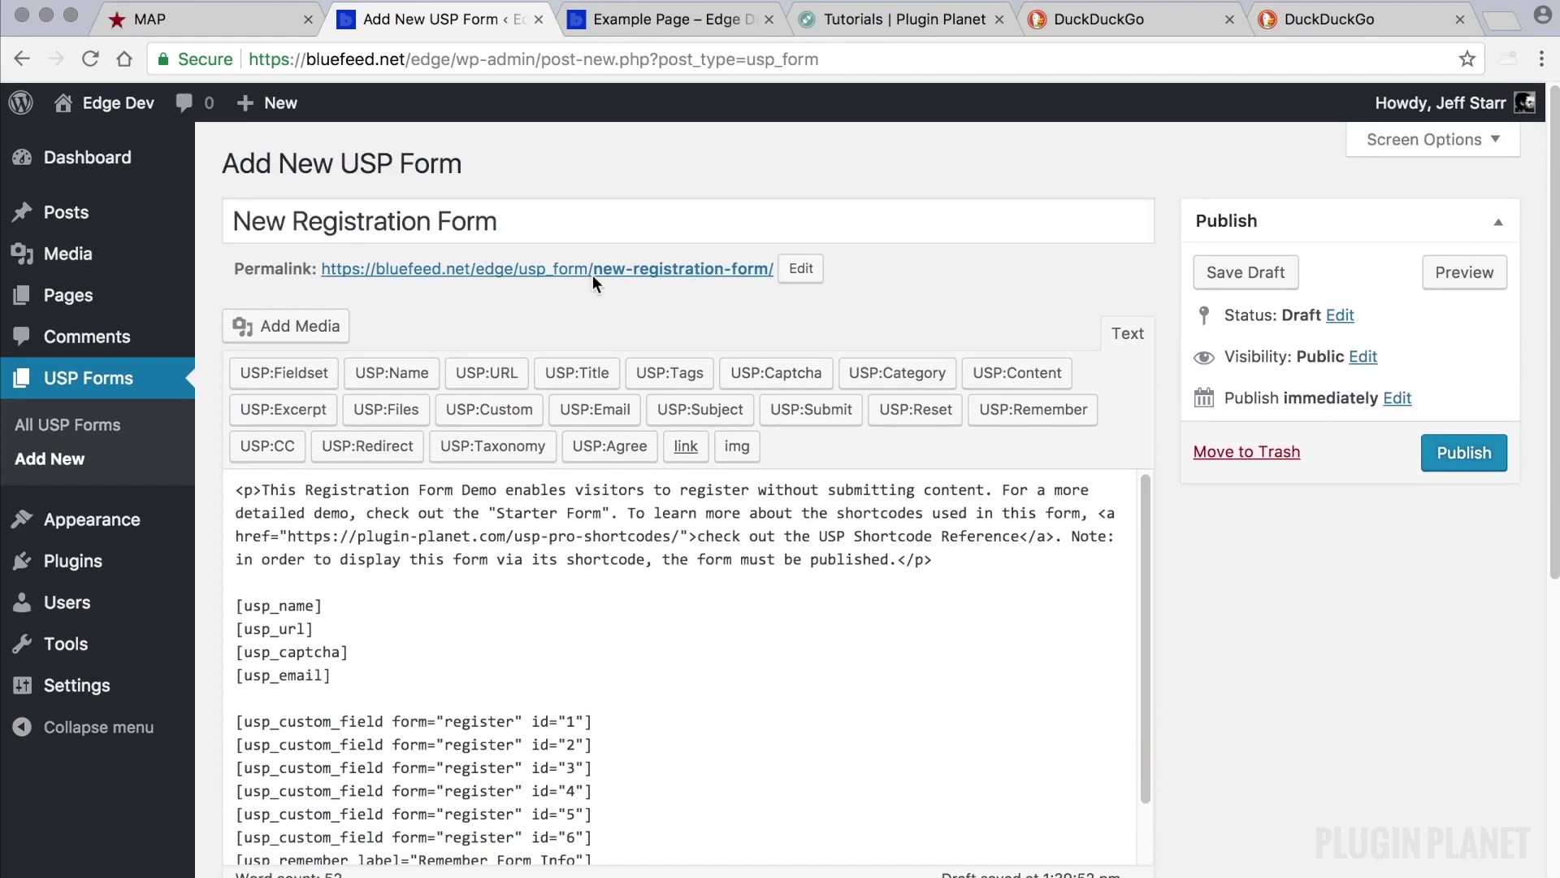
triple_click(495, 221)
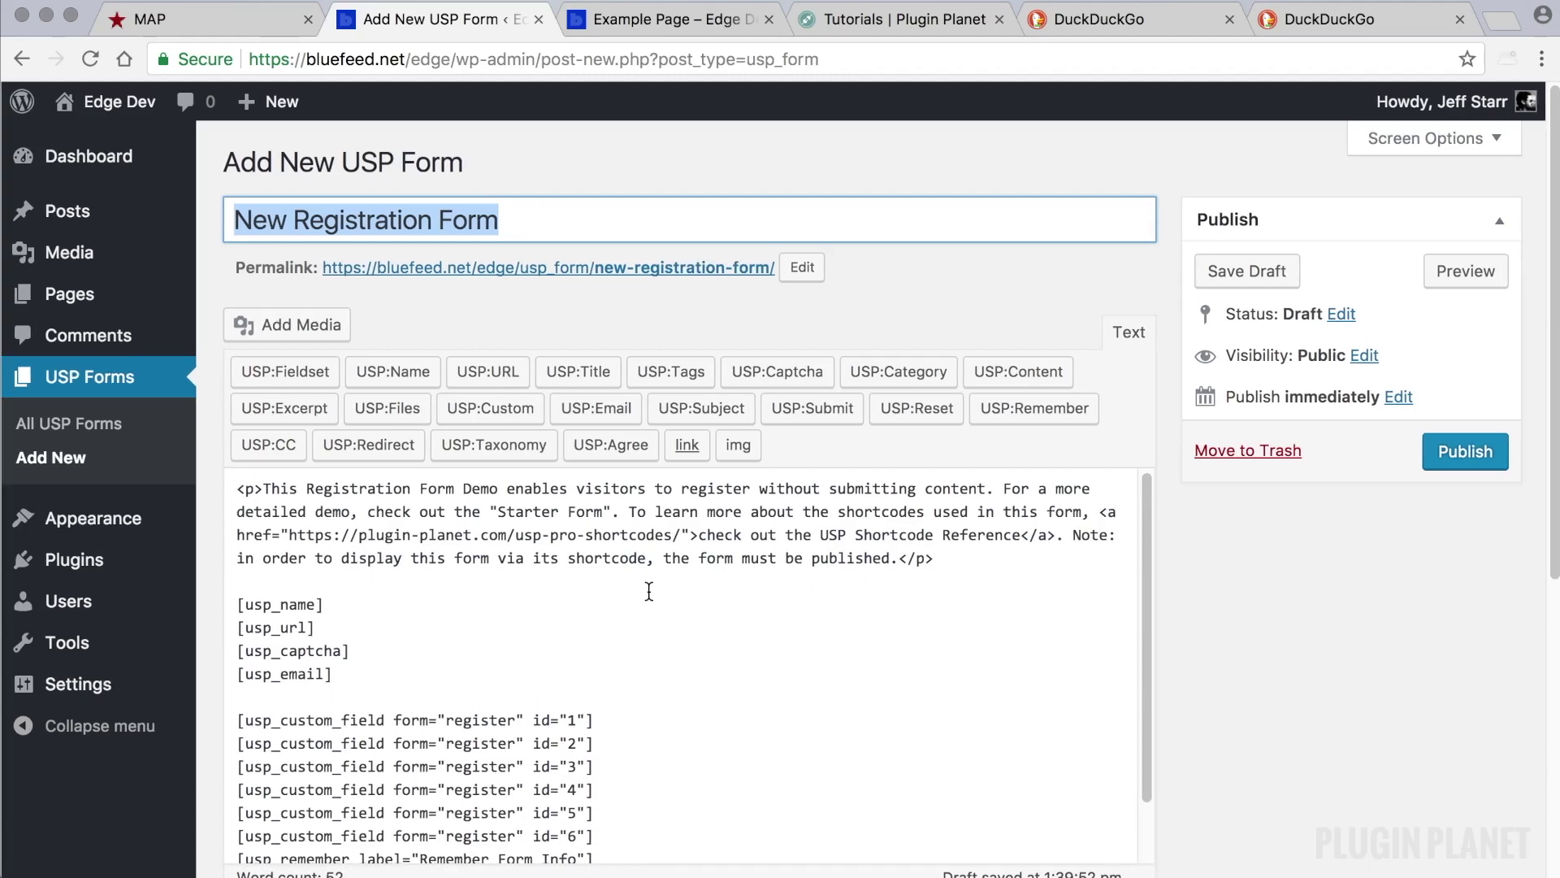
- Delete the form's introductory paragraph and the blank lines above [usp_name]
left_click(652, 589)
scroll(650, 585, "down", 5)
scroll(642, 585, "up", 5)
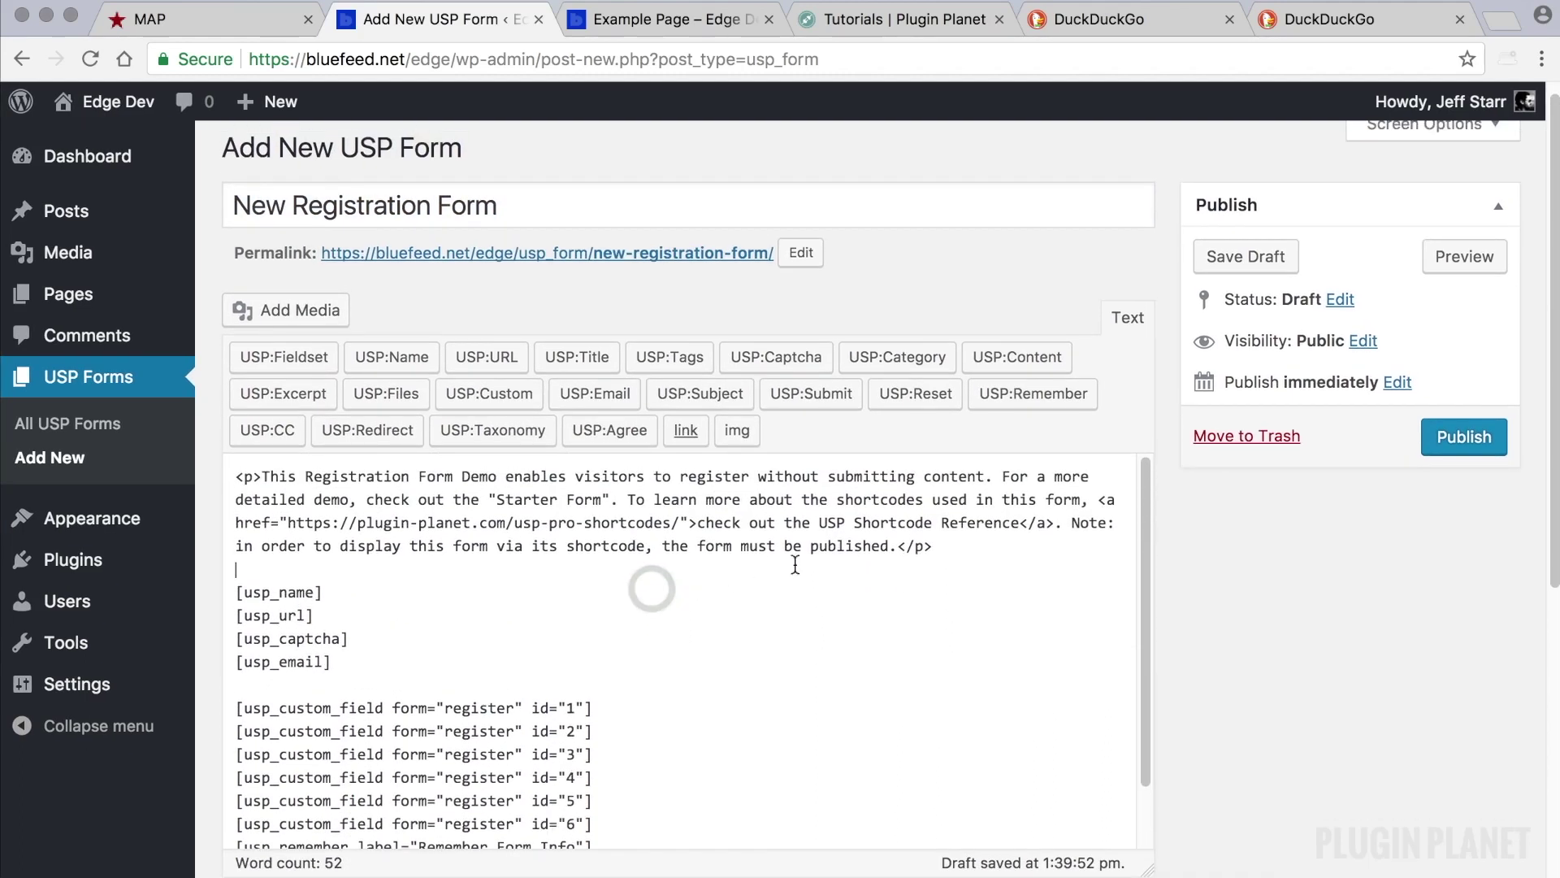
left_click_drag(977, 551, 235, 475)
key("BackSpace")
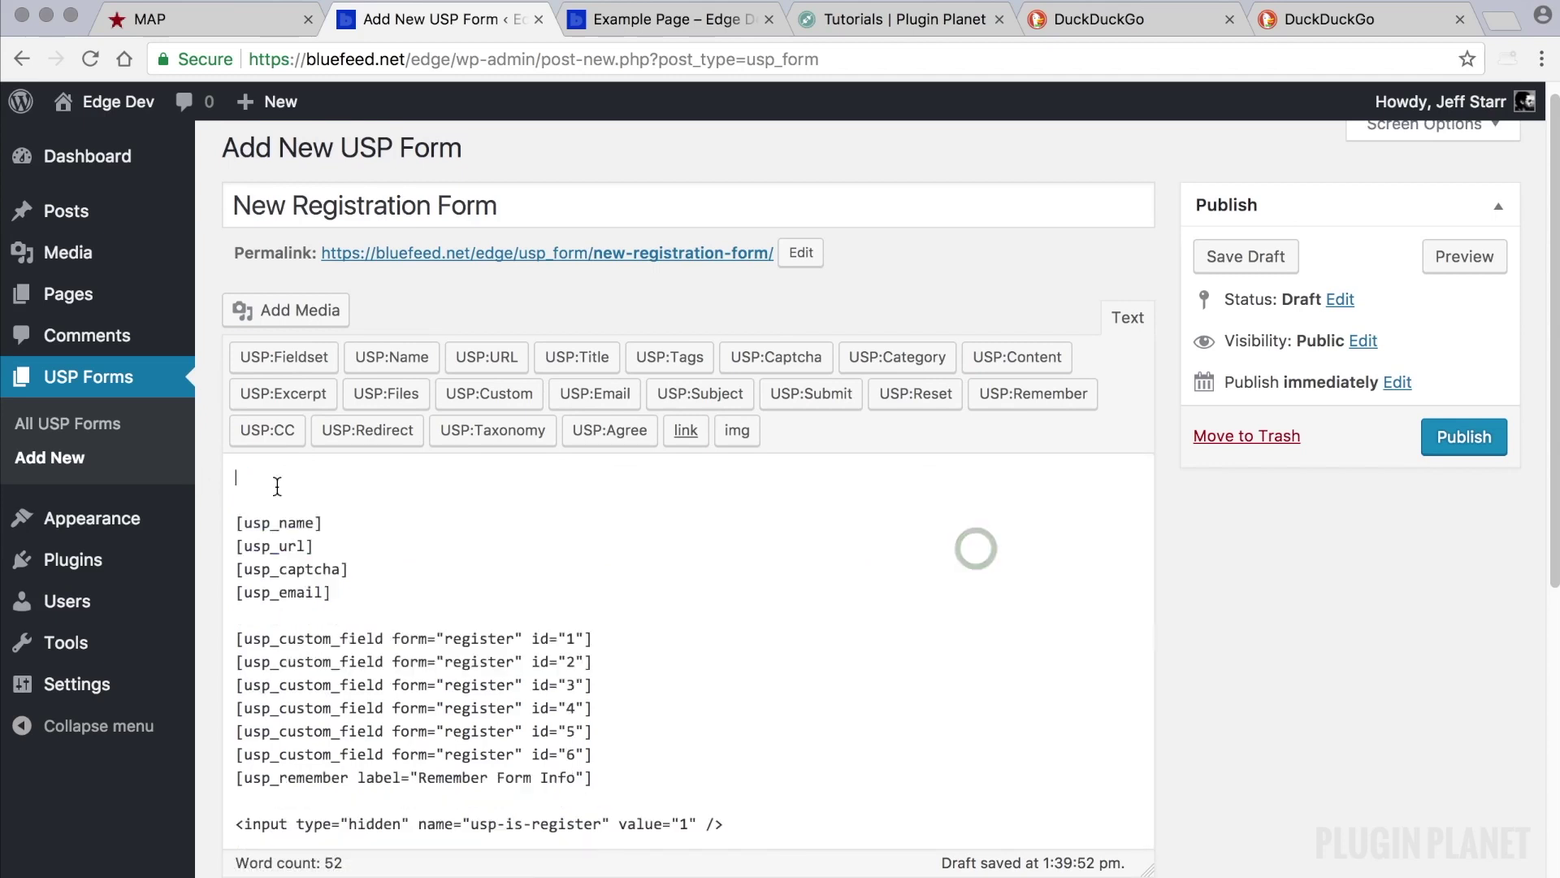
key("BackSpace")
key("BackSpace")
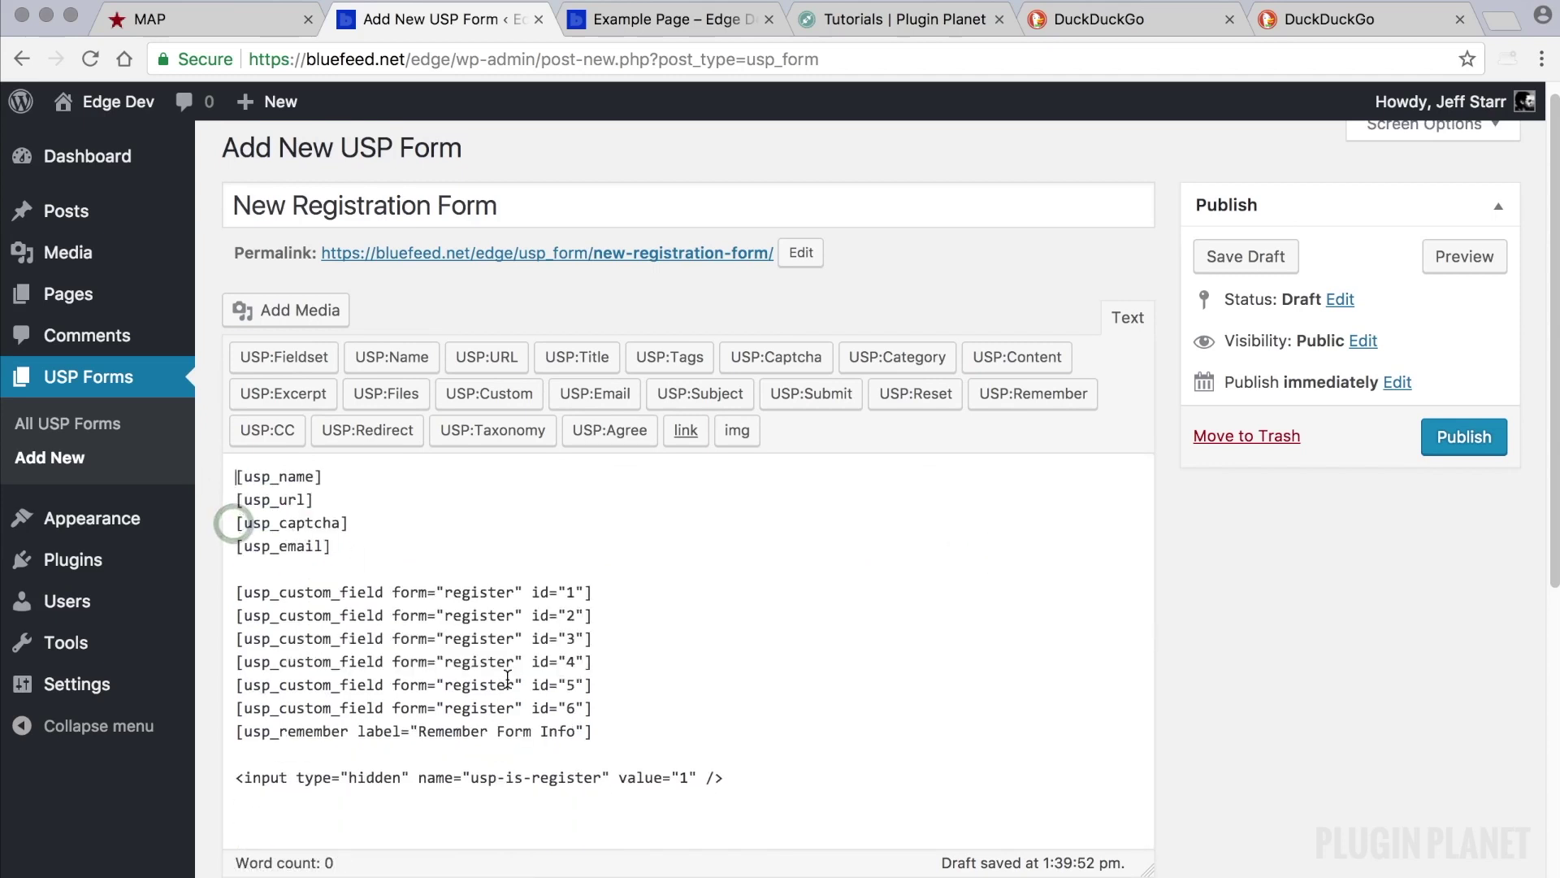
- Remove the custom field and remember shortcodes, then publish the form
left_click_drag(608, 731, 235, 592)
key("BackSpace")
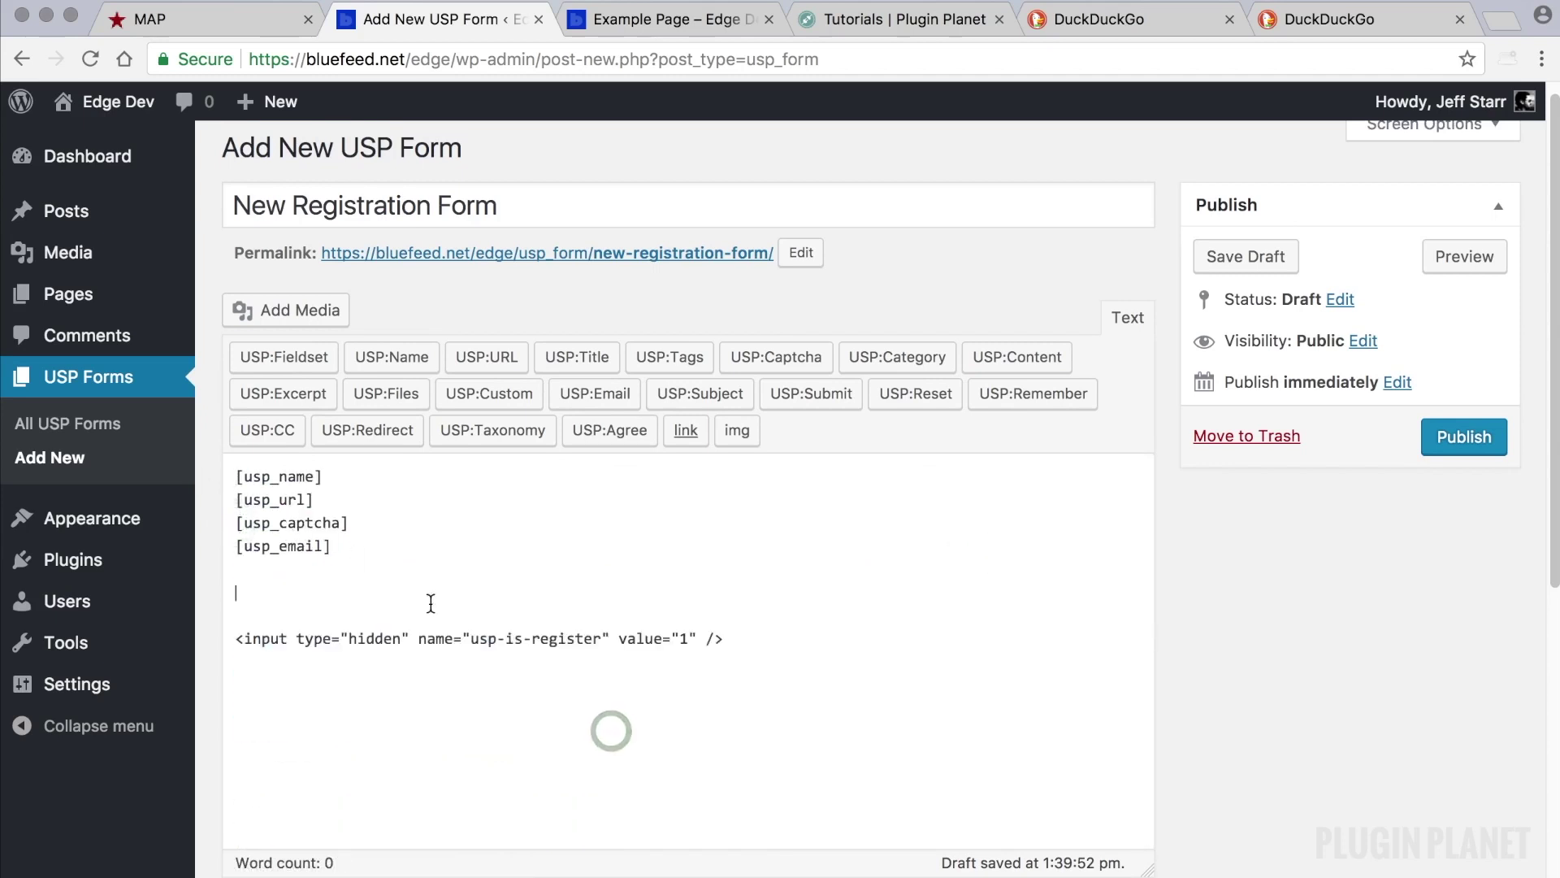
left_click(418, 608)
key("BackSpace")
key("BackSpace")
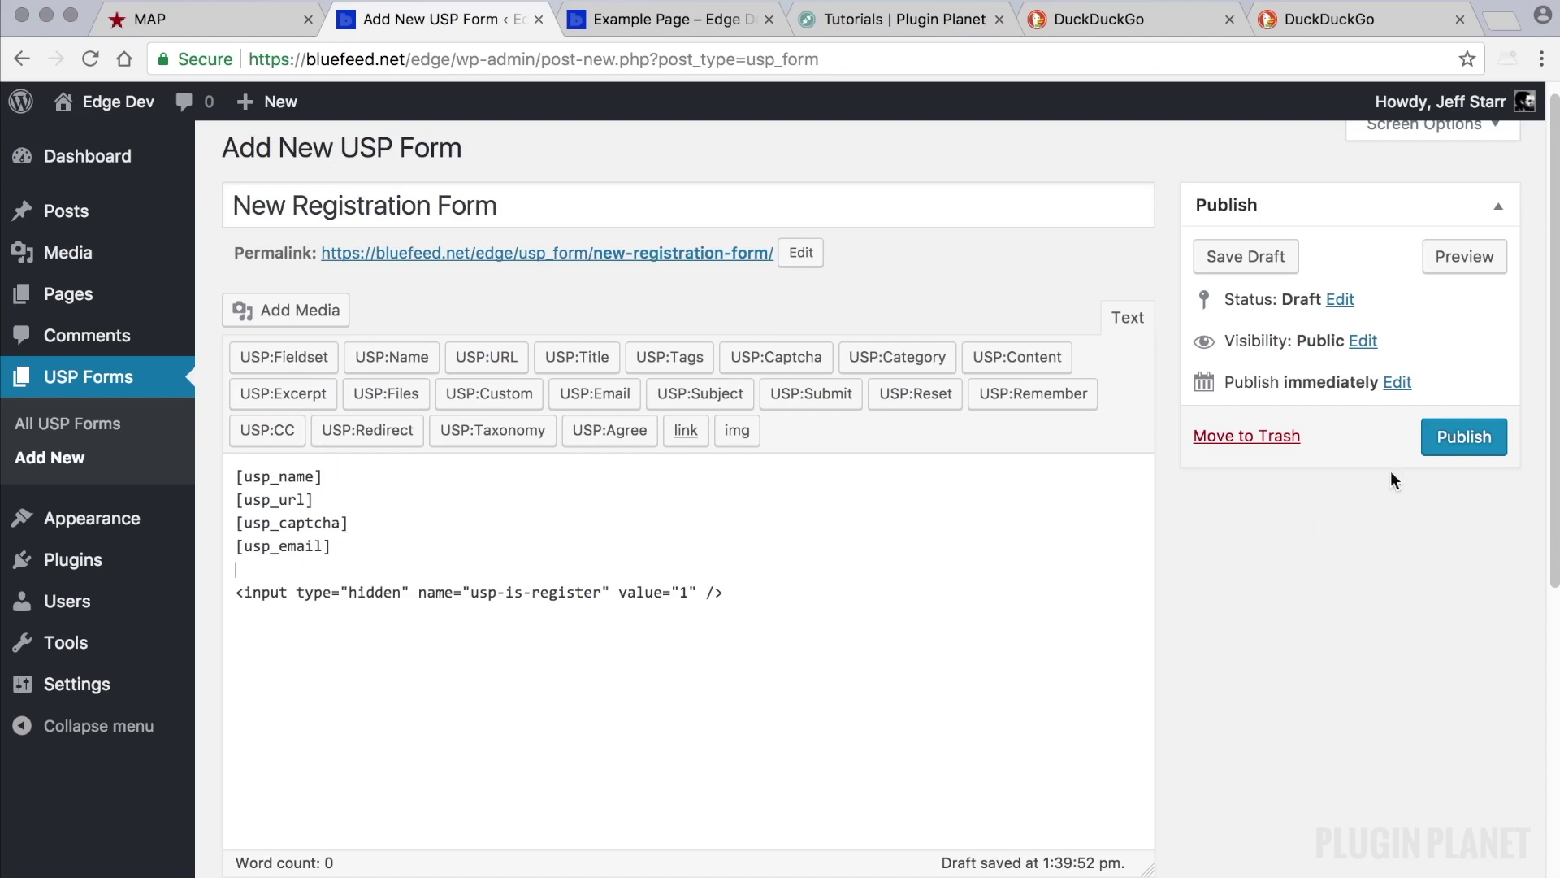
left_click(1455, 439)
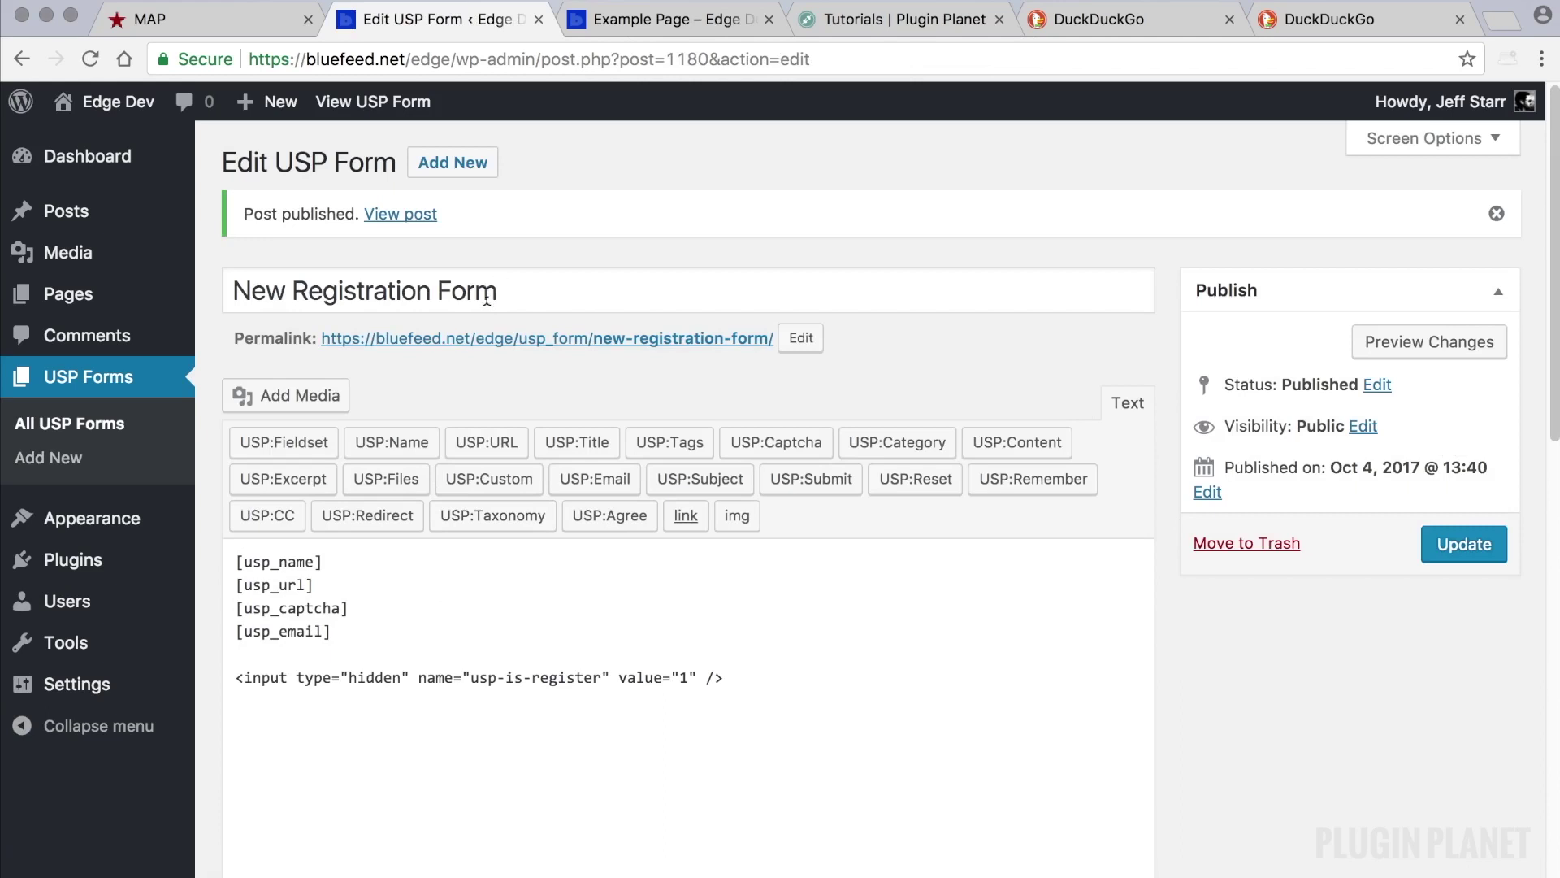
- Replace Example Page's content with [usp_form id="new-registration-form"] and update the page
left_click(130, 423)
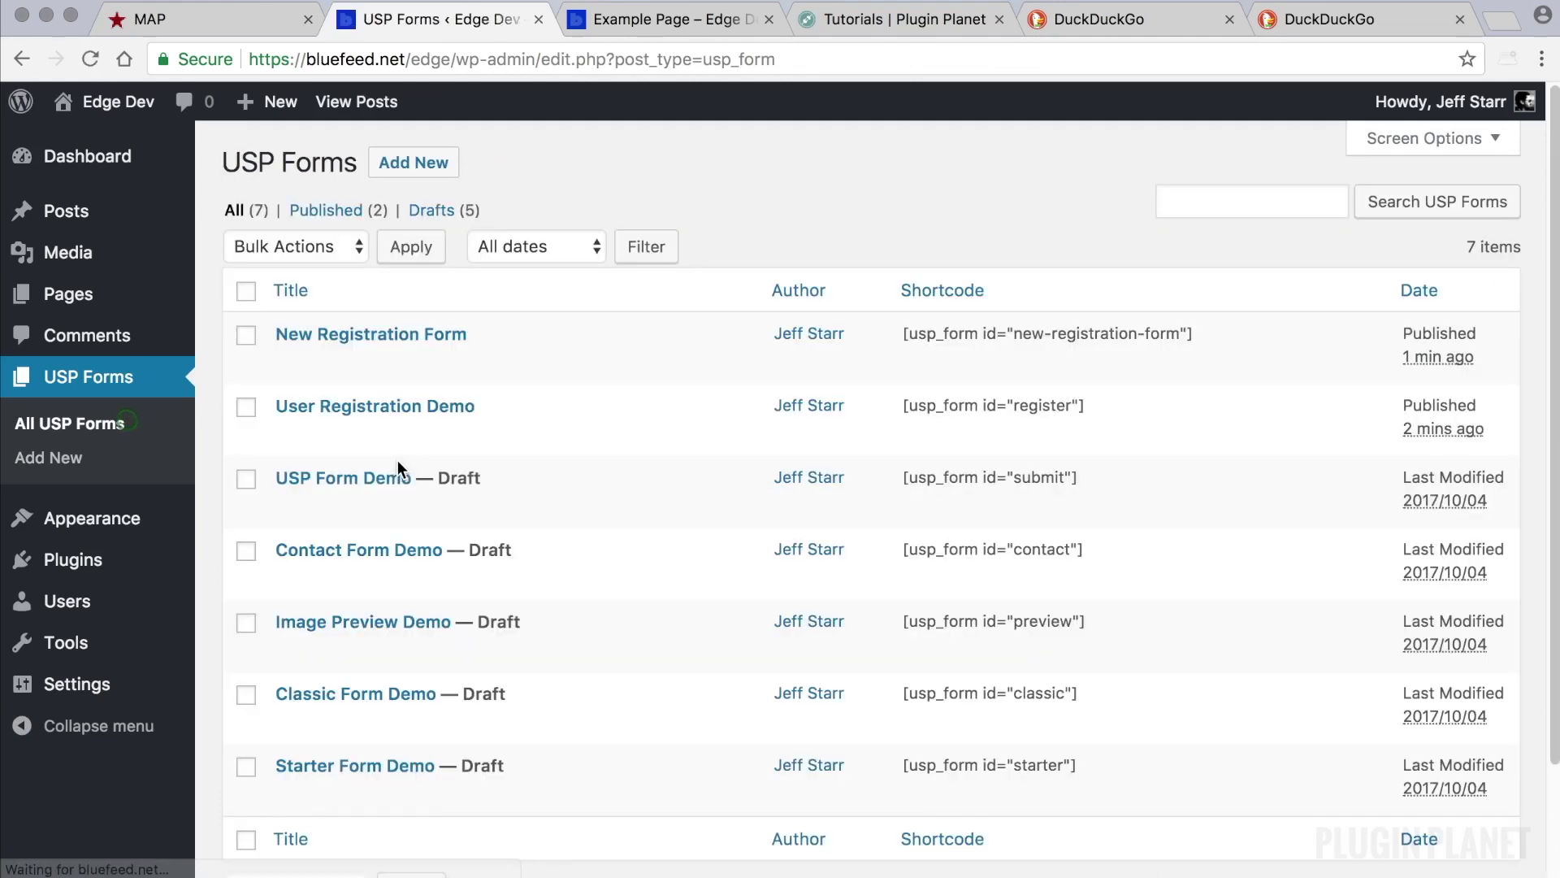
left_click_drag(1116, 325, 902, 323)
key("super+c")
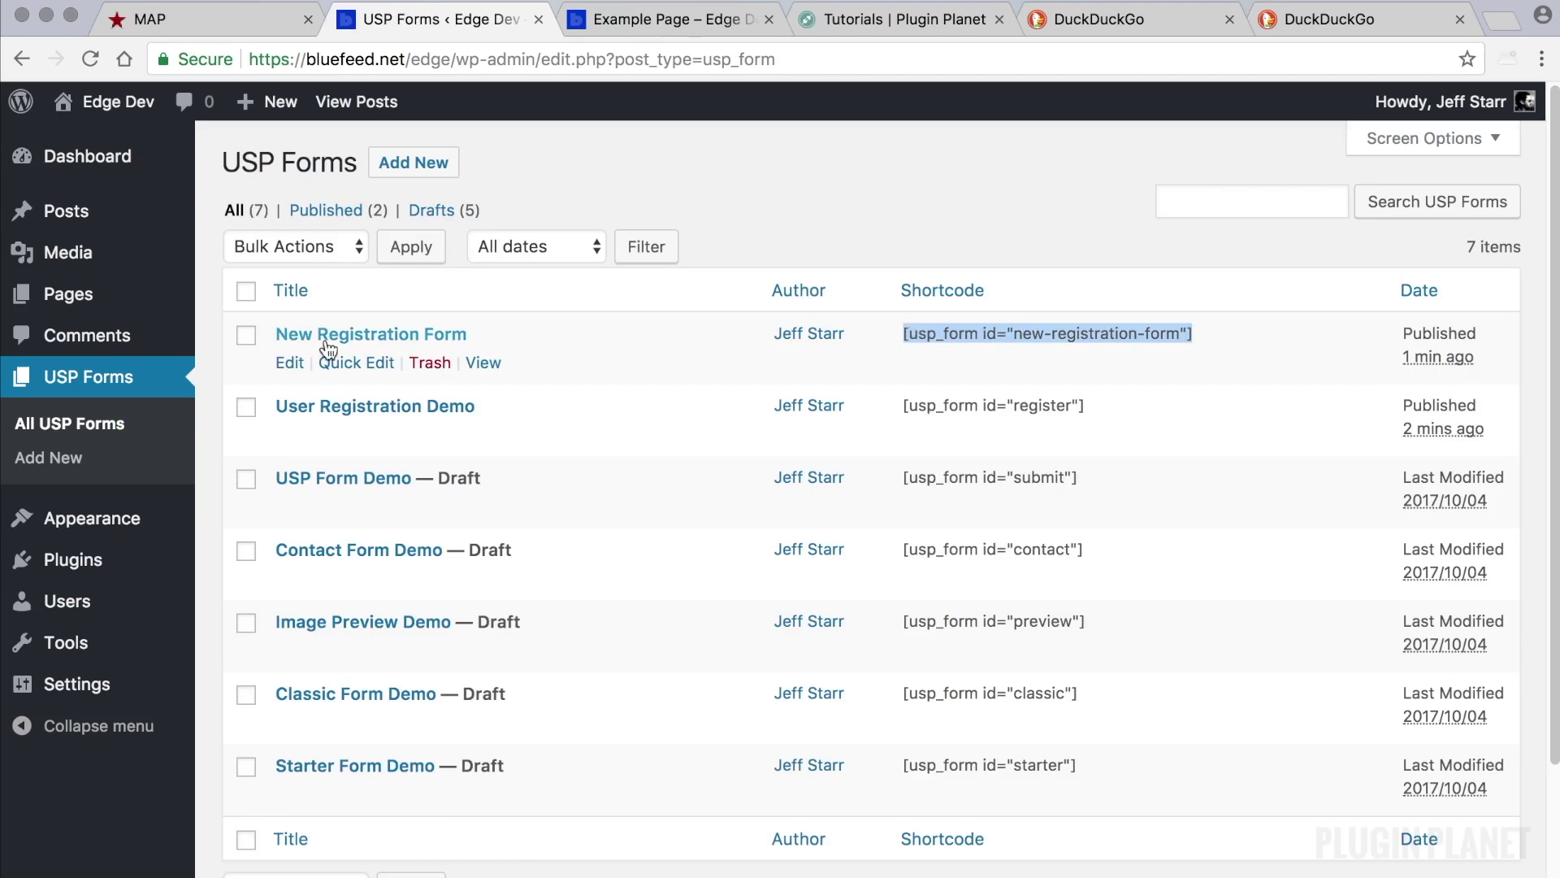
left_click(98, 294)
left_click(334, 478)
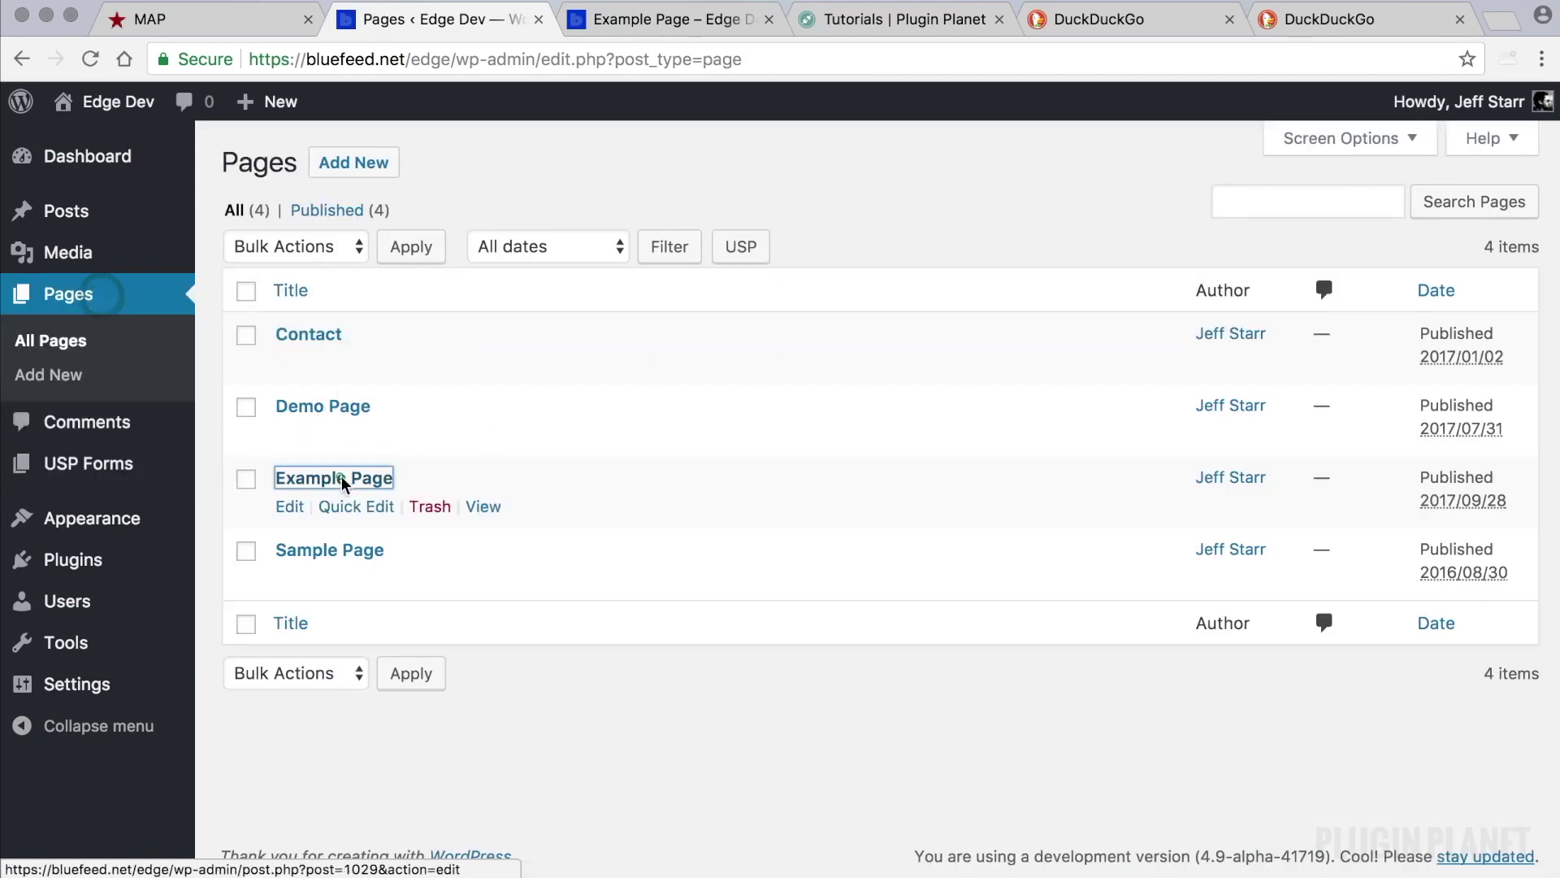
left_click(340, 476)
key("super+a")
key("super+v")
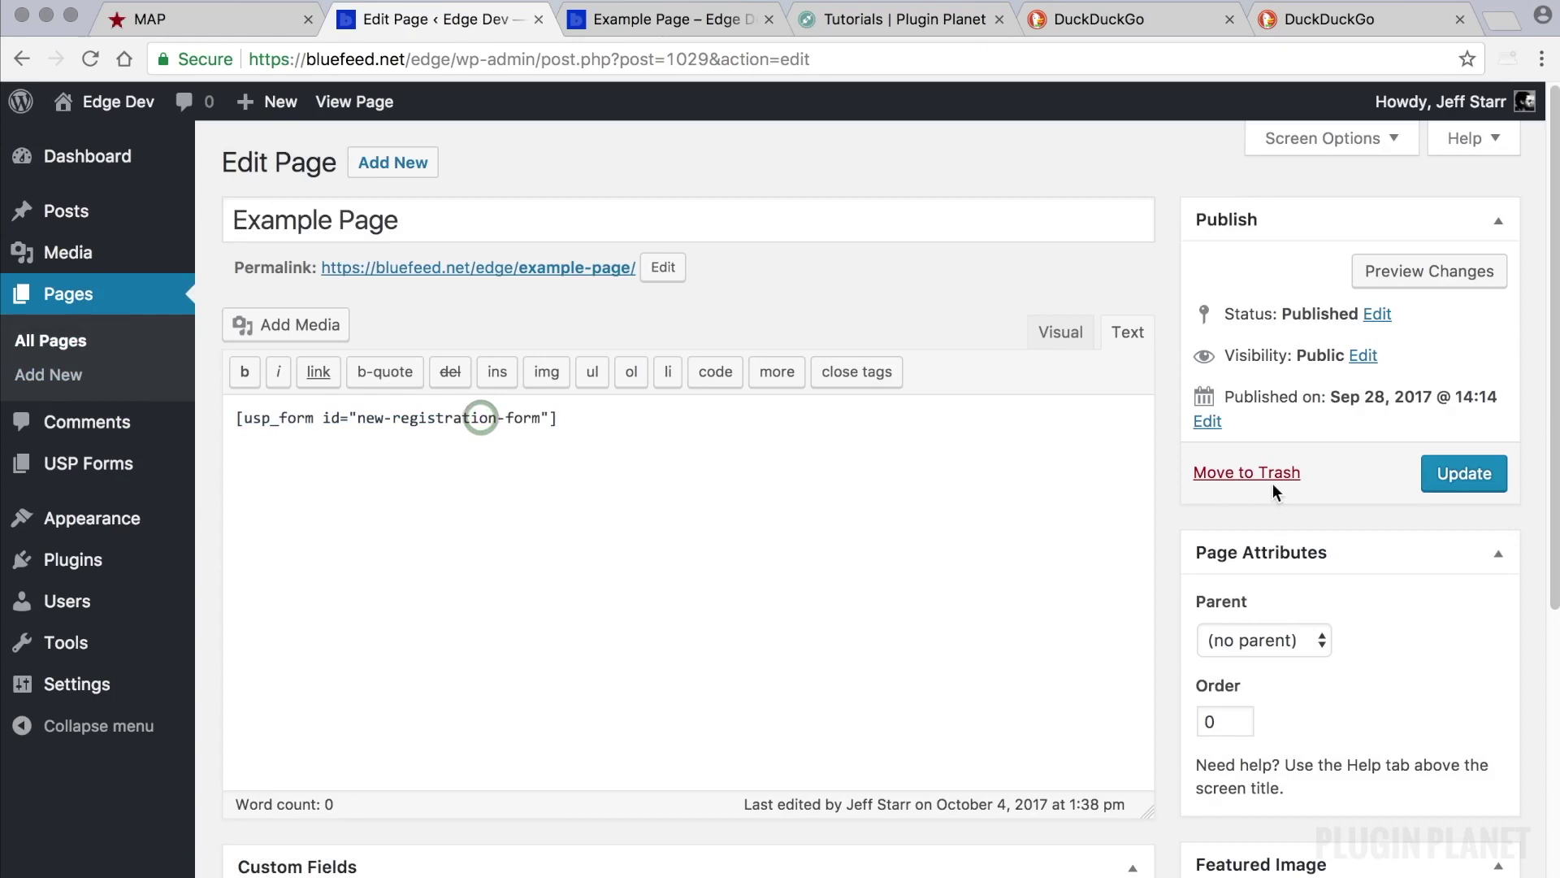
left_click(1451, 473)
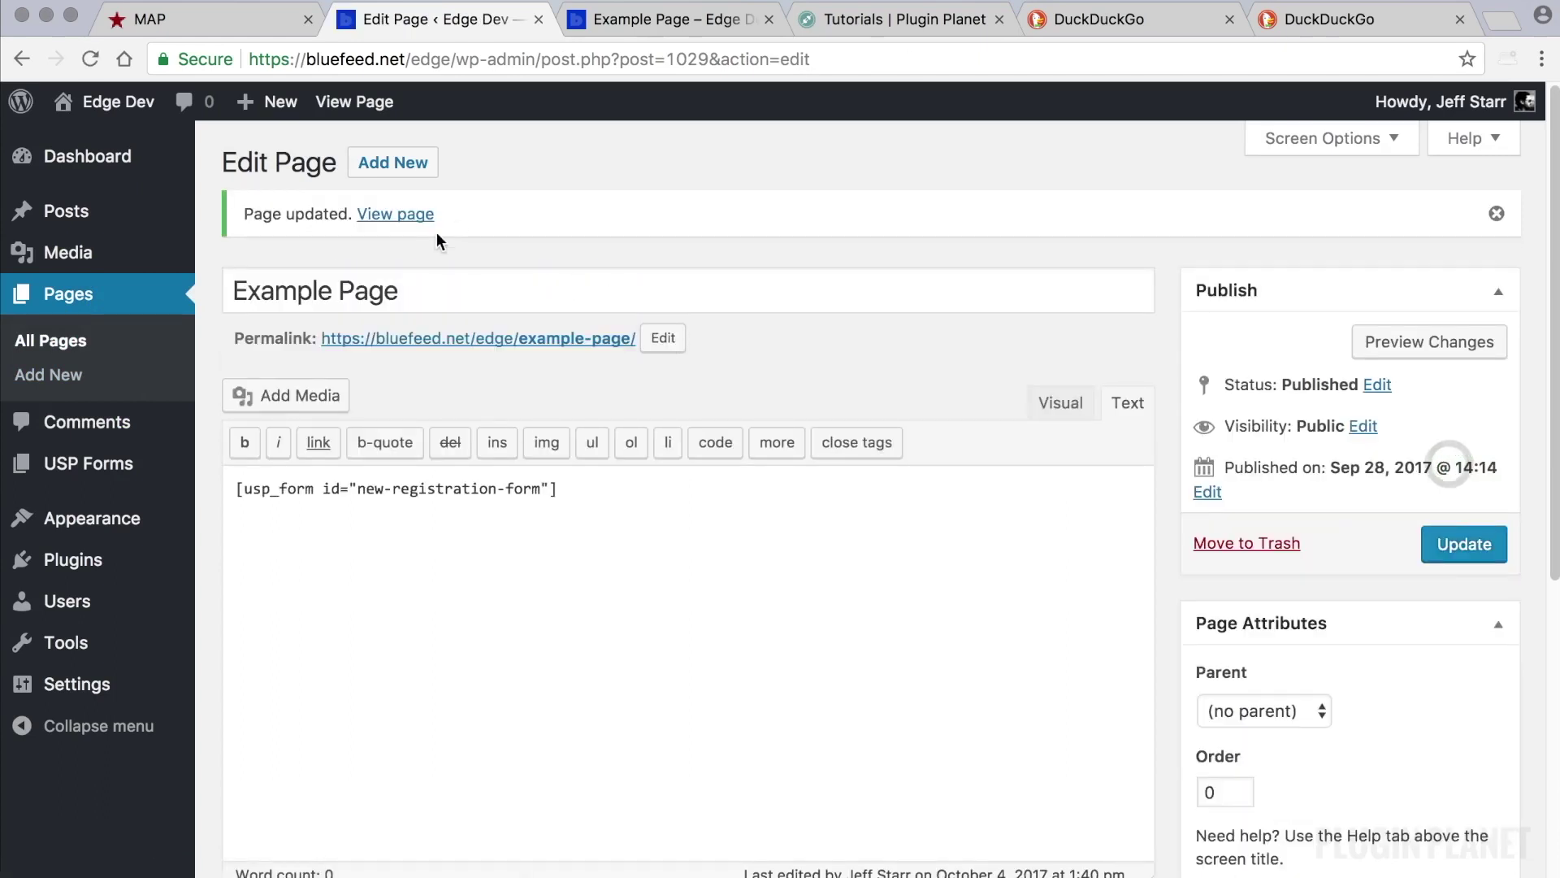
- Reload the live Example Page to show the new four-field form
left_click(687, 27)
left_click(88, 58)
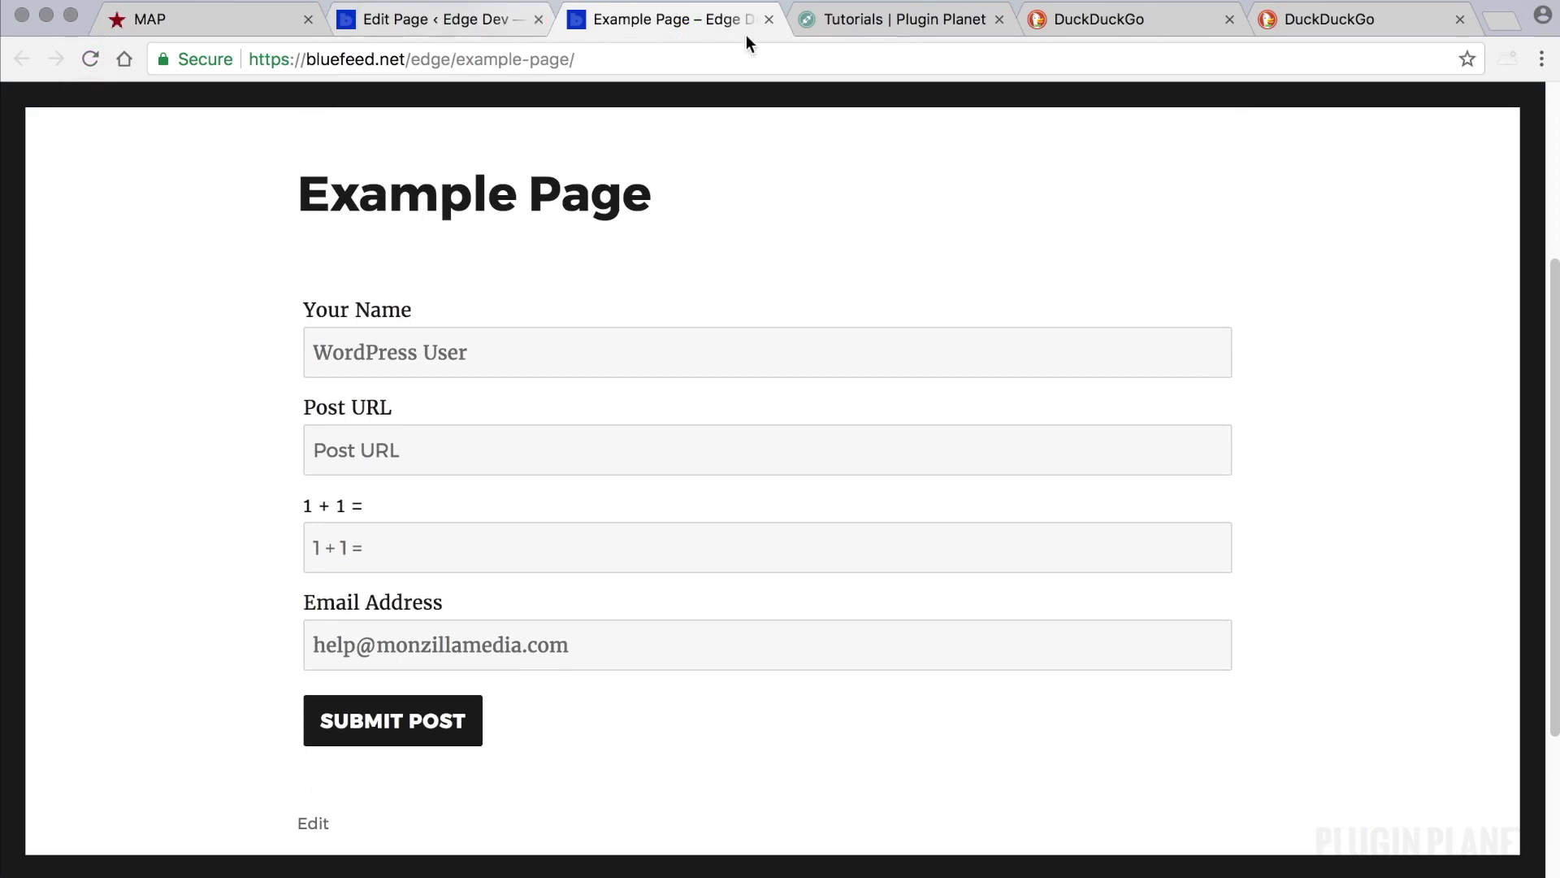
left_click(884, 23)
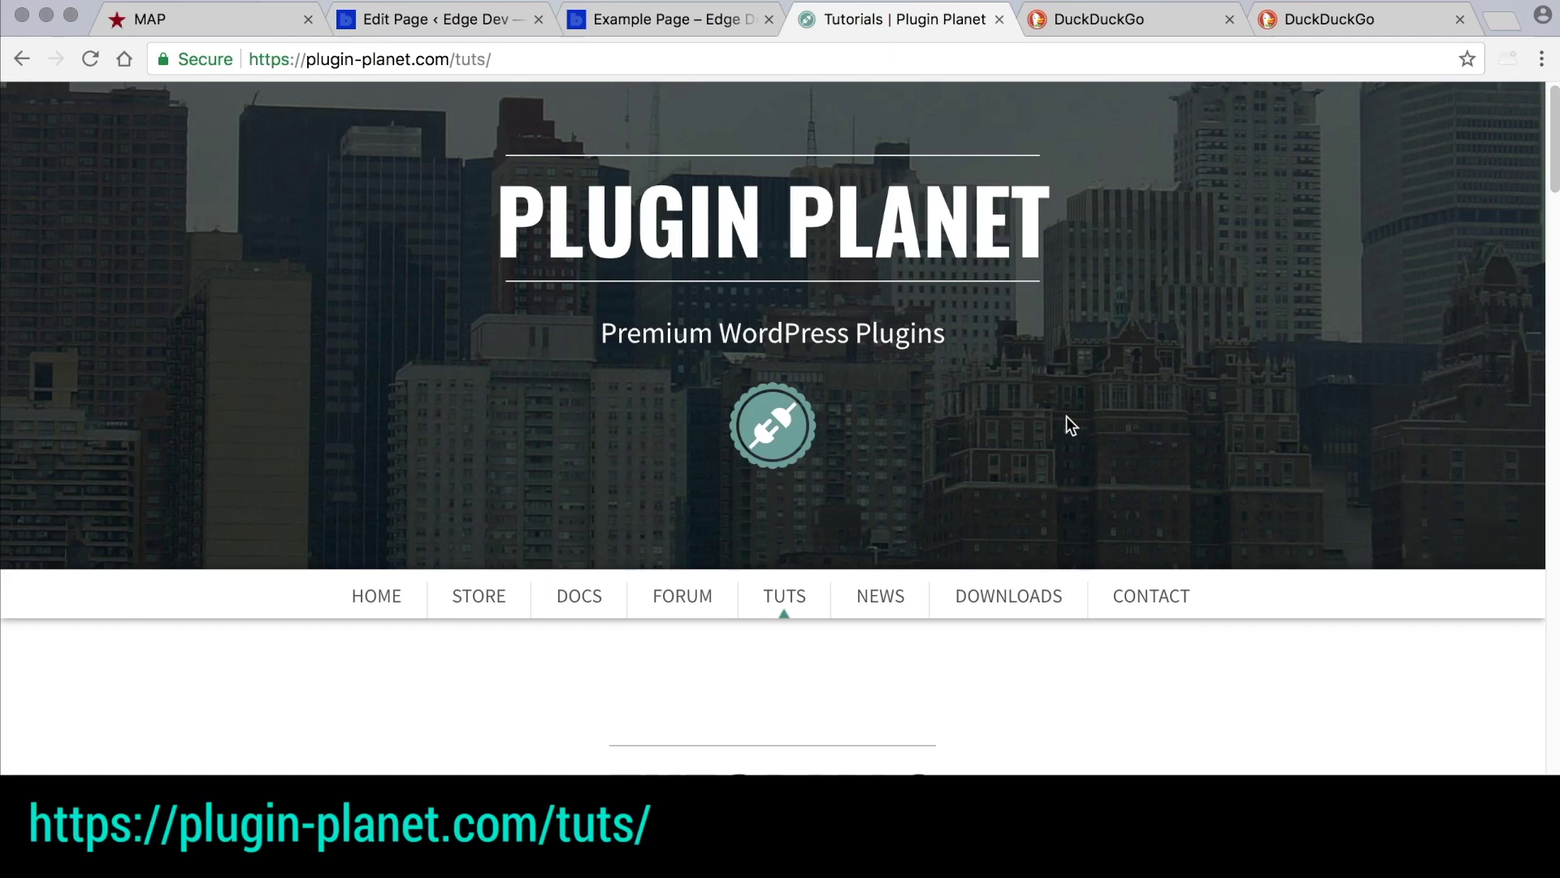
- Search Plugin Planet for 'usp make' and open the USP Pro – Make a Registration Form tutorial
scroll(1068, 418, "down", 3)
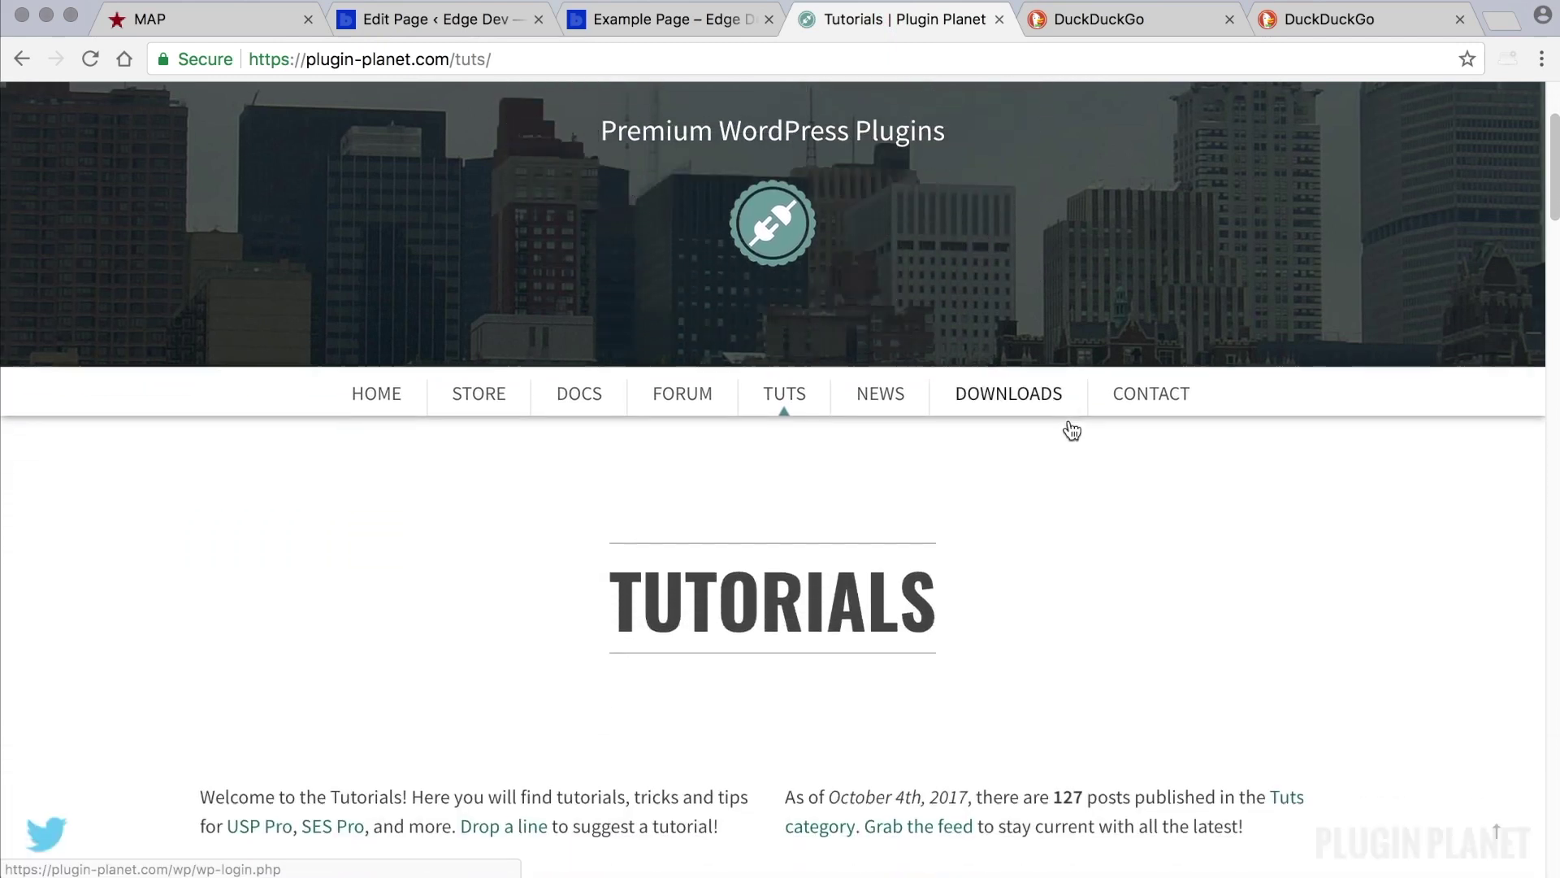
scroll(1070, 422, "down", 4)
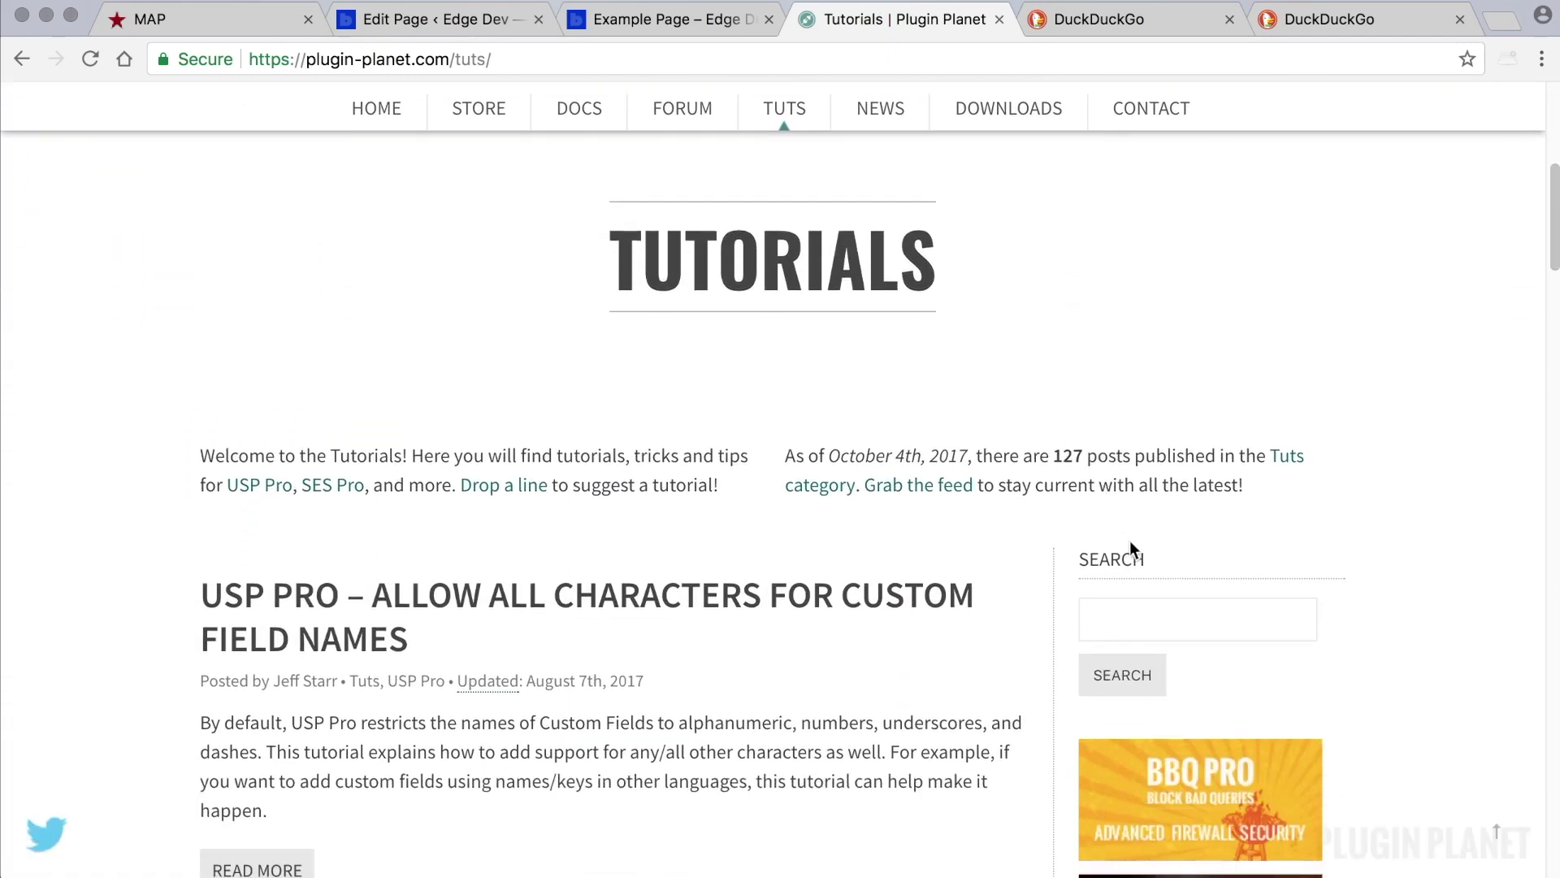
left_click(1196, 620)
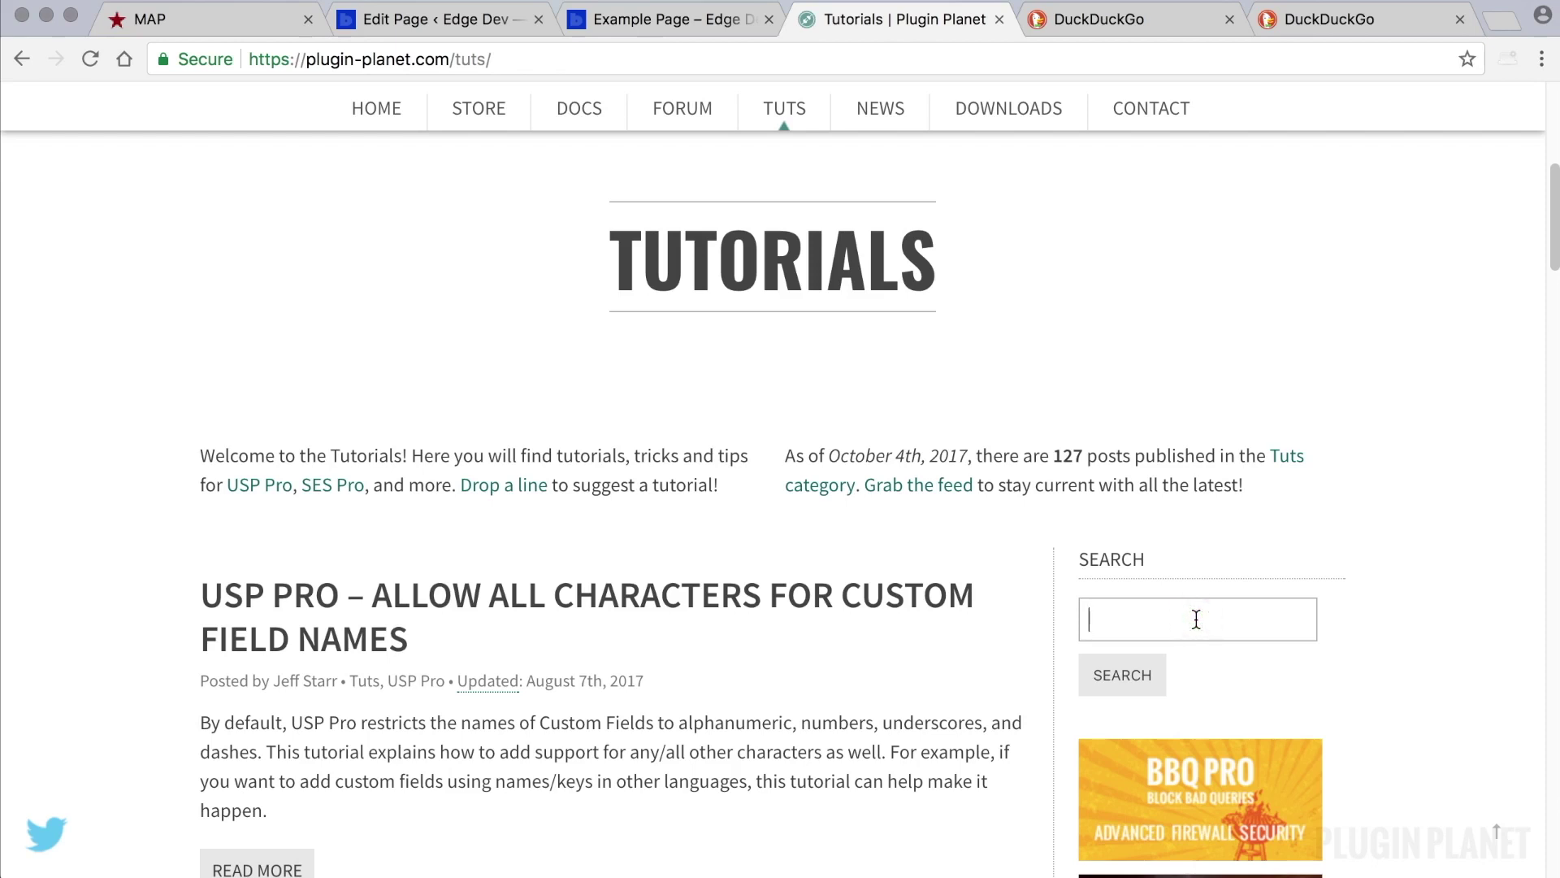
type("usp")
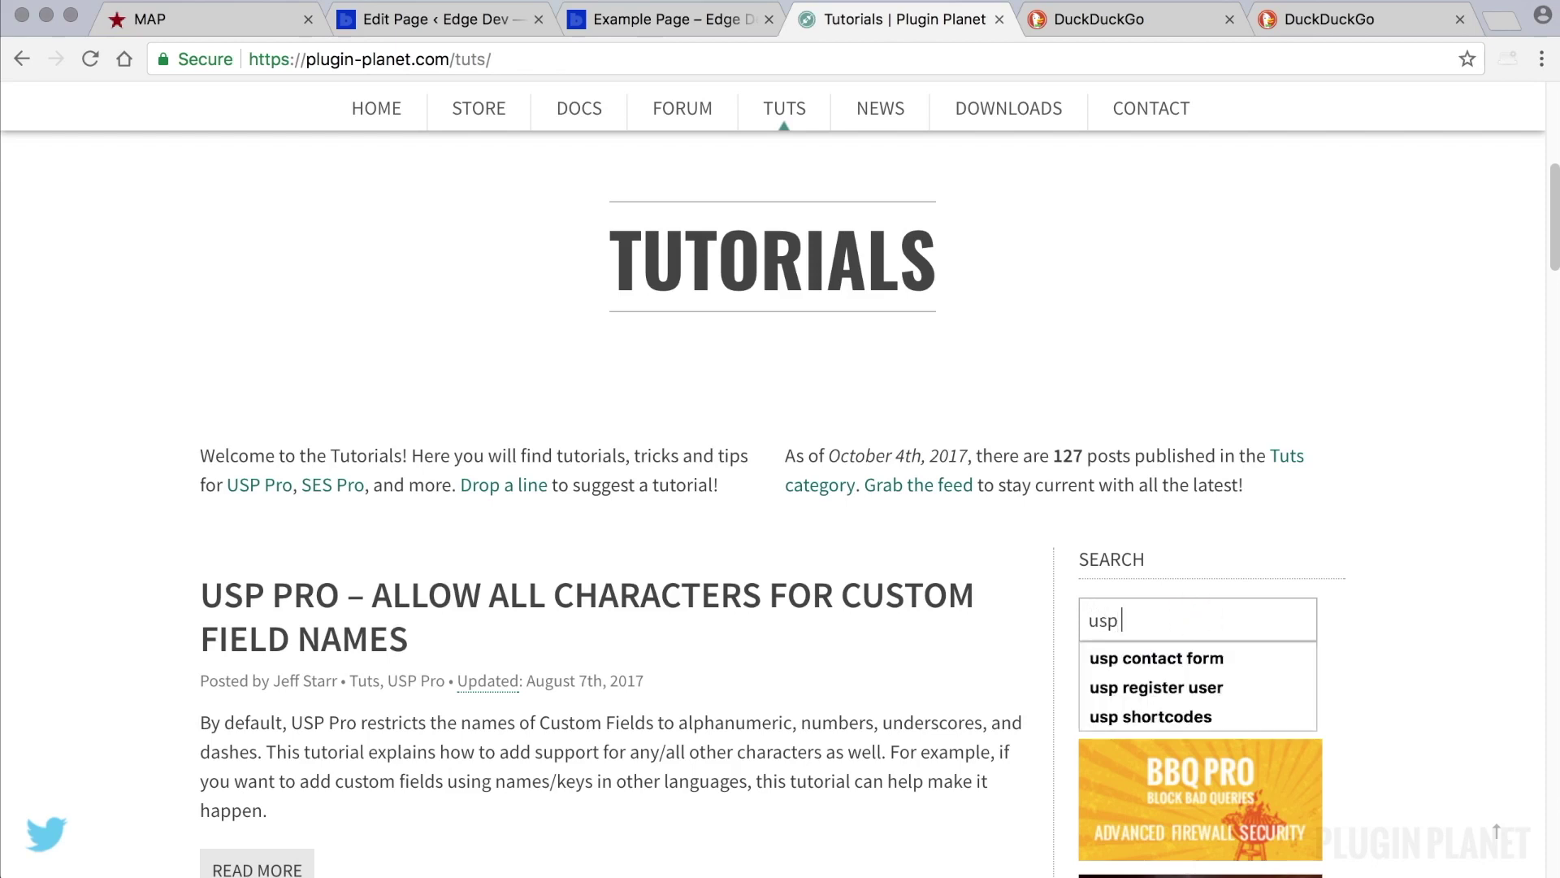
type(" make")
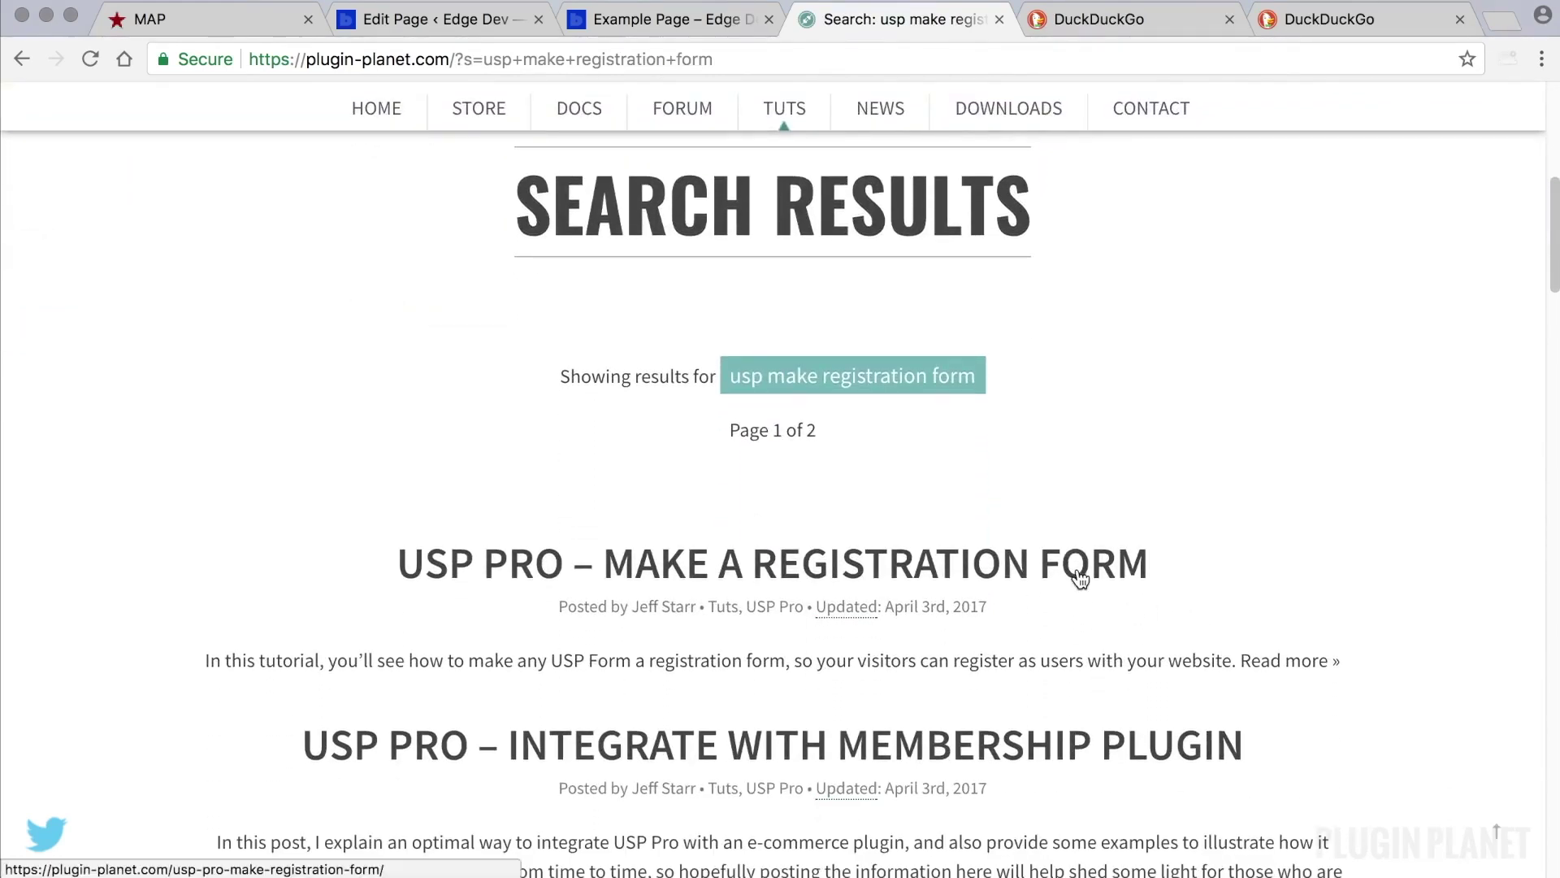
left_click(1083, 571)
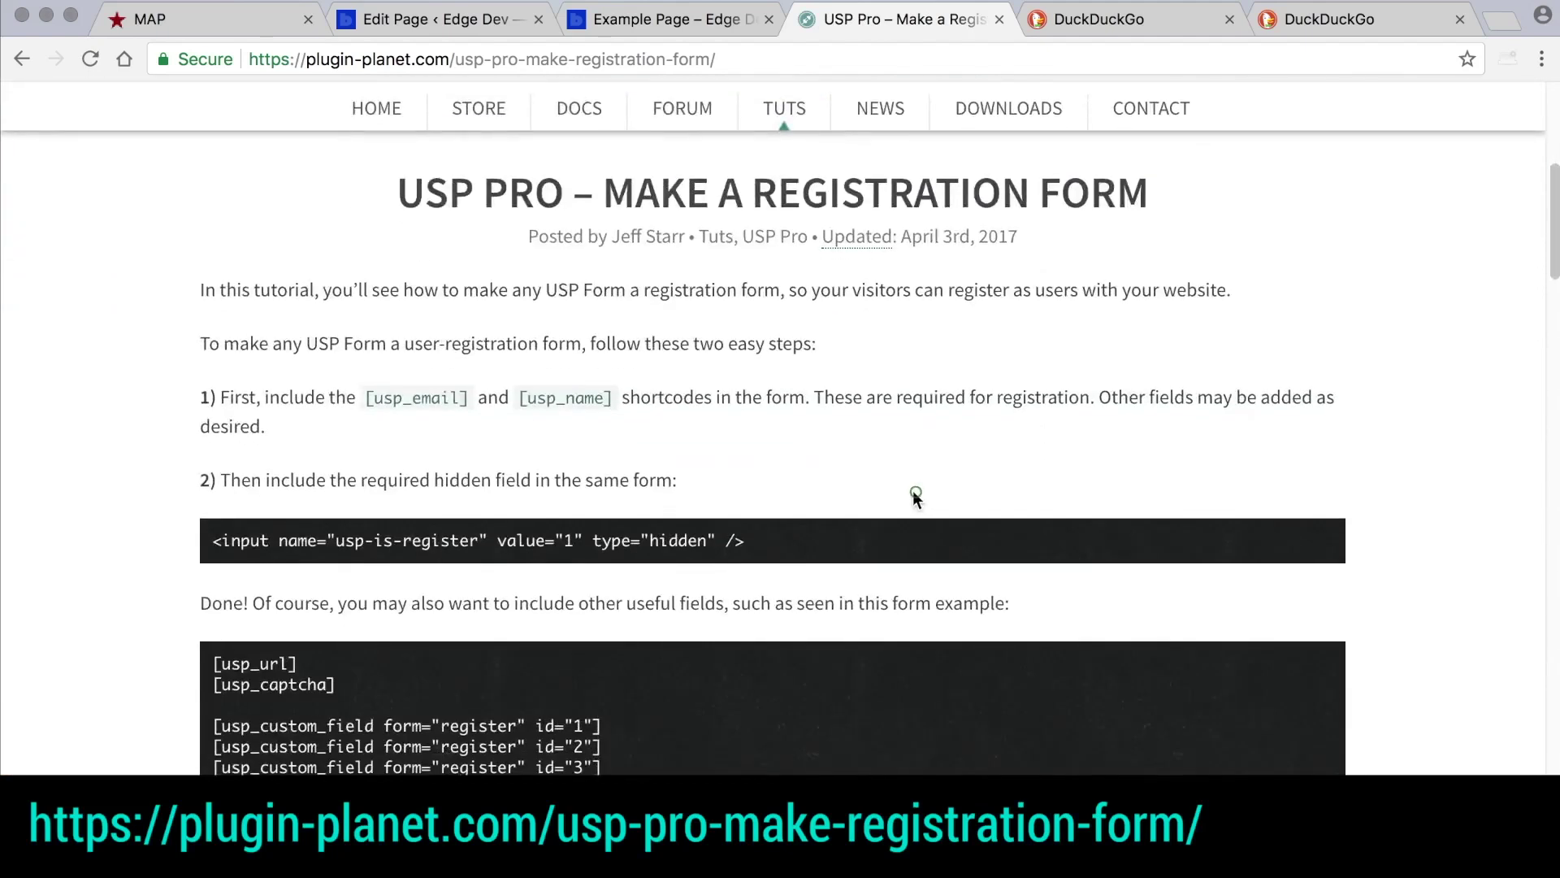
left_click(913, 491)
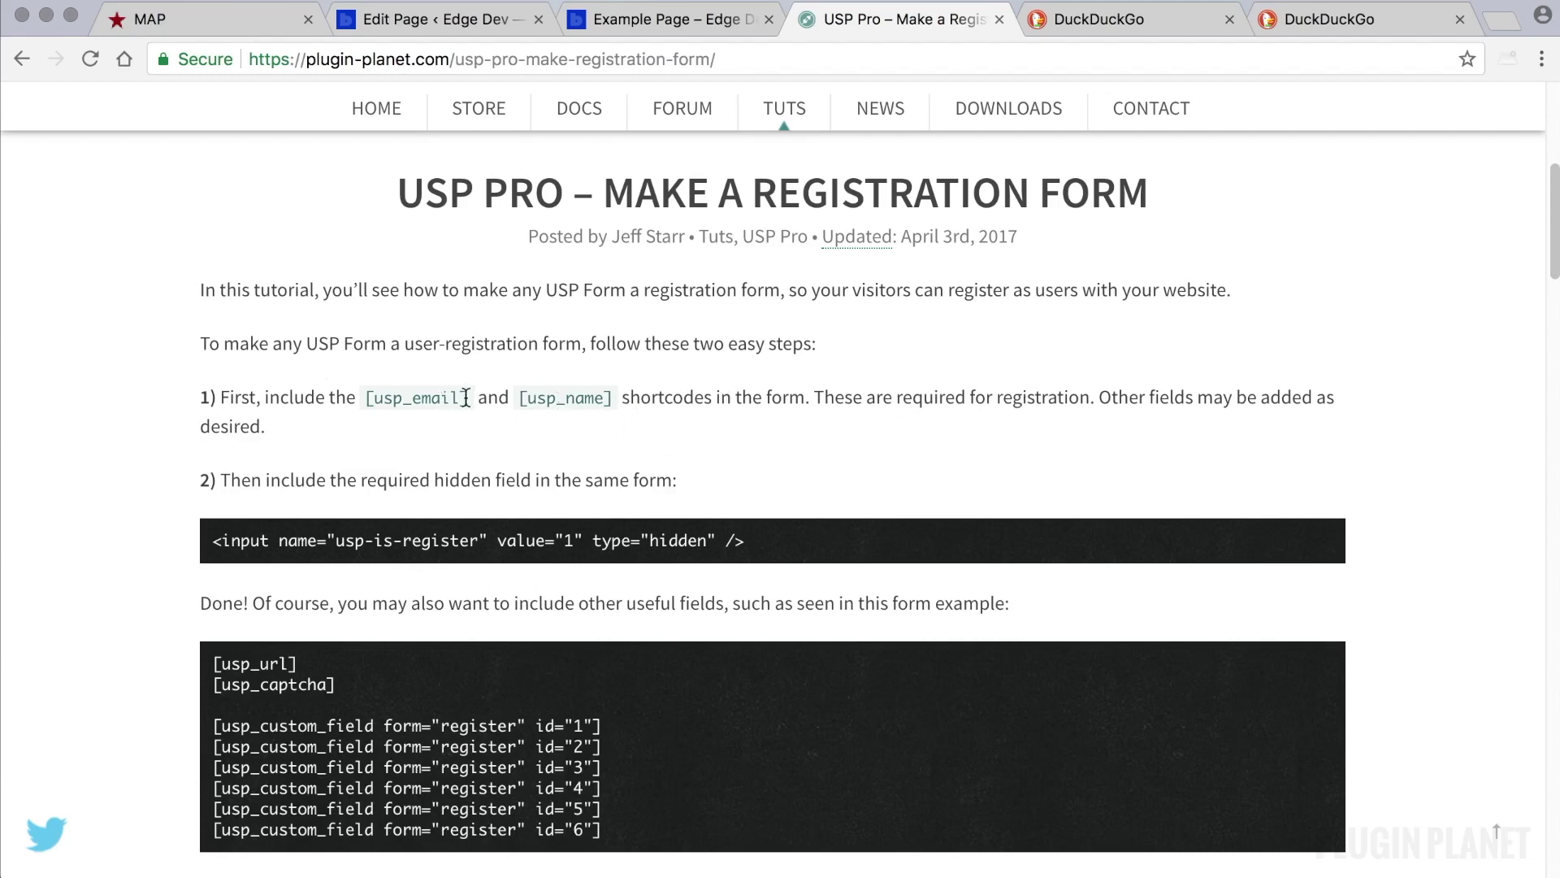
left_click(460, 20)
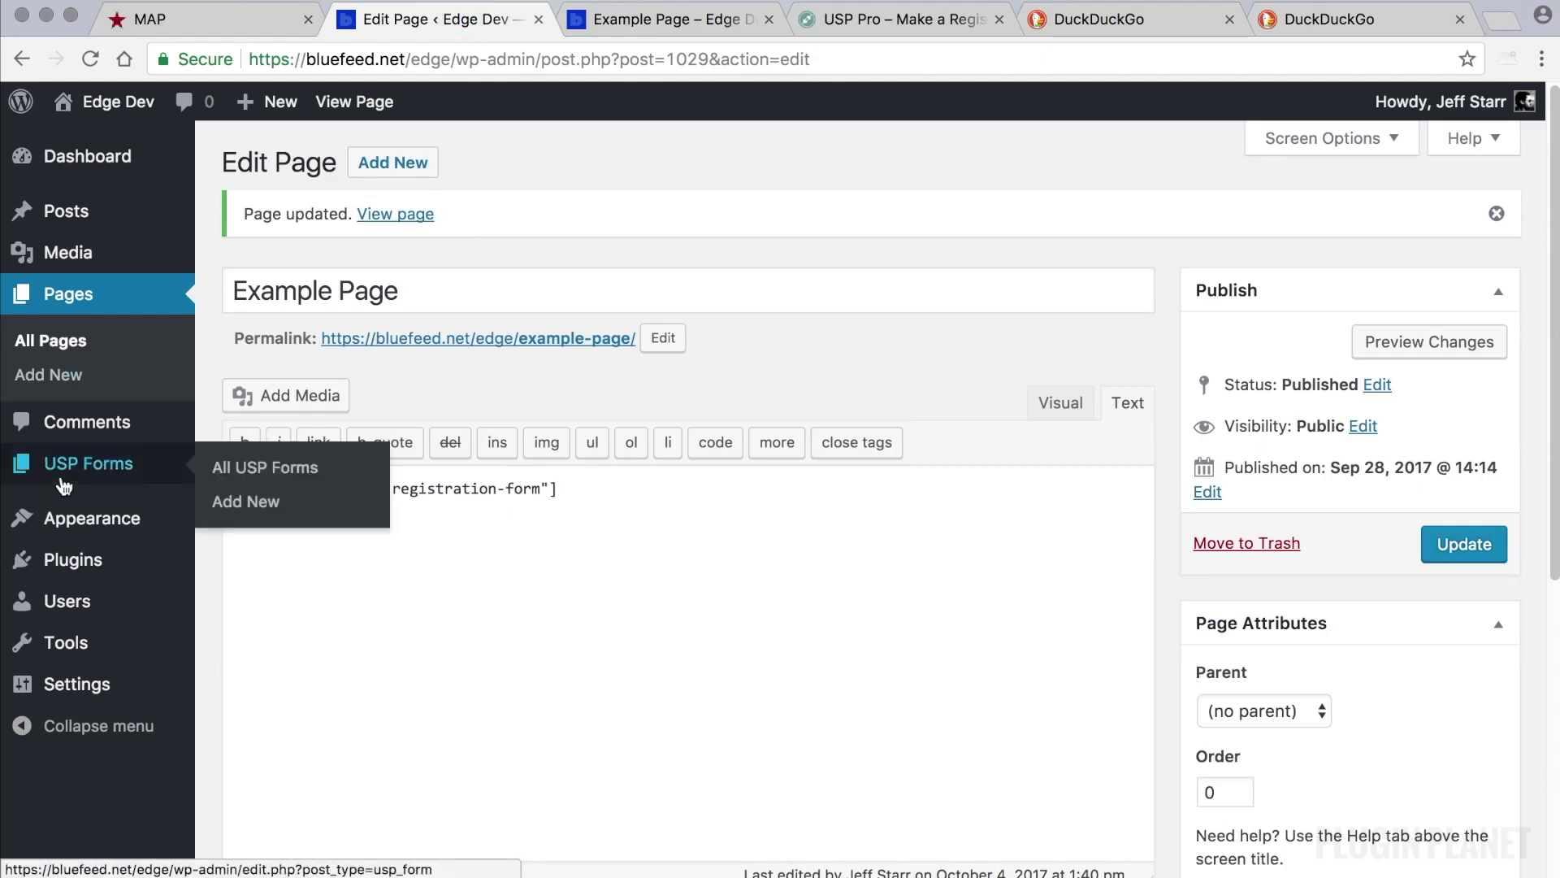
- Create a USP form titled 'New Registration Form from Scratch' and save it as a draft with an empty body
left_click(81, 464)
left_click(422, 161)
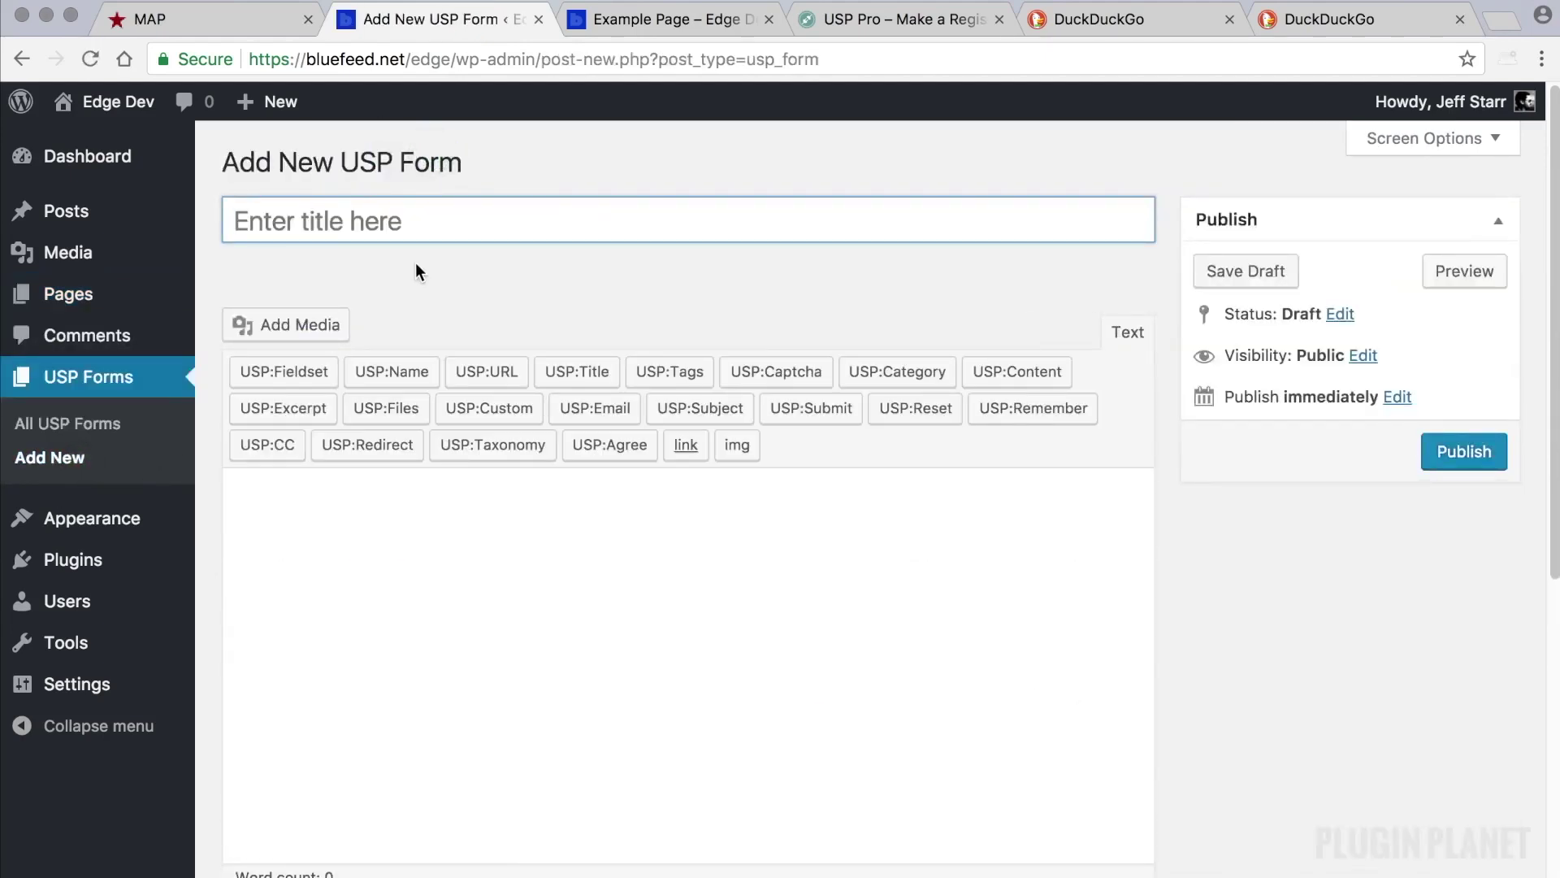
type("New Registration Form from Scra")
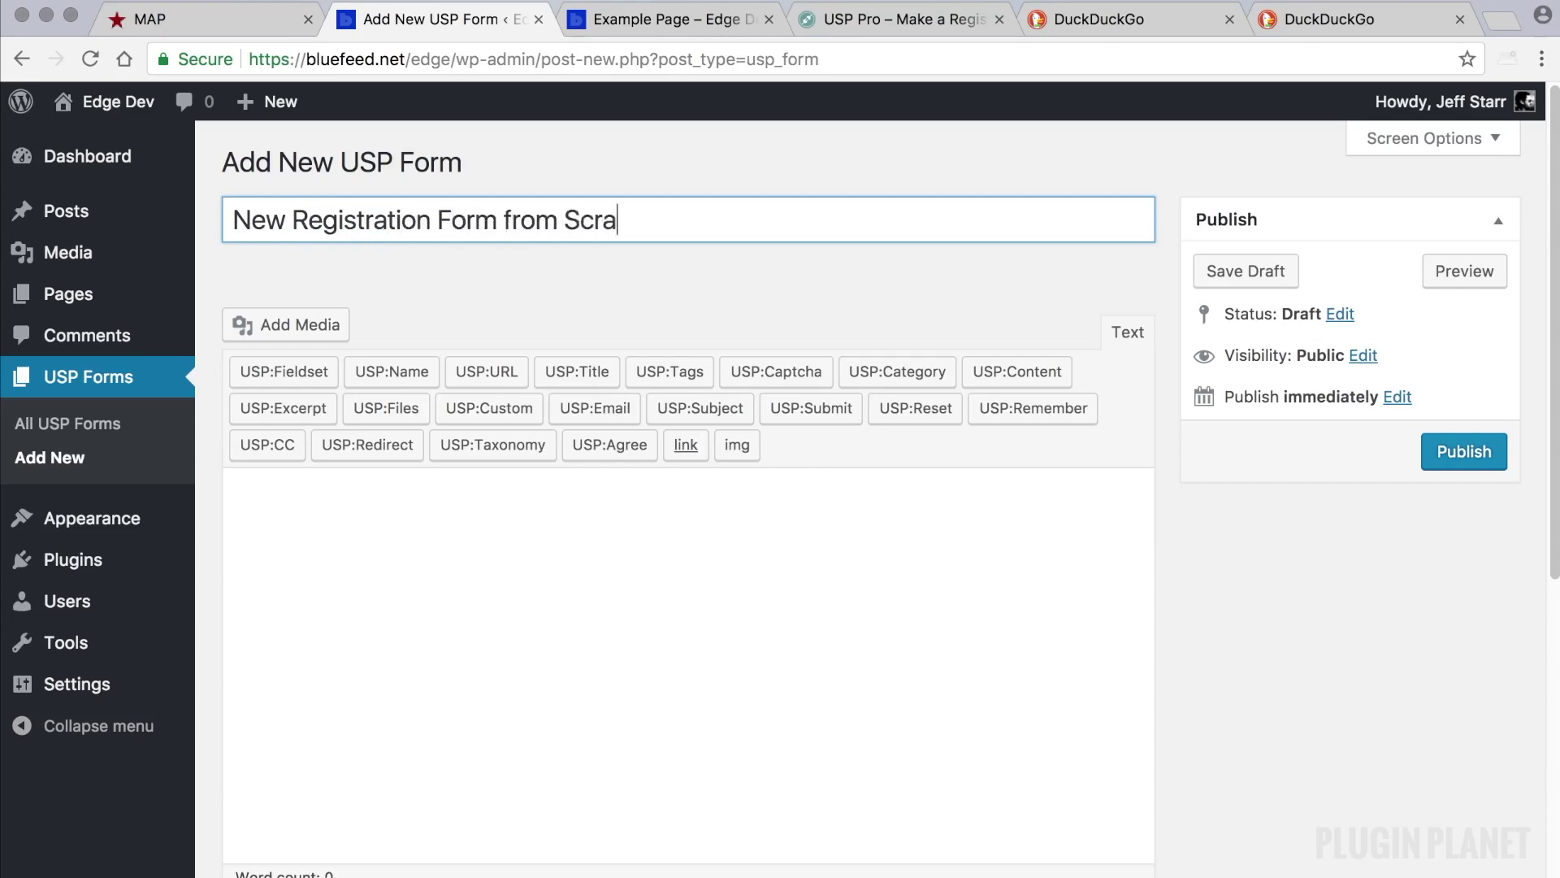
left_click(557, 656)
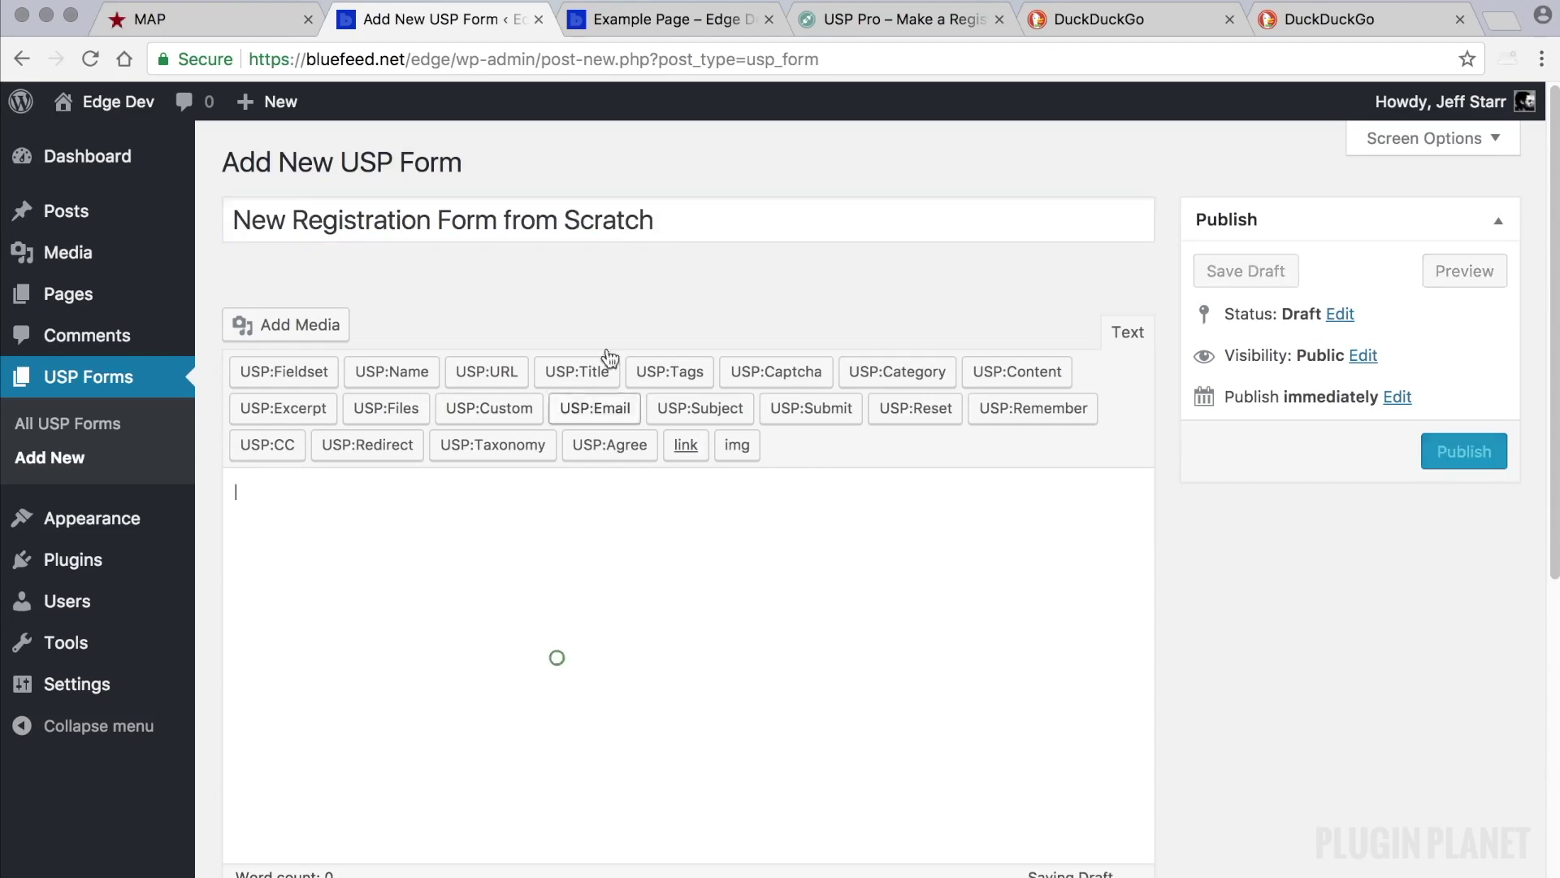
key("shift+Tab")
left_click(624, 643)
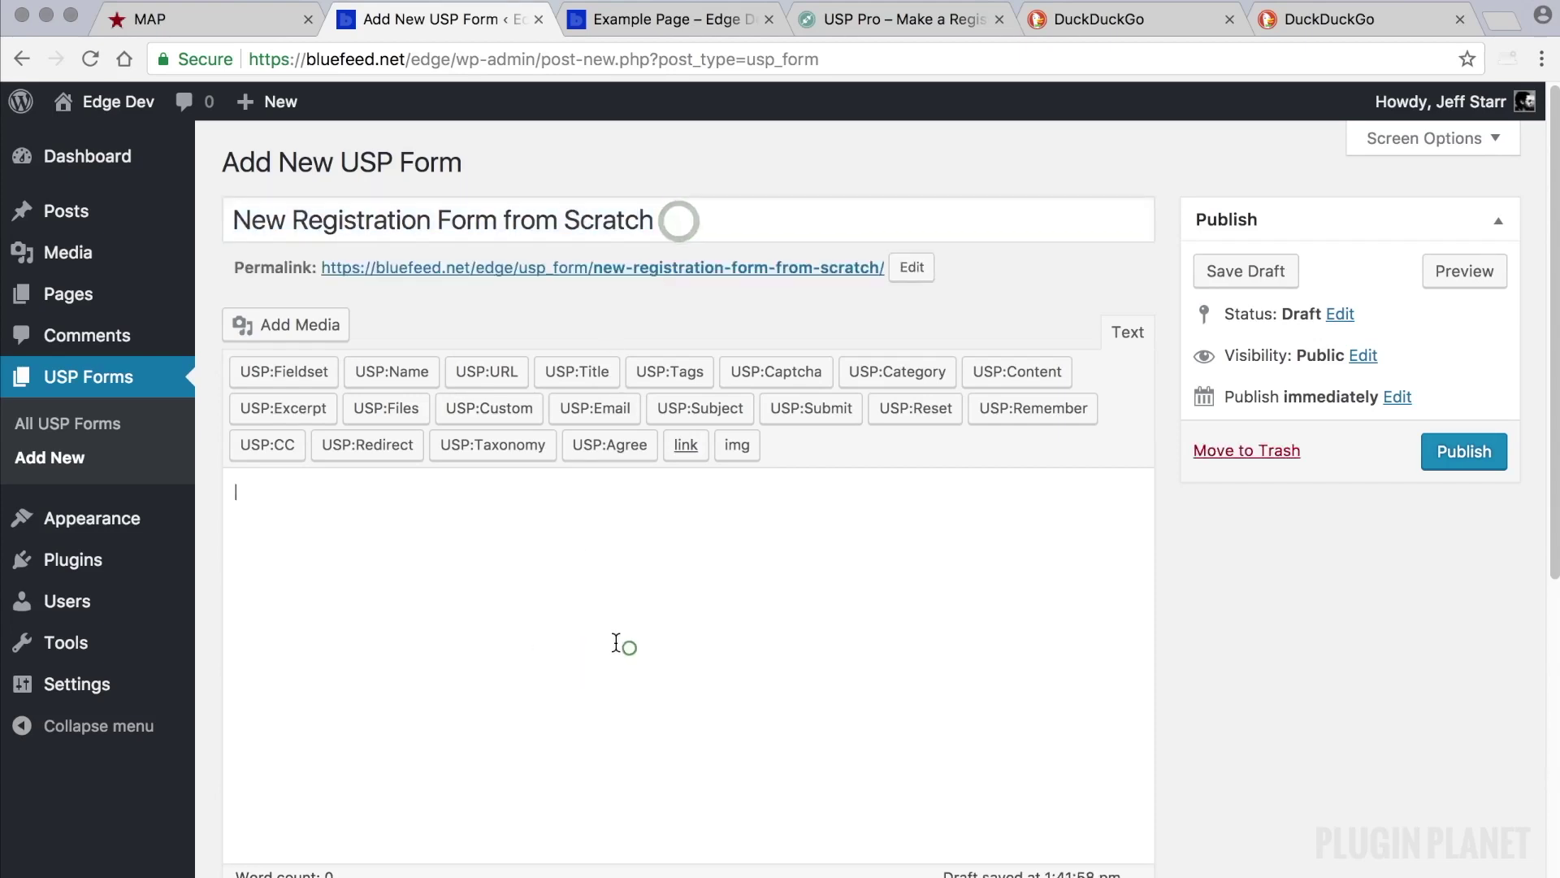
scroll(1107, 651, "down", 3)
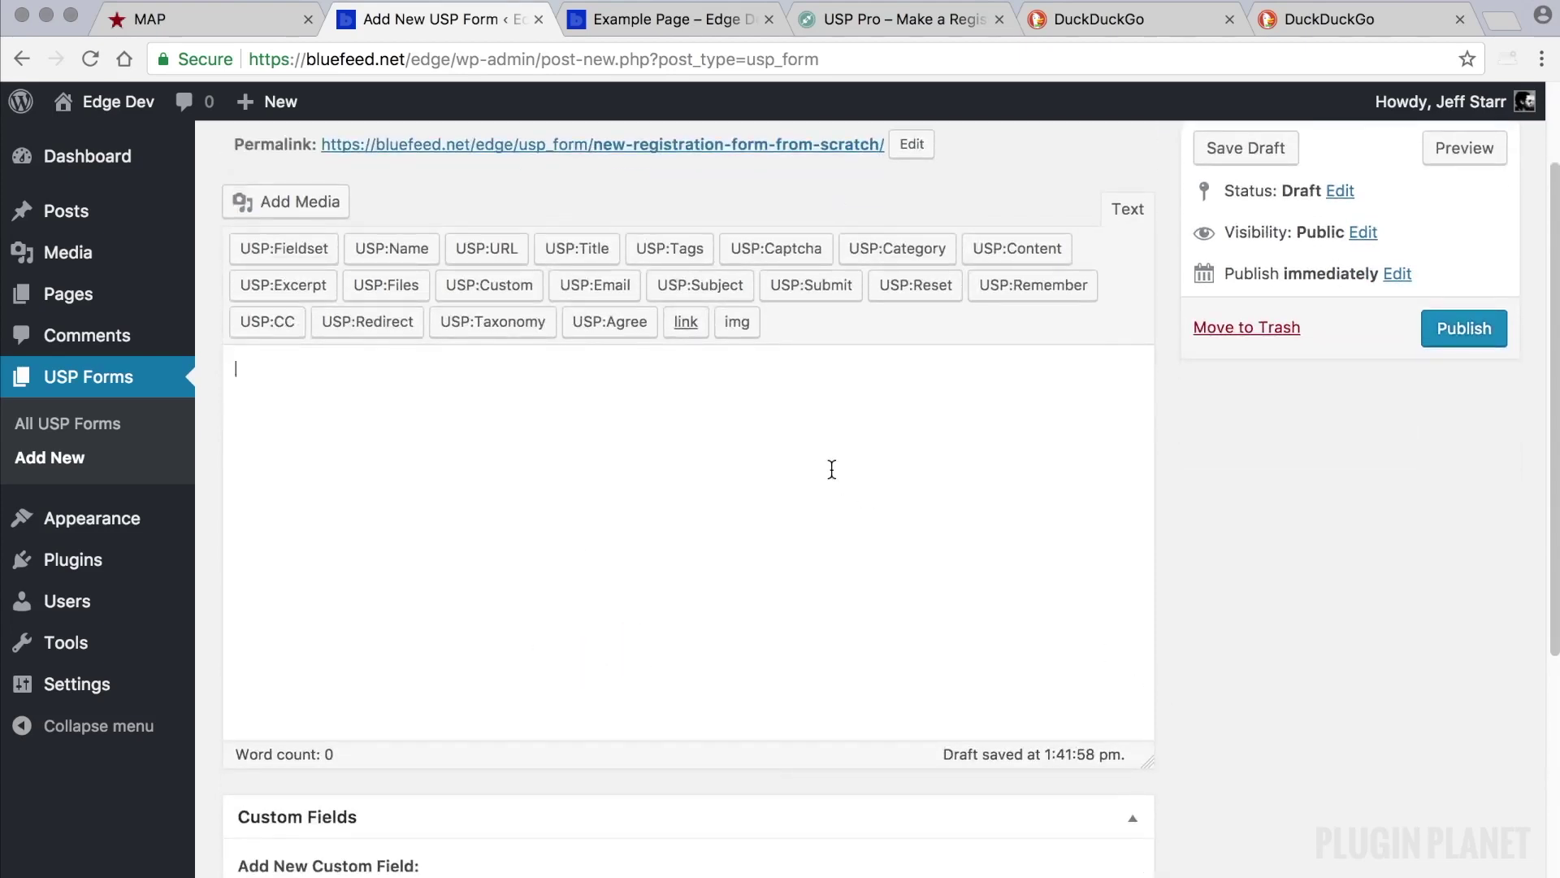
left_click(894, 20)
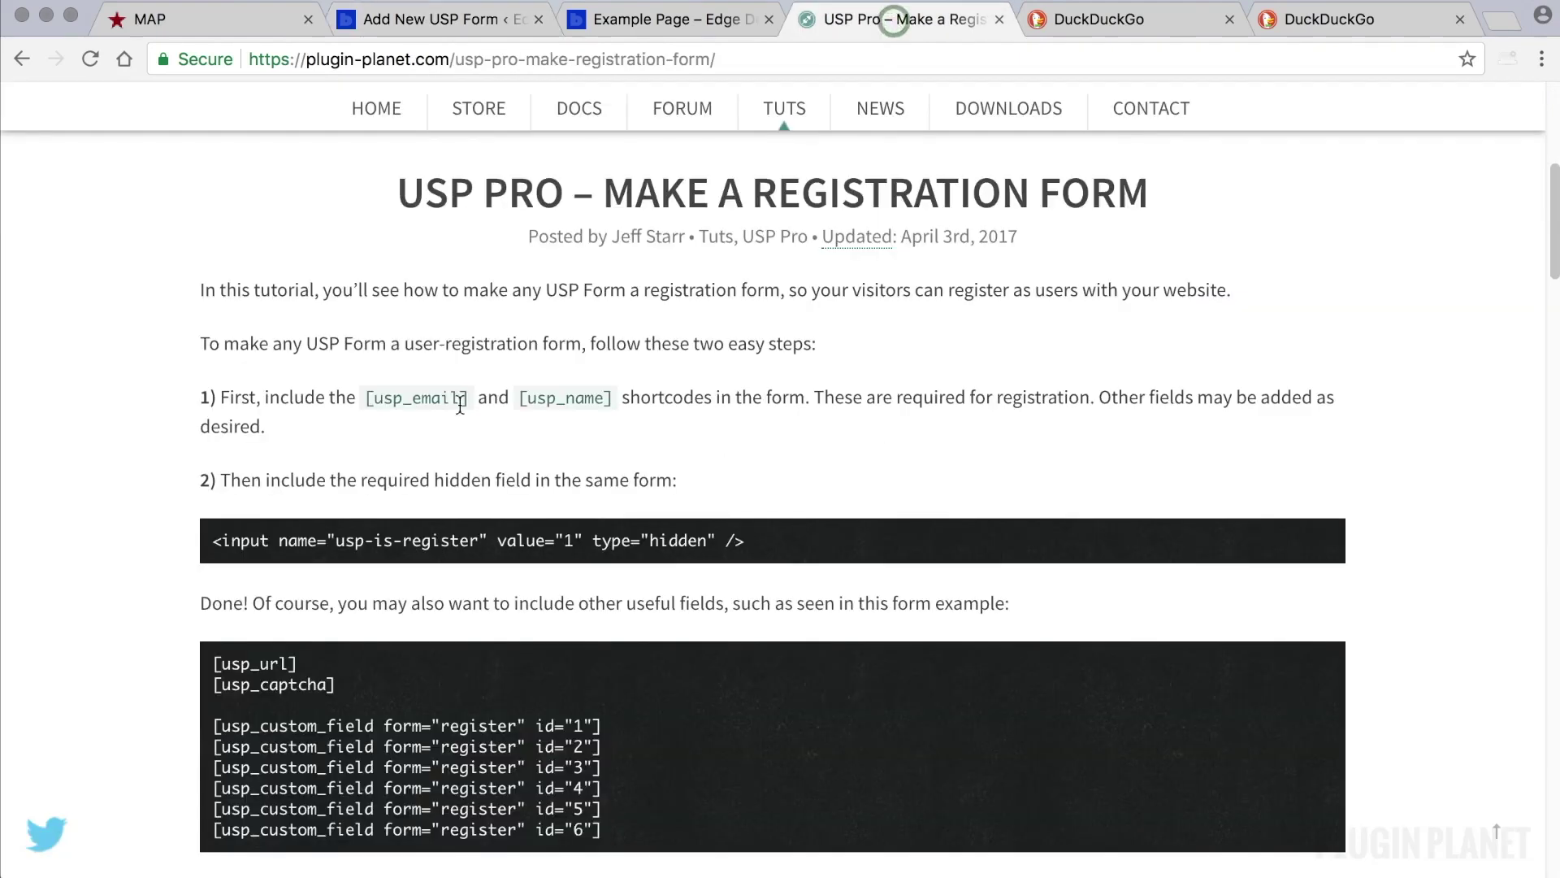
left_click(490, 22)
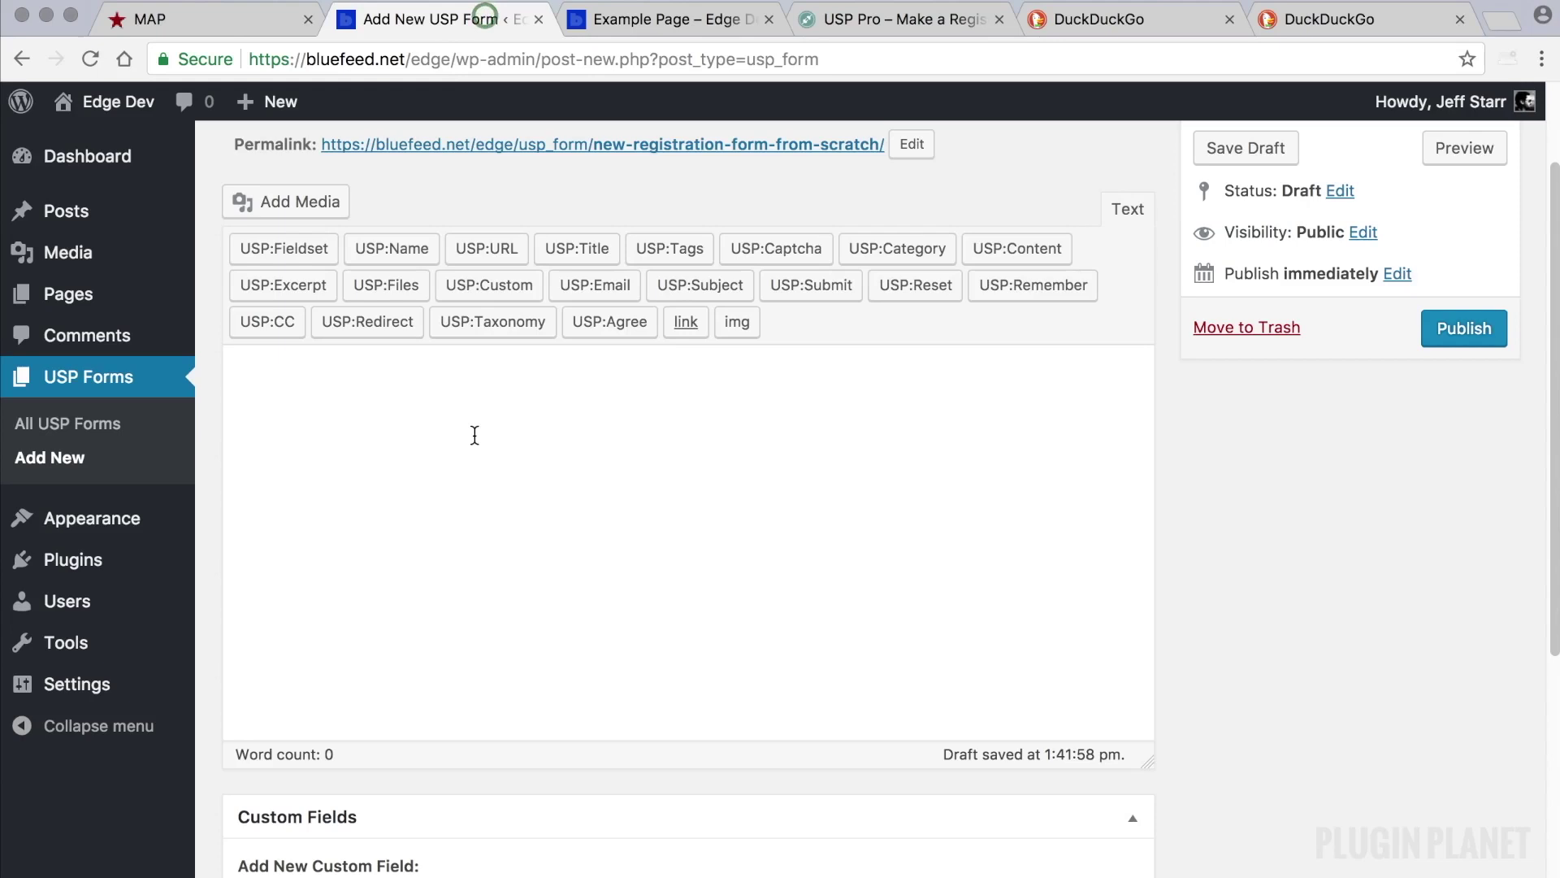
scroll(1170, 654, "up", 1)
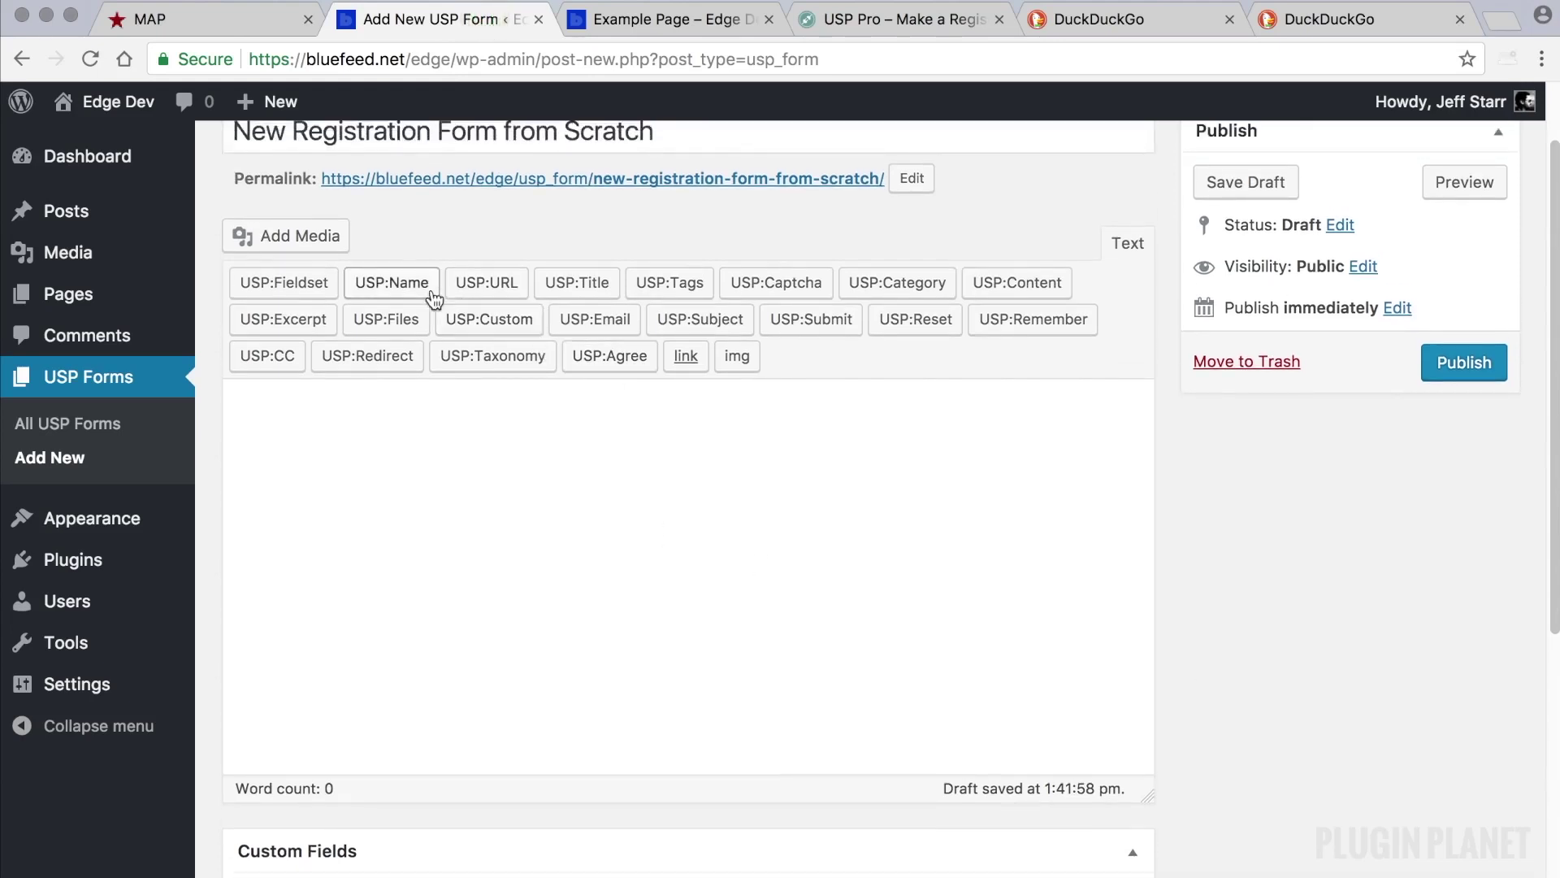
- Insert [usp_name required="true"] and [usp_email required="true"] on separate lines in the form body
left_click(395, 283)
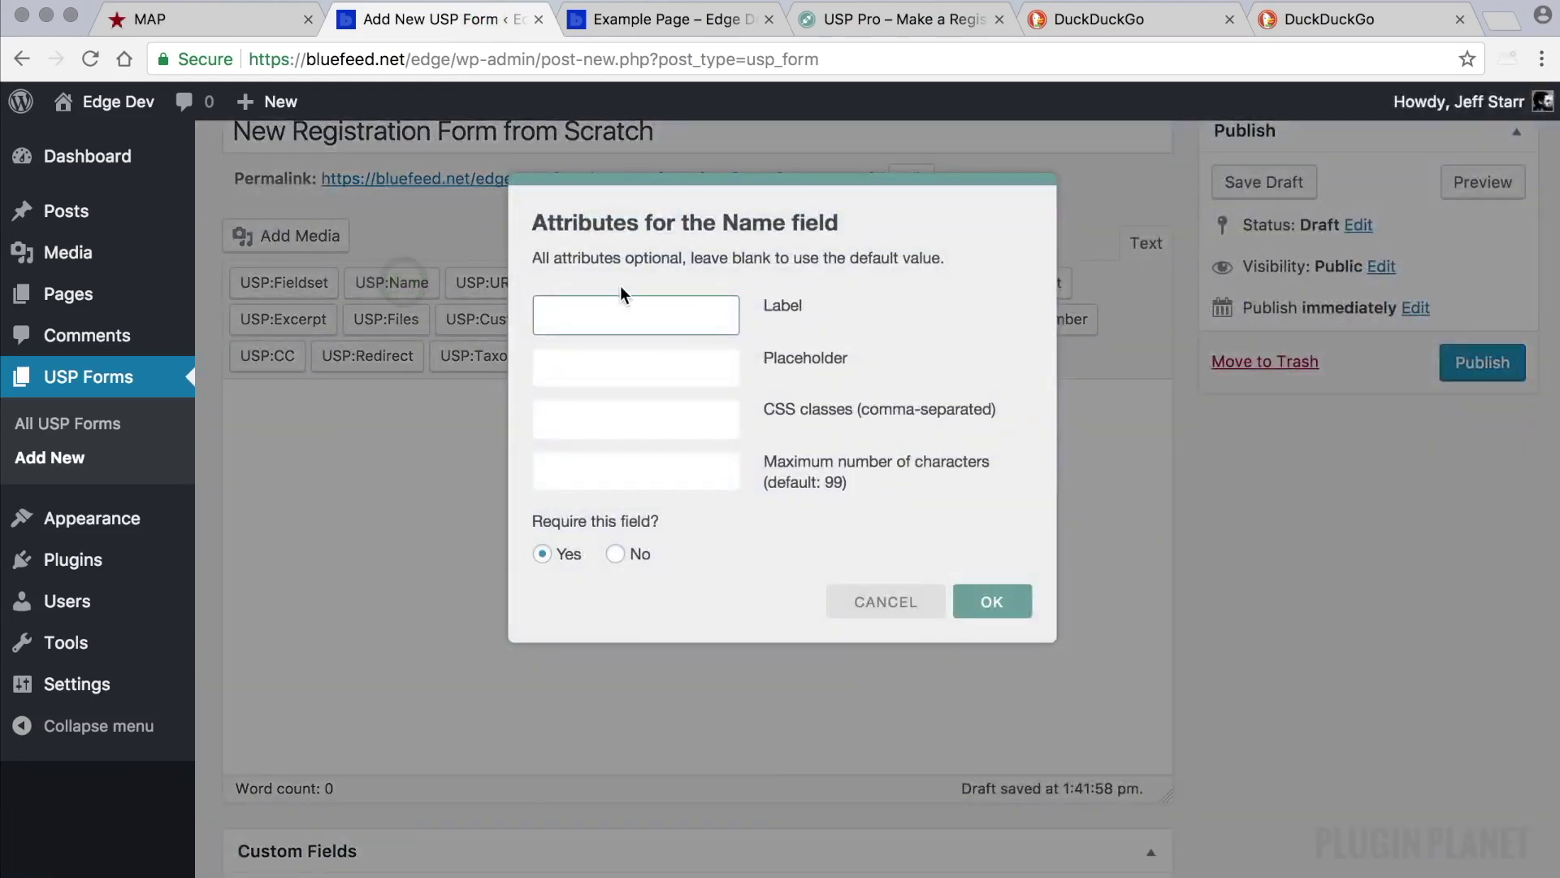
left_click(993, 604)
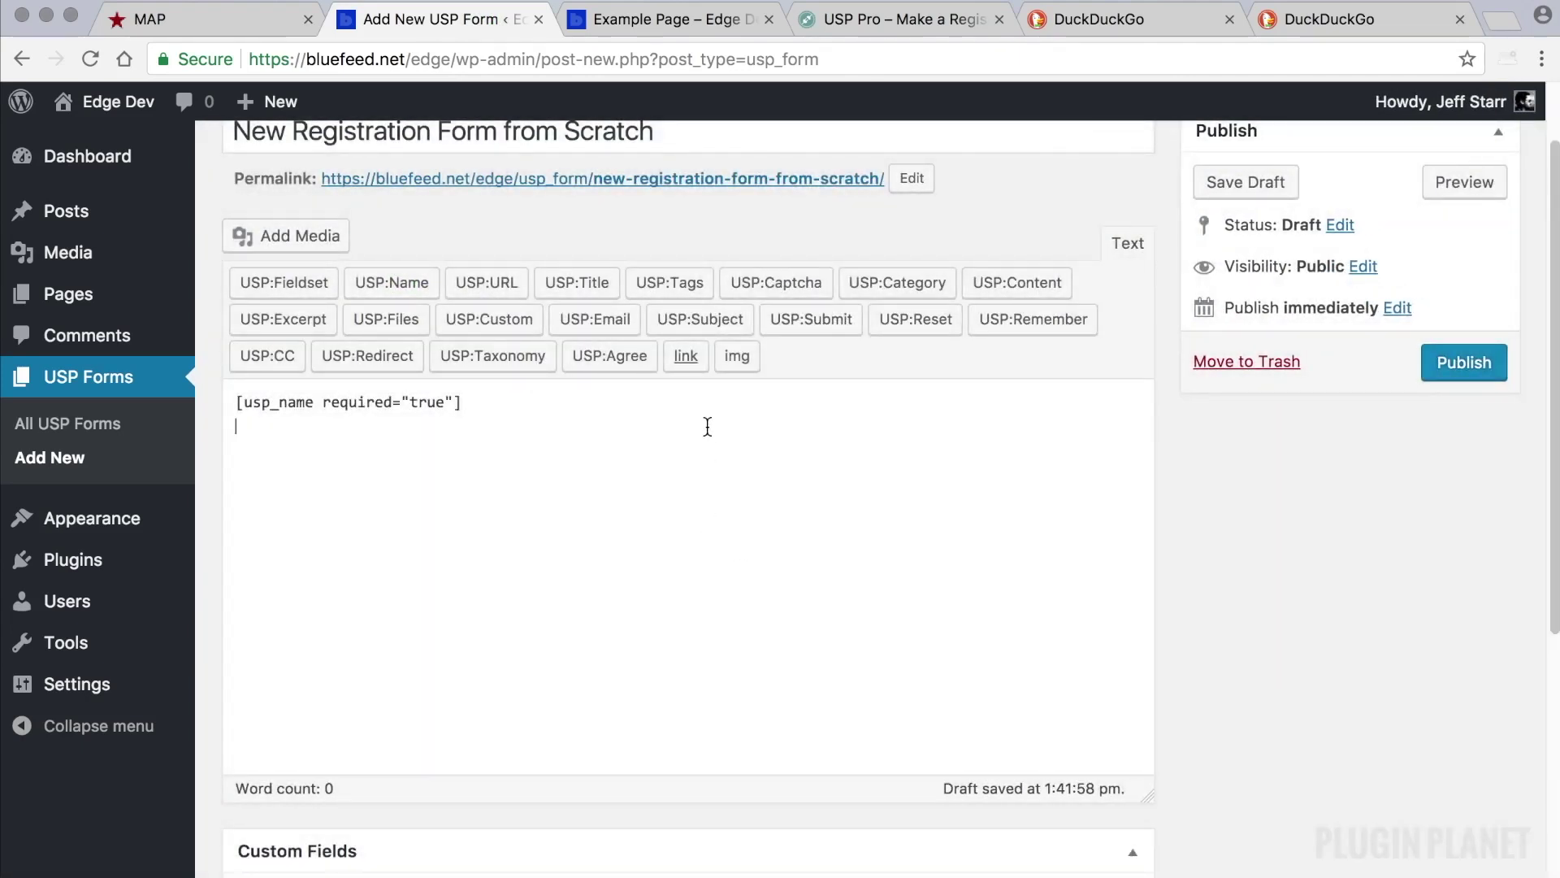
key("Return")
left_click(593, 319)
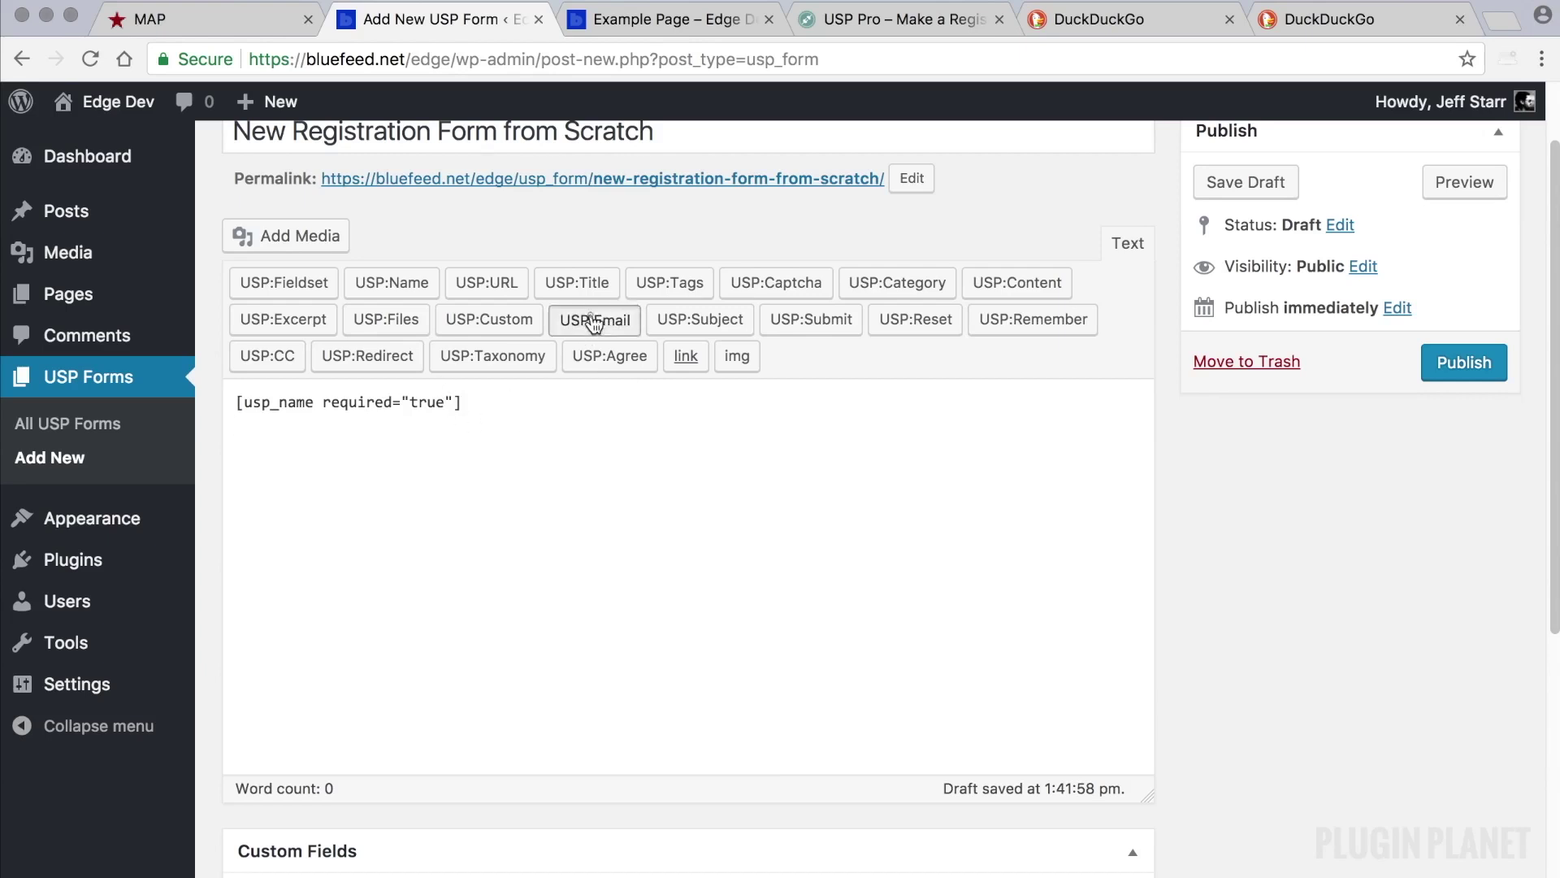
left_click(992, 601)
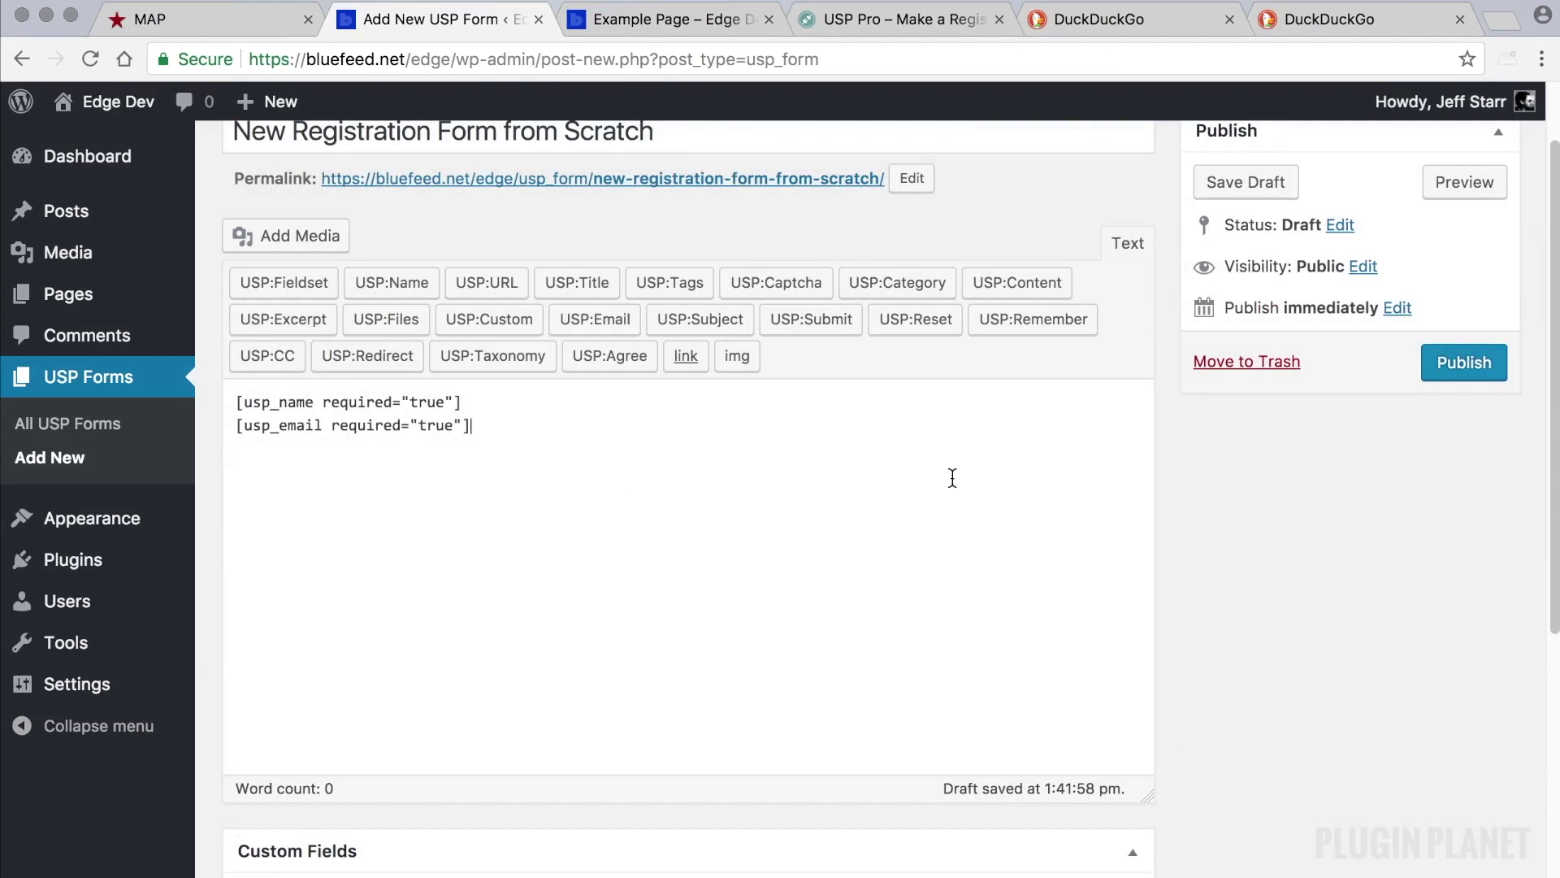
- Copy the hidden usp-is-register input from the tutorial and paste it below the email shortcode
left_click(906, 19)
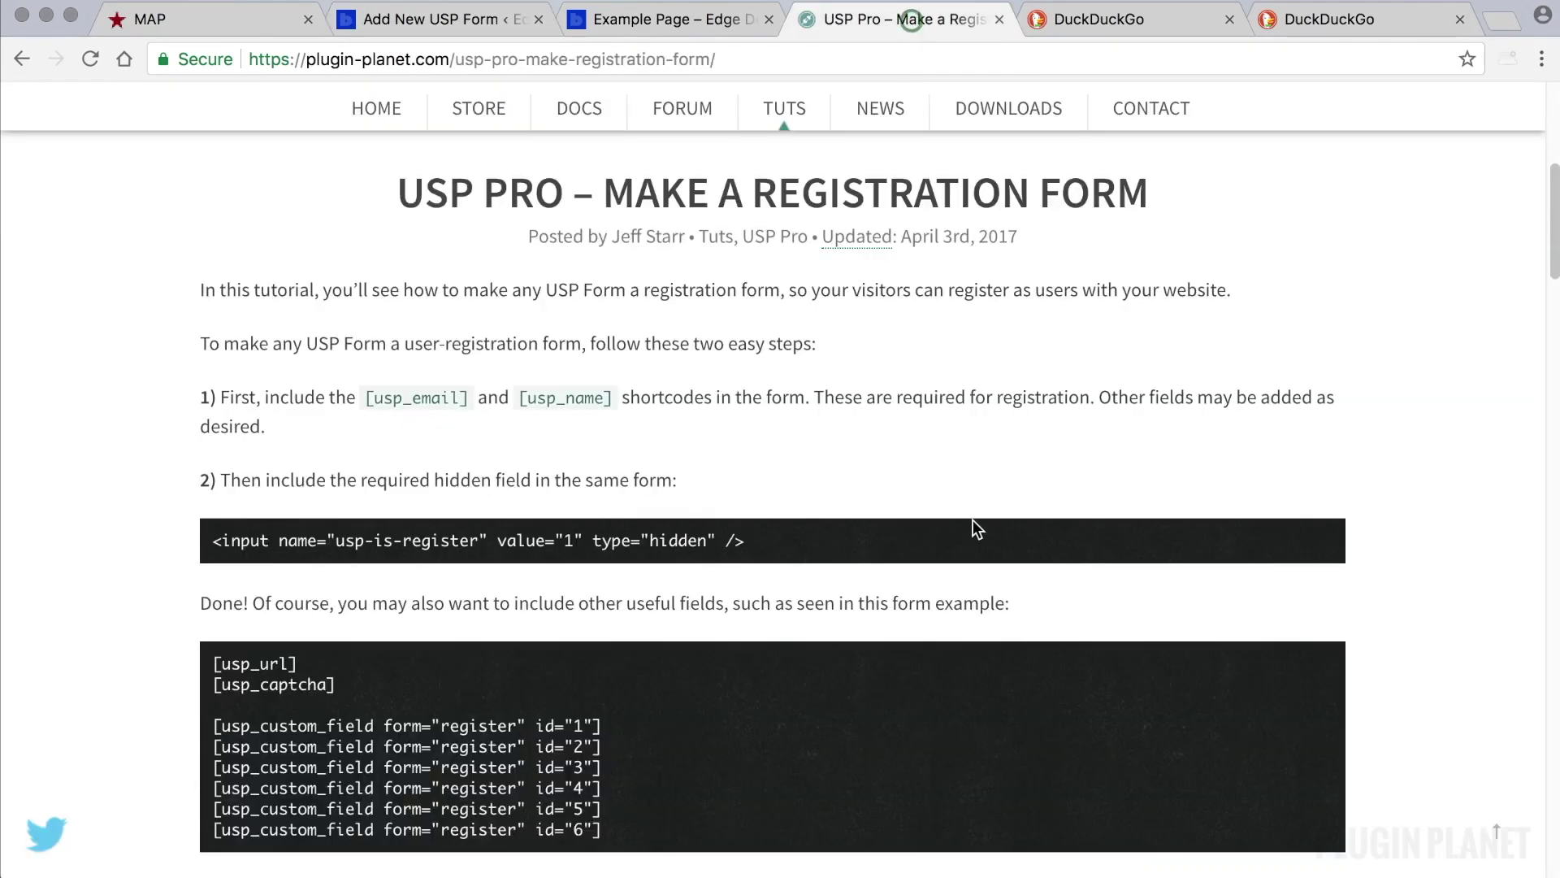
scroll(587, 399, "down", 1)
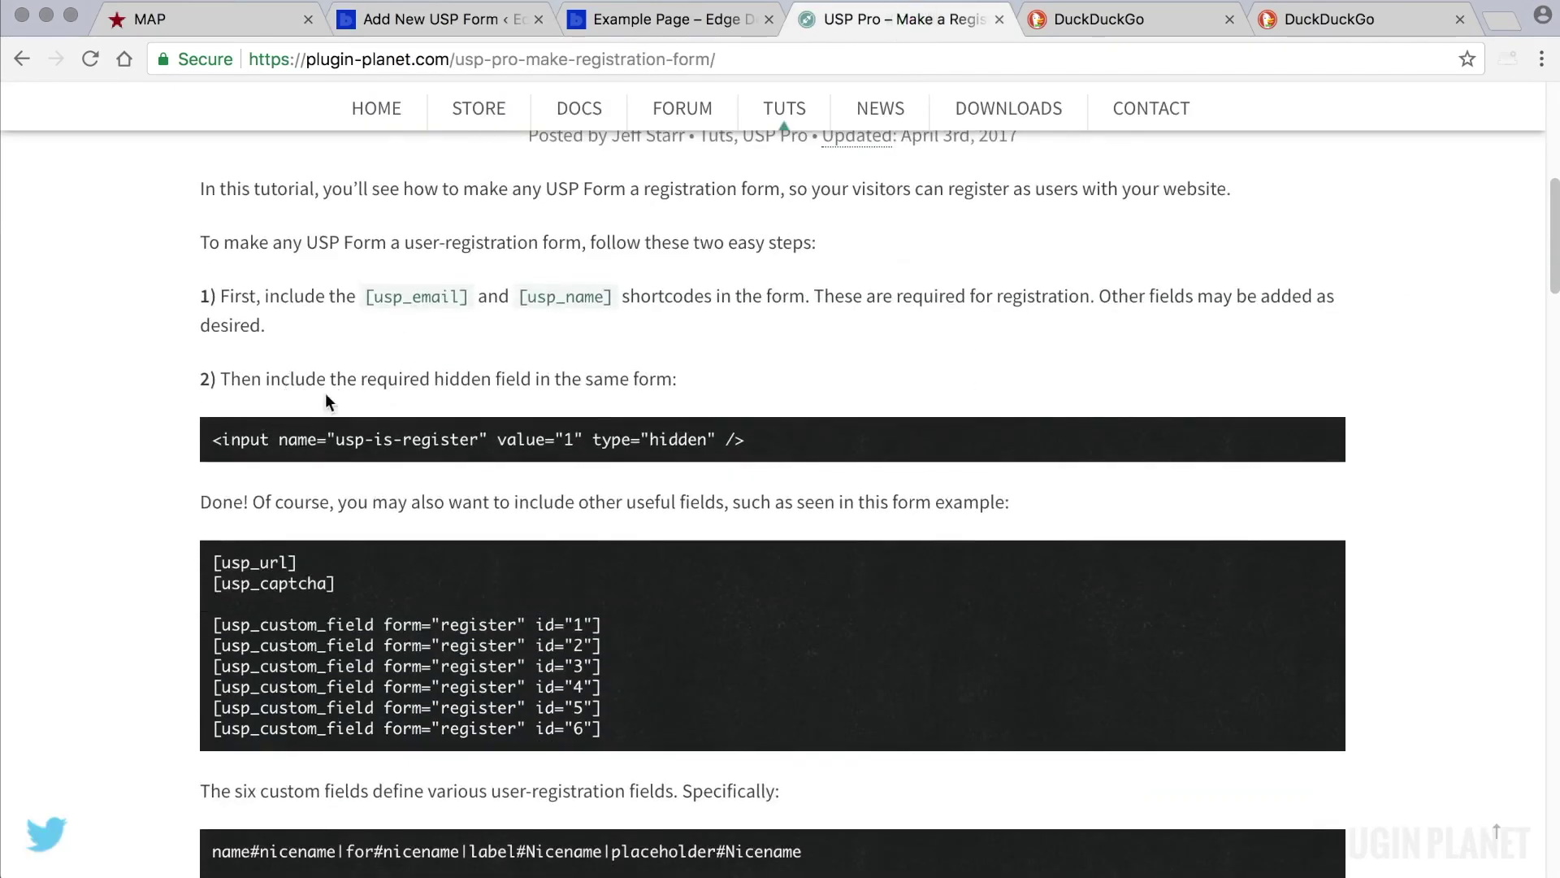
left_click_drag(760, 441, 212, 439)
key("ctrl+c")
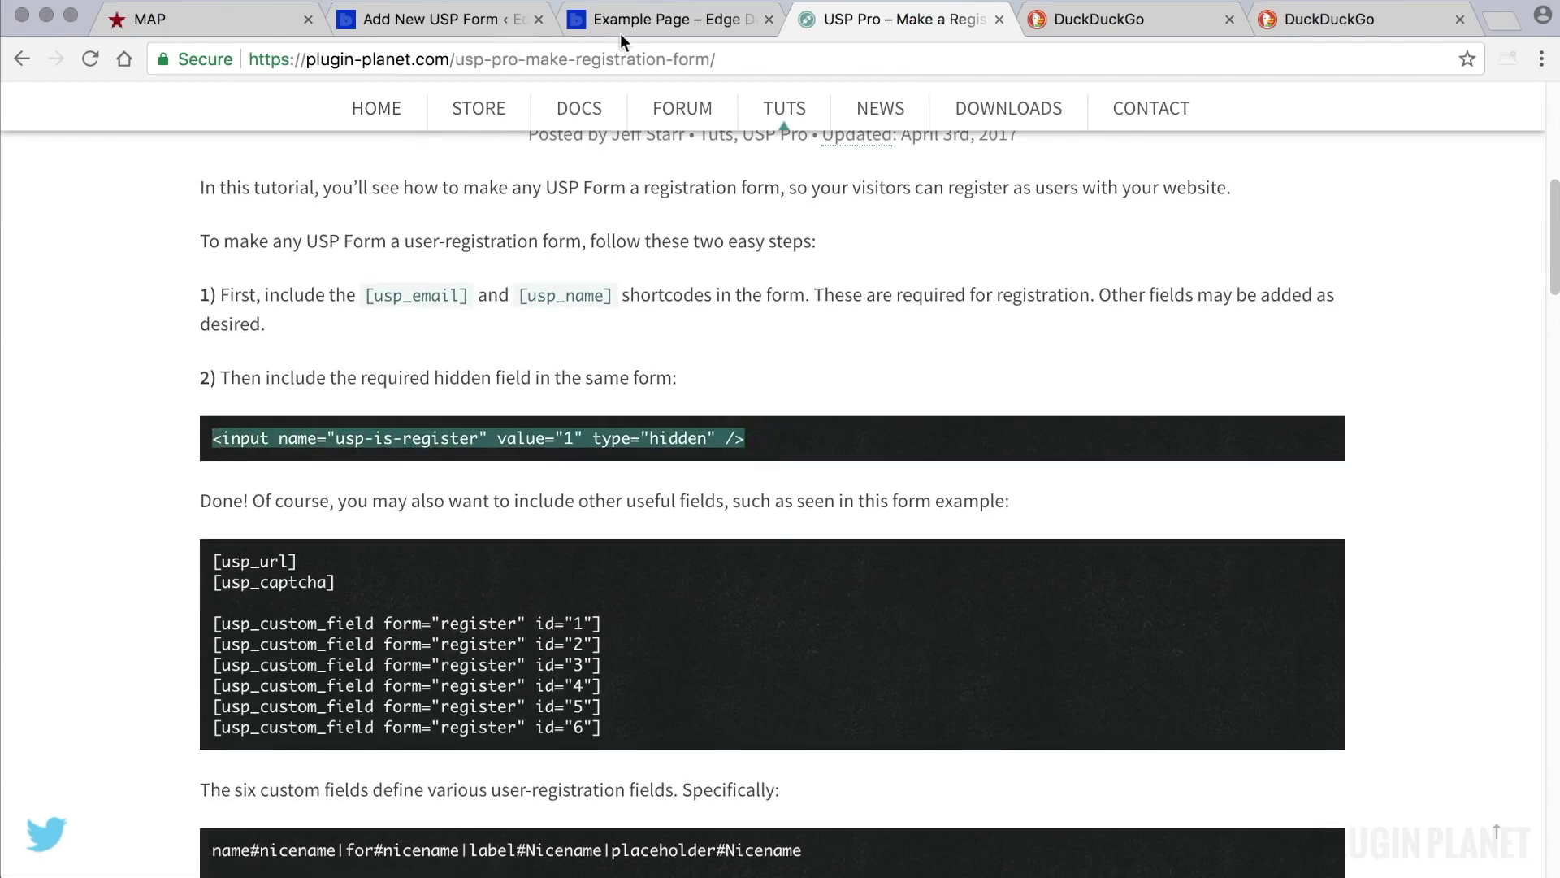
left_click(439, 18)
left_click(417, 471)
key("ctrl+v")
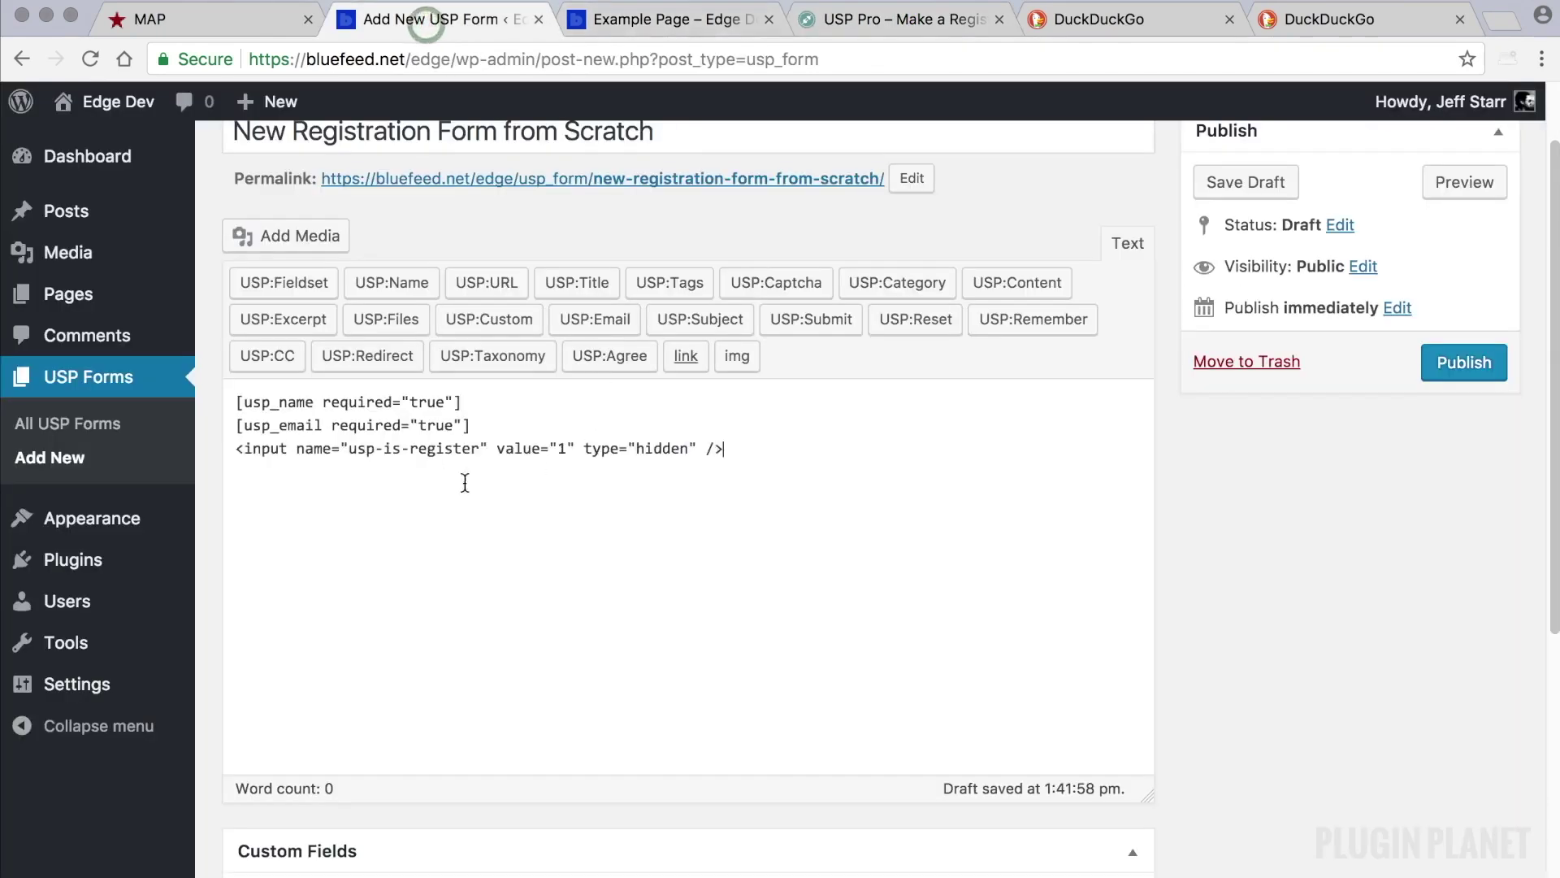
- Check the tutorial's final 'Done!' step and publish the registration form
left_click(907, 19)
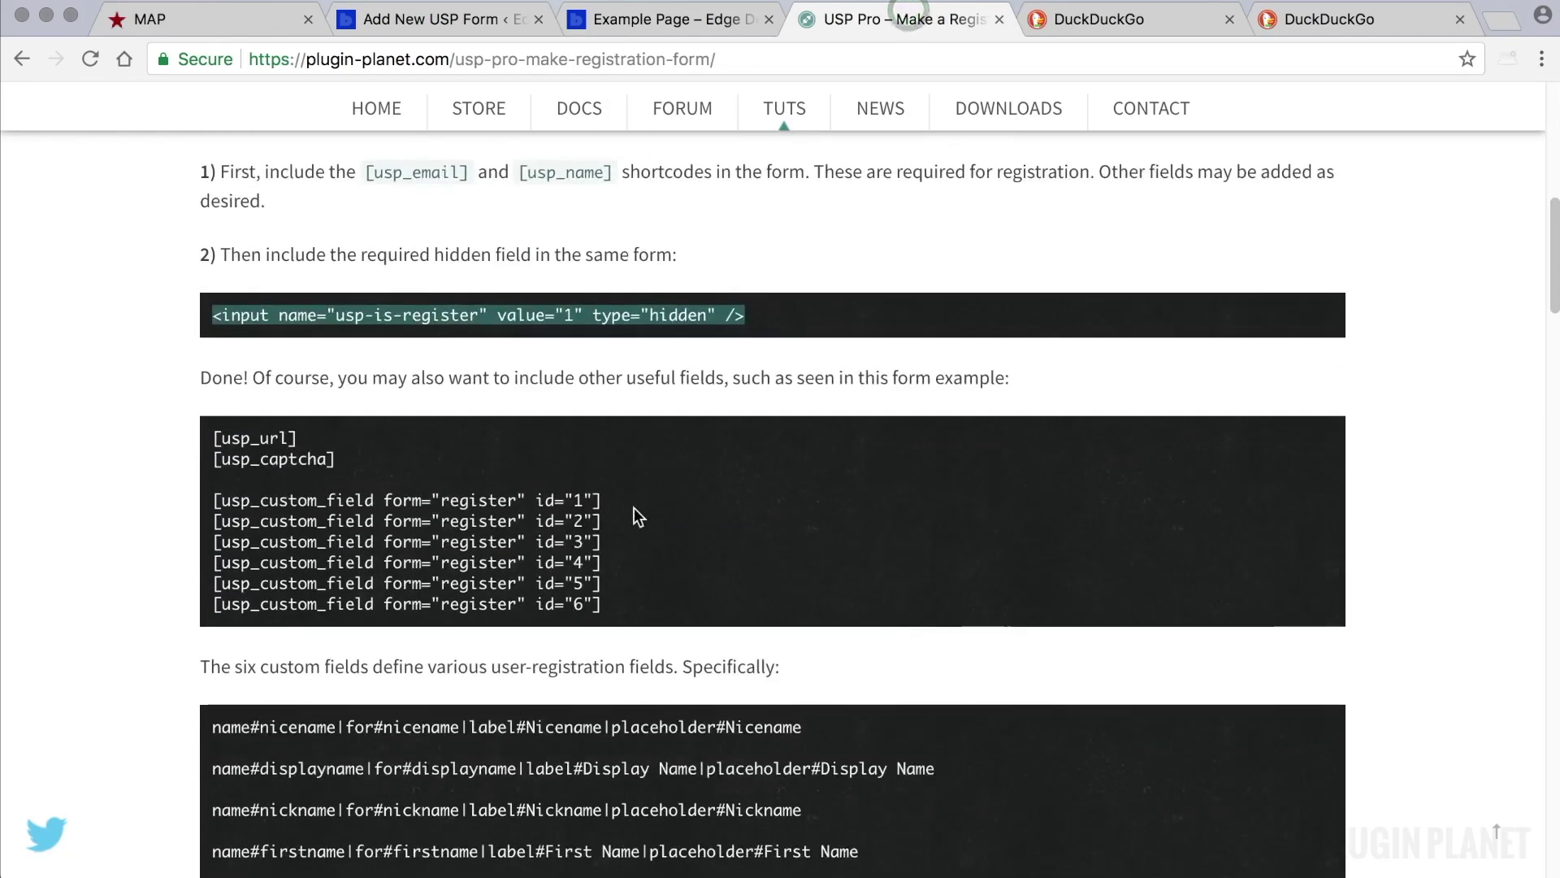
left_click_drag(250, 377, 200, 377)
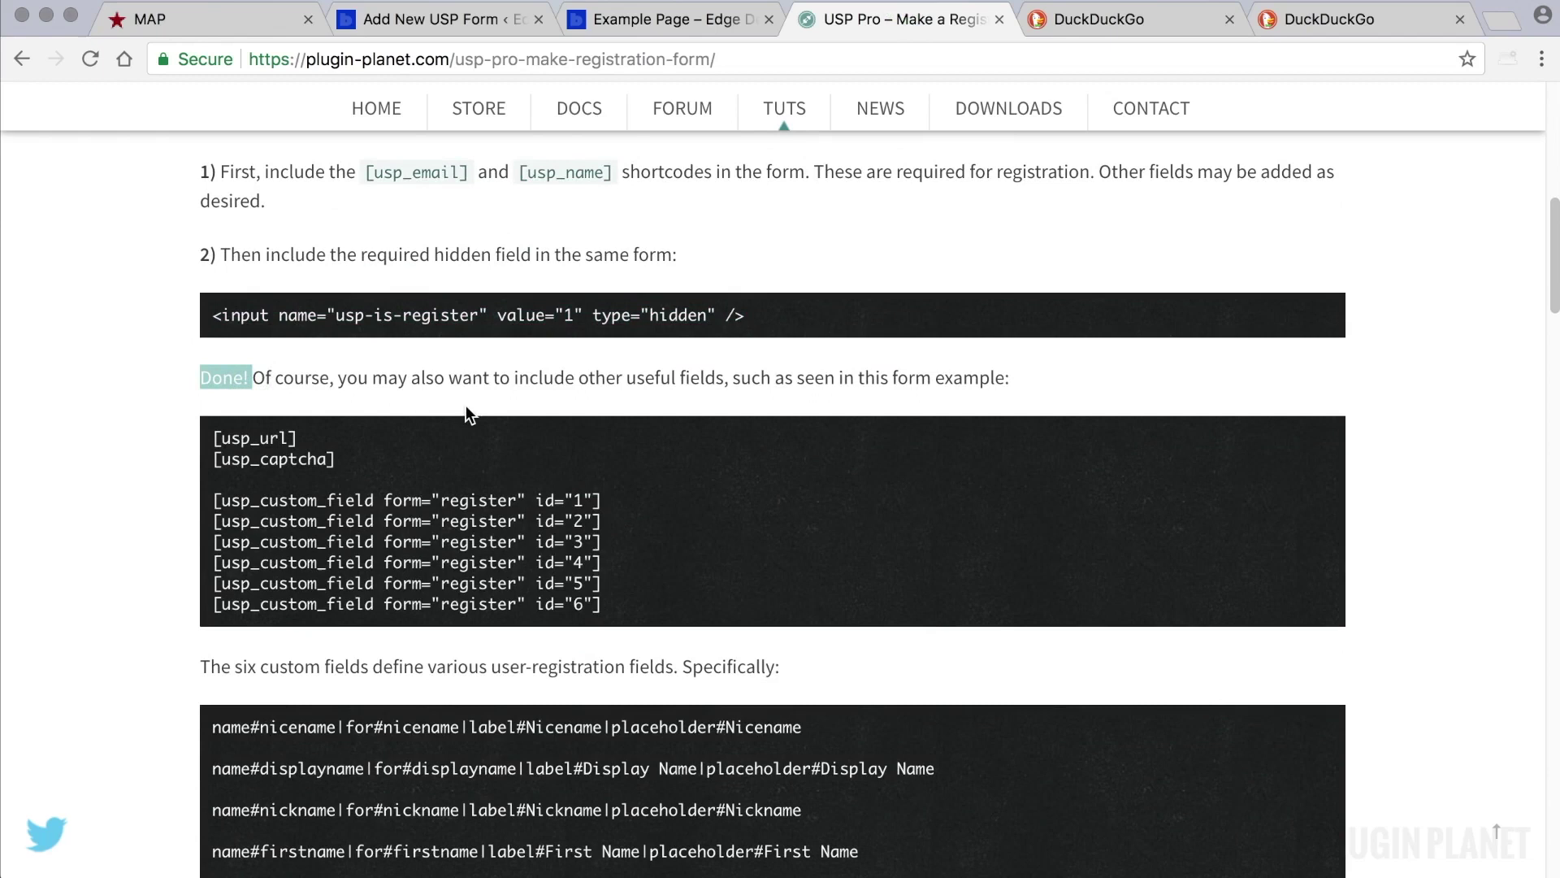
left_click(486, 392)
left_click(483, 19)
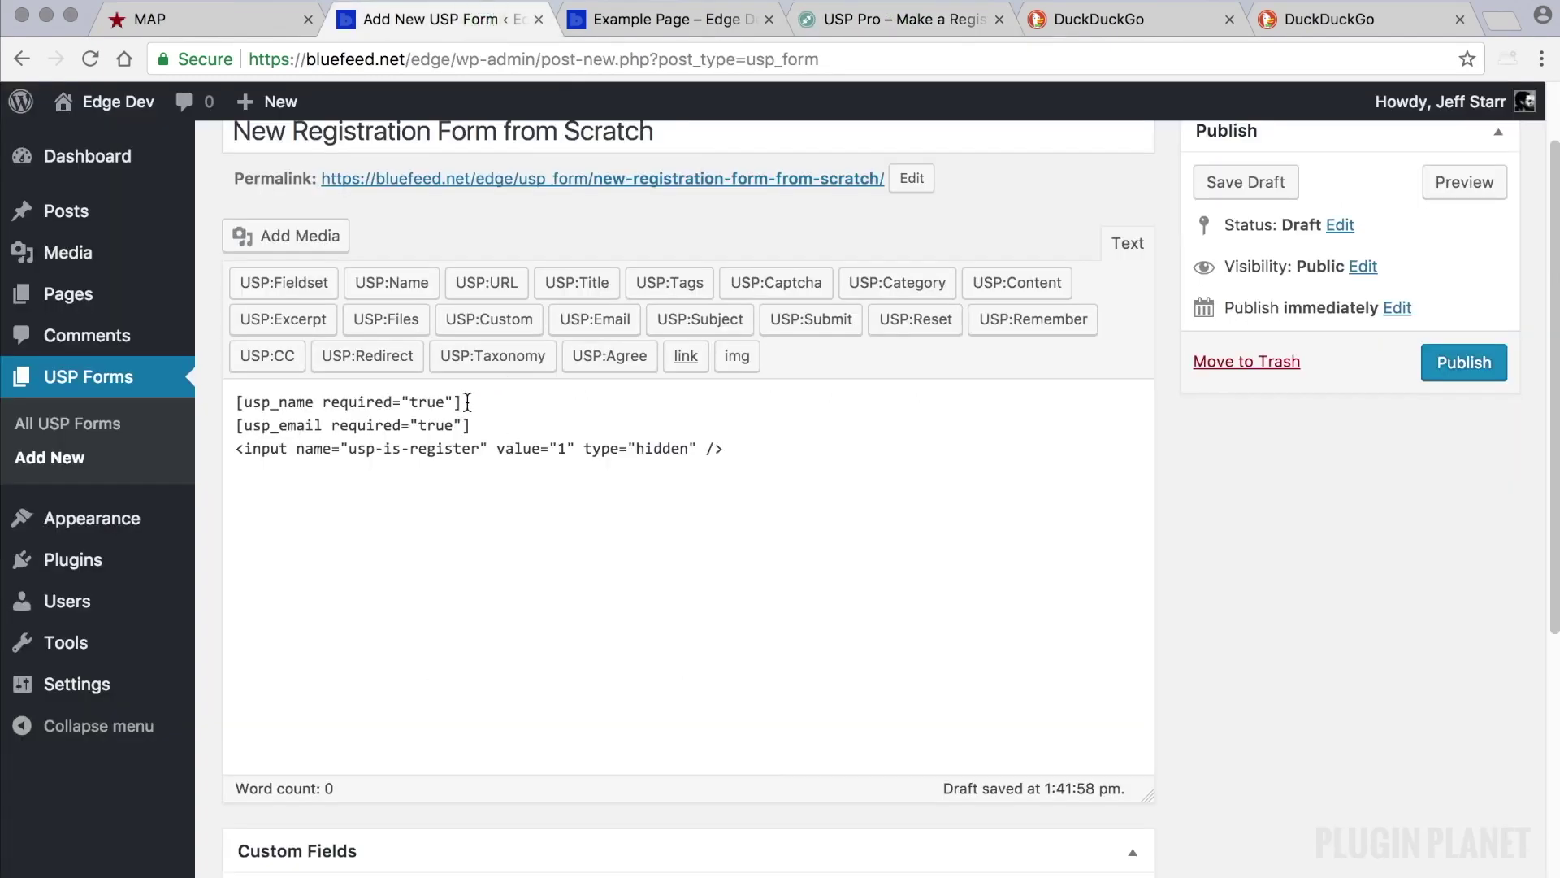
left_click(487, 427)
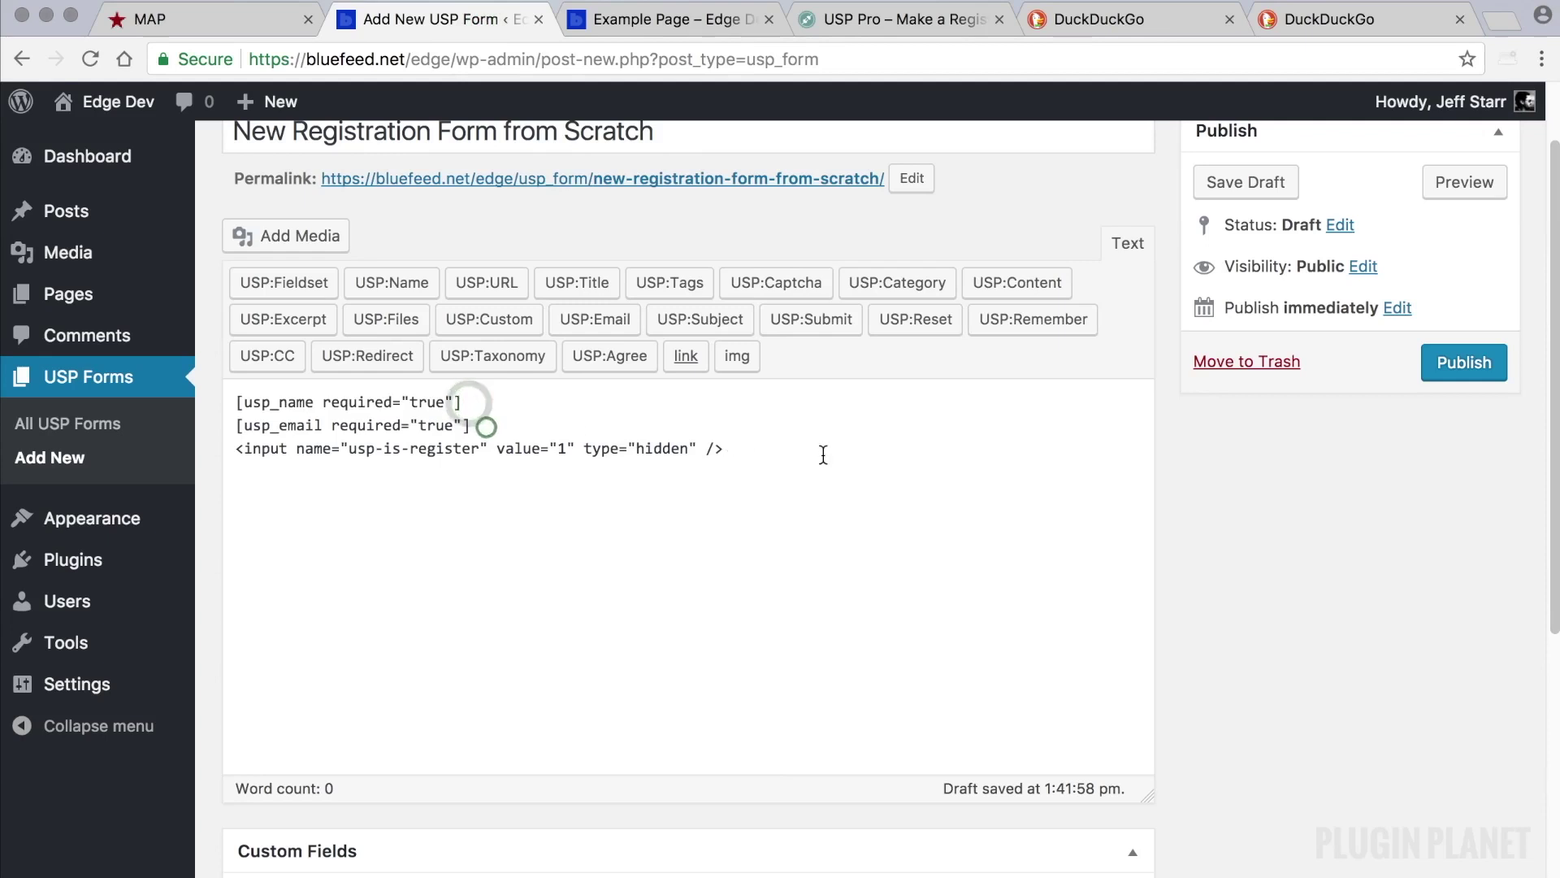
left_click(1446, 363)
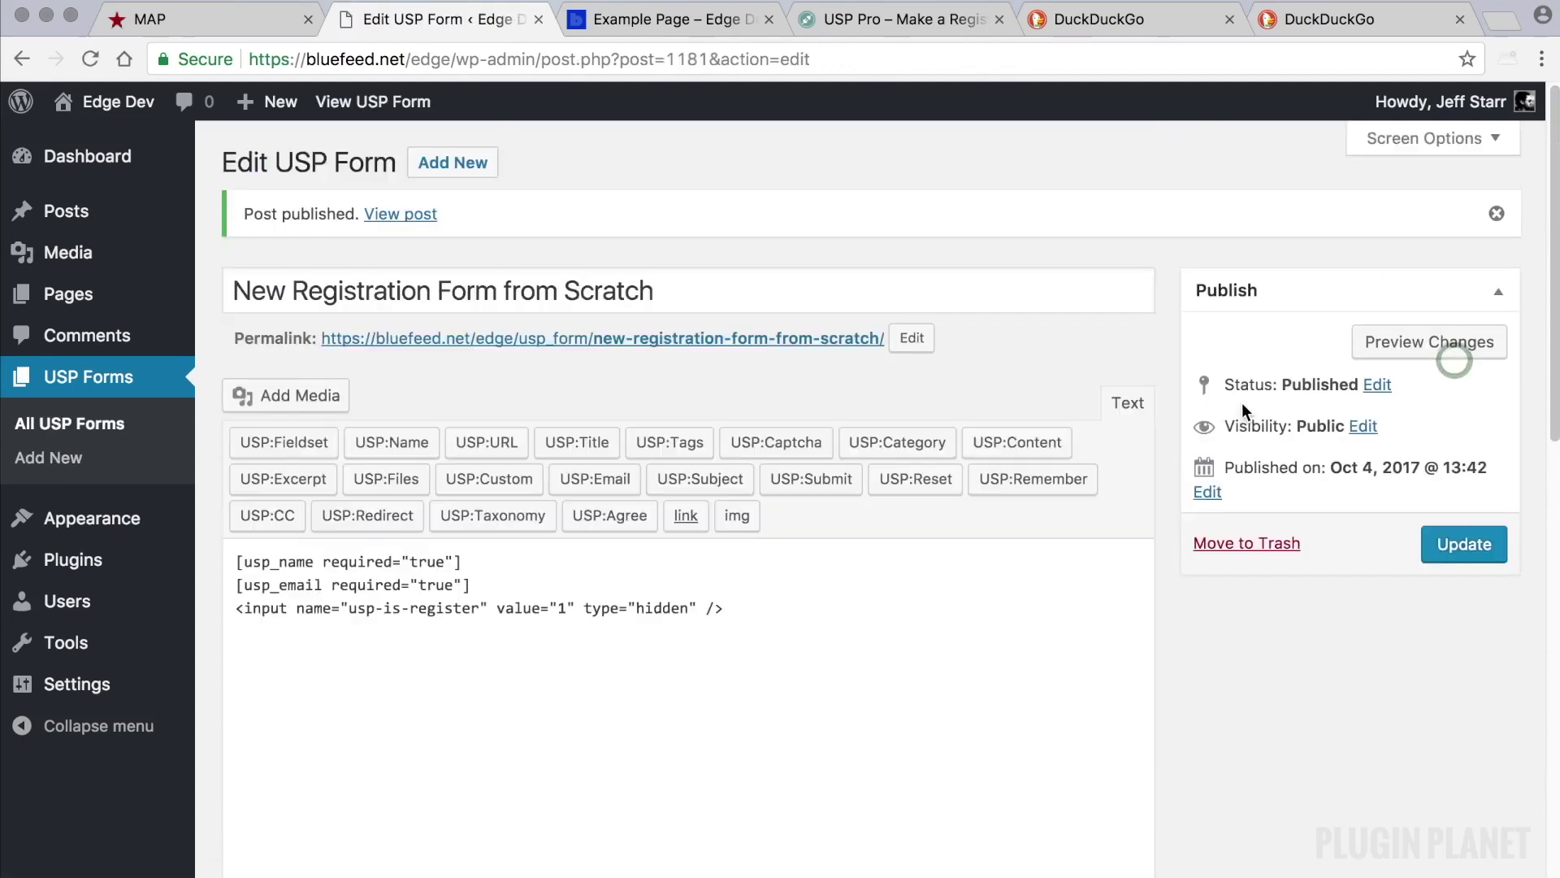
- Copy the [usp_form id="new-registration-form-from-scratch"] shortcode from the All USP Forms list
left_click(118, 421)
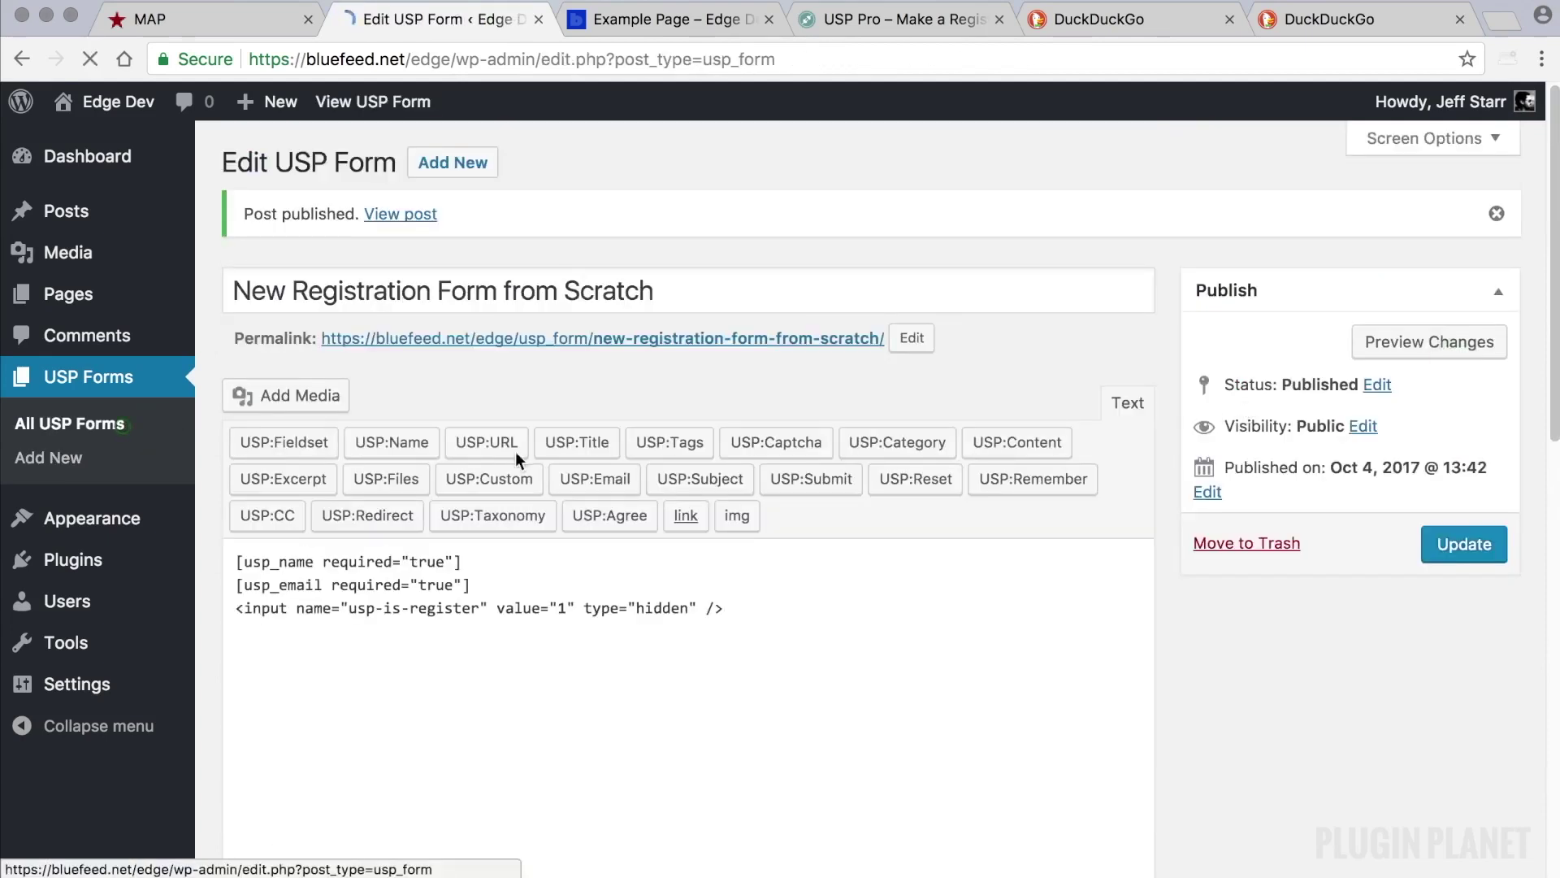
left_click_drag(1267, 331, 904, 333)
key("ctrl+c")
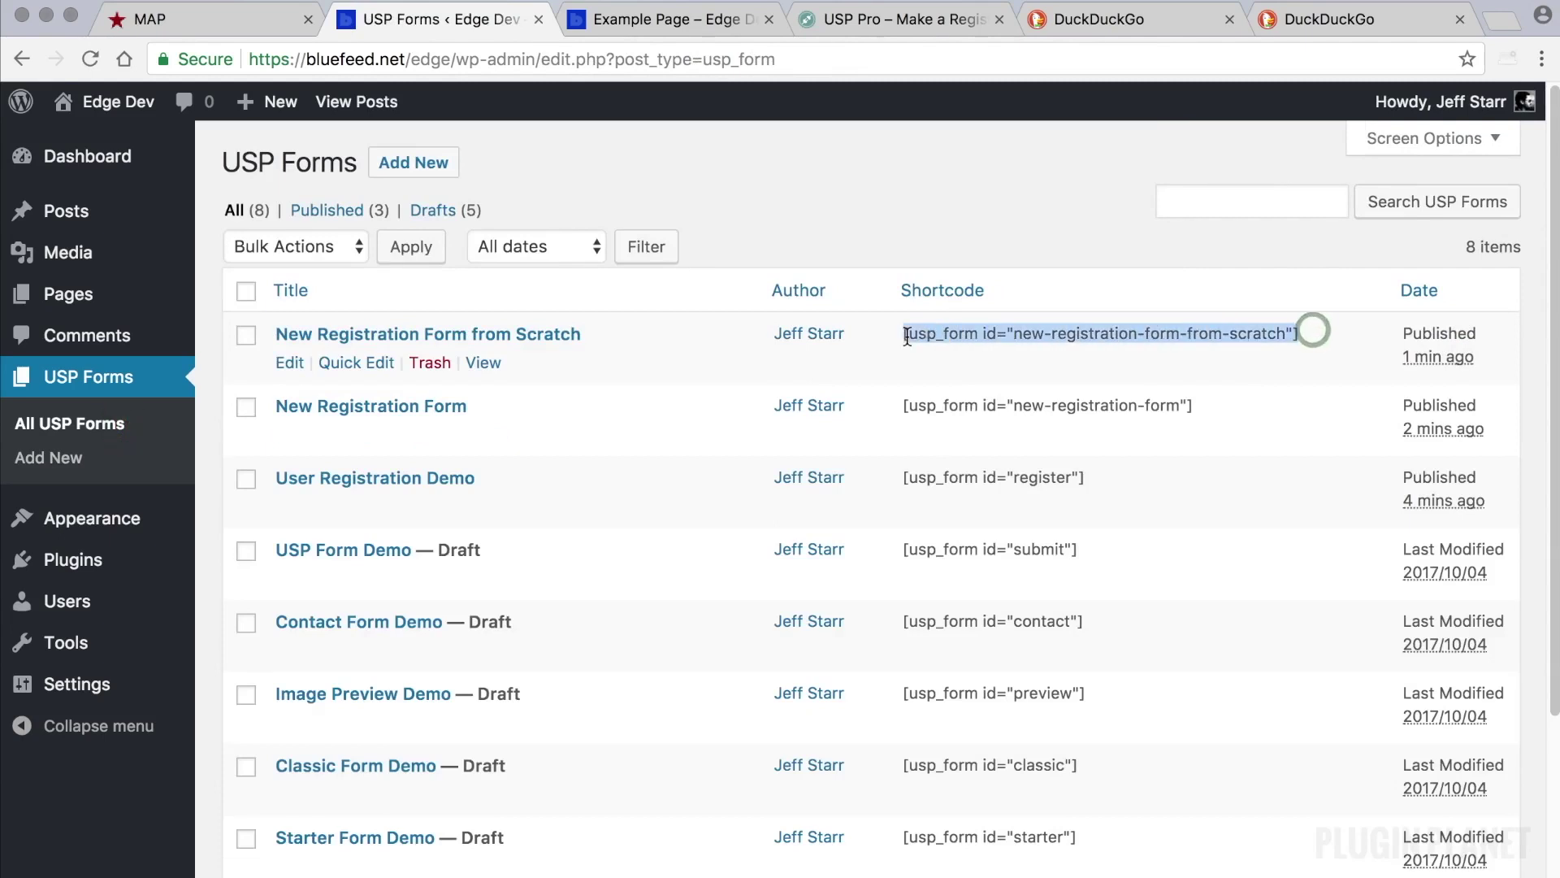
scroll(1050, 346, "down", 1)
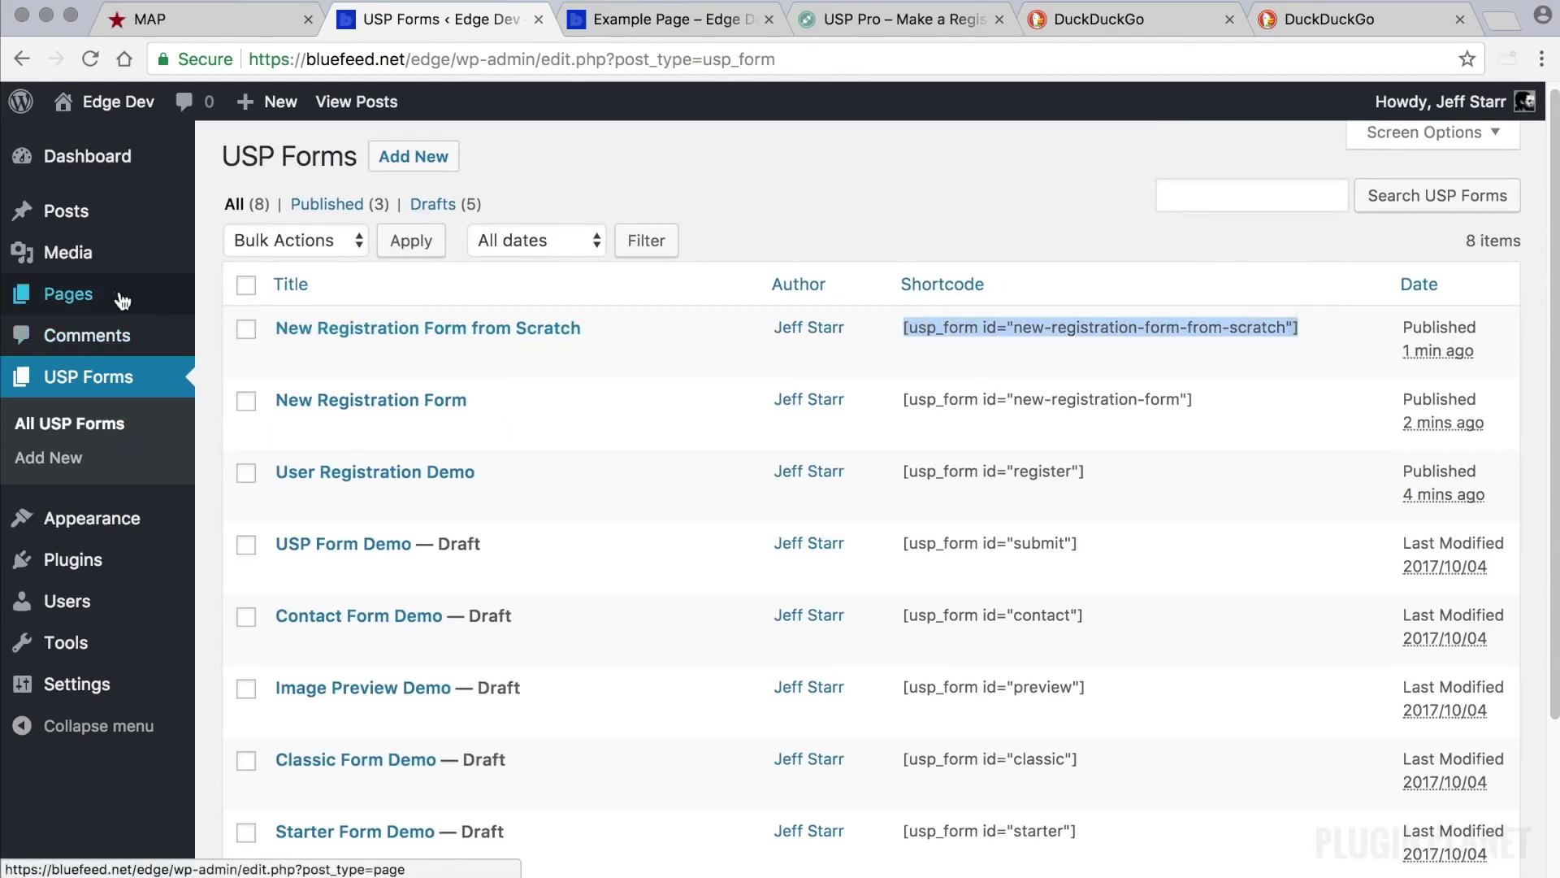
- Replace Example Page's form shortcode with the new one, update, and reload the live page
left_click(68, 294)
left_click(372, 481)
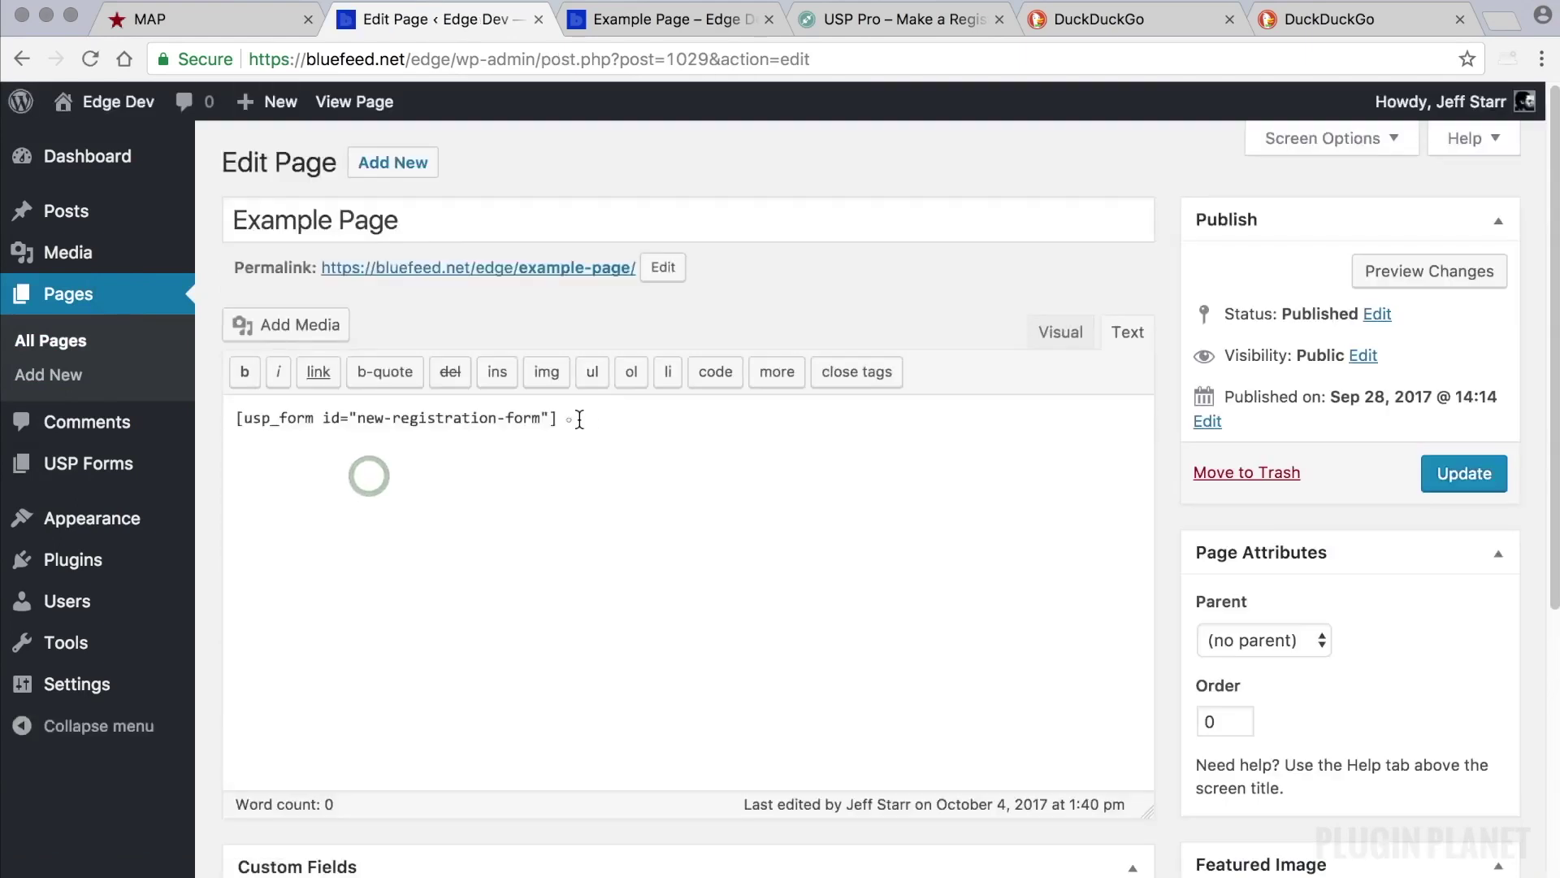
triple_click(573, 419)
key("ctrl+v")
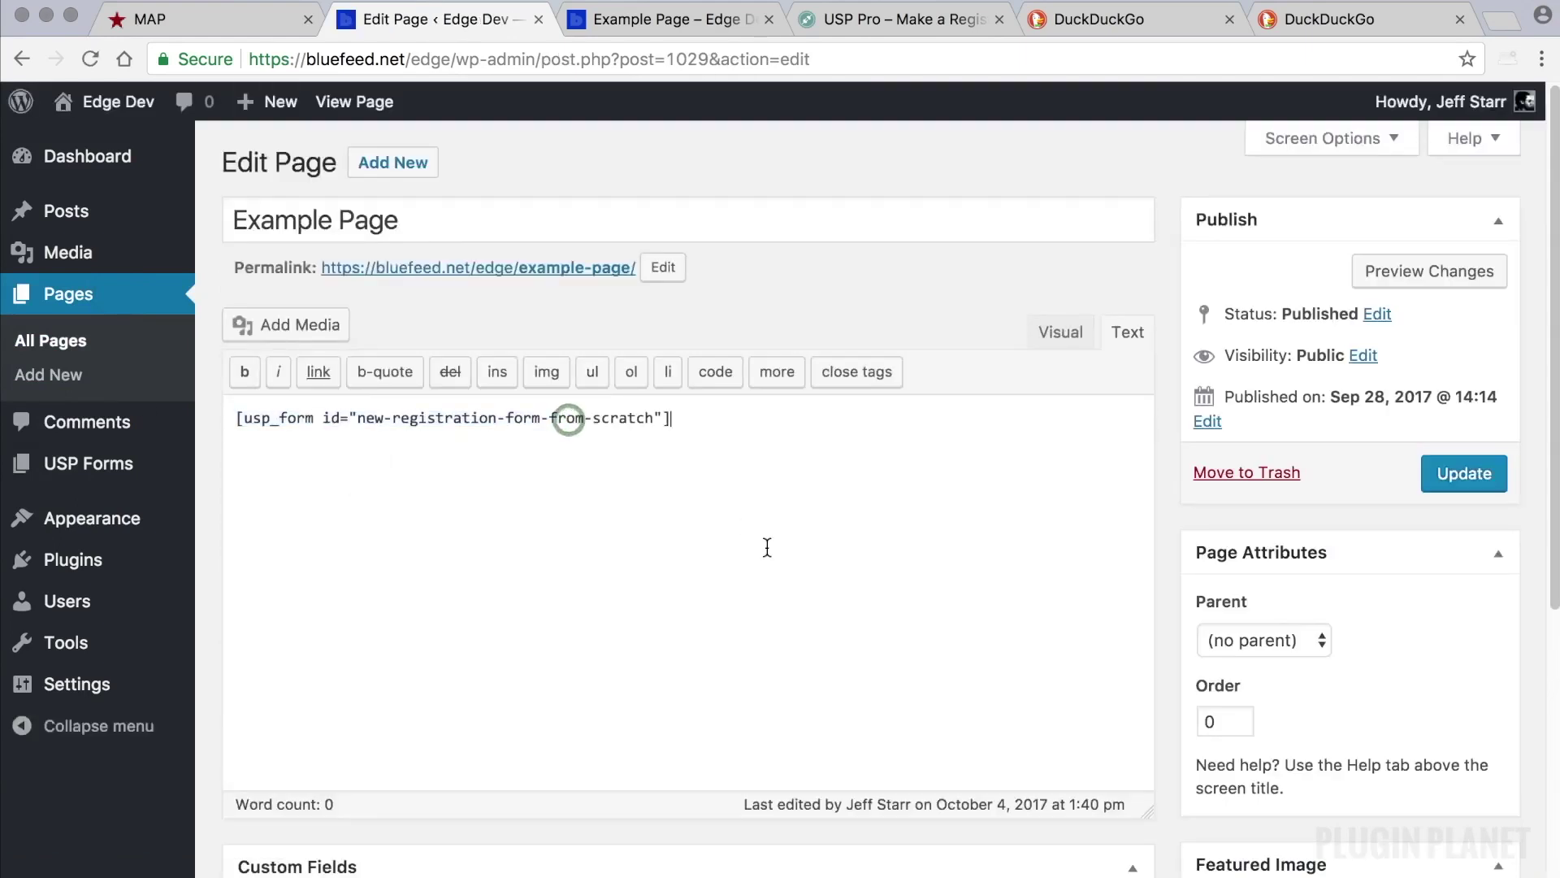
left_click(1438, 476)
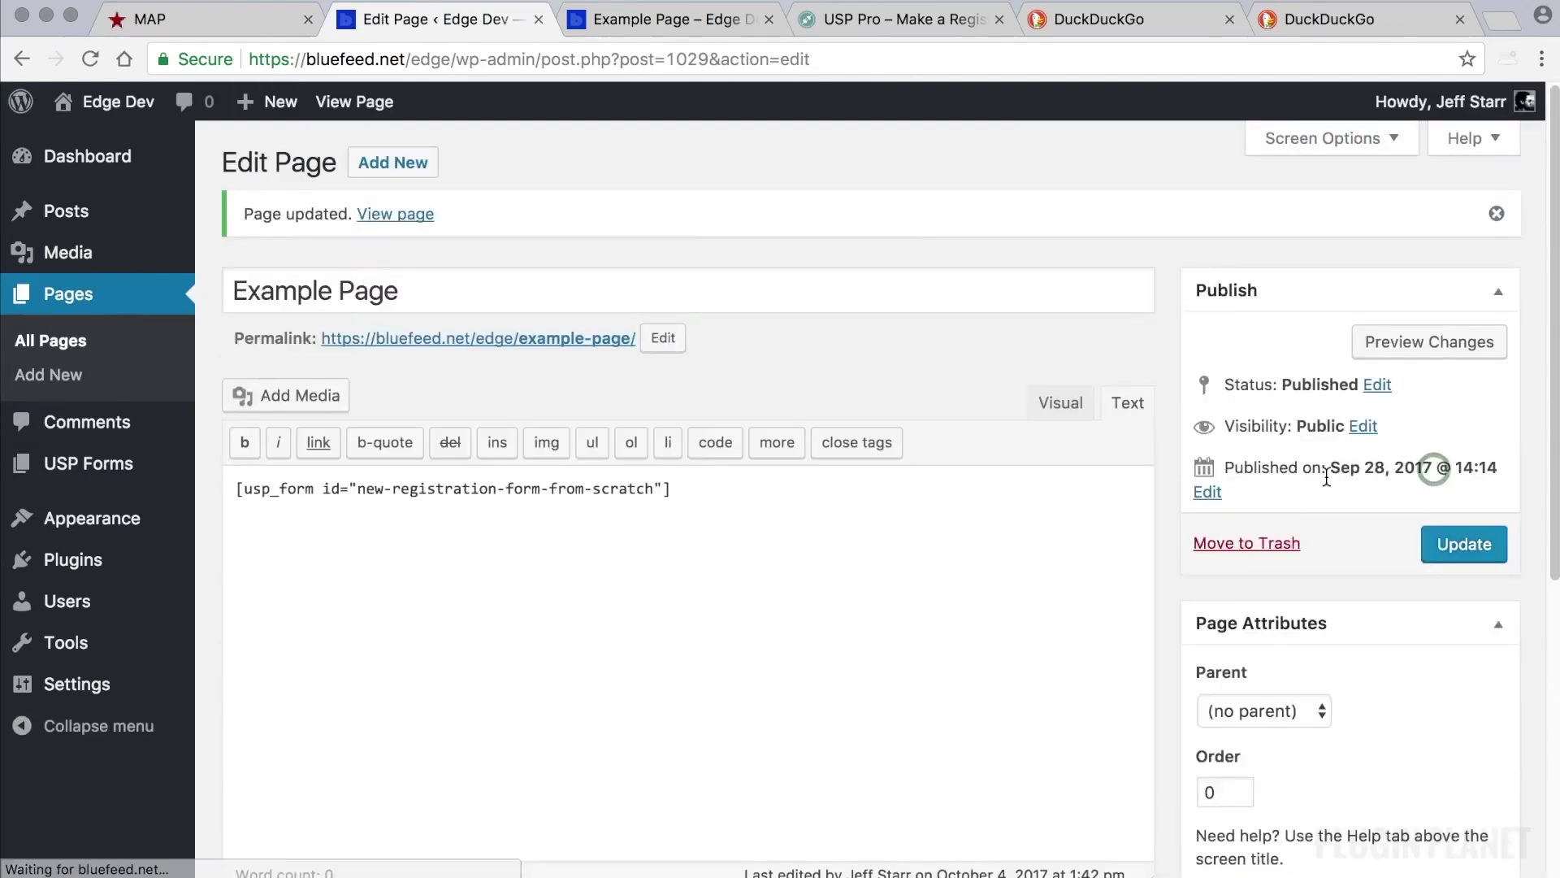
left_click(667, 19)
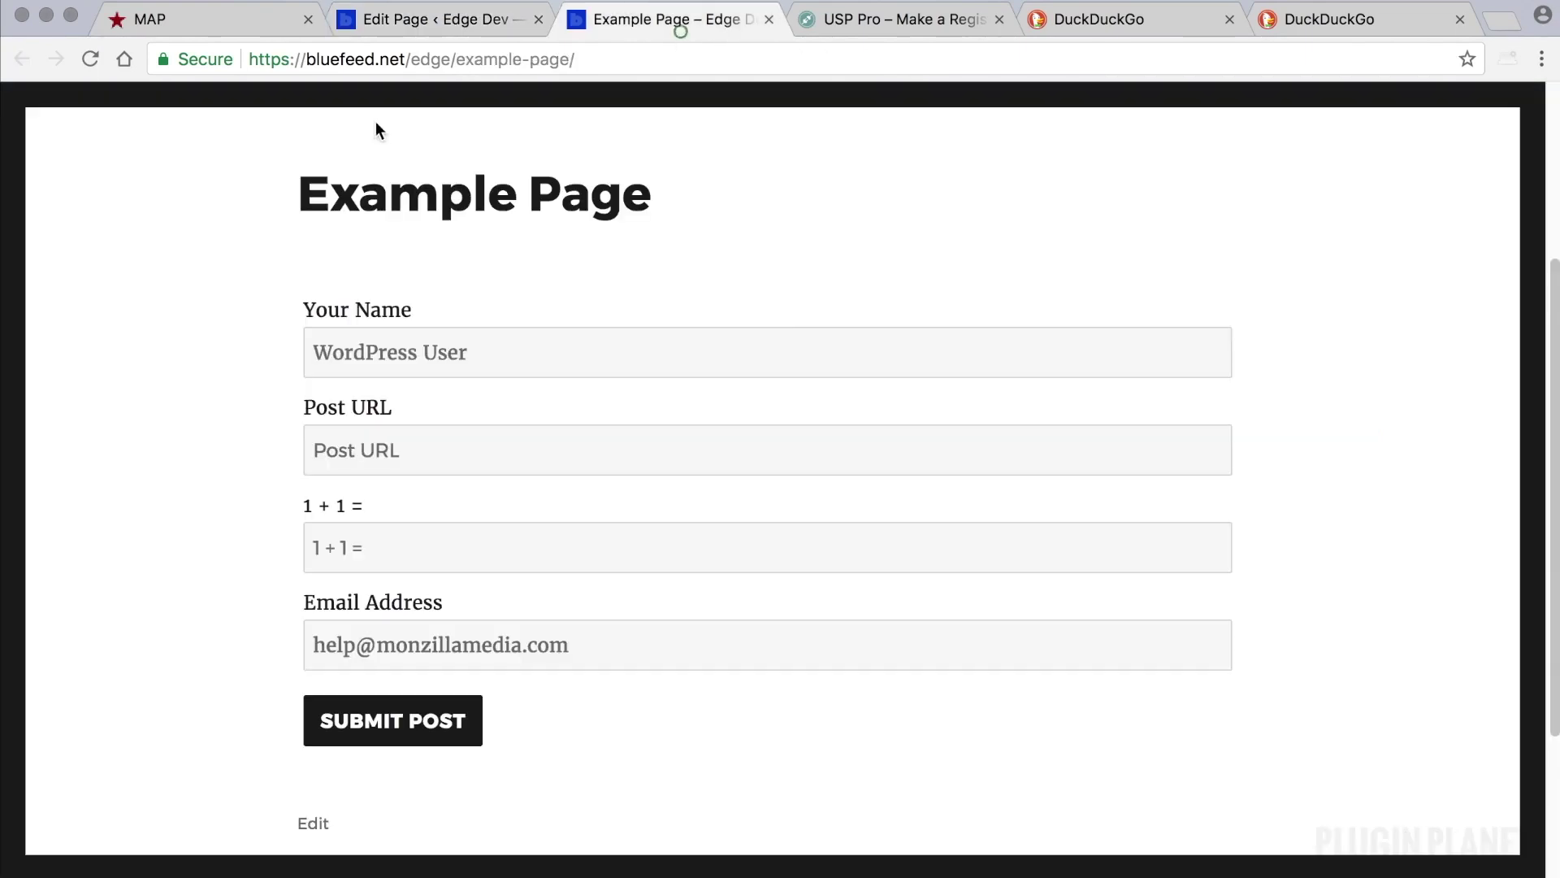
key("super+r")
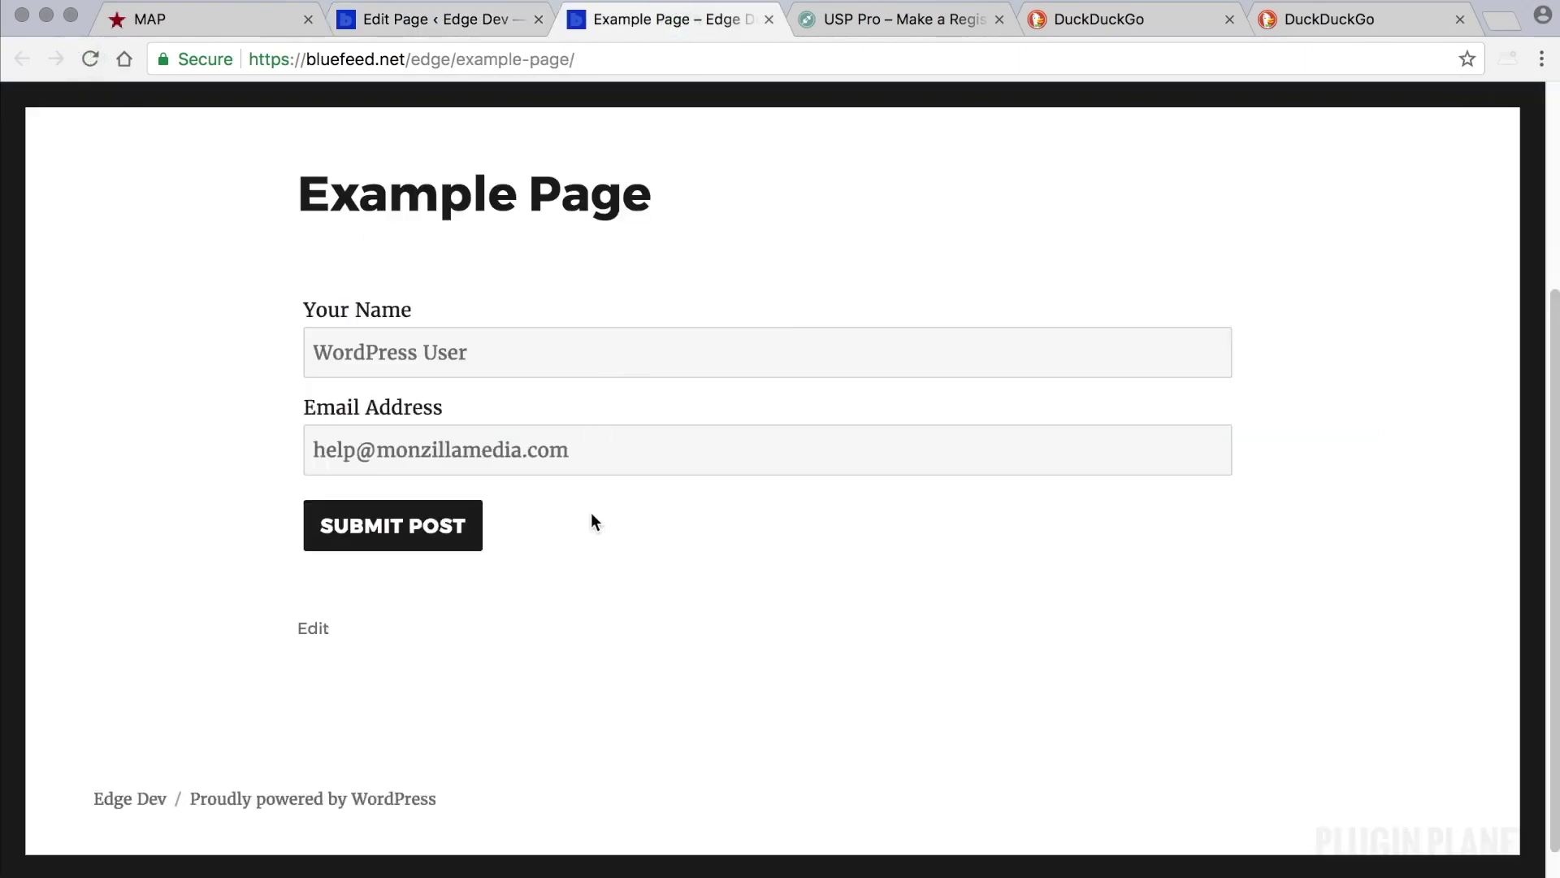
- Copy [usp_url] and [usp_captcha] from the tutorial and paste them after the email line
left_click(876, 24)
scroll(885, 330, "down", 2)
scroll(884, 337, "down", 2)
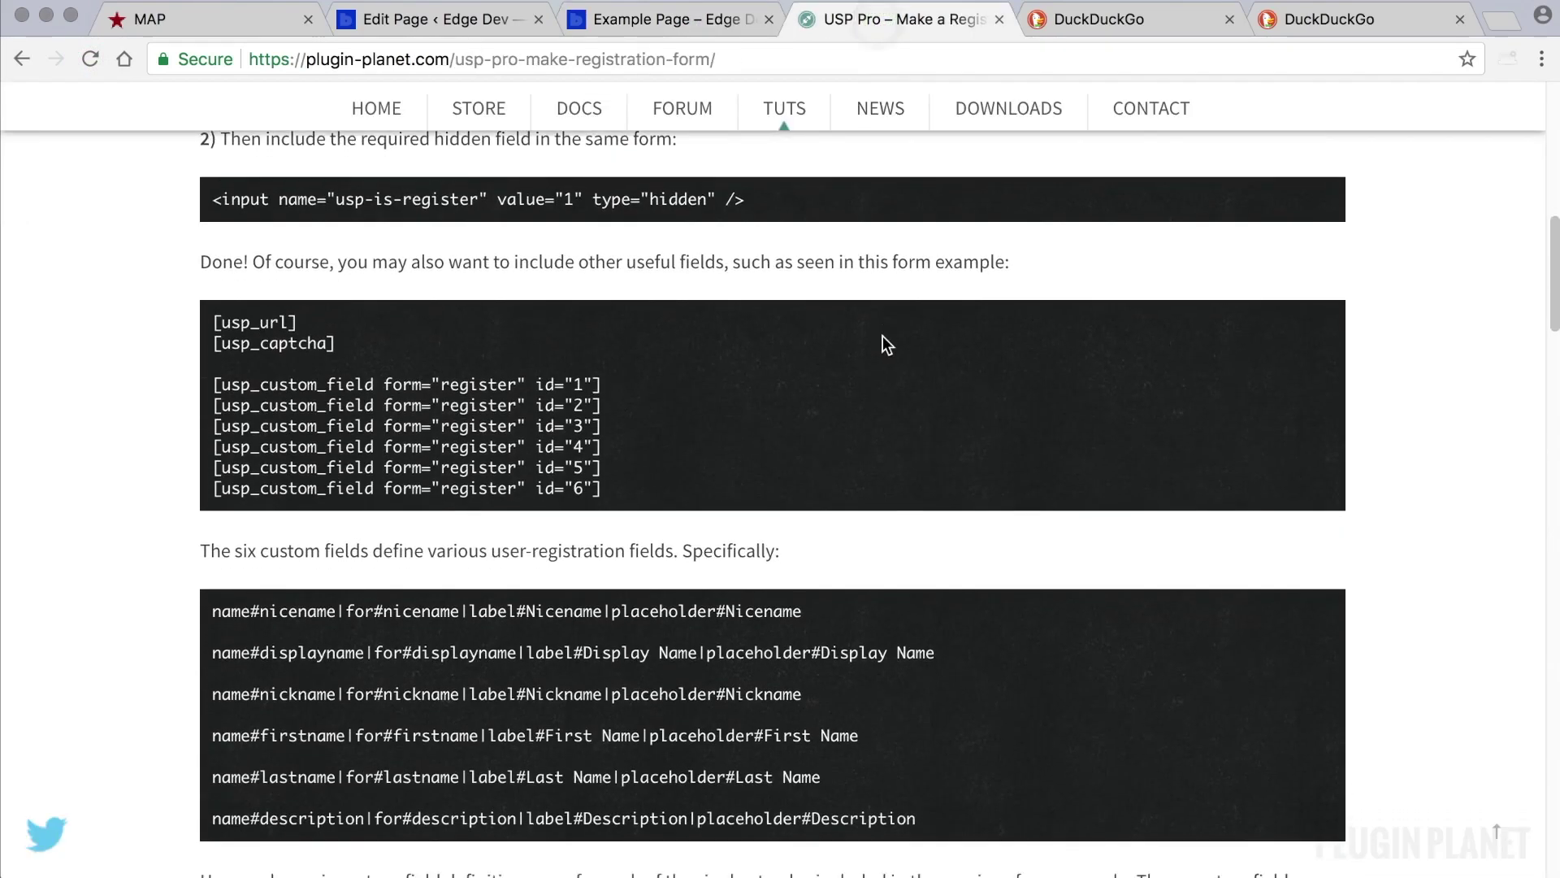
scroll(515, 315, "down", 1)
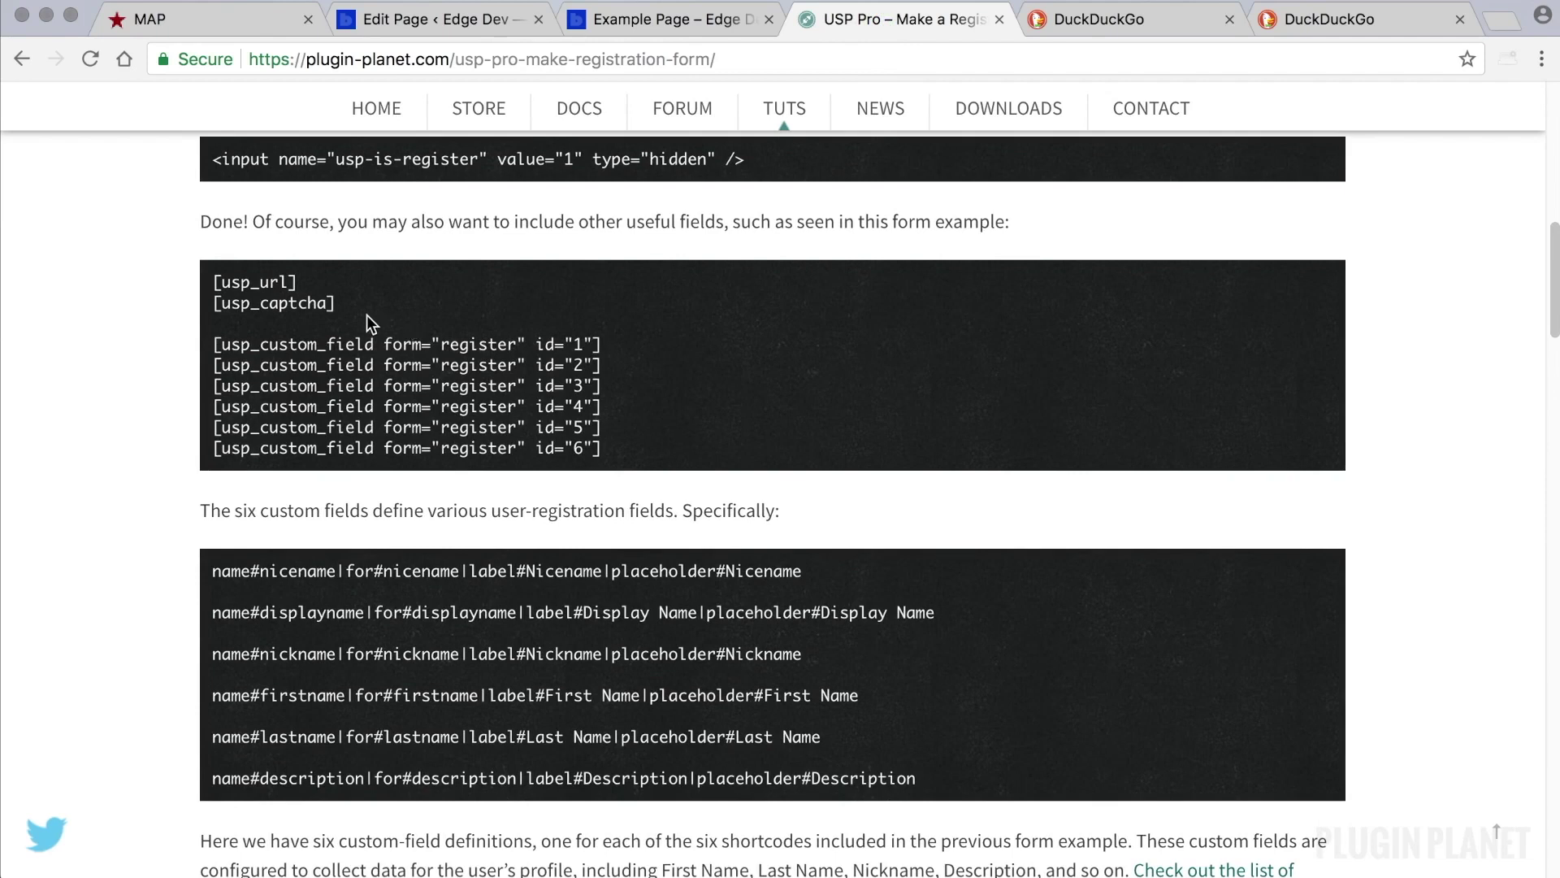
left_click_drag(353, 306, 209, 281)
key("super+c")
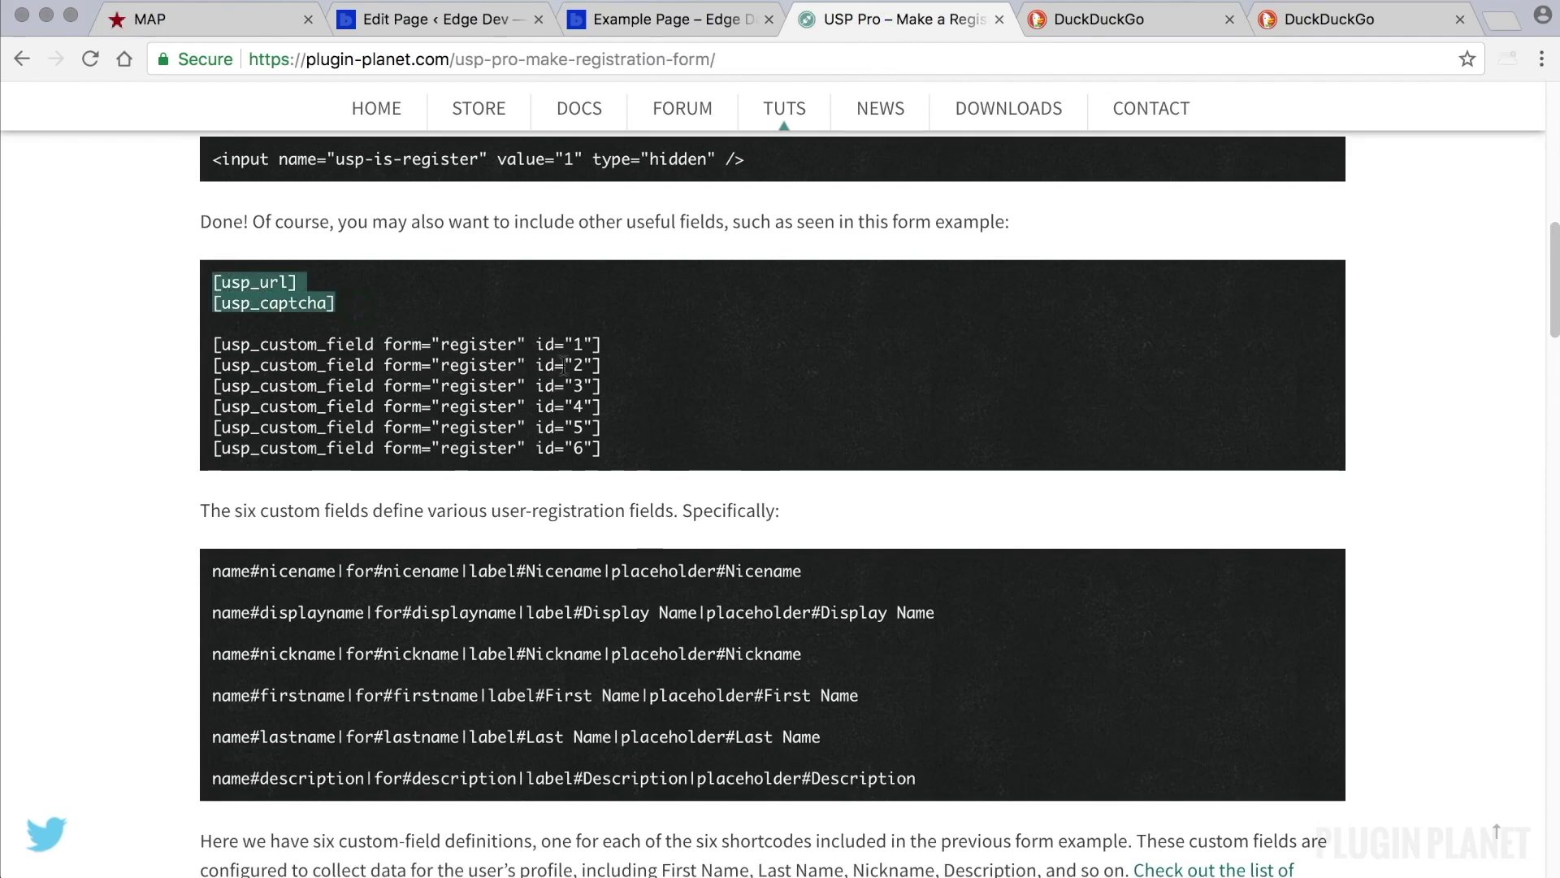
left_click(469, 19)
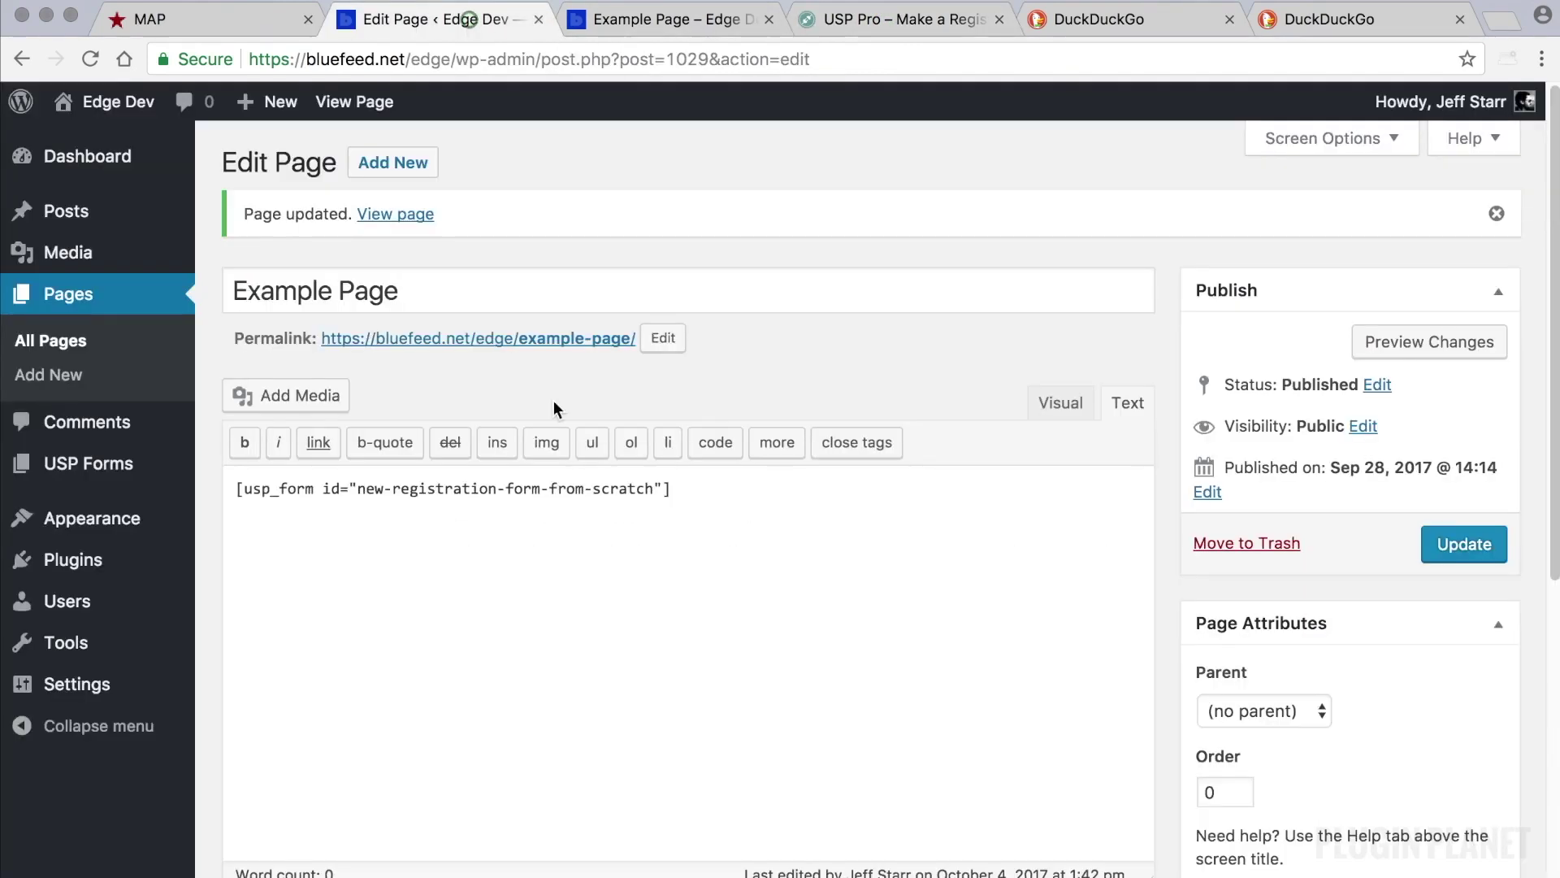
left_click(124, 463)
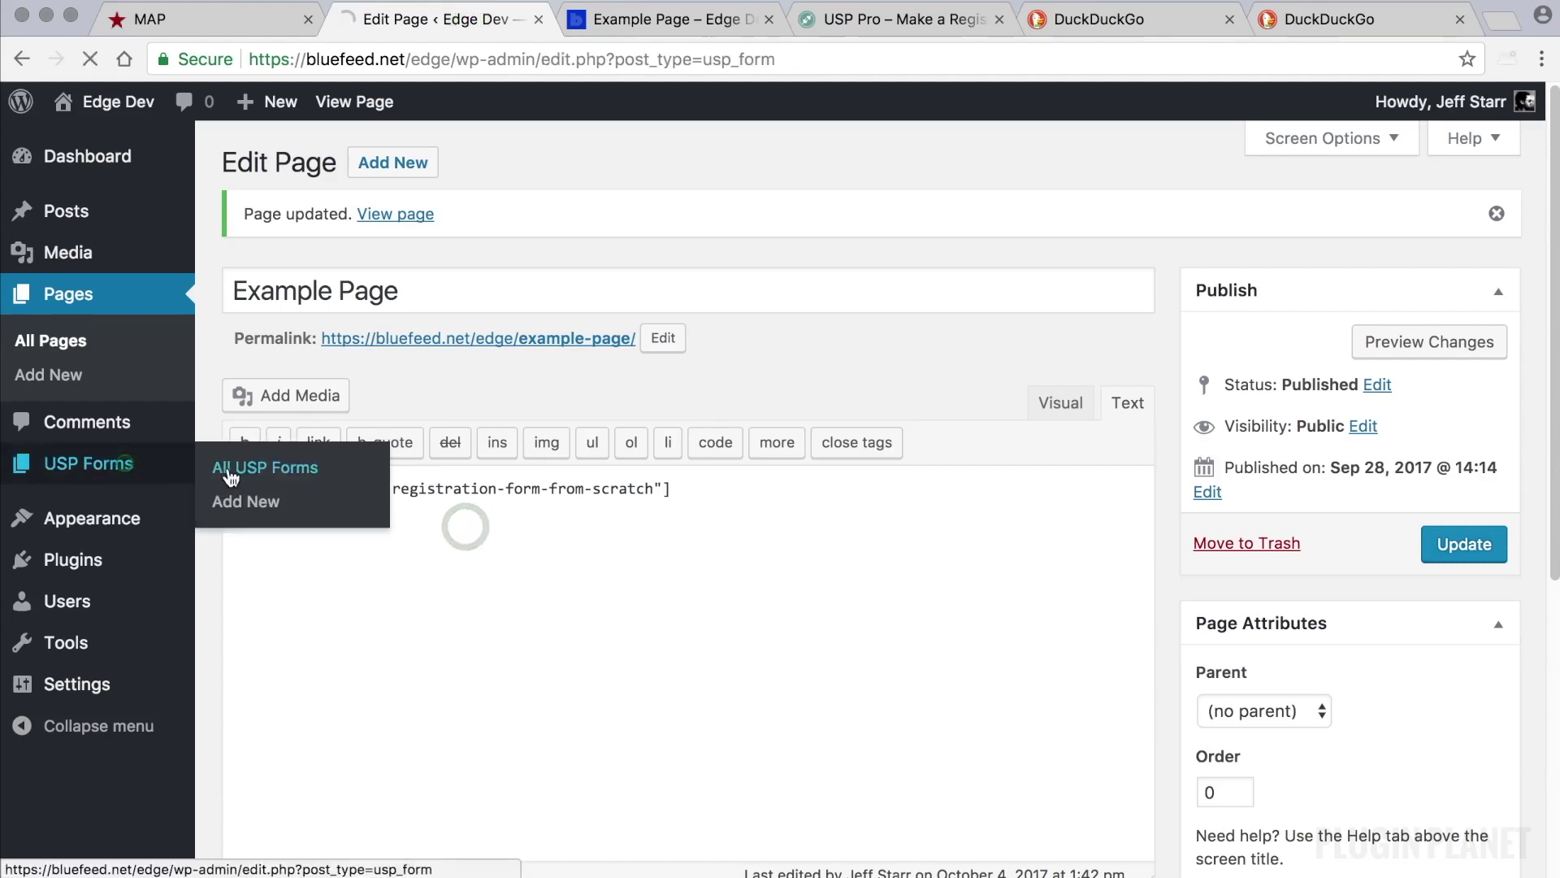
left_click(360, 340)
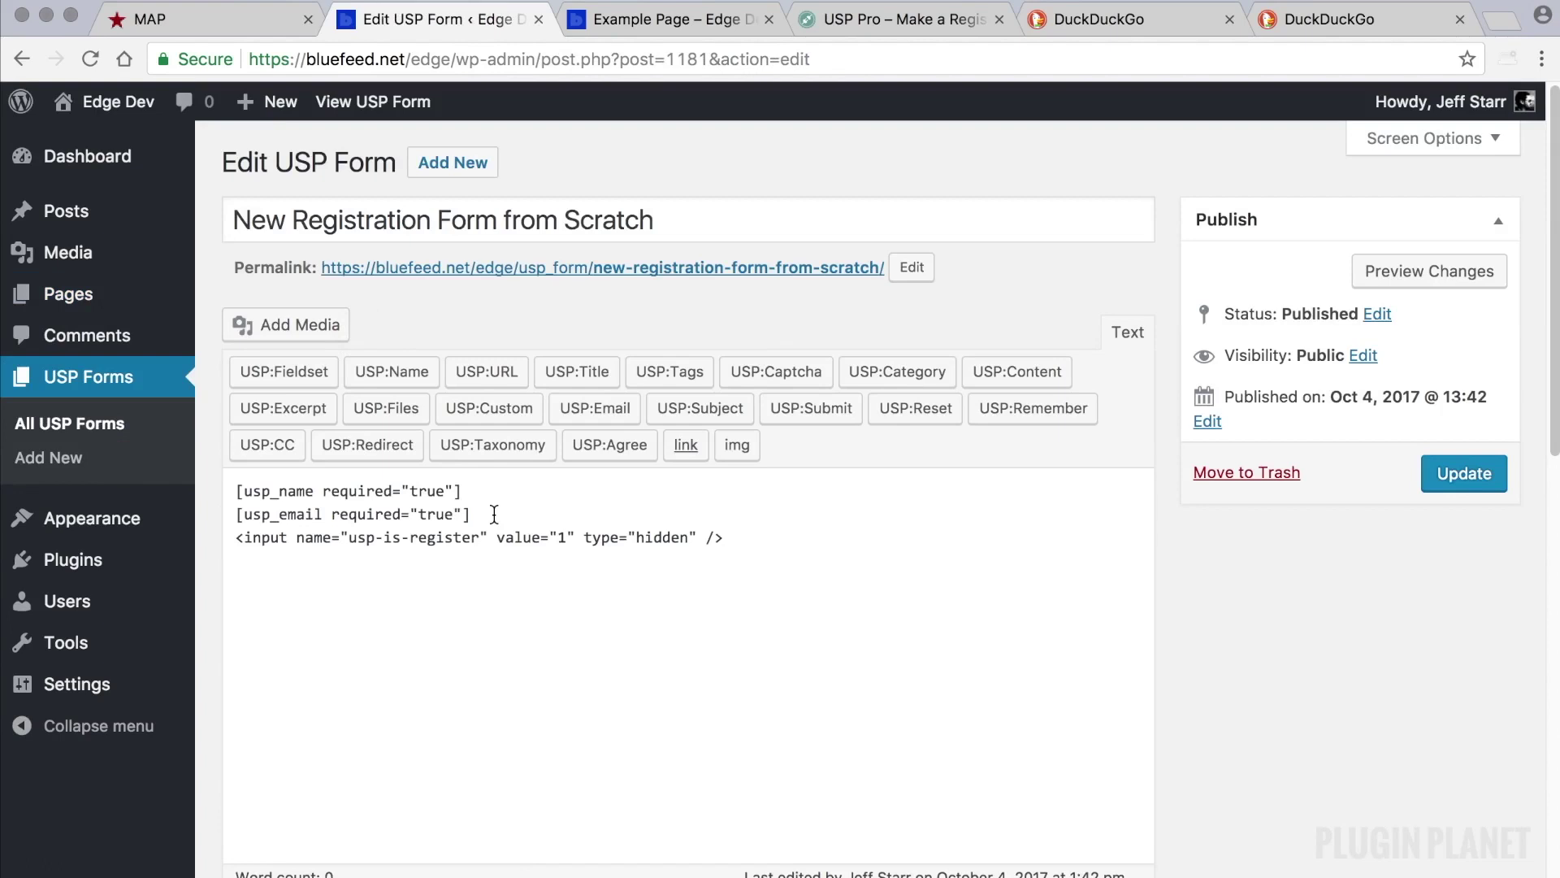
key("super+v")
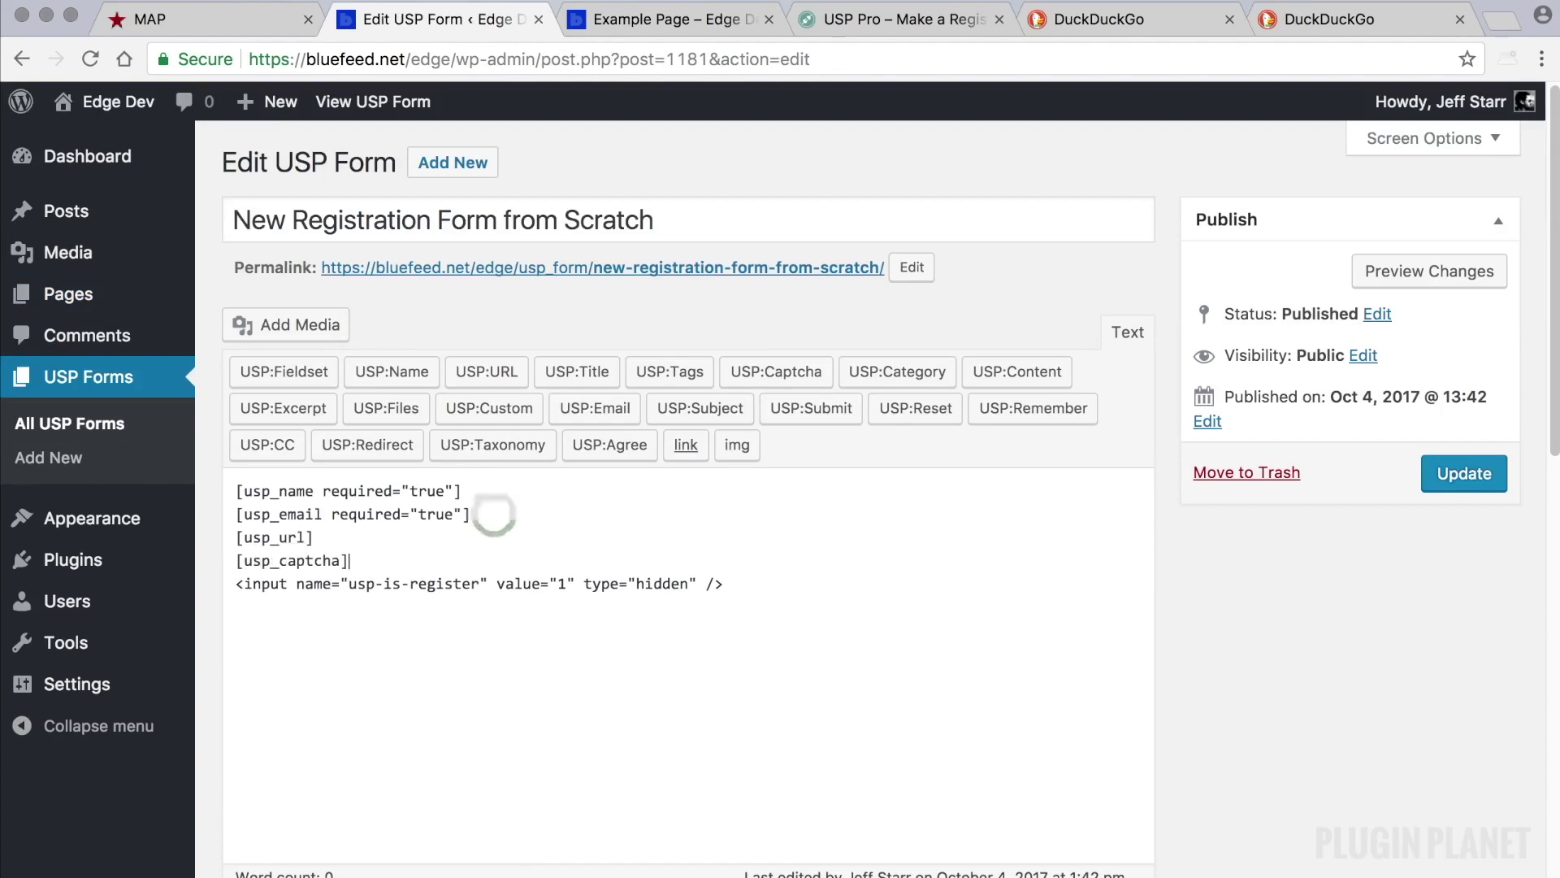
- Verify the pasted URL and captcha lines and update the registration form
left_click_drag(316, 540, 236, 538)
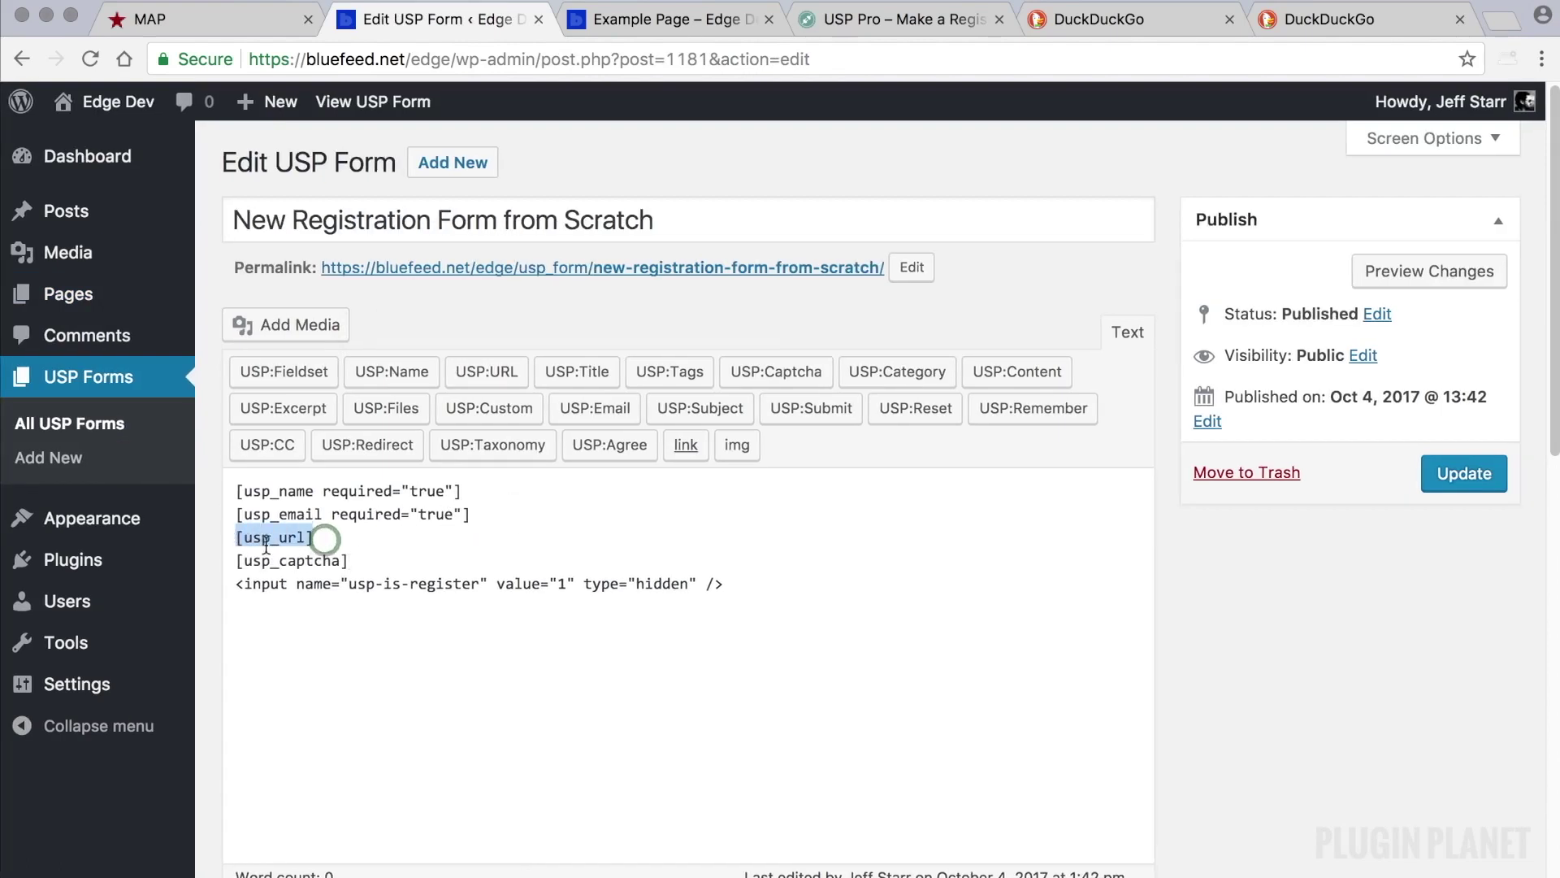
left_click_drag(351, 560, 226, 567)
left_click(365, 562)
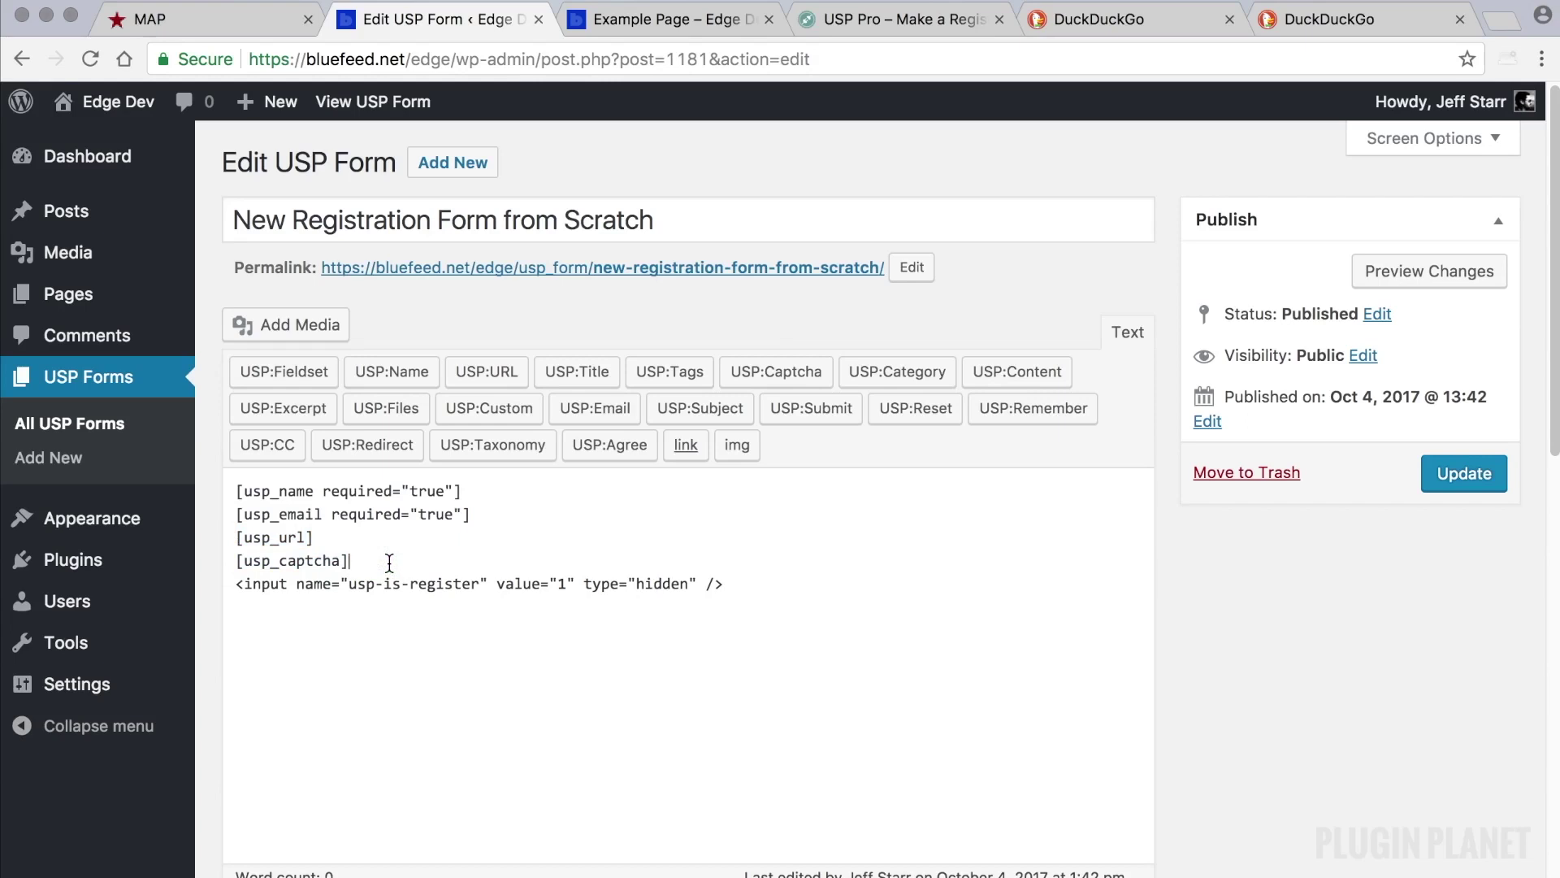
scroll(373, 556, "left", 1)
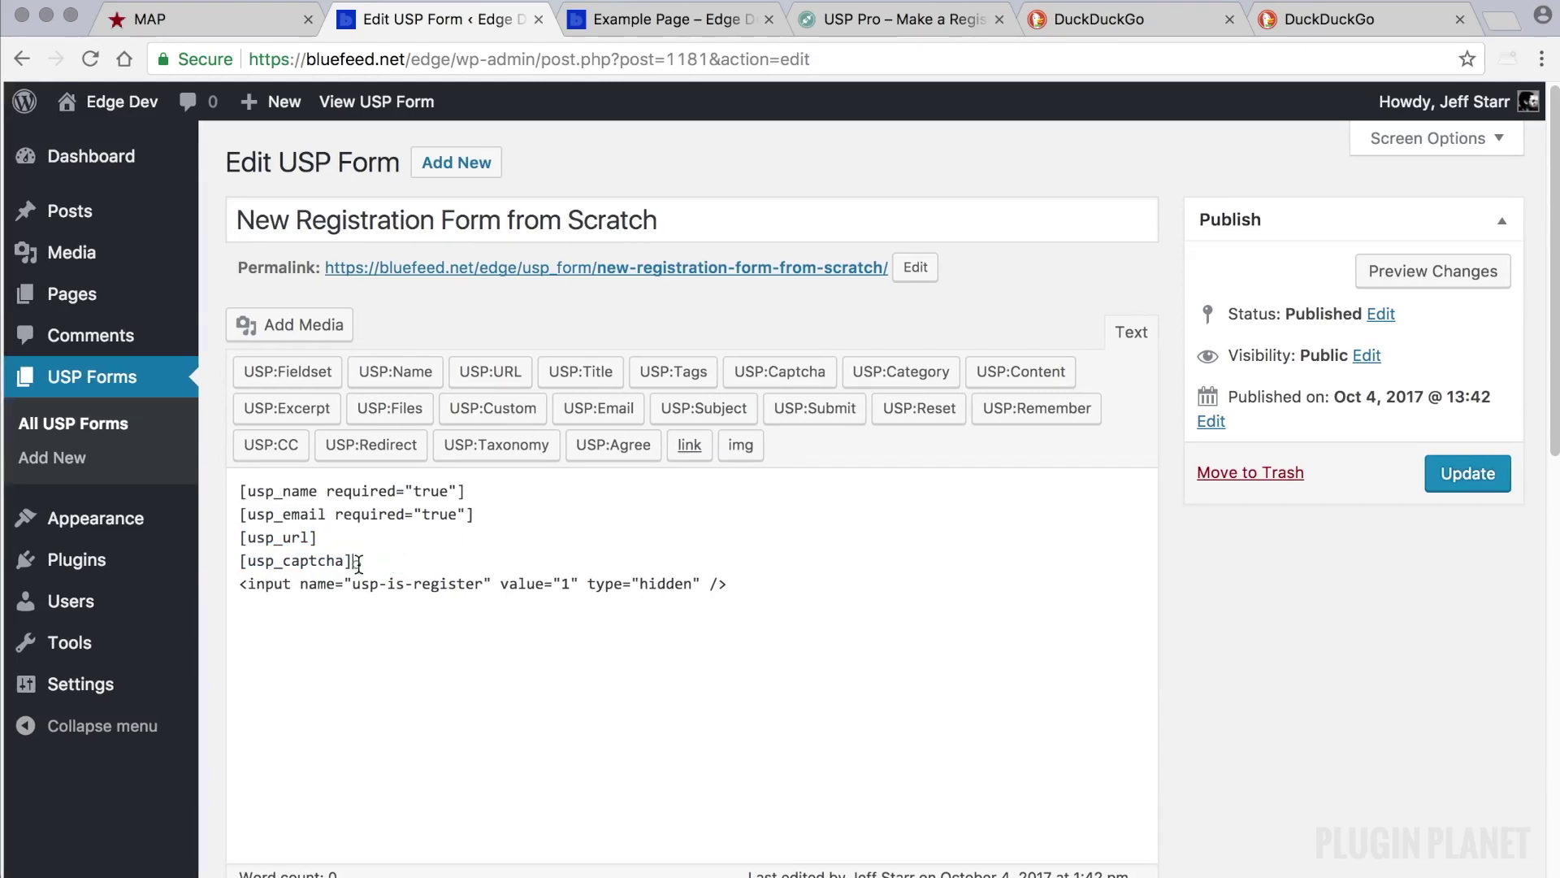
left_click(1480, 479)
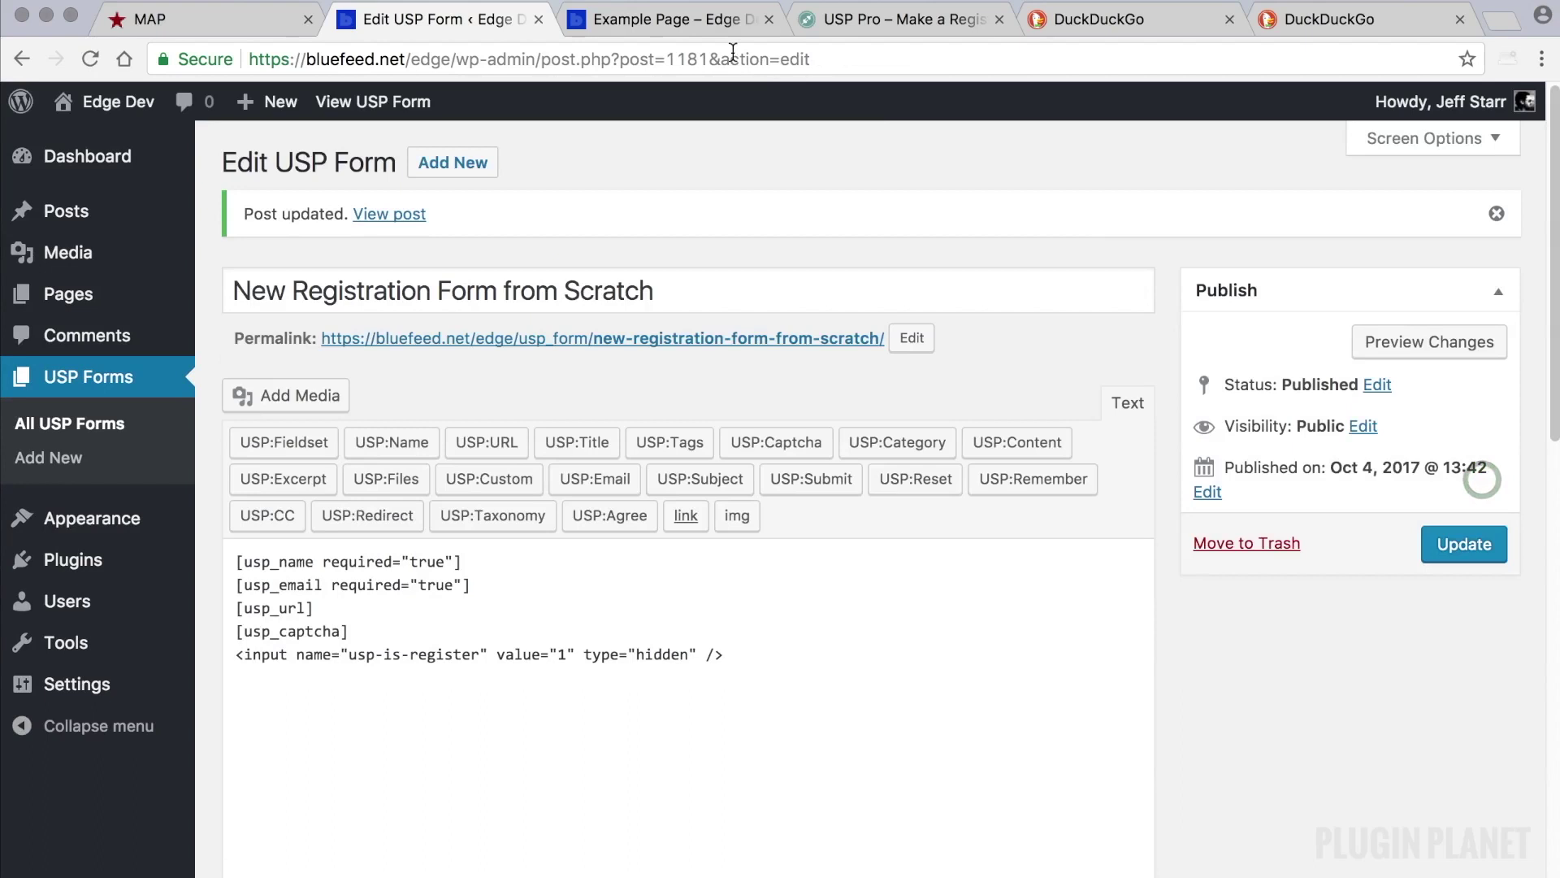
- Reload Example Page and try the new Post URL and 1 + 1 = captcha fields
left_click(716, 20)
key("super+r")
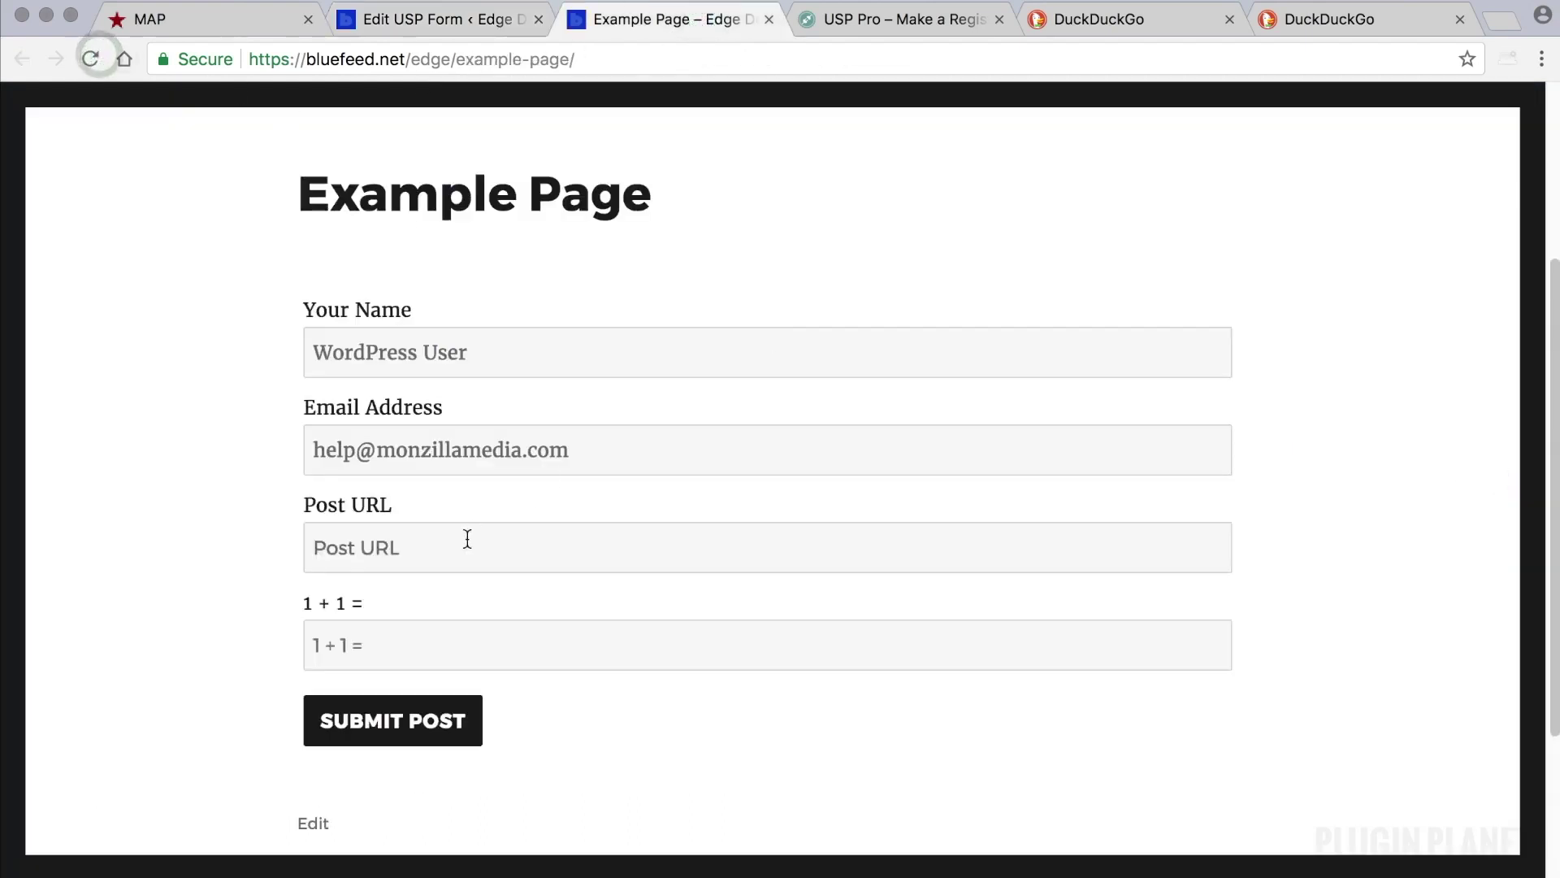
left_click(467, 539)
left_click(407, 644)
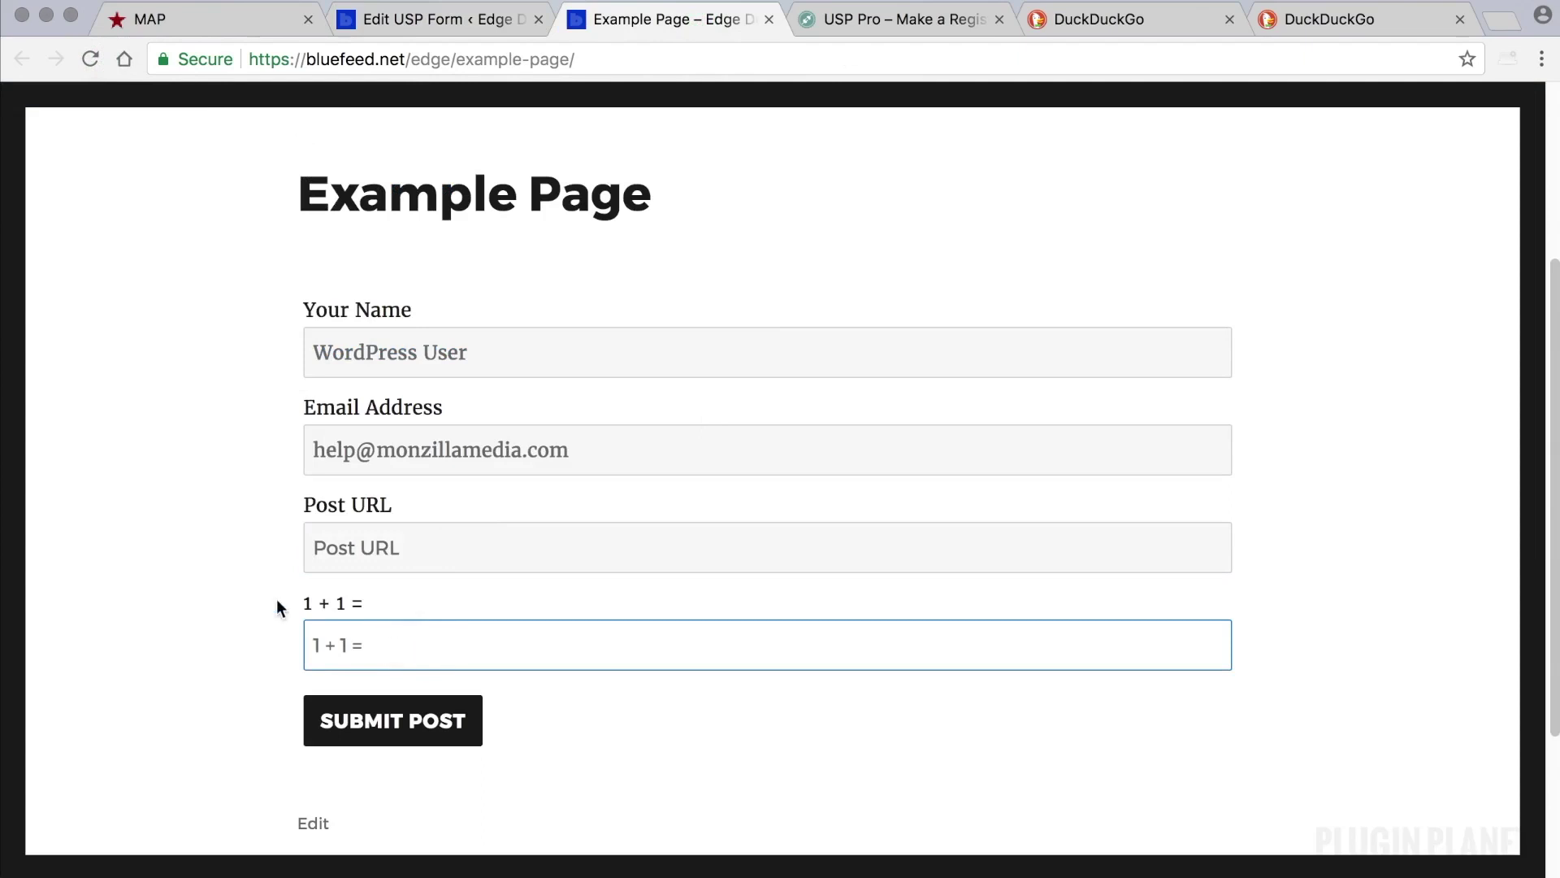
left_click(227, 589)
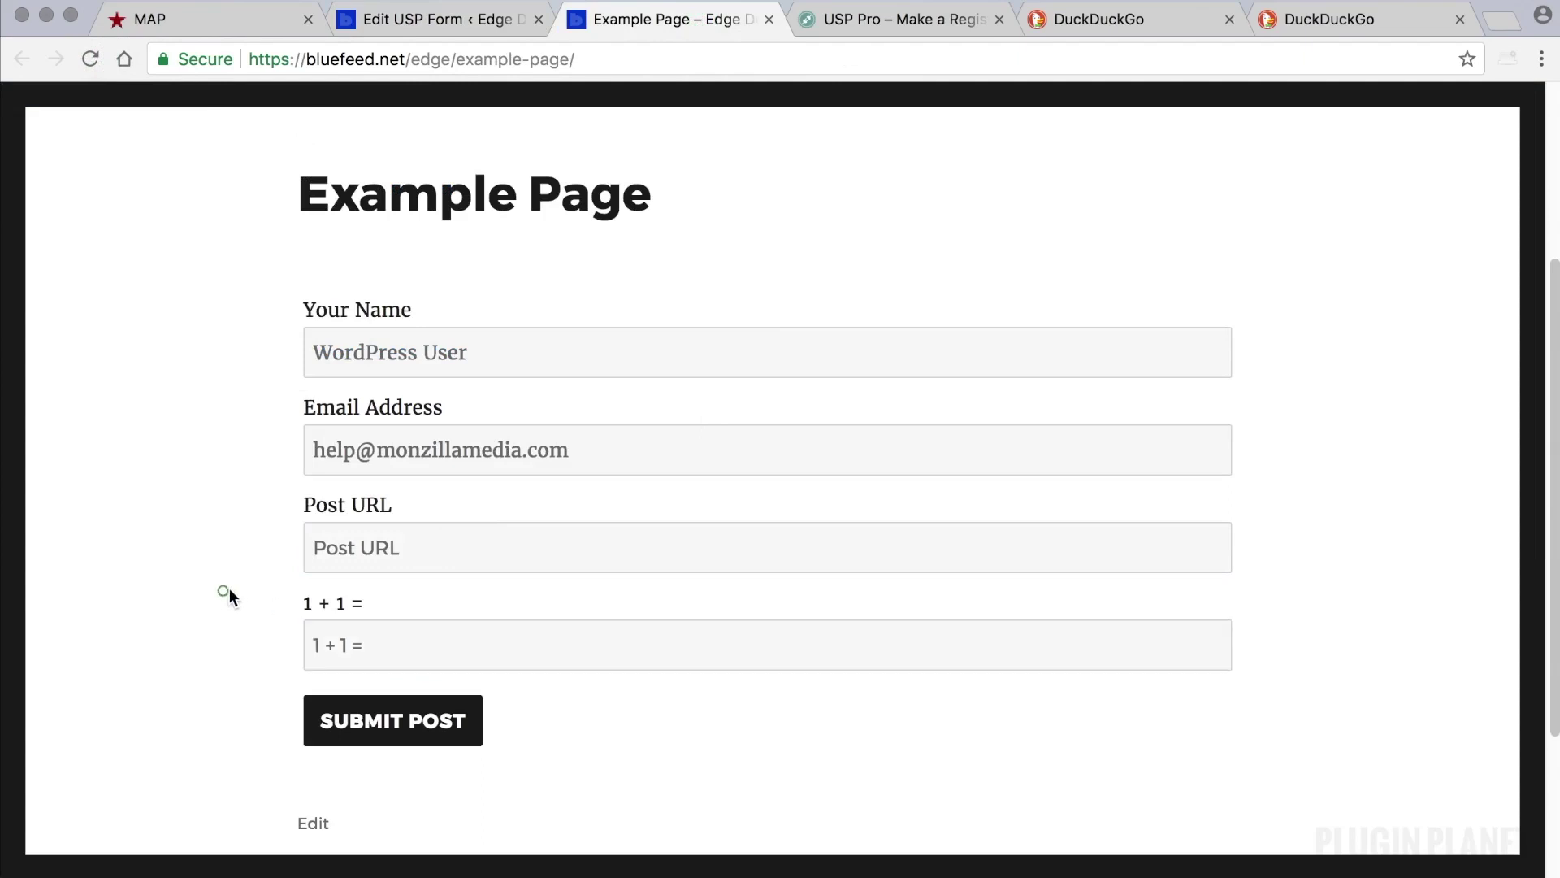
left_click(443, 21)
- Replace the plain [usp_url] line with a required URL field via USP:URL
left_click_drag(338, 609, 227, 614)
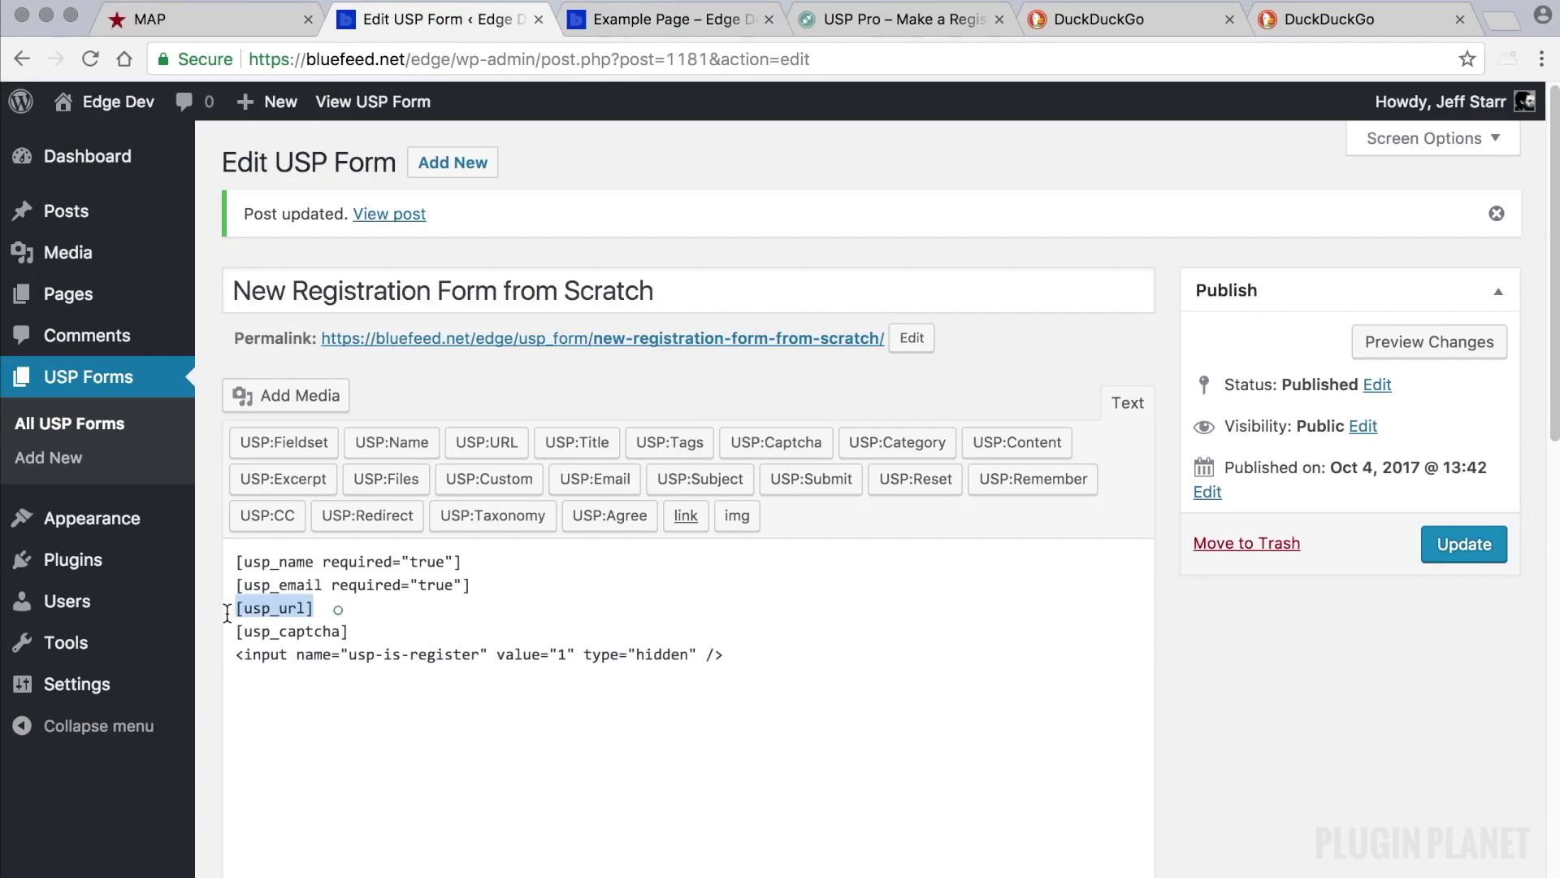
key("BackSpace")
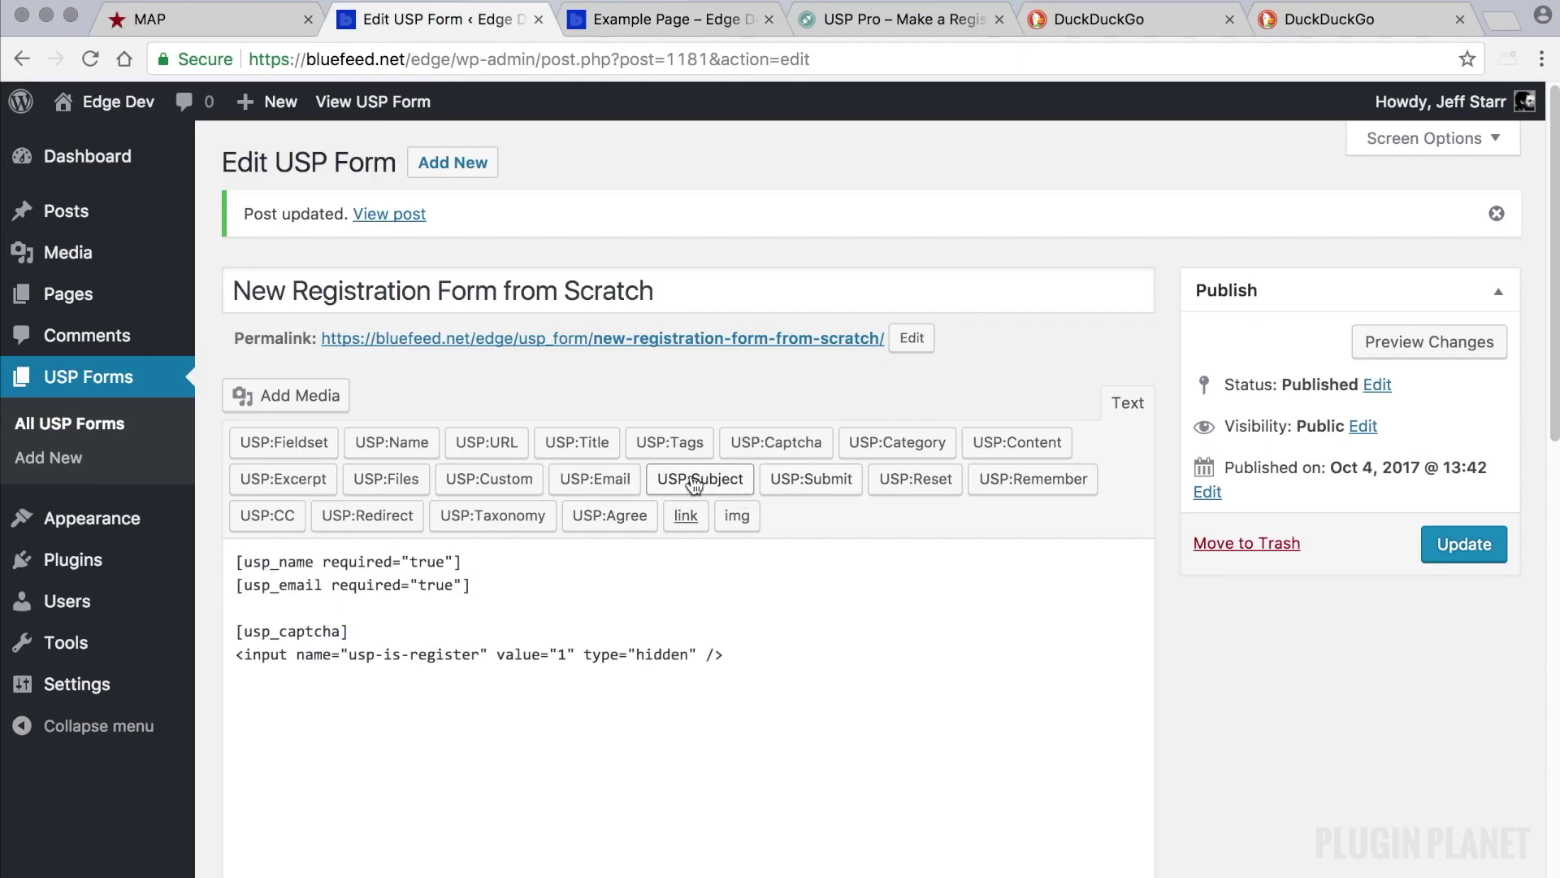
left_click(494, 443)
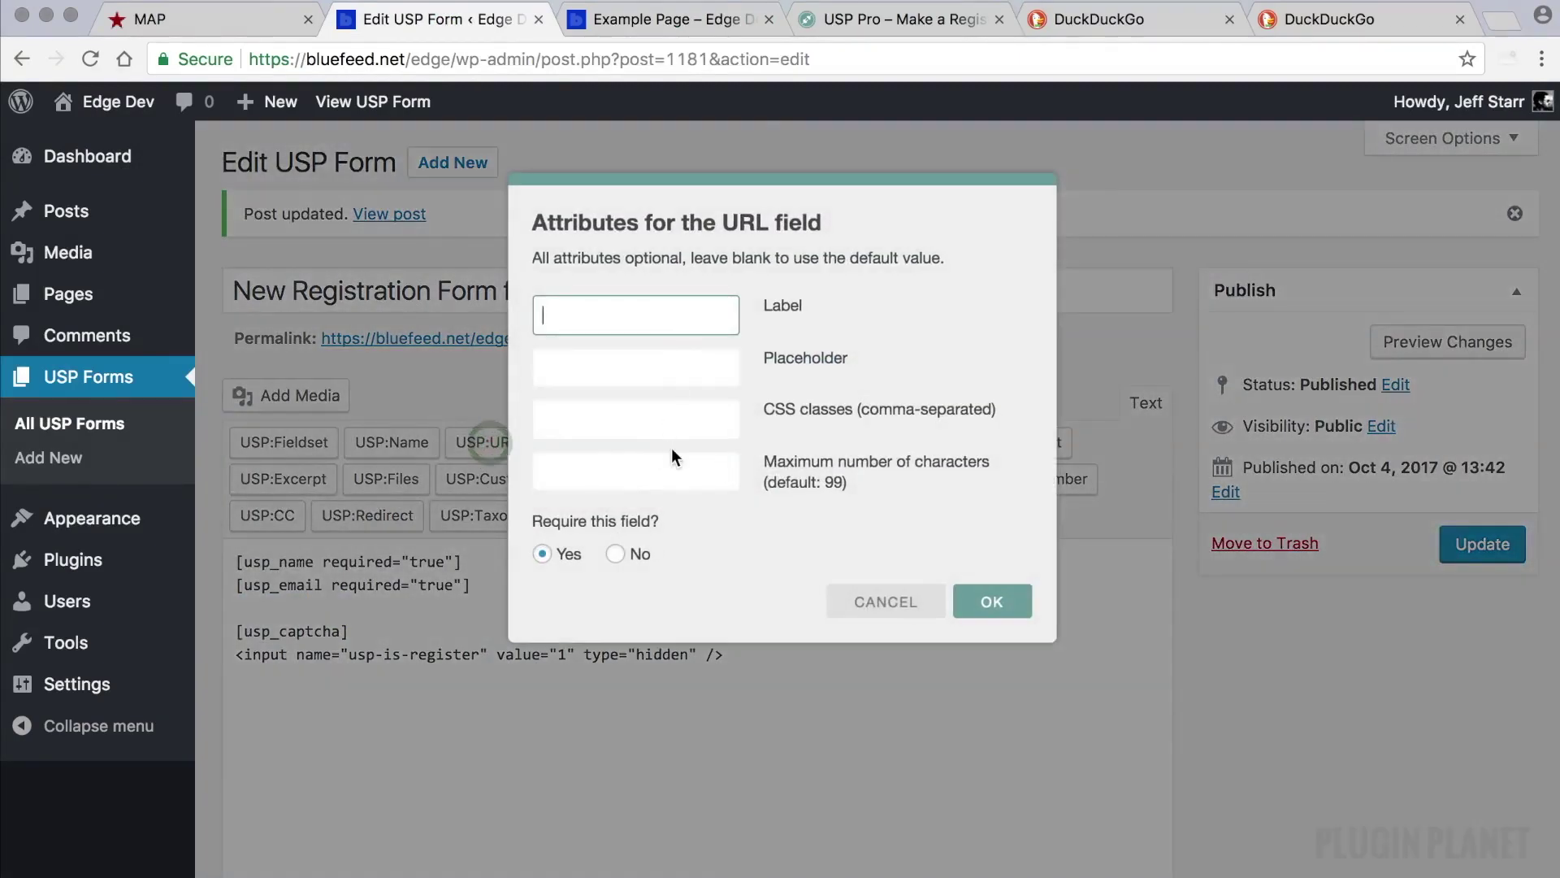
left_click(993, 603)
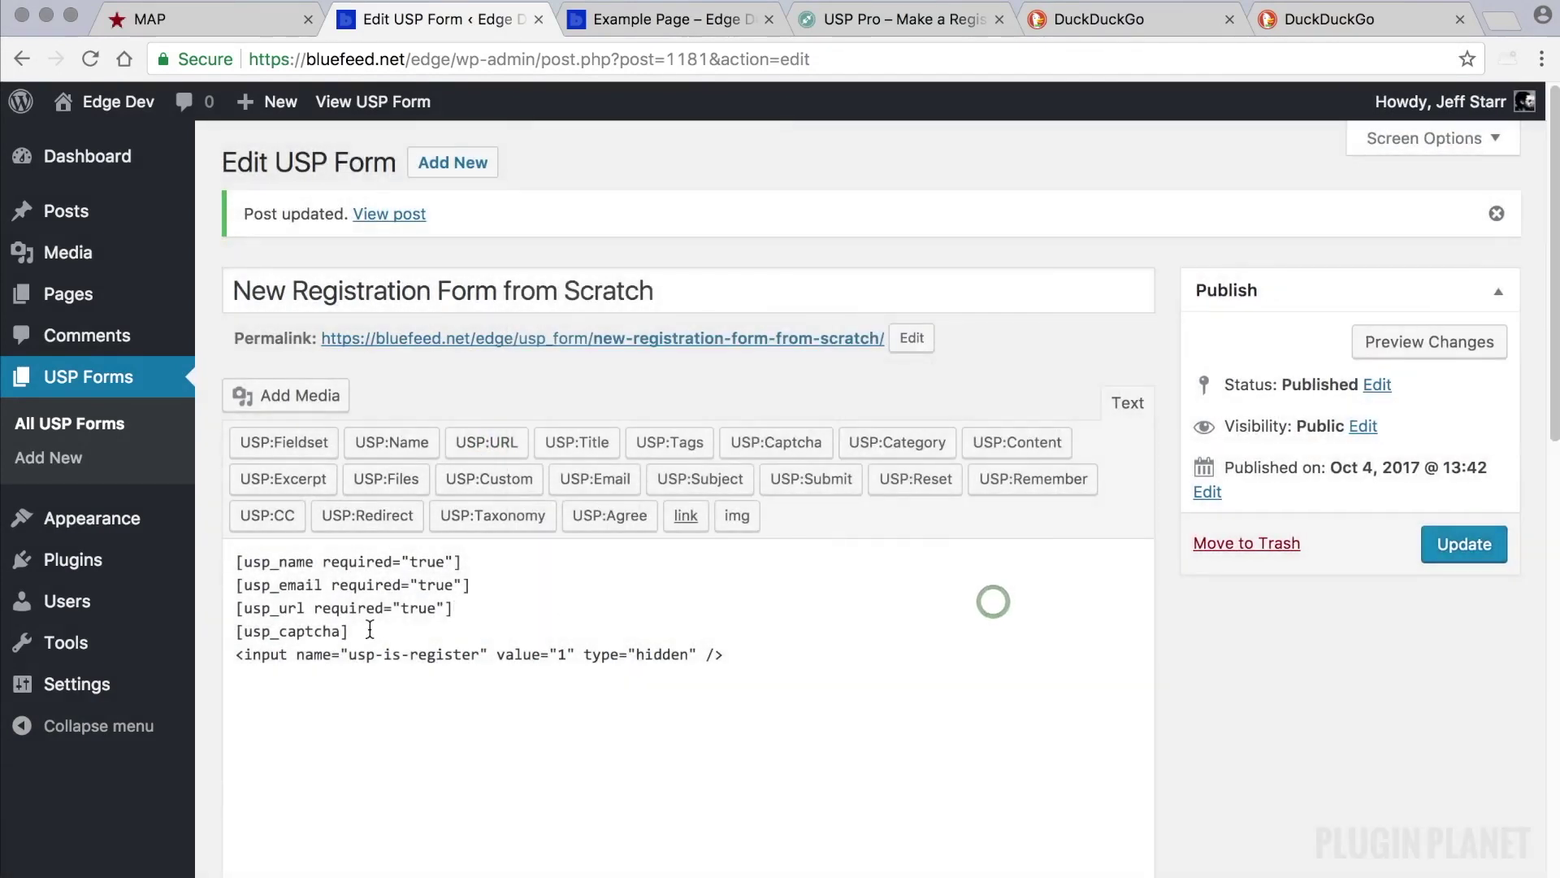
- Reinsert a default captcha field via USP:Captcha, update the form, and reload Example Page
left_click_drag(369, 632, 236, 631)
key("BackSpace")
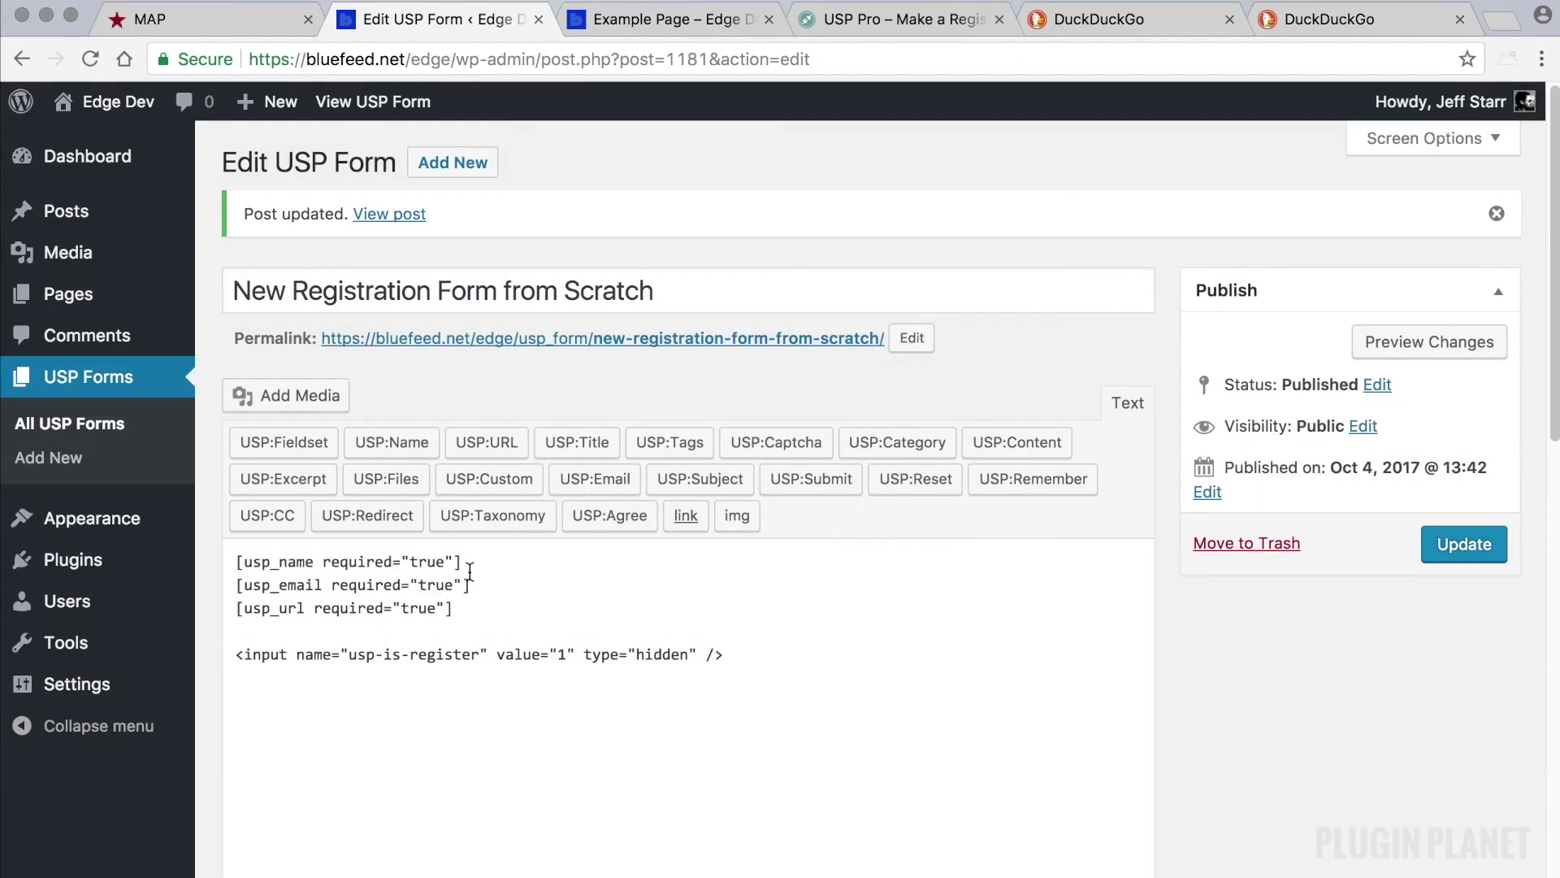
left_click(791, 445)
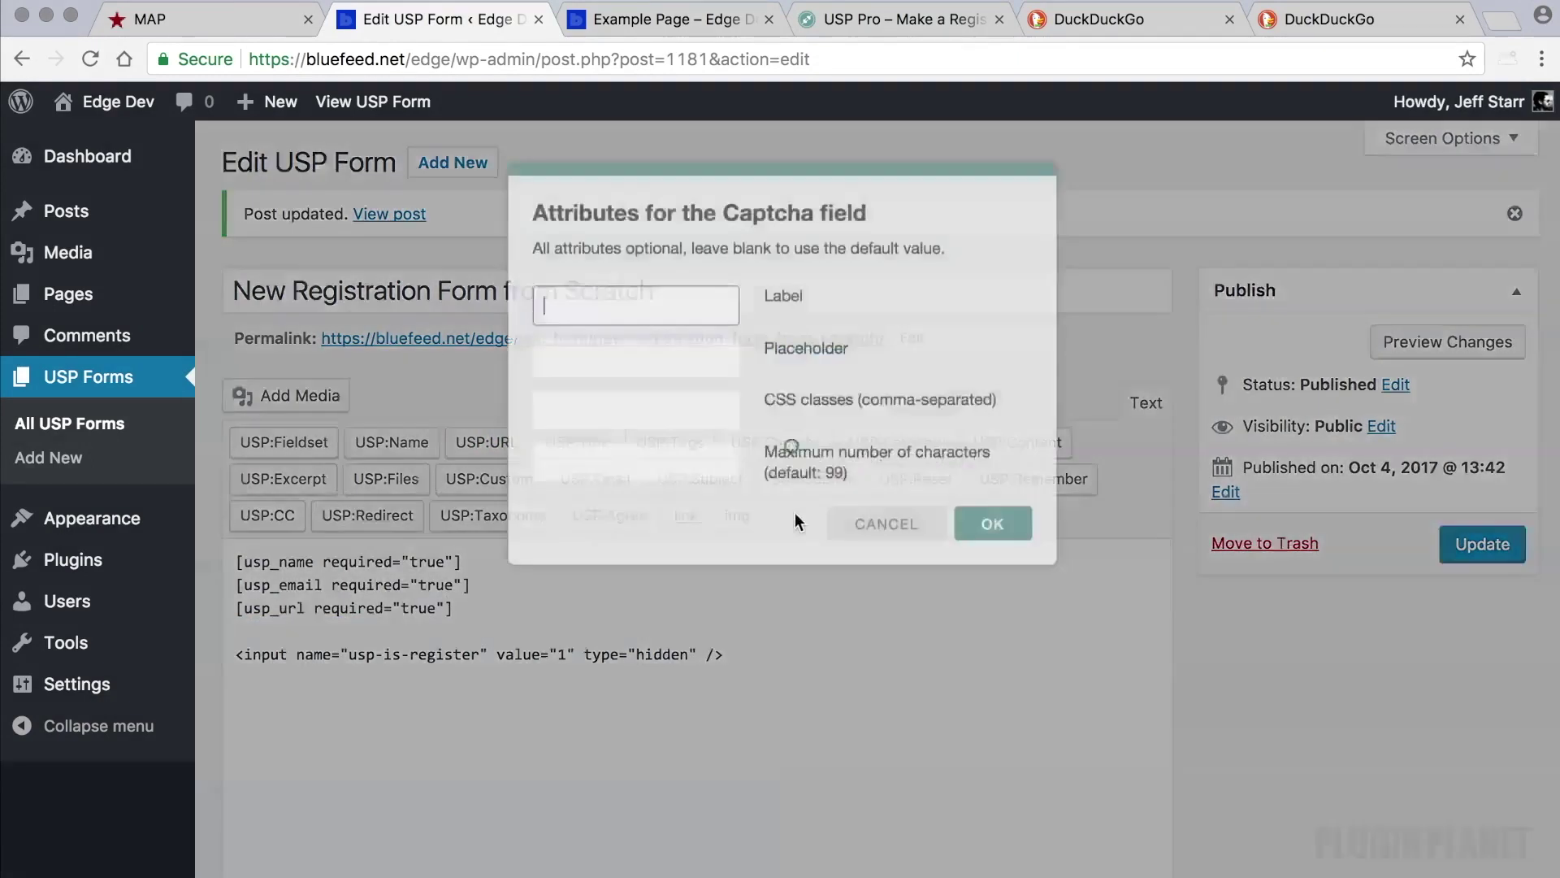
left_click(967, 533)
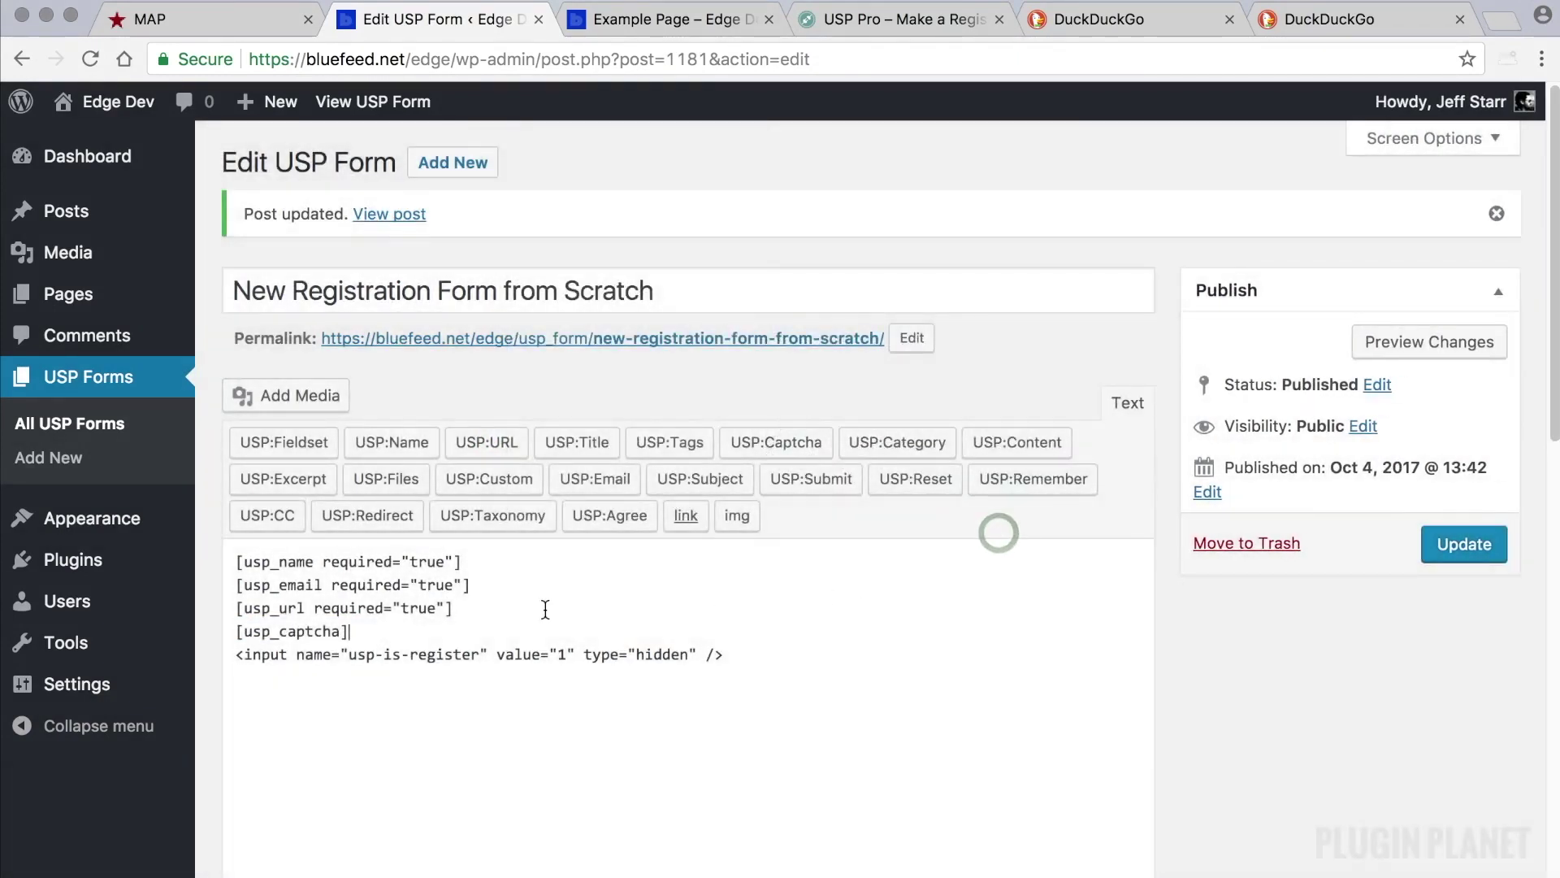
left_click(1464, 544)
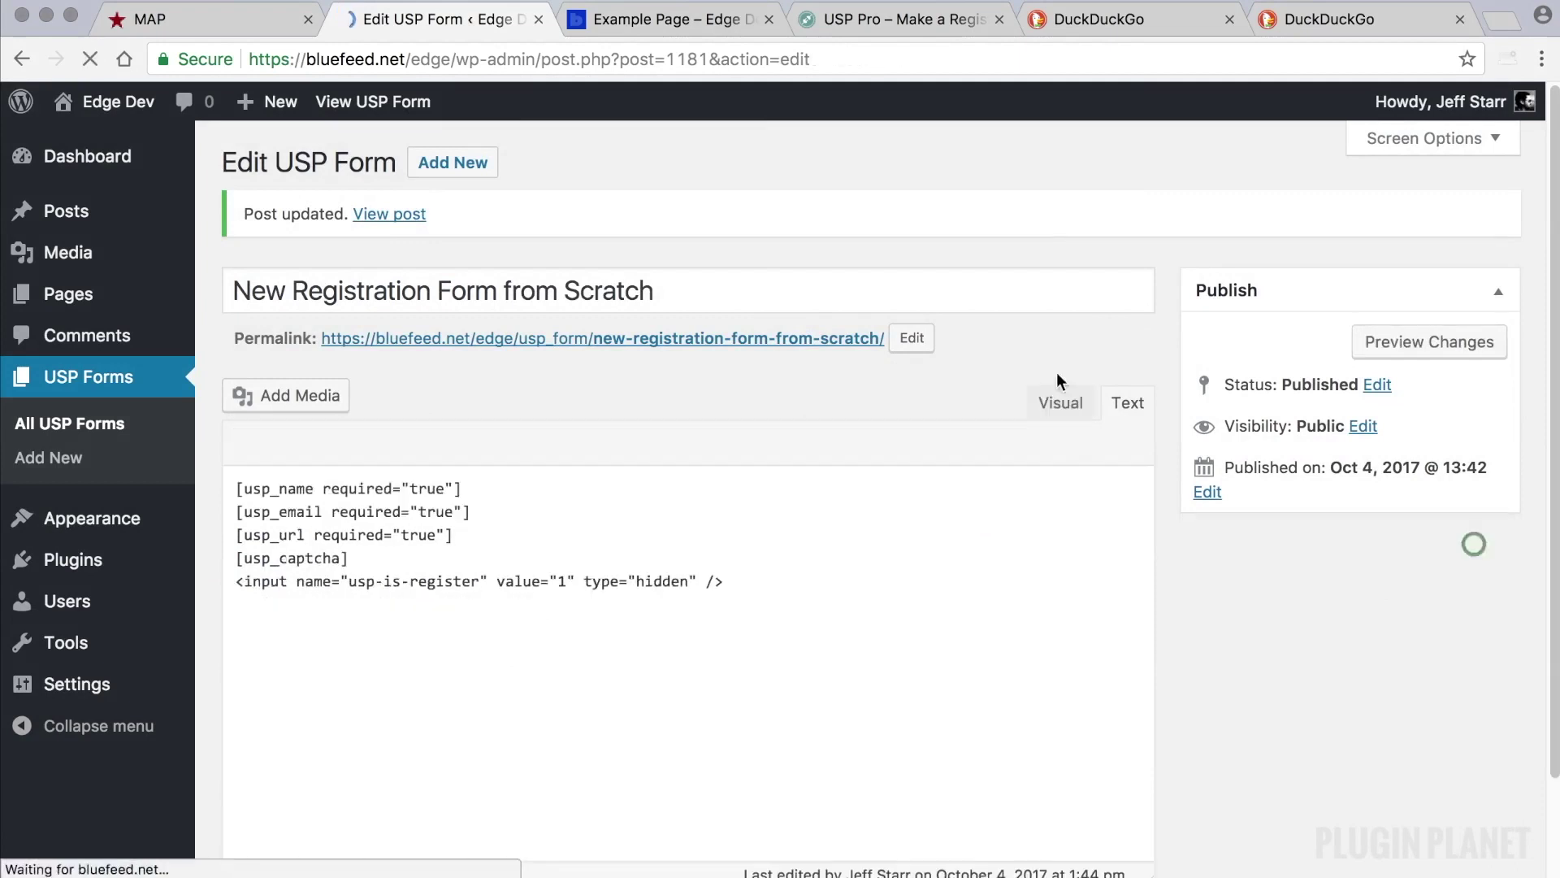
left_click(687, 19)
left_click(89, 60)
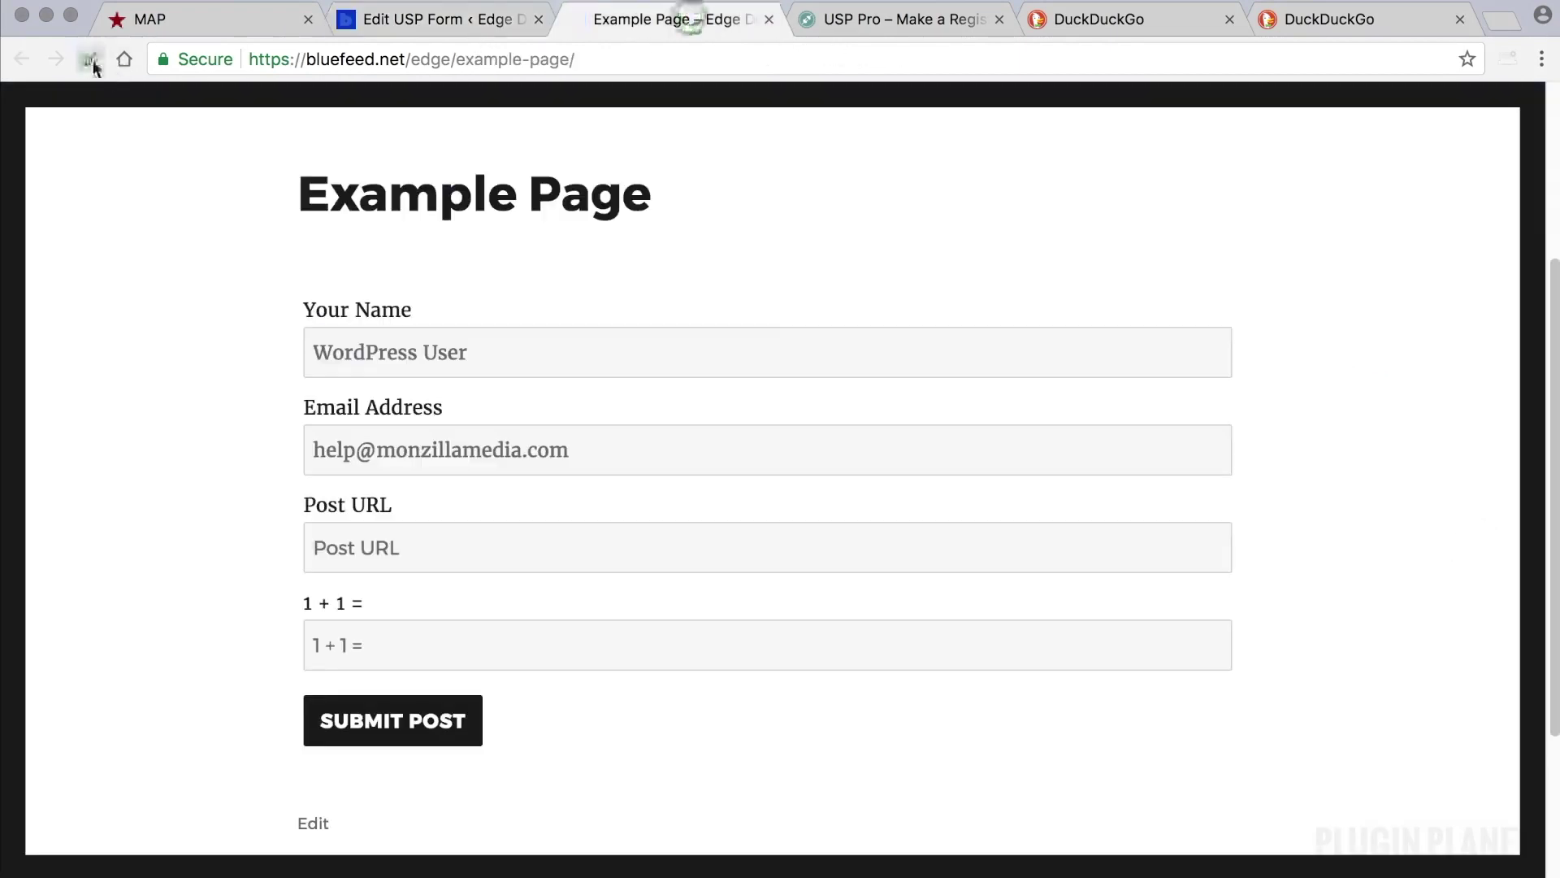
- Delete required="true" from the name, email and URL shortcodes and update the form
left_click(427, 19)
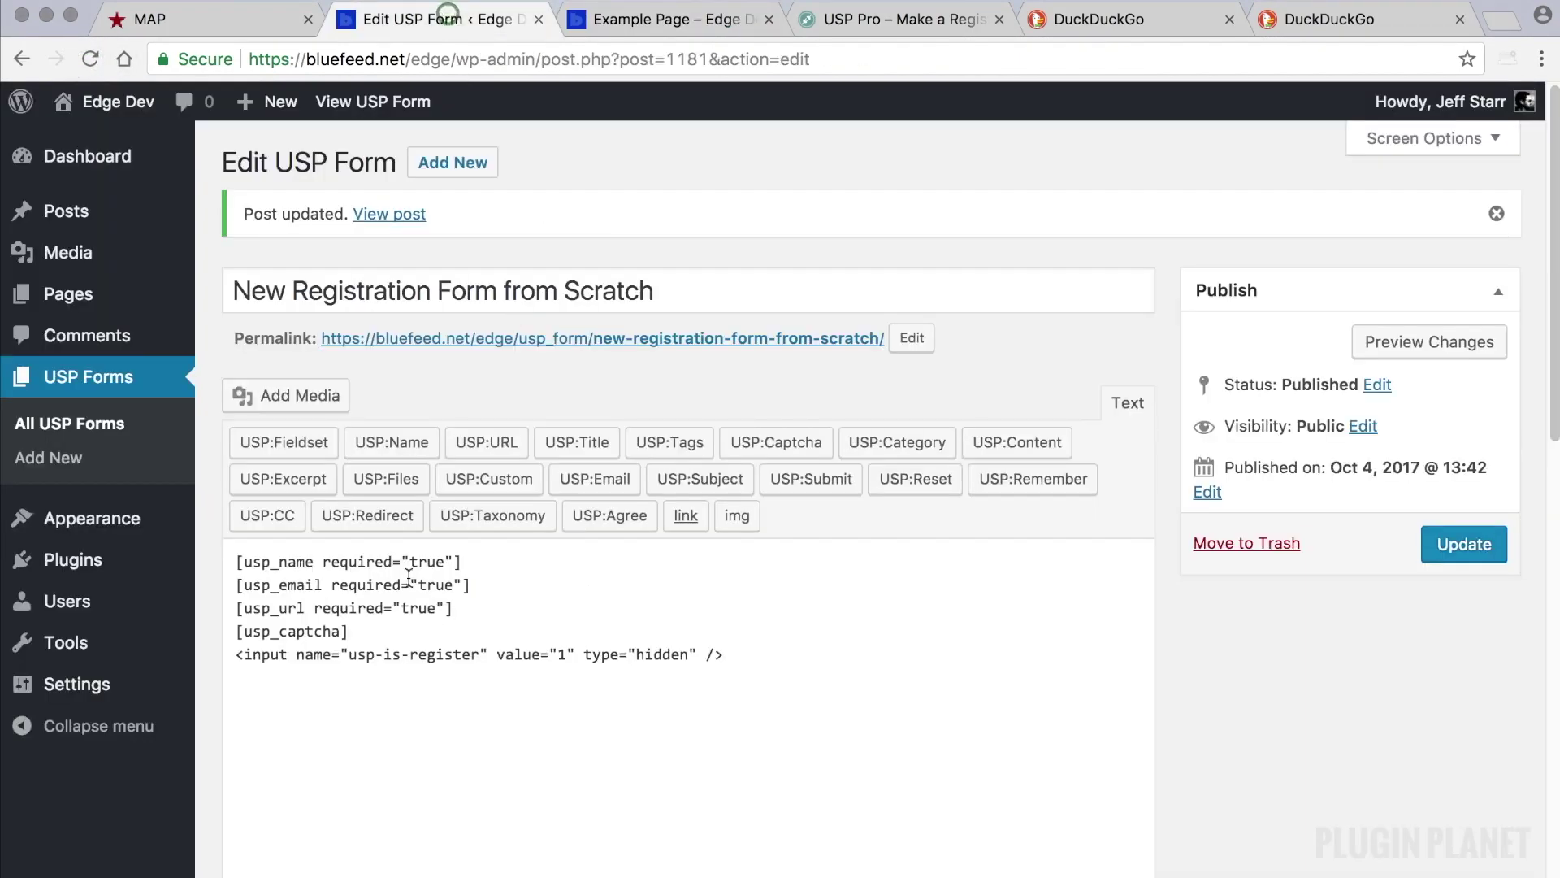
left_click_drag(455, 563, 323, 584)
left_click_drag(489, 576, 323, 546)
scroll(422, 558, "down", 1)
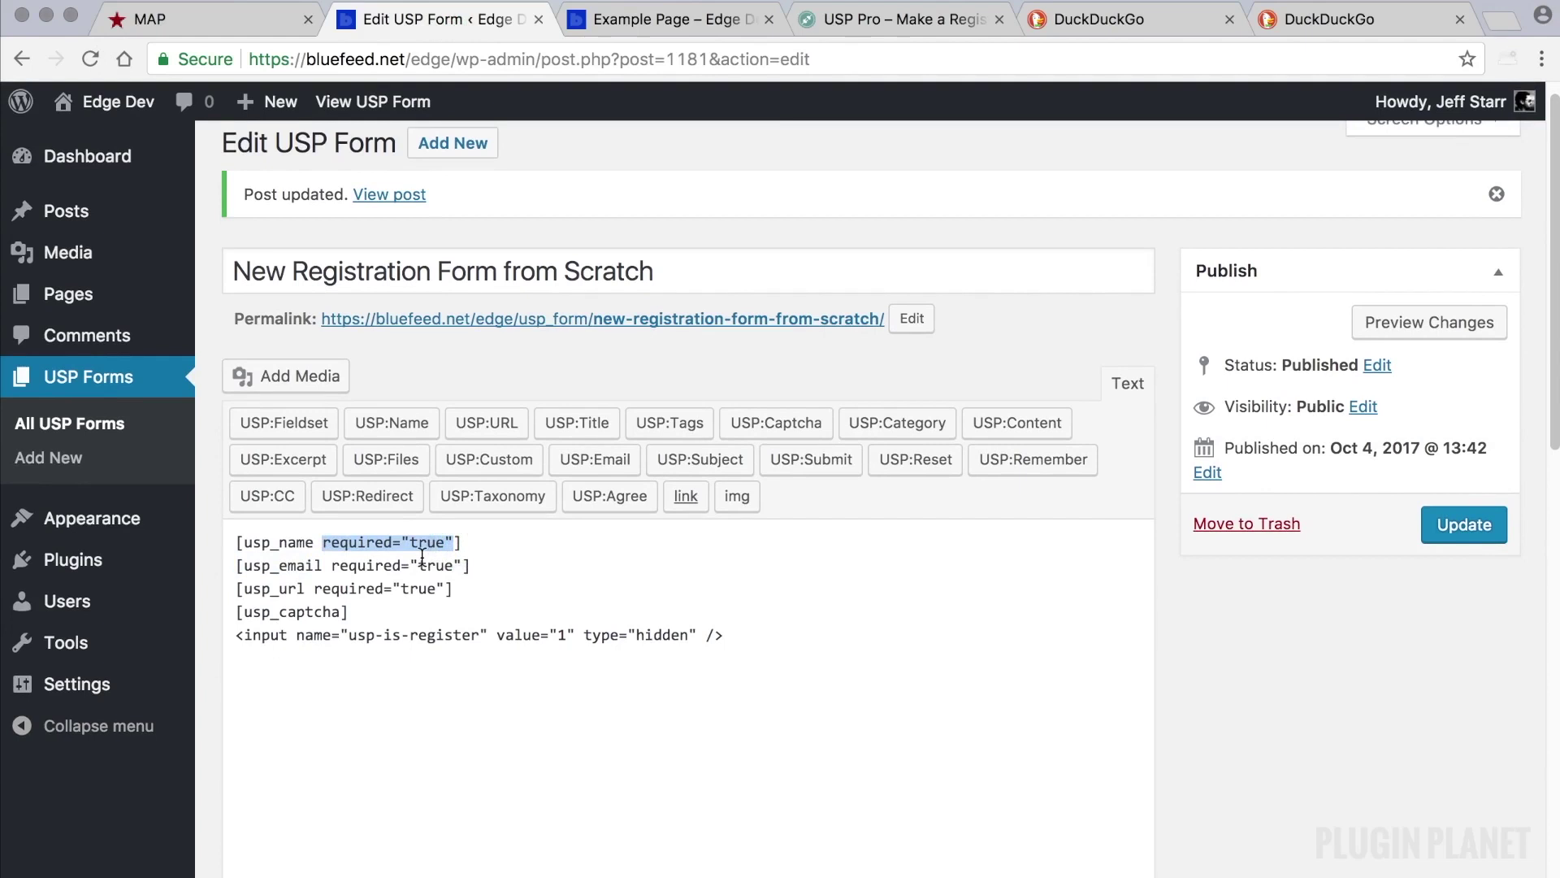
key("BackSpace")
key("BackSpace")
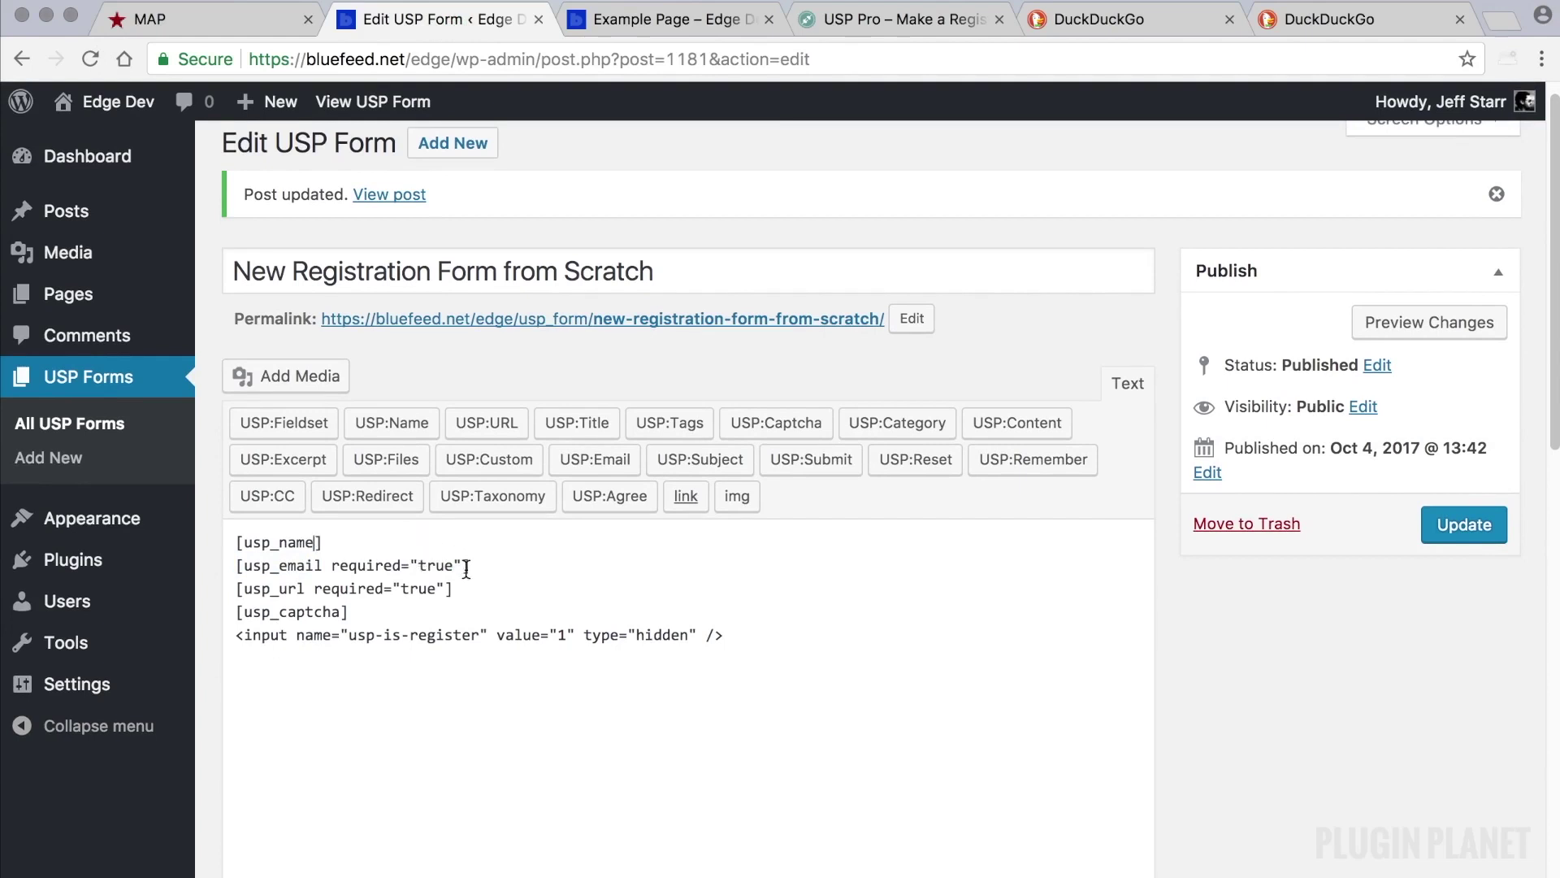
scroll(467, 568, "up", 1)
left_click_drag(466, 568, 332, 575)
key("BackSpace")
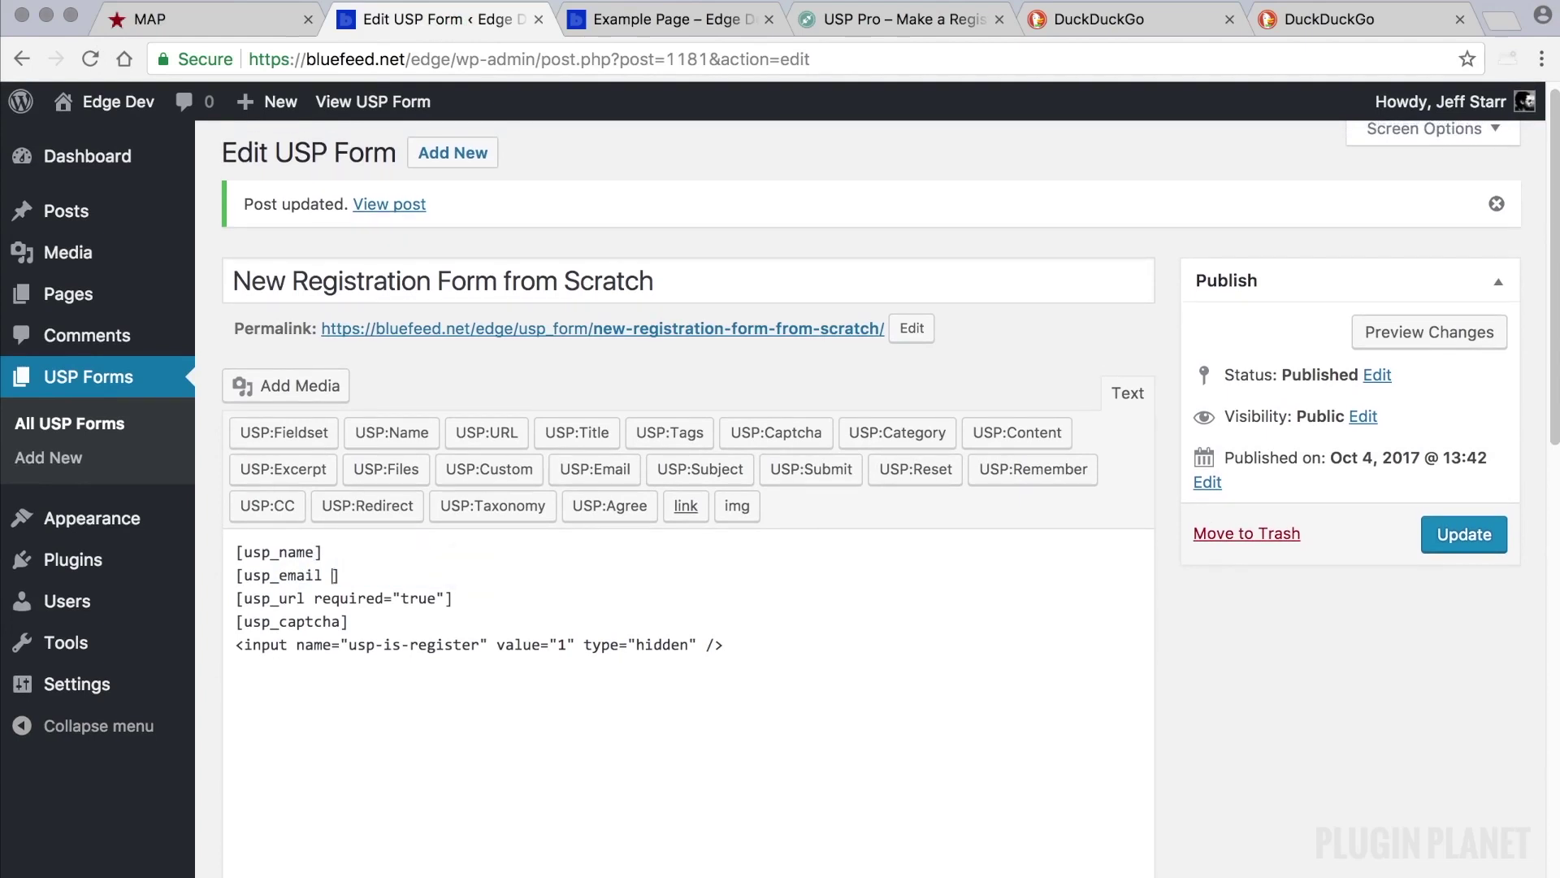
left_click_drag(449, 601, 312, 599)
key("BackSpace")
key("BackSpace")
left_click(1428, 546)
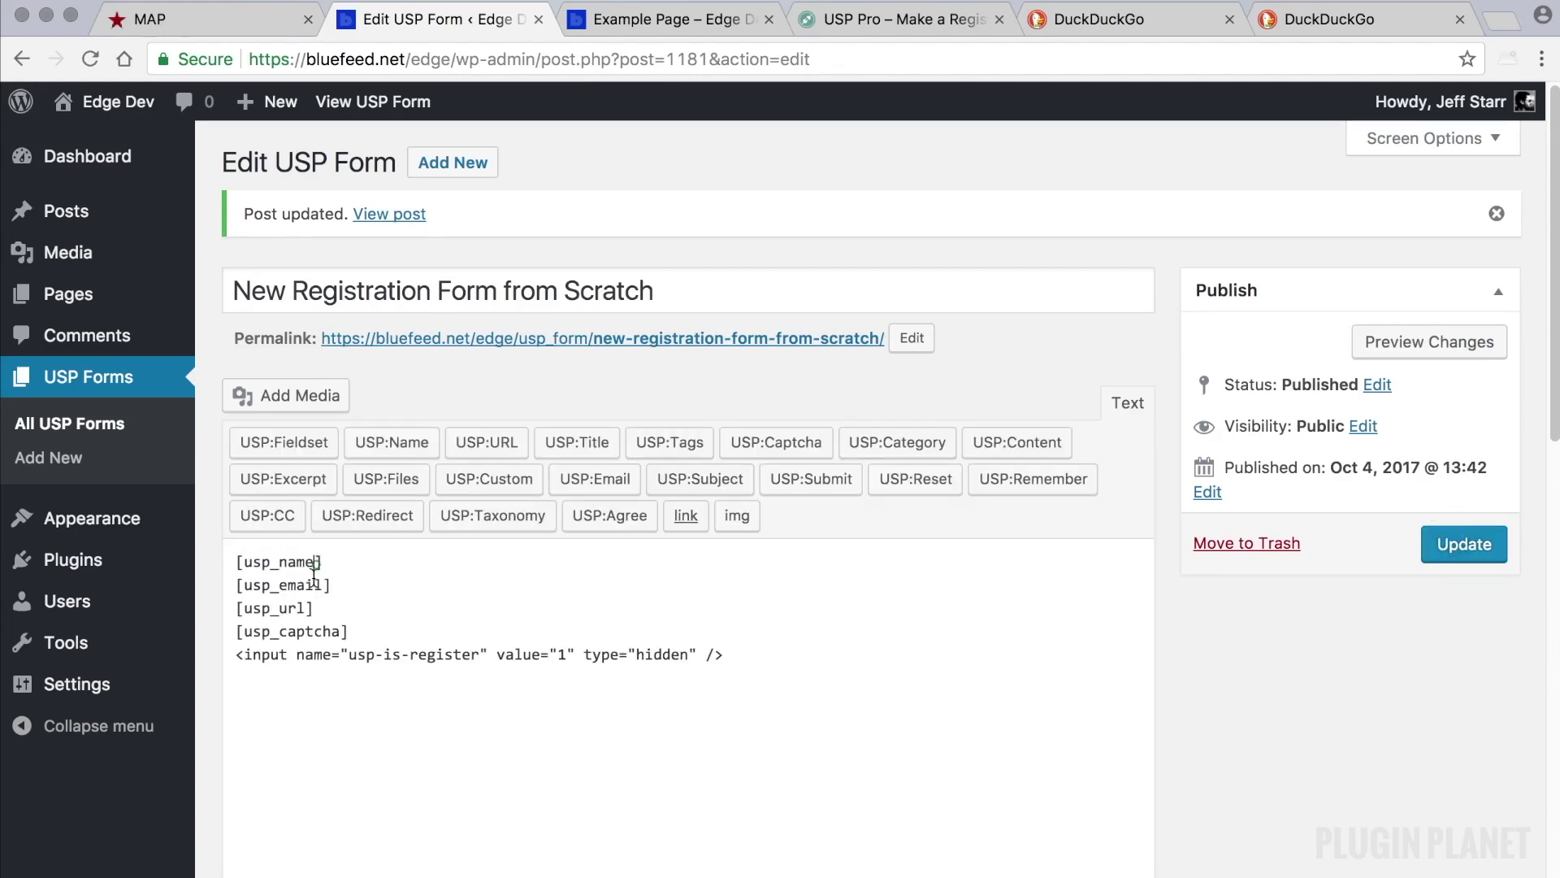
- Remove the name field's required attribute once more, then undo to bring it back
type("required=\"true")
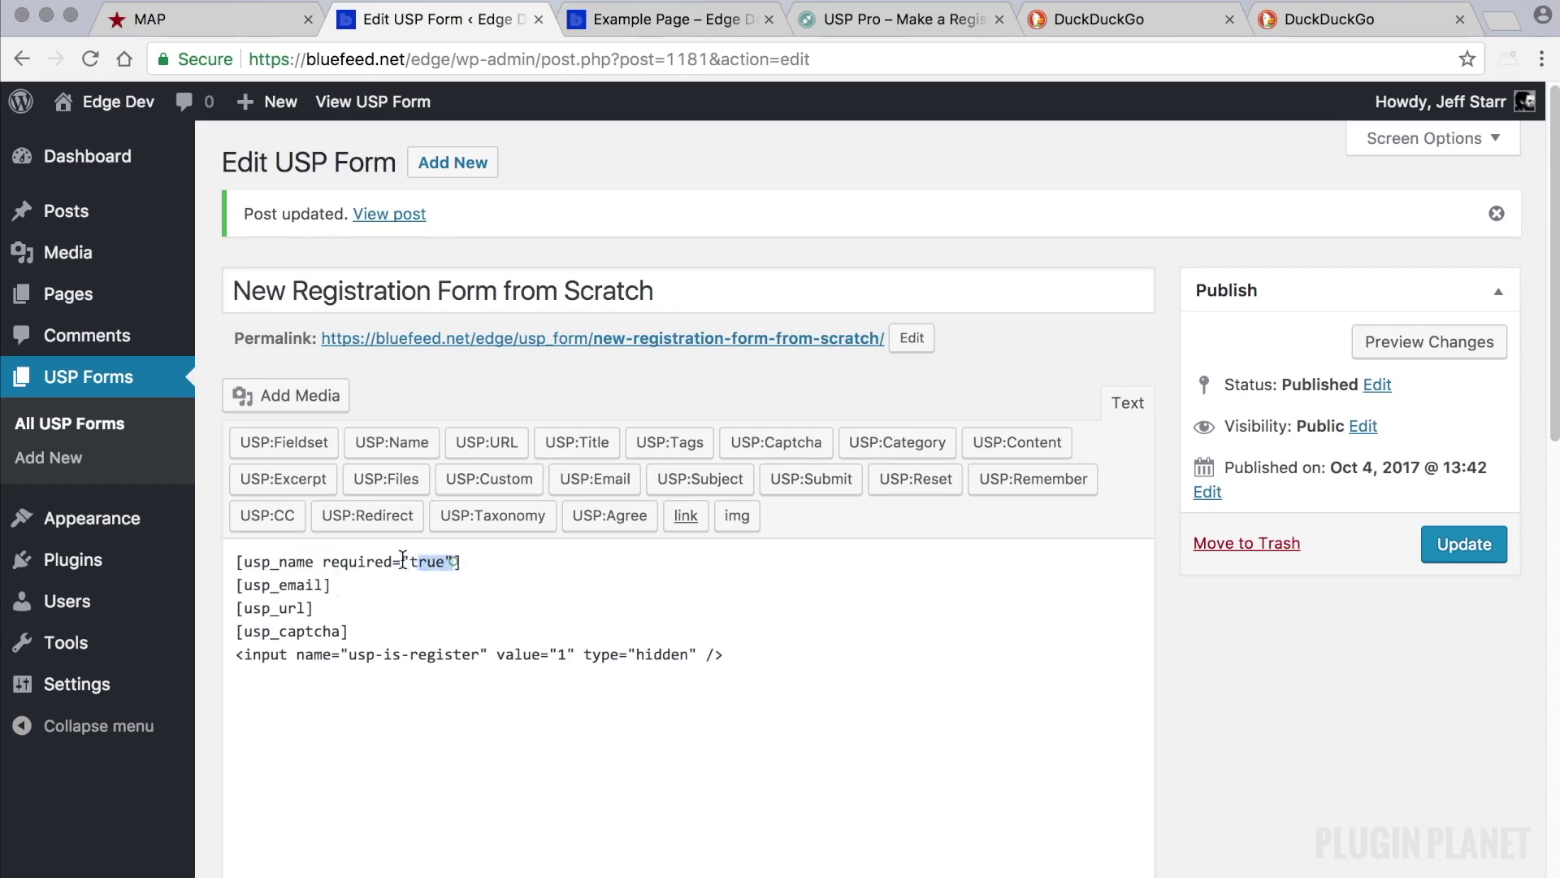
left_click_drag(402, 560, 323, 561)
key("super+c")
key("BackSpace")
key("BackSpace")
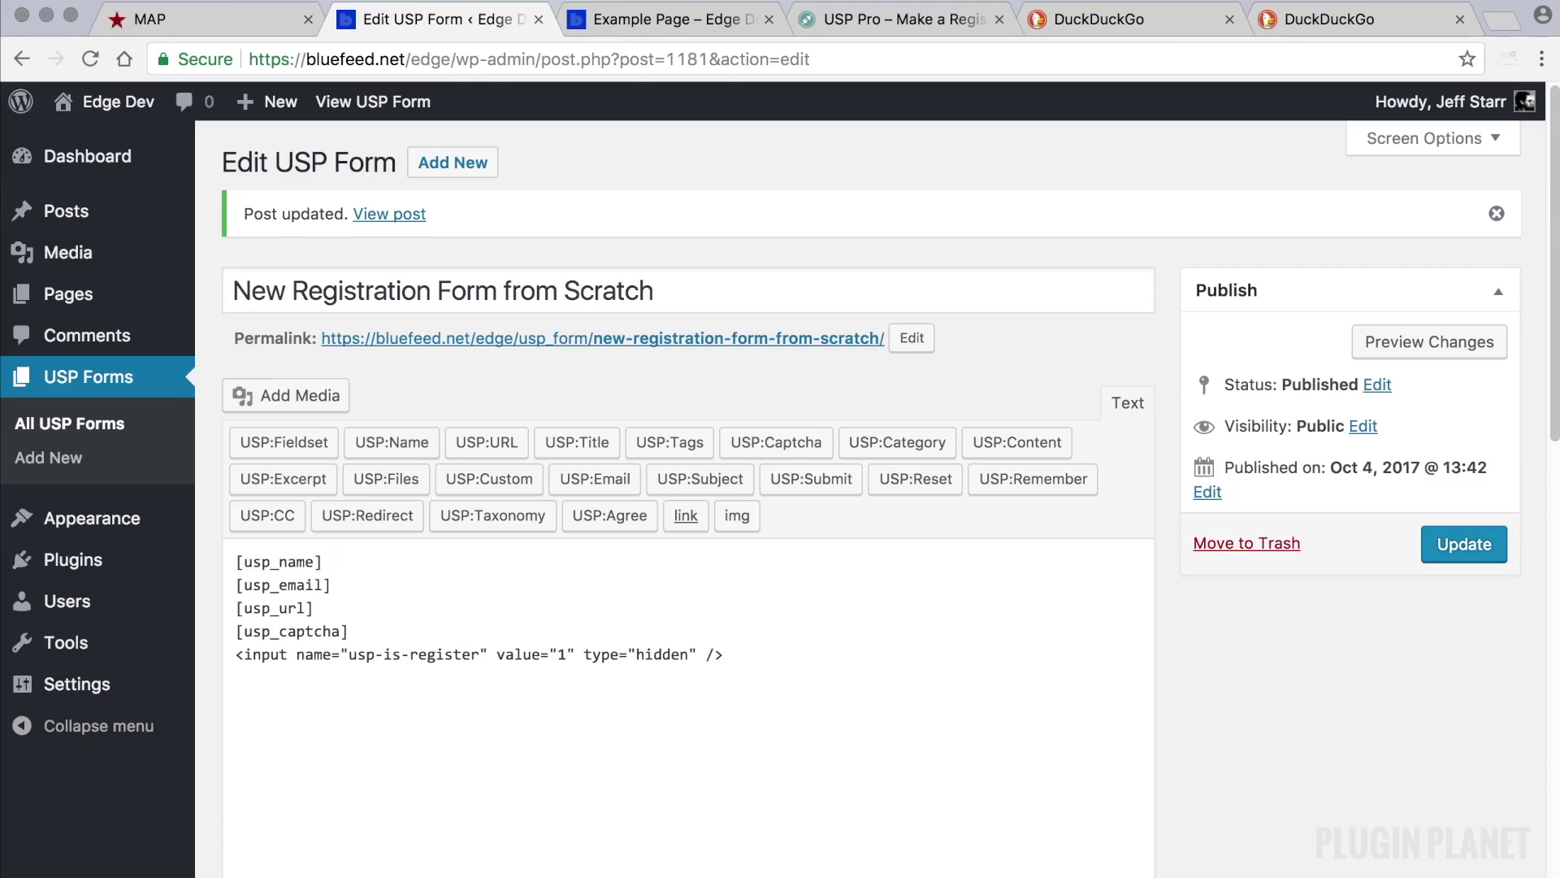
scroll(334, 557, "left", 1)
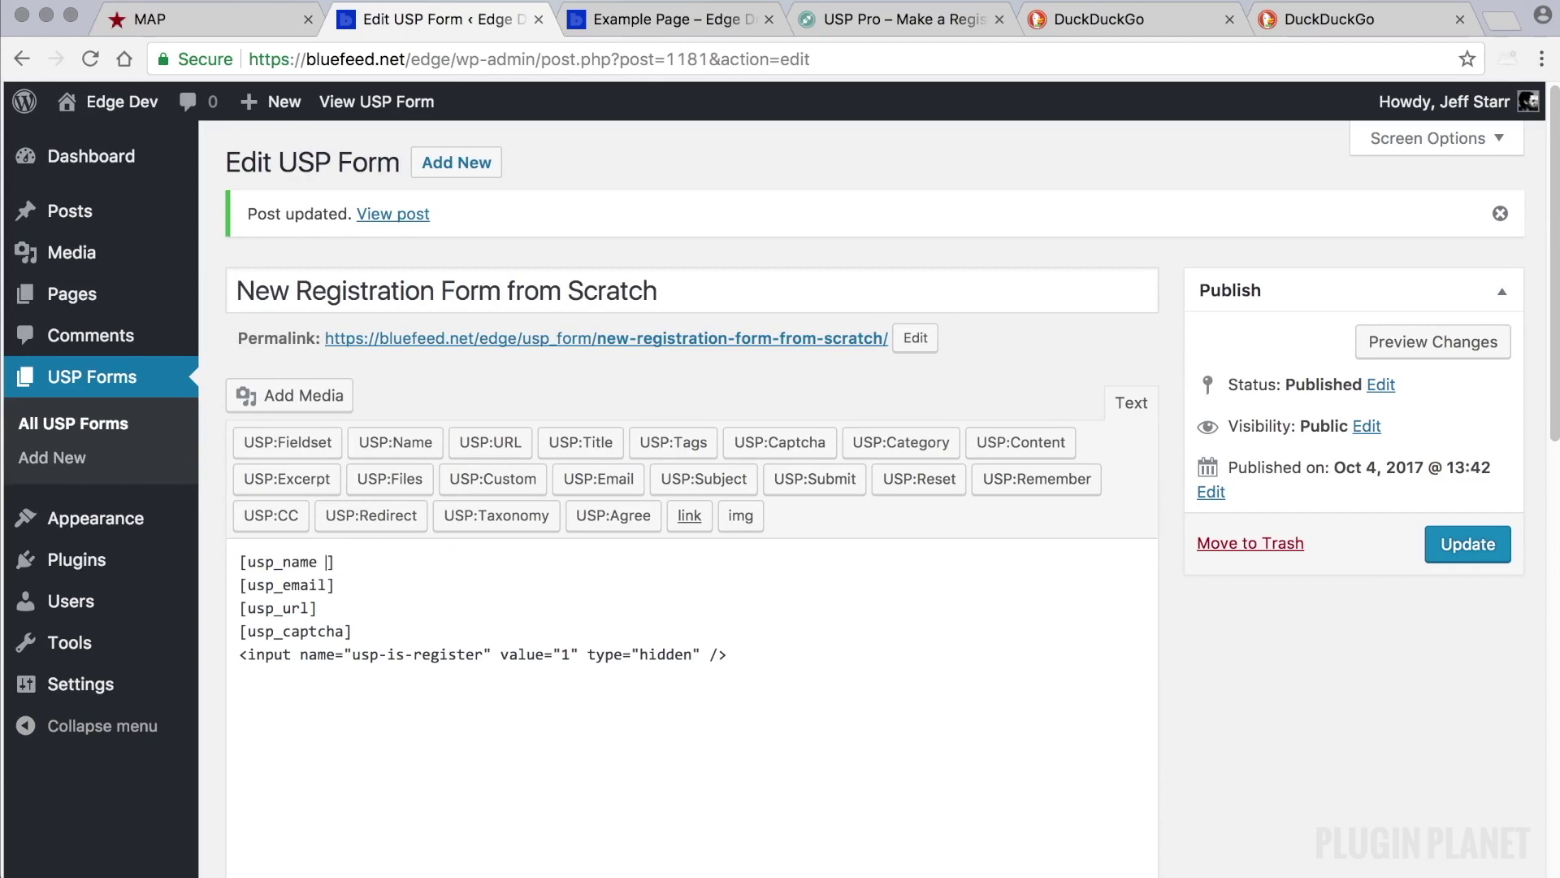
key("super+z")
scroll(340, 561, "right", 1)
- Restore required="true" on the name, email and URL shortcodes, leaving the captcha without it
key("super+shift+z")
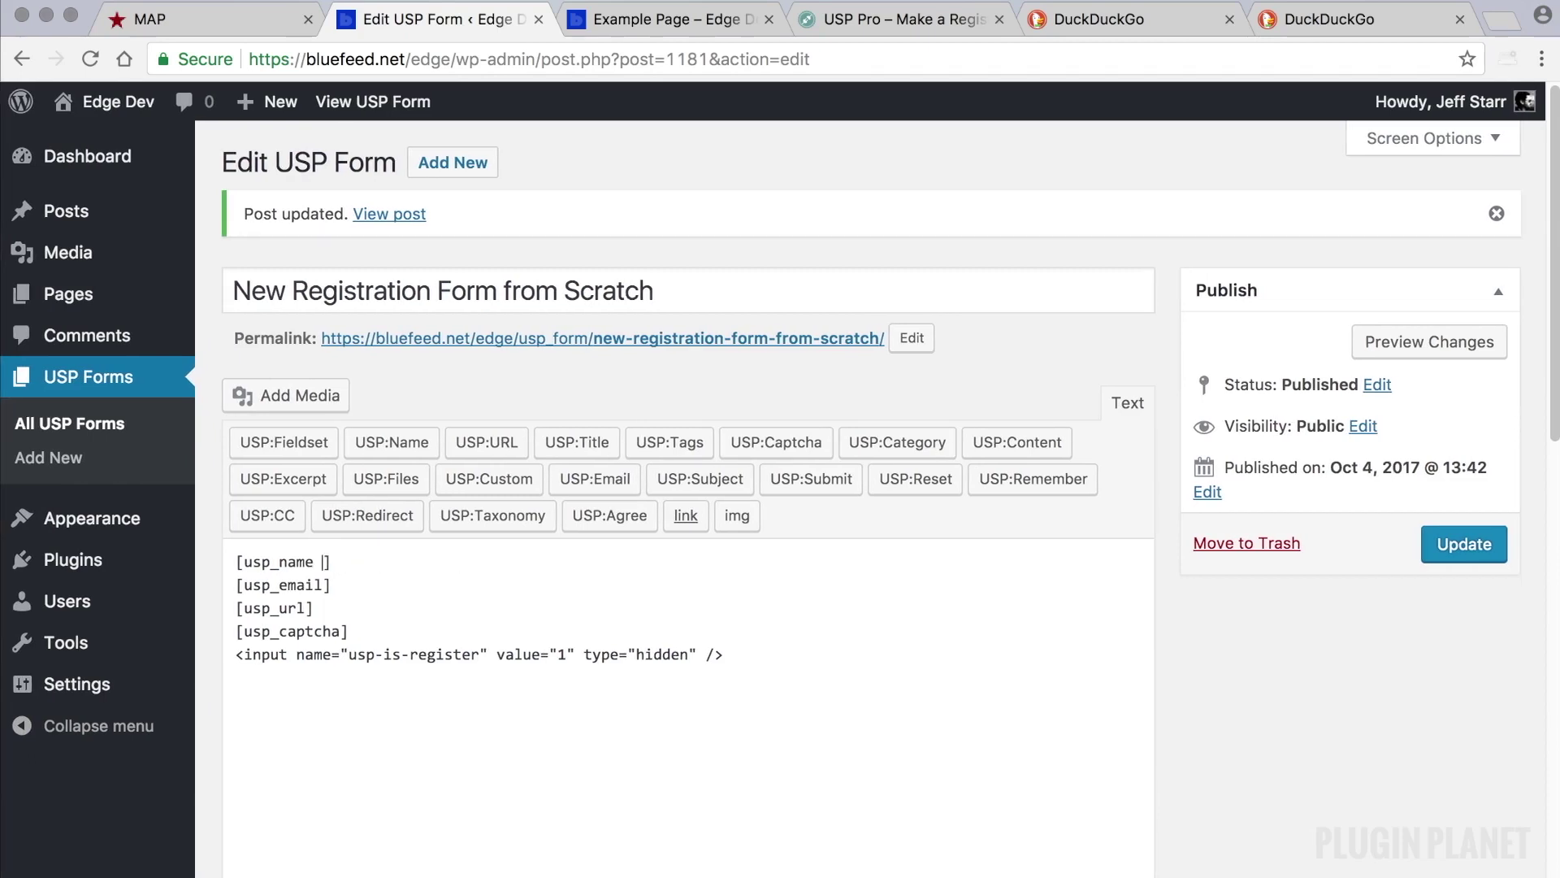
key("super+z")
key("super+v")
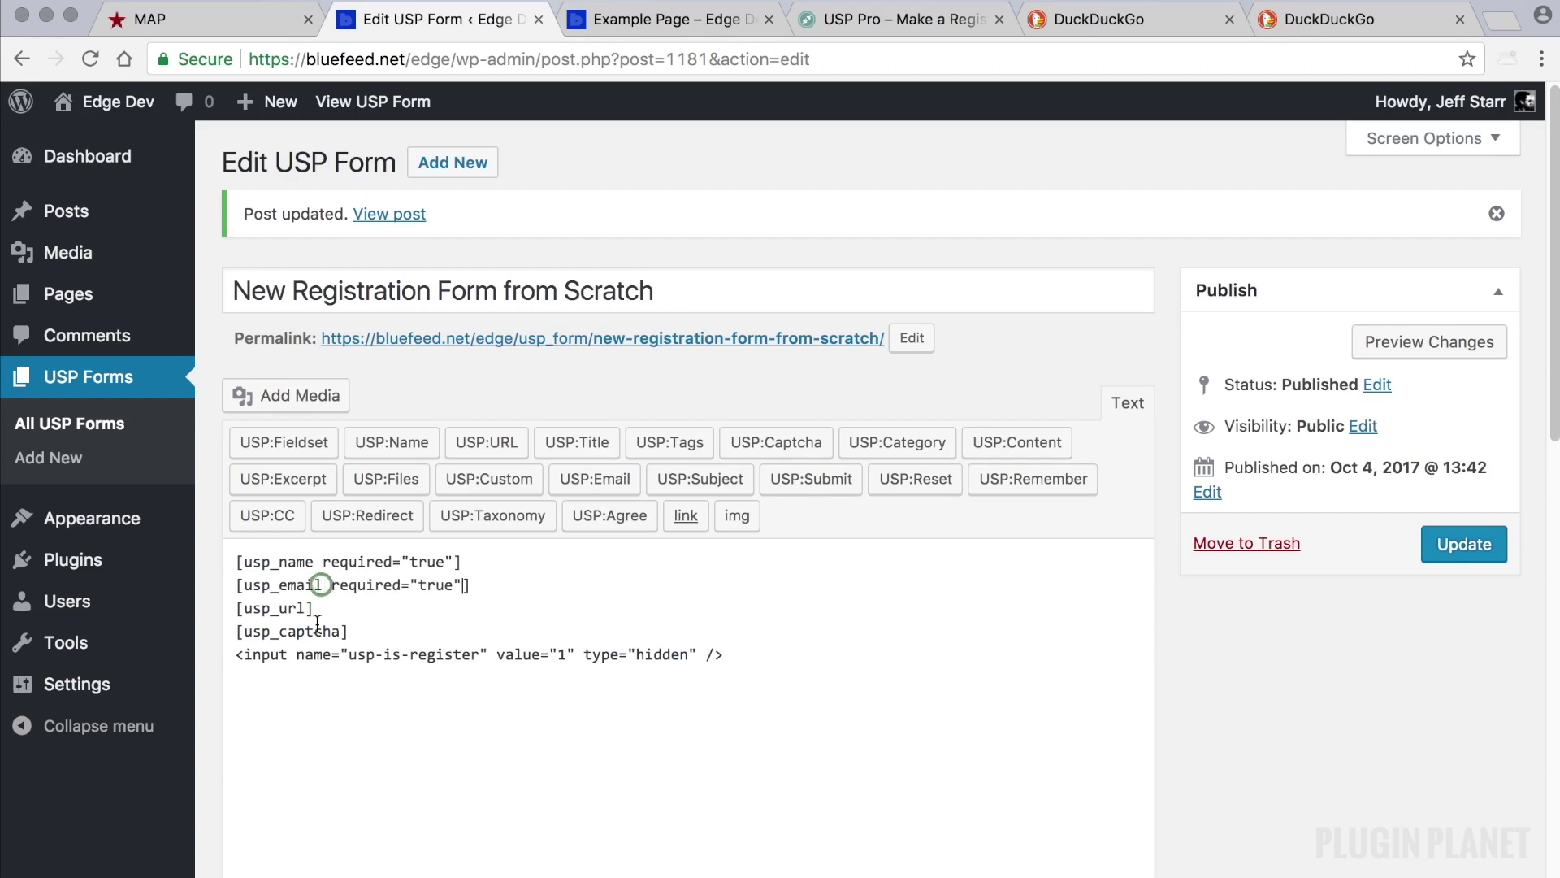
left_click(303, 608)
key("super+v")
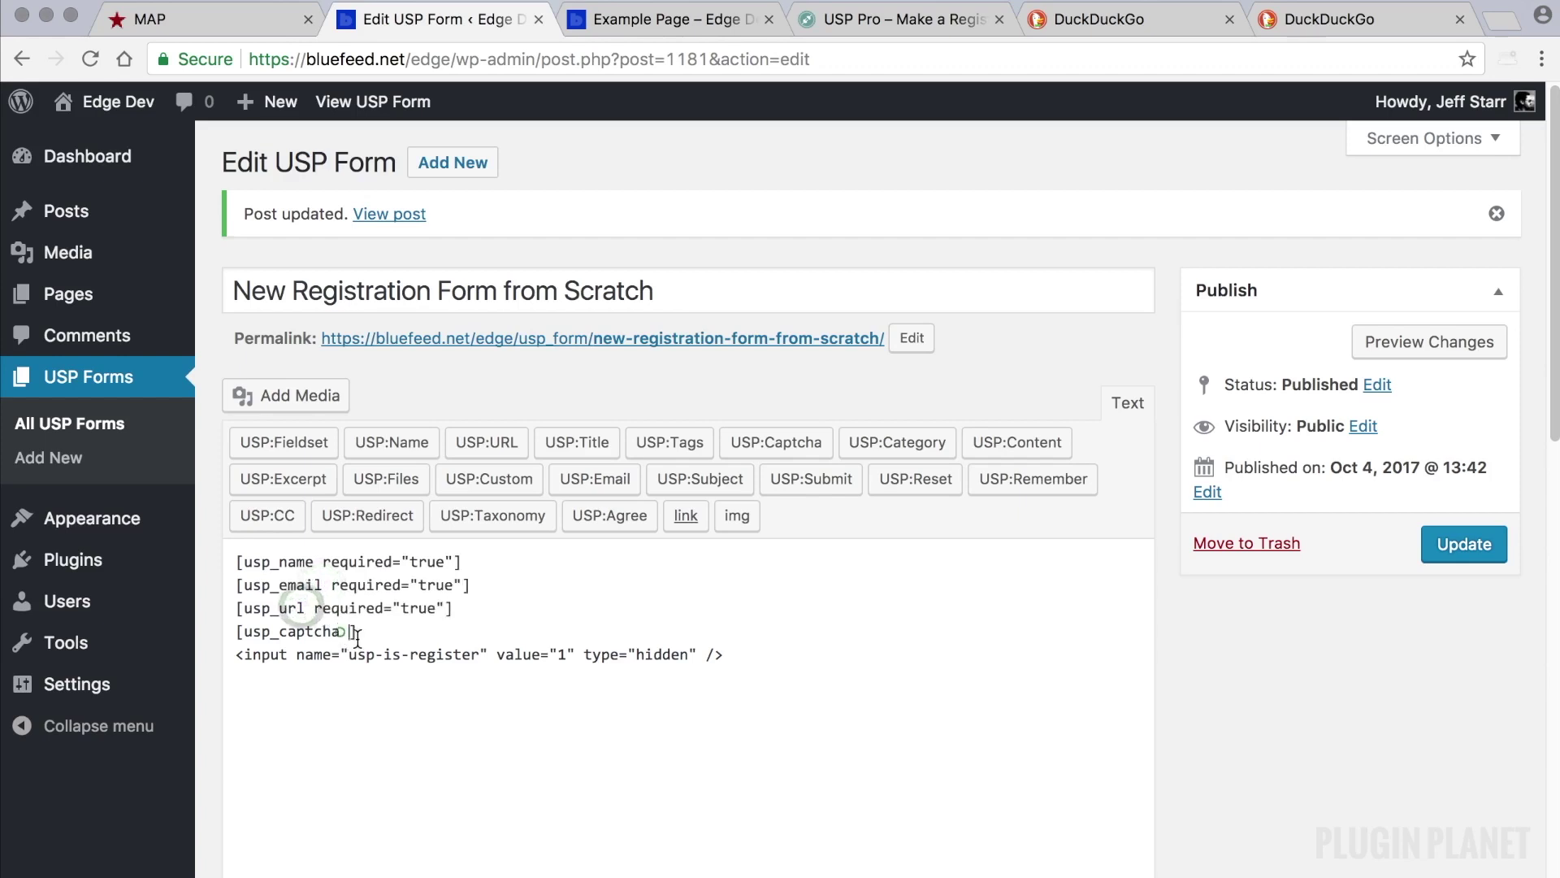
left_click(345, 632)
key("super+v")
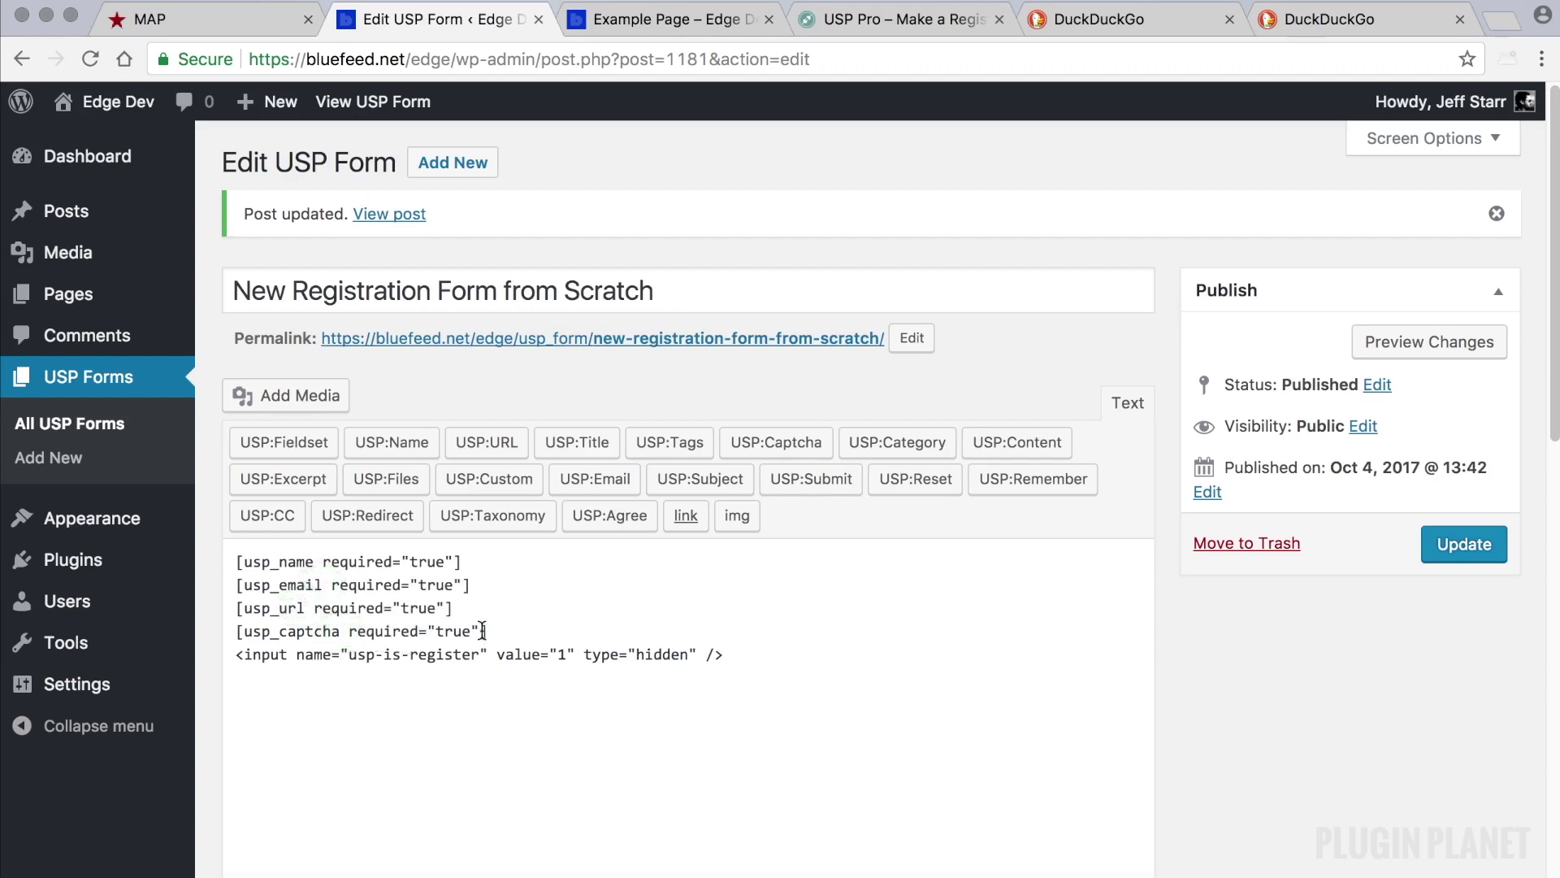
left_click_drag(482, 631, 341, 630)
key("BackSpace")
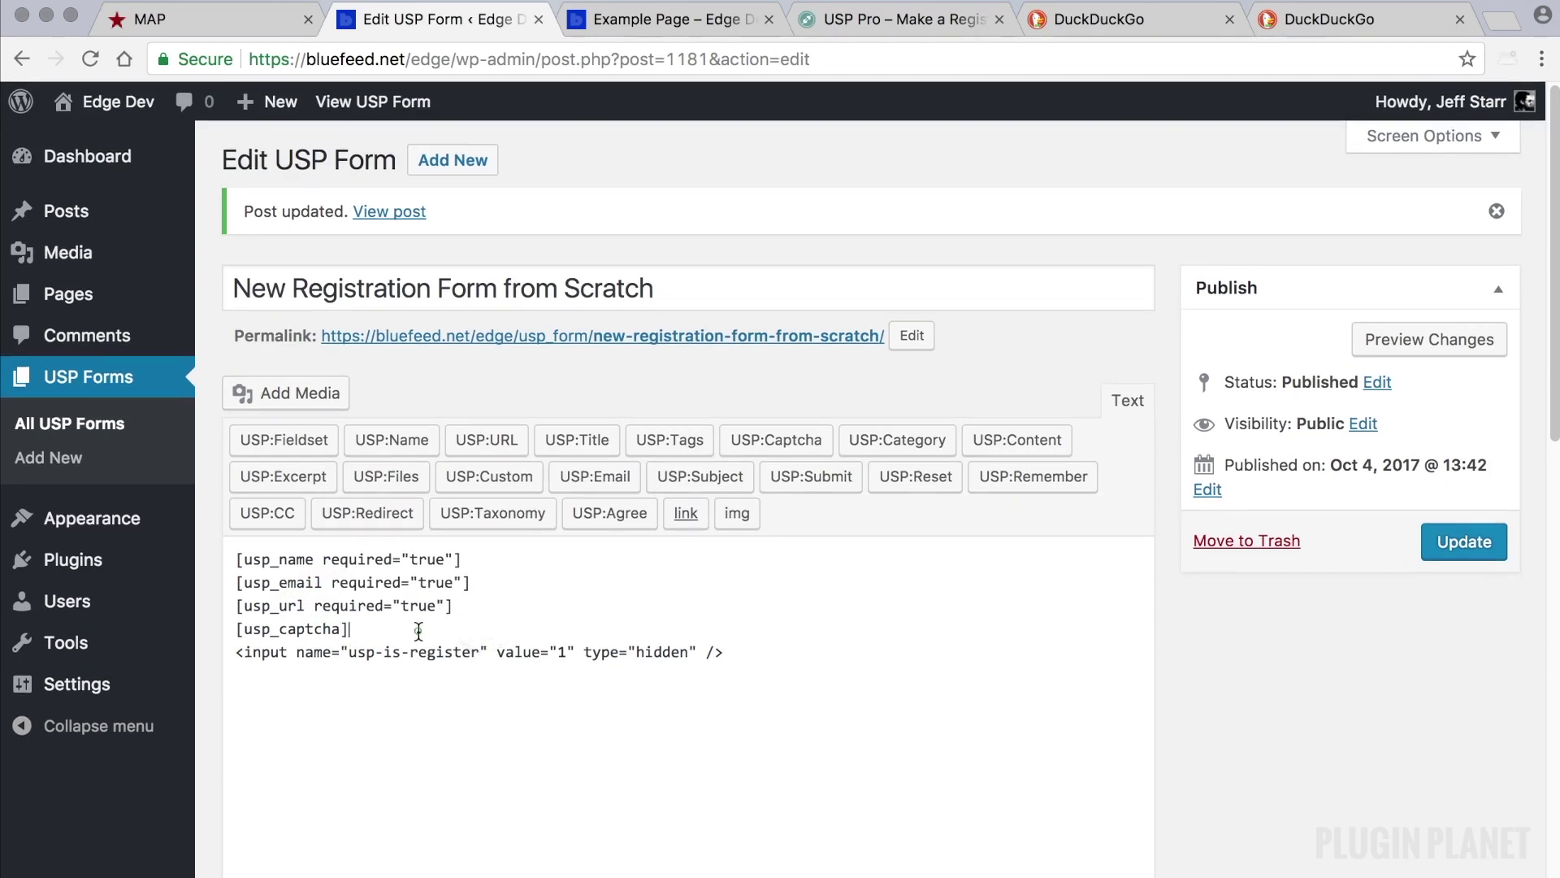
- Put blank lines around [usp_captcha], update the form, and reload Example Page
key("Return")
left_click(464, 606)
key("Return")
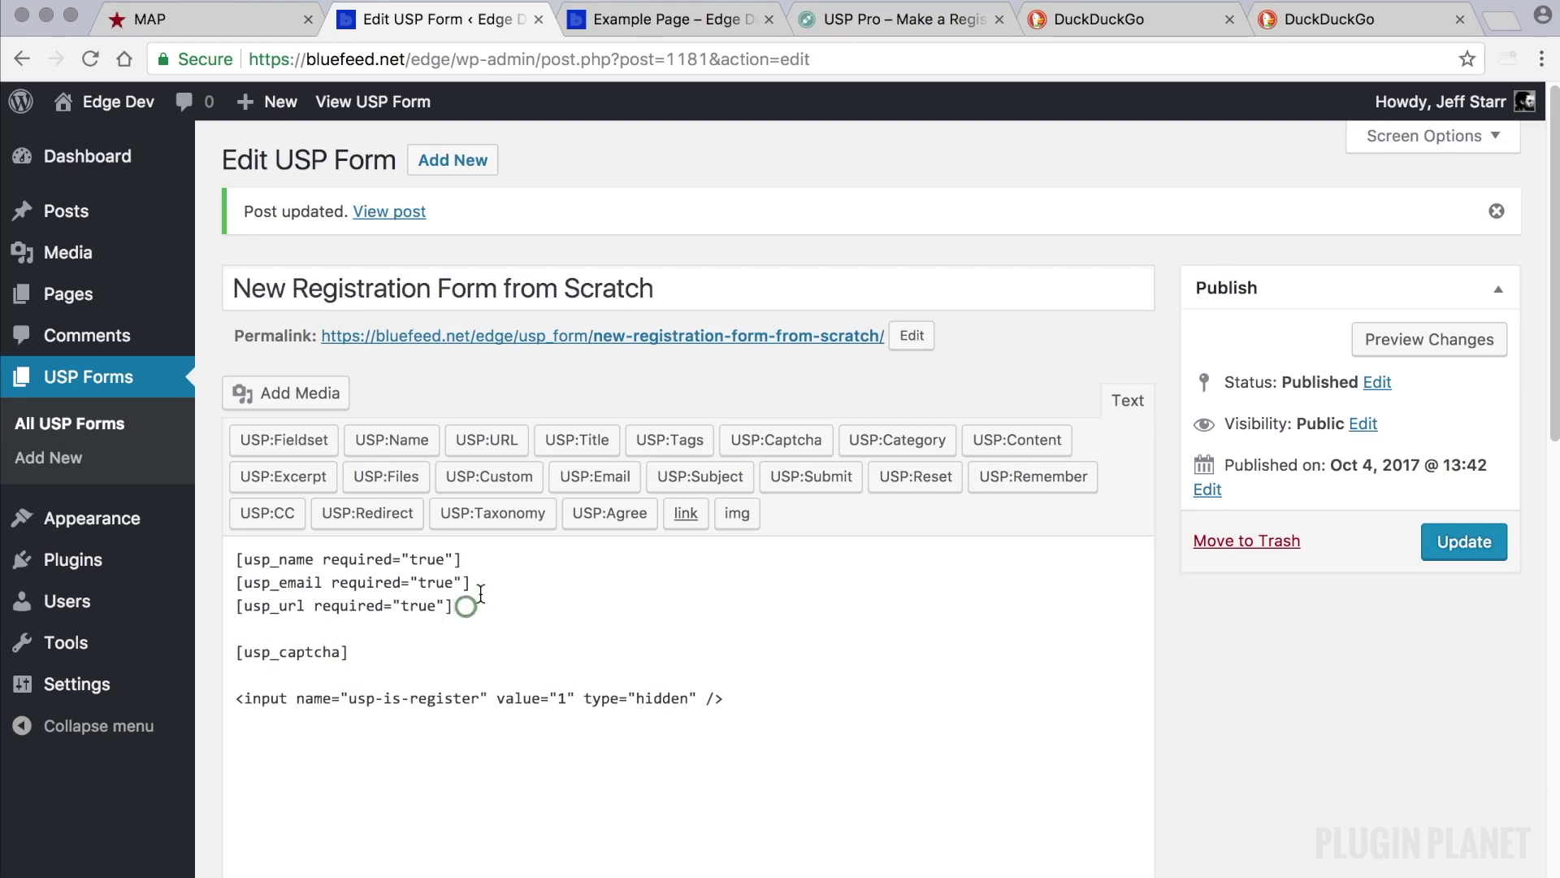
left_click(359, 651)
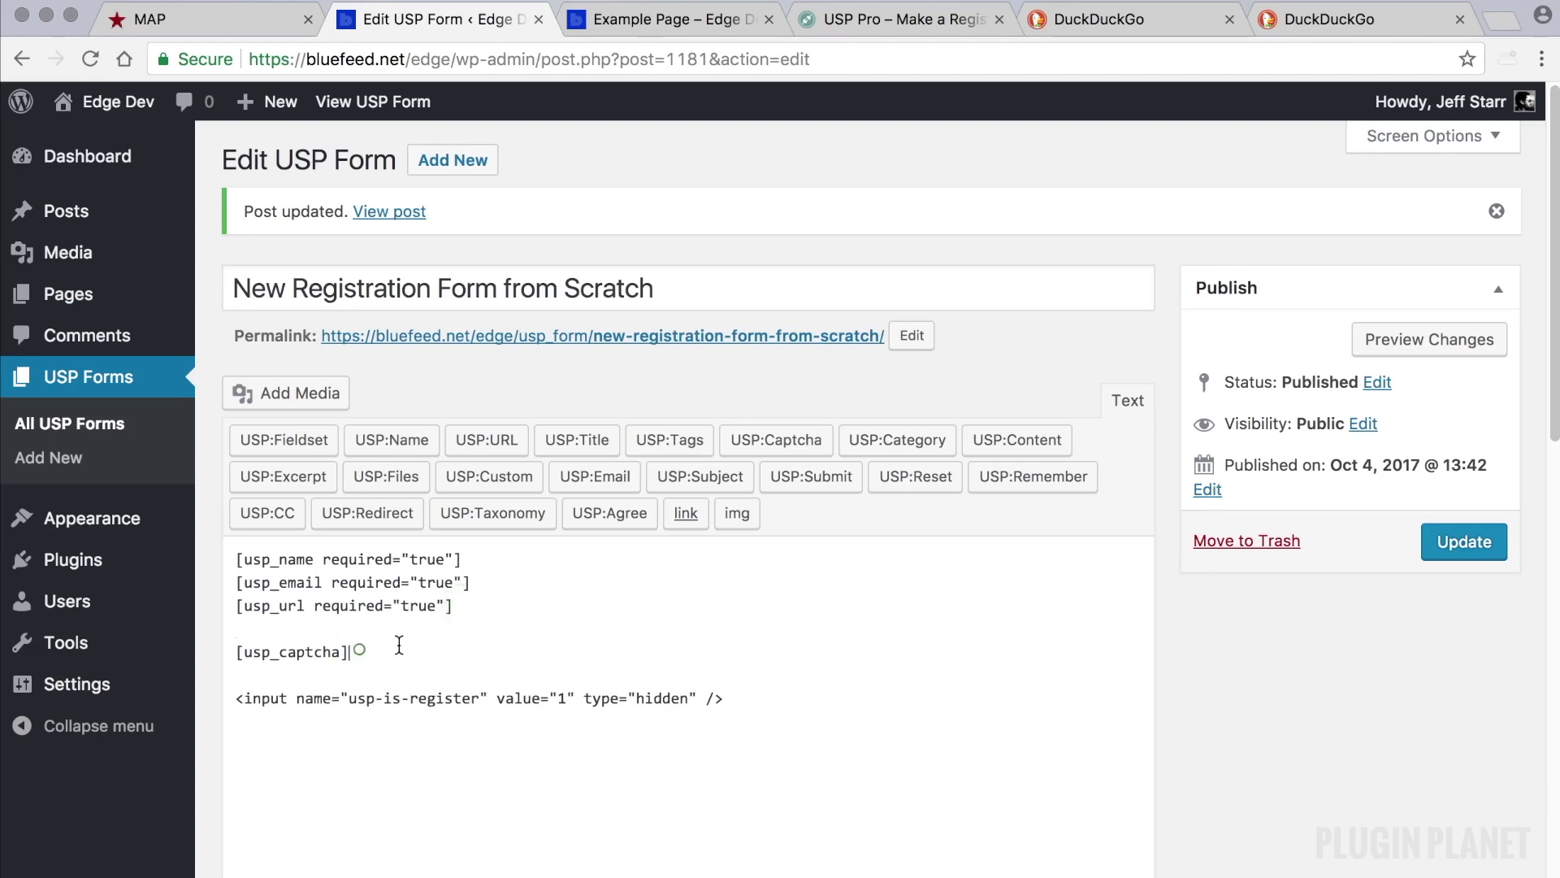
left_click(465, 560)
left_click(1467, 543)
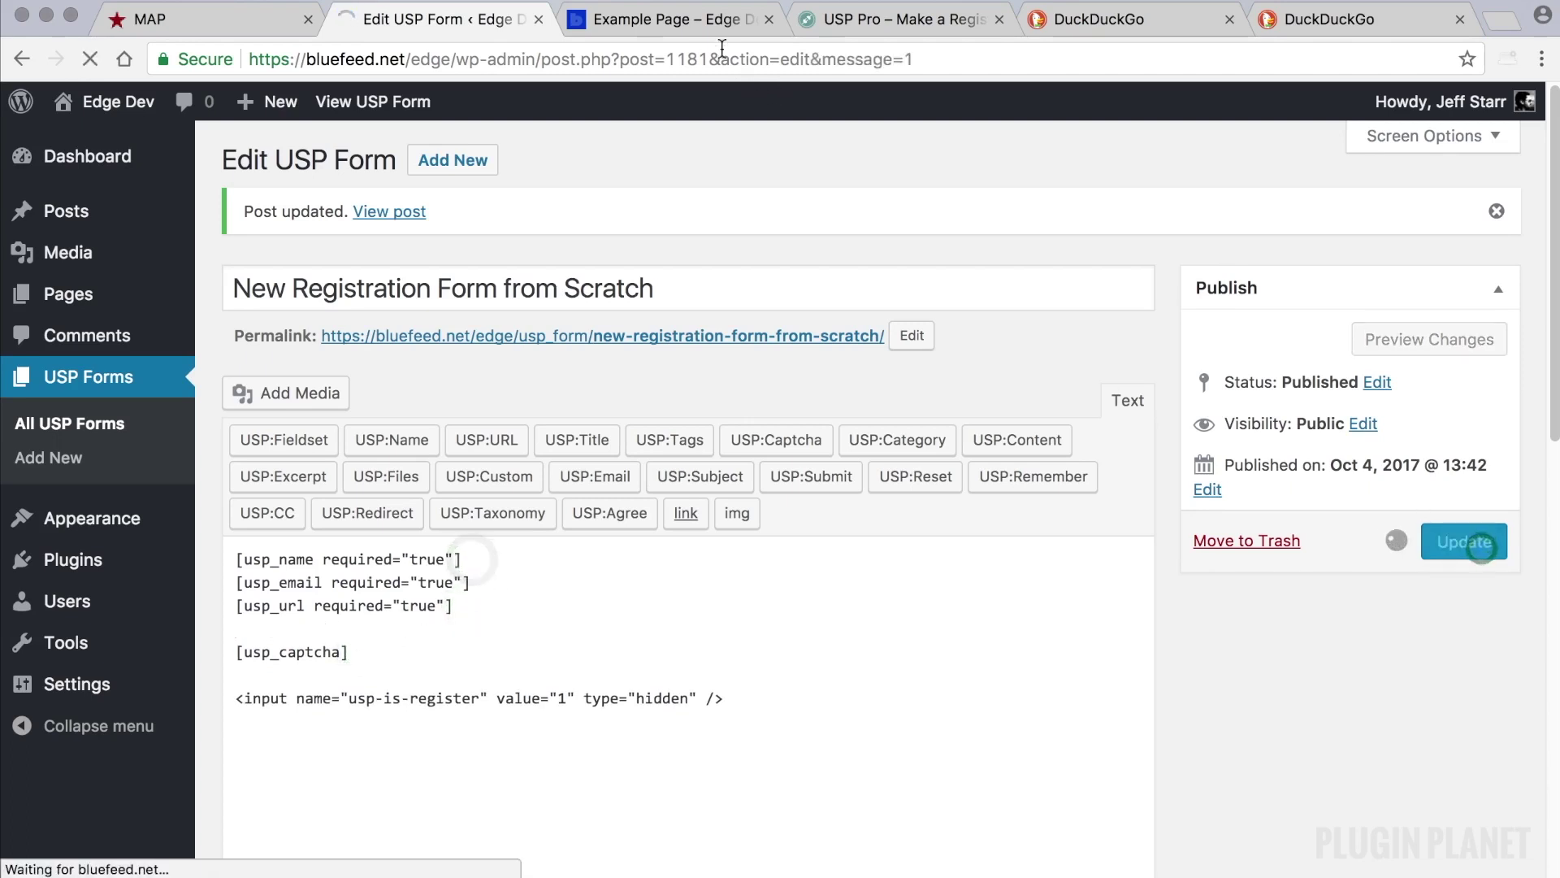
left_click(686, 18)
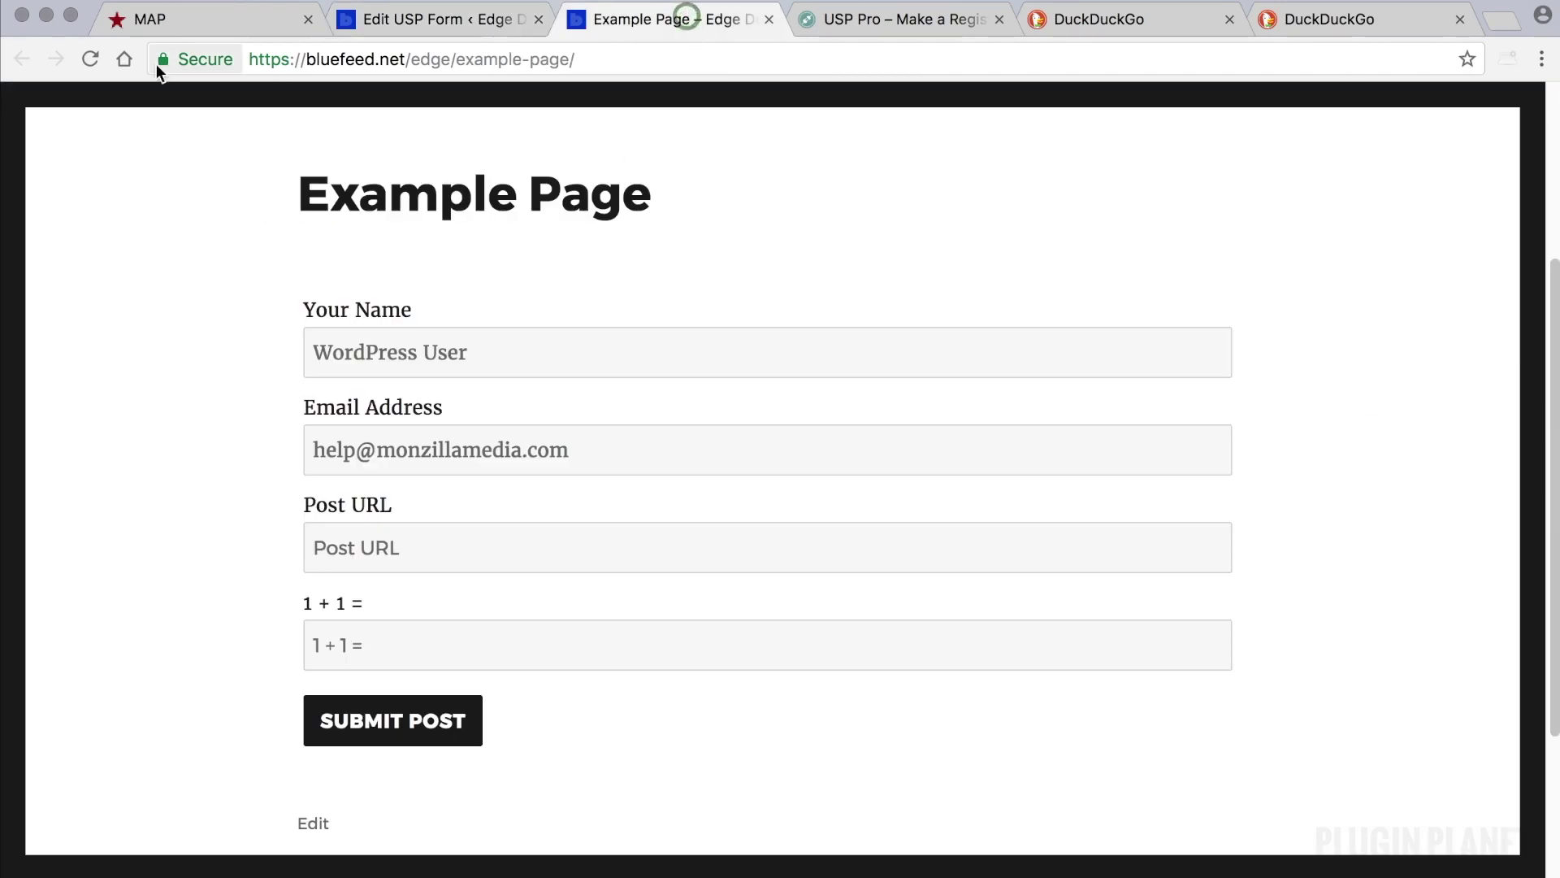
left_click(88, 59)
- Clear the 'true' value from the URL field's required attribute
left_click(447, 30)
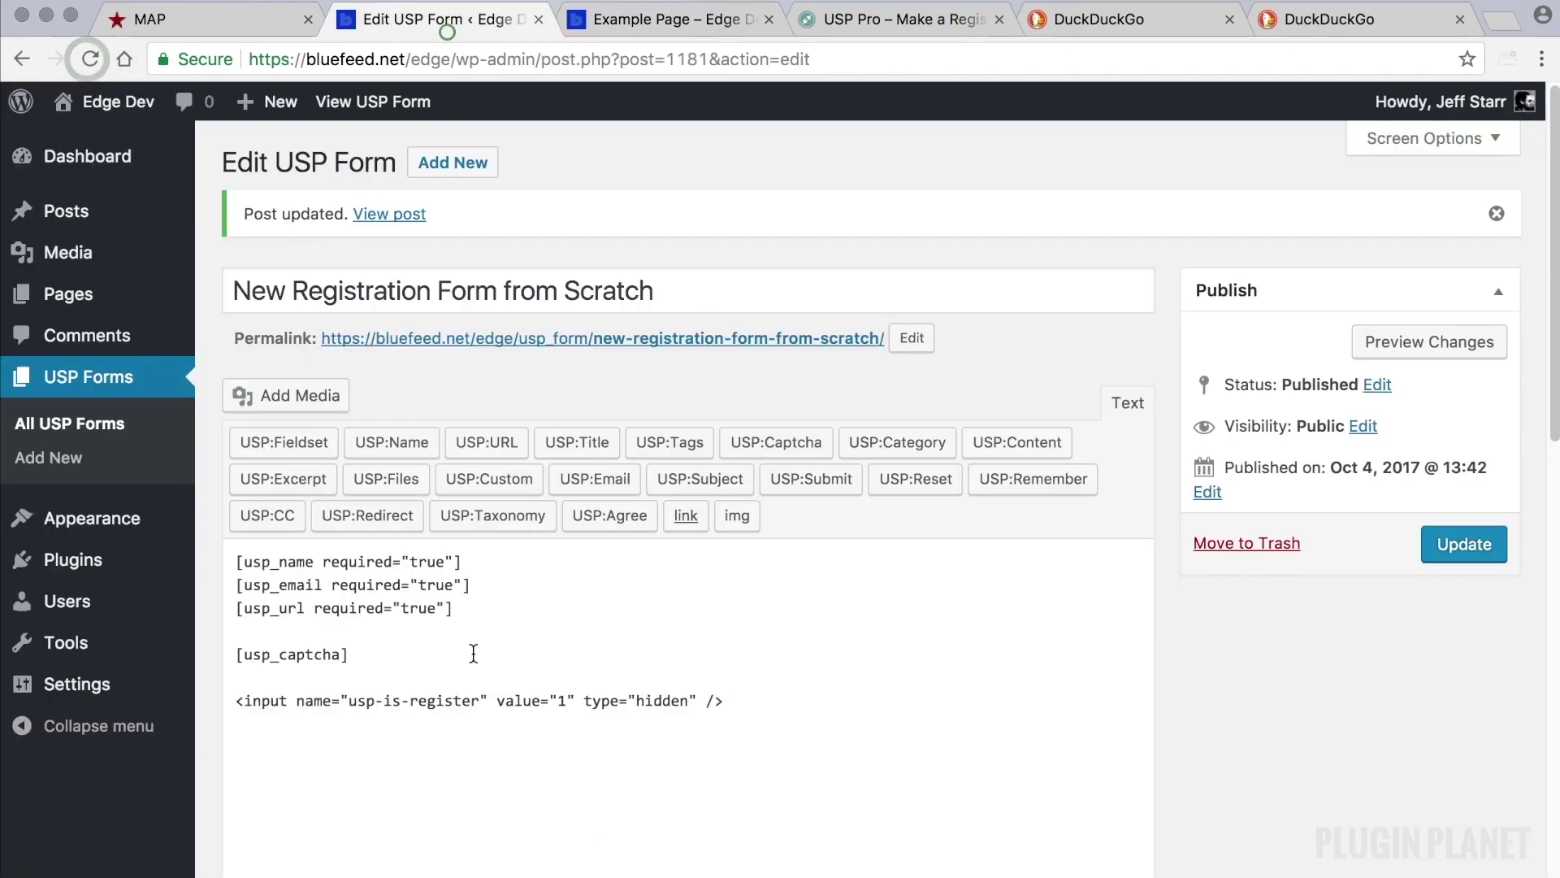
left_click(443, 561)
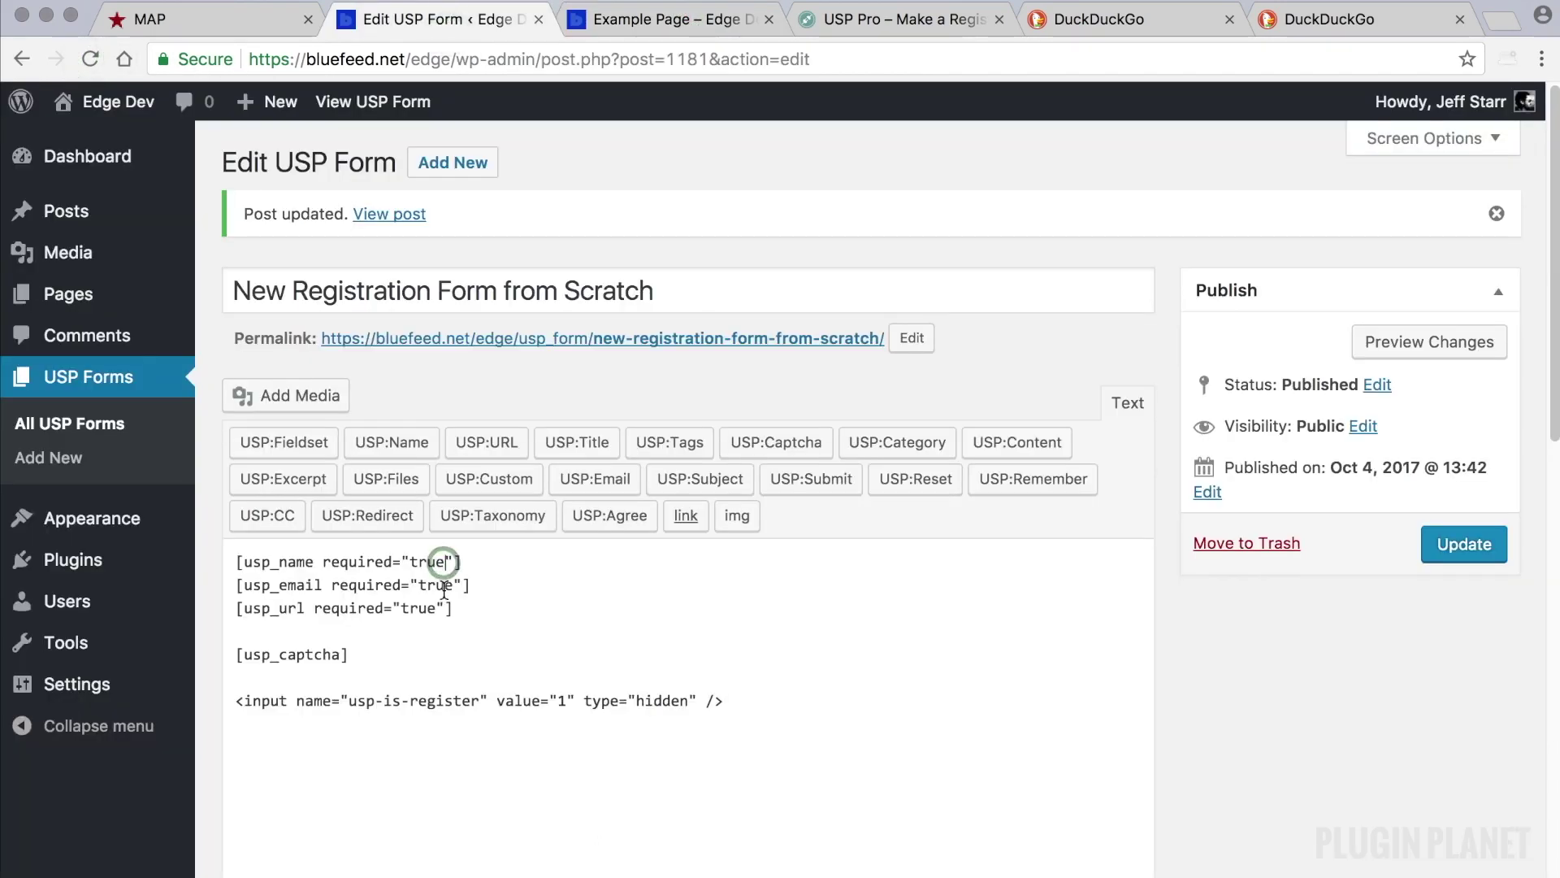
key("BackSpace")
key("BackSpace")
key("BackSpace")
key("BackSpace")
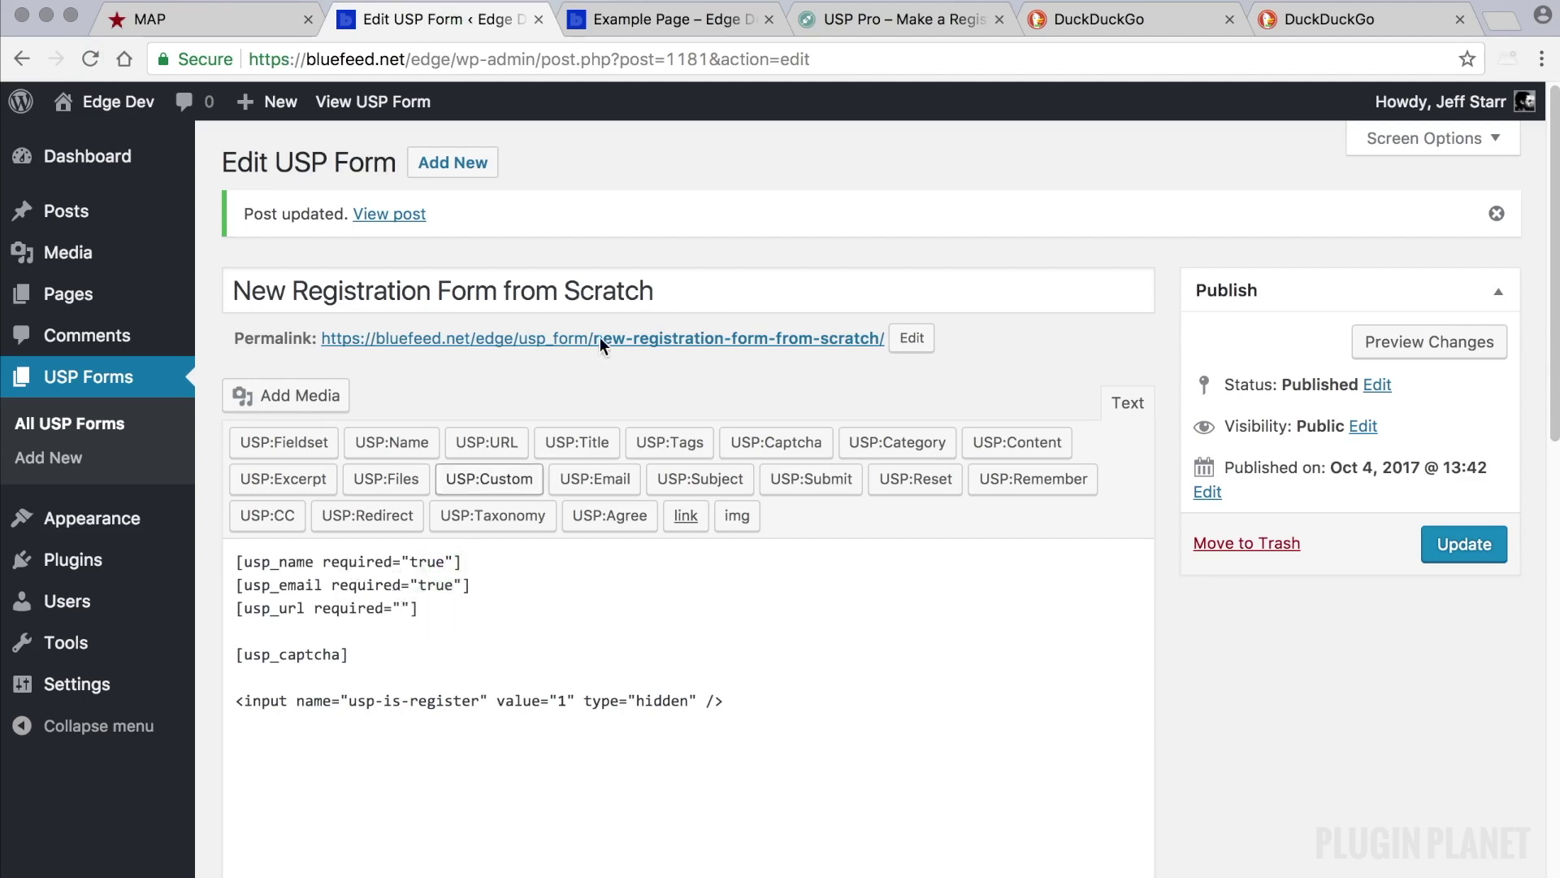
- Read the tutorial's note that name and email are required for registration
left_click(902, 19)
scroll(465, 315, "up", 4)
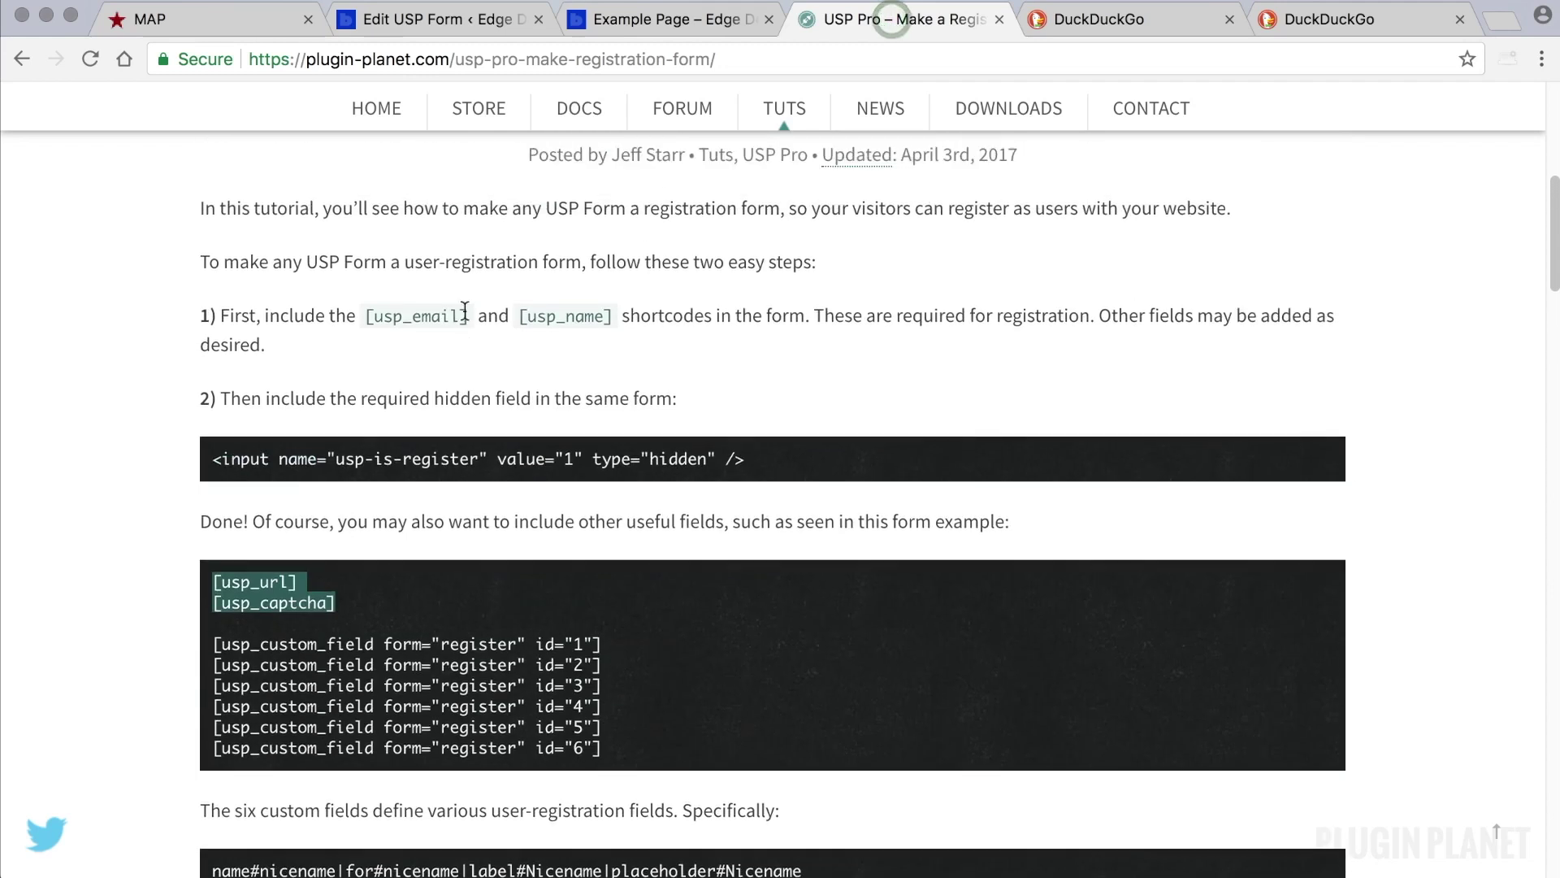
left_click_drag(812, 319, 276, 348)
left_click(981, 328)
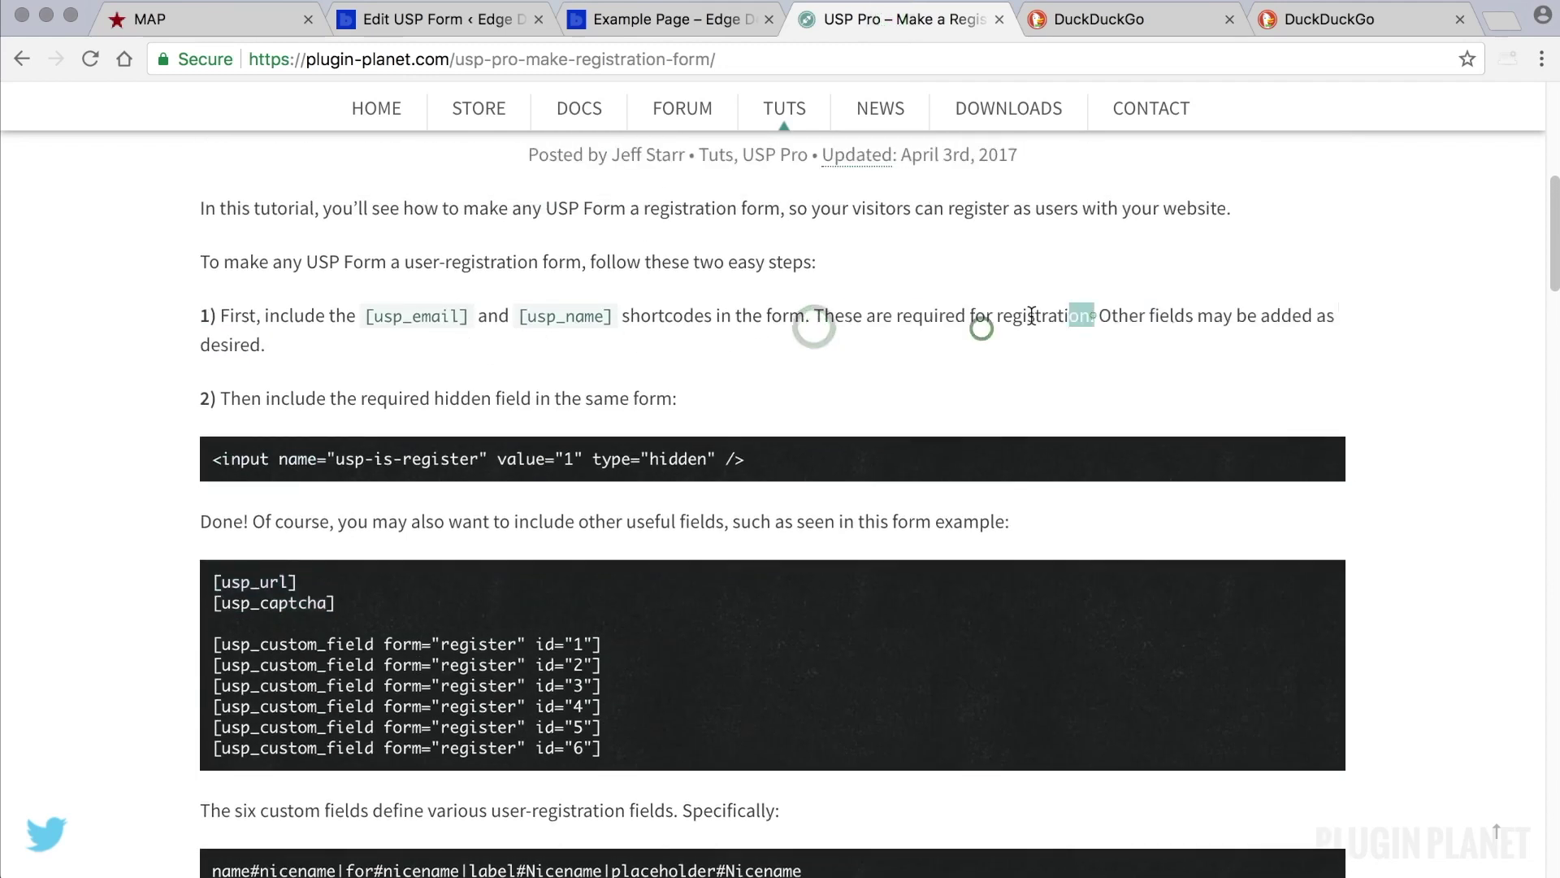
left_click_drag(811, 317, 1094, 317)
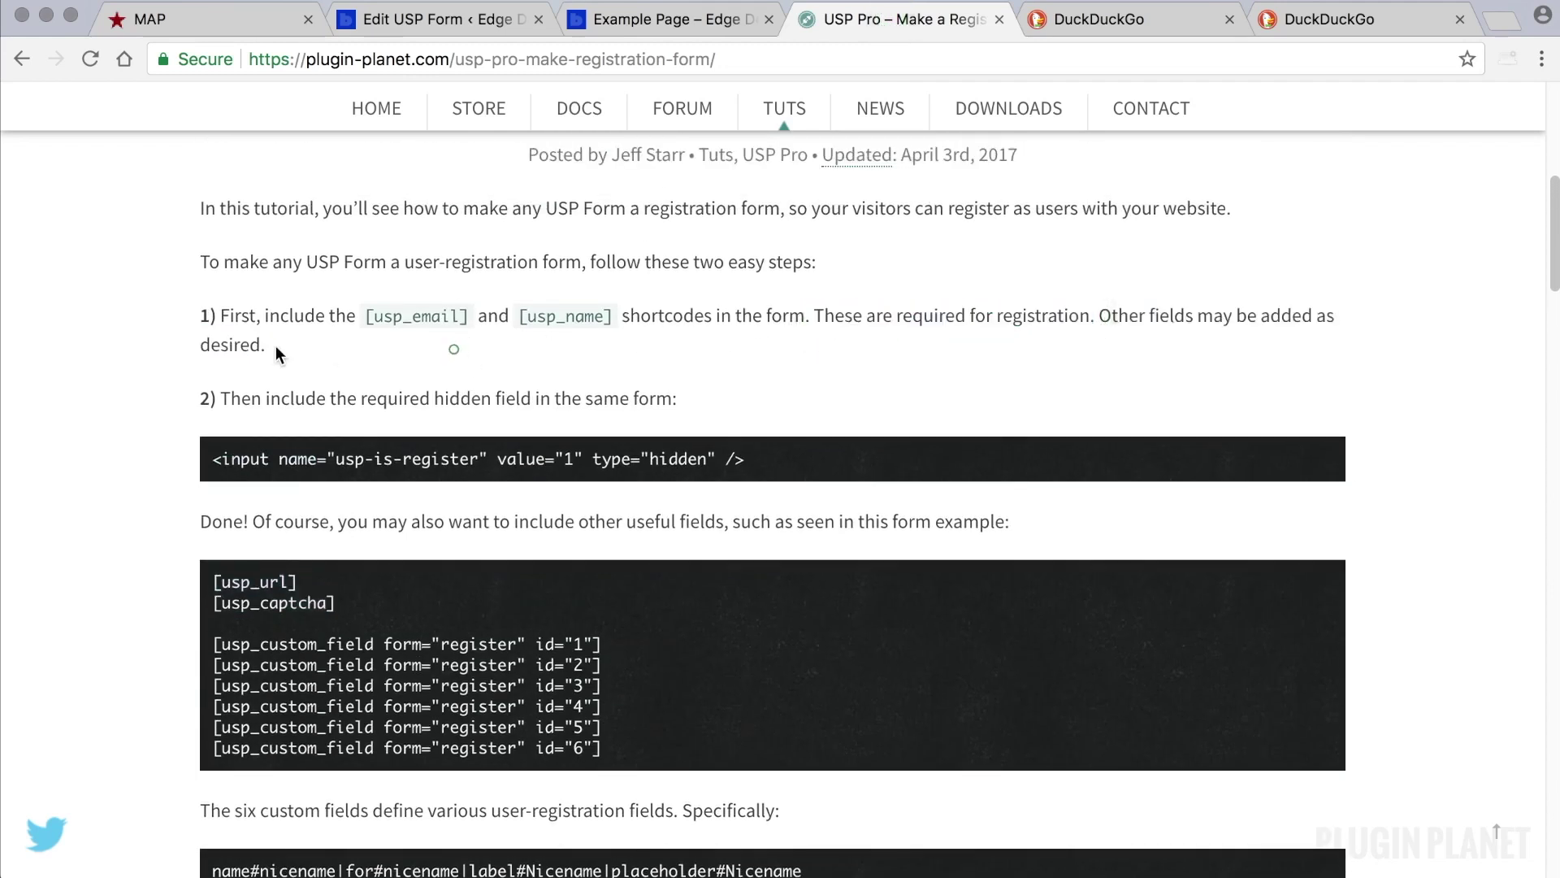
left_click_drag(275, 344, 204, 317)
left_click(394, 319)
- Enter false so the URL shortcode reads [usp_url required="false"], then update the form
left_click(499, 19)
left_click(467, 562)
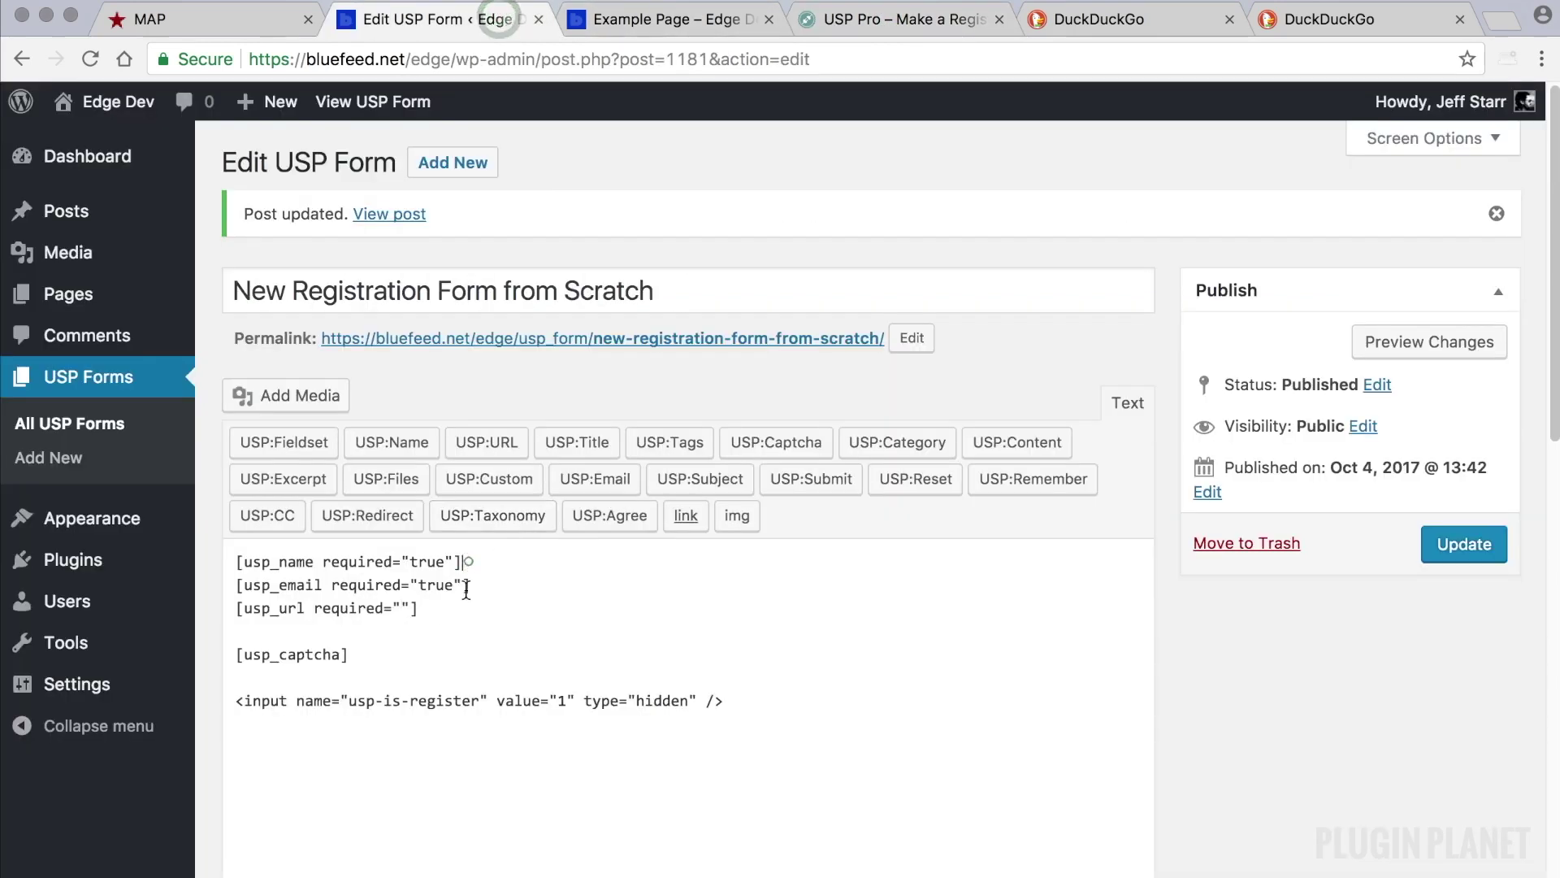
left_click(401, 608)
type("false")
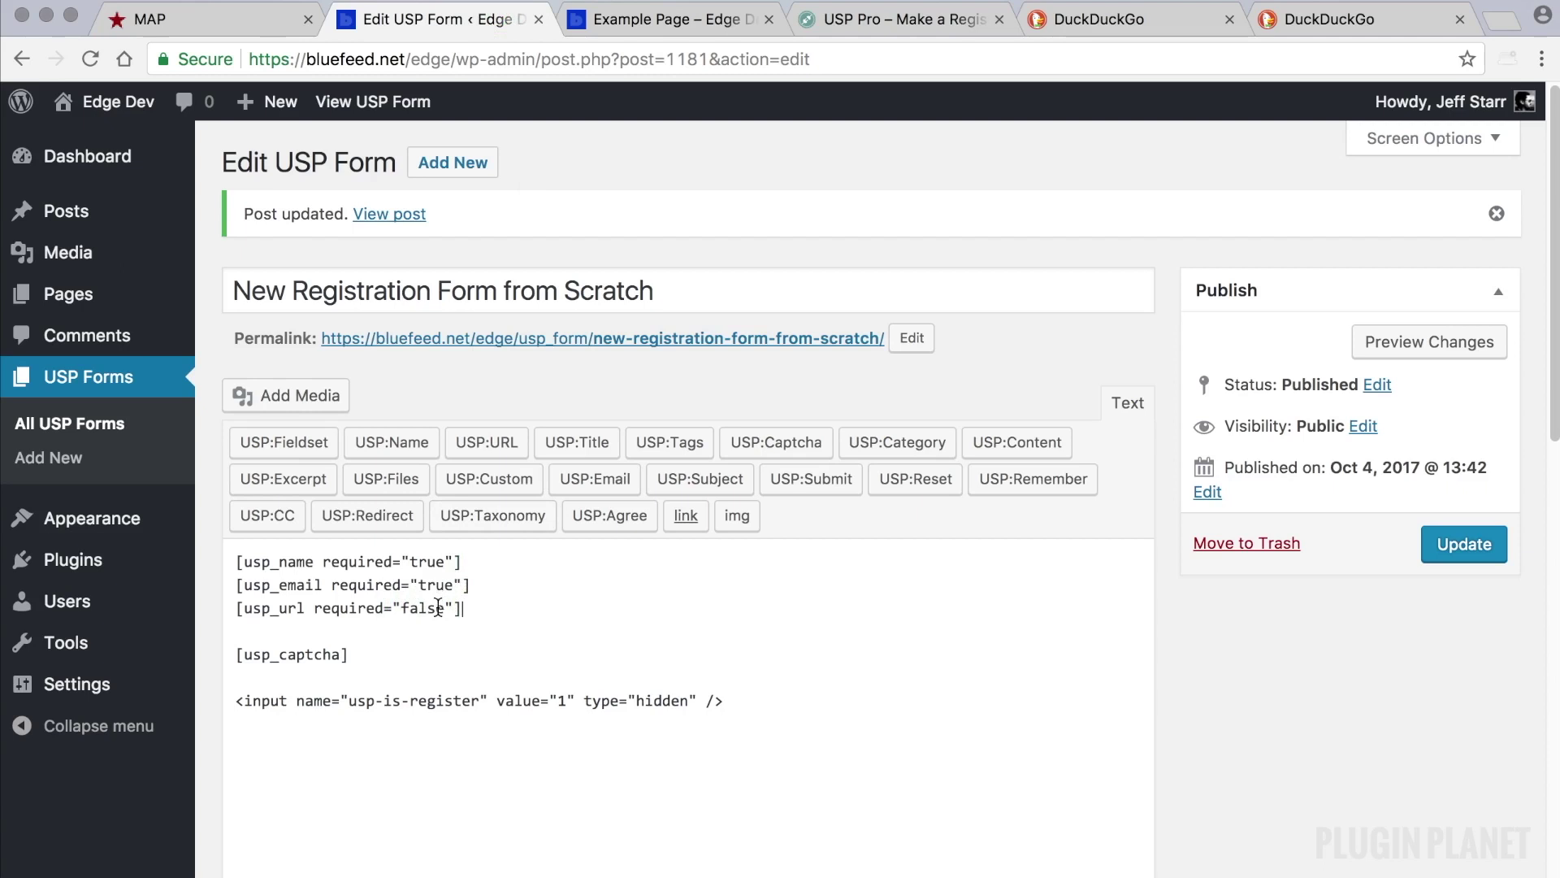
left_click(1445, 546)
- Navigate from the tutorials listing to the USP Pro Shortcodes reference page
left_click(885, 25)
left_click(801, 103)
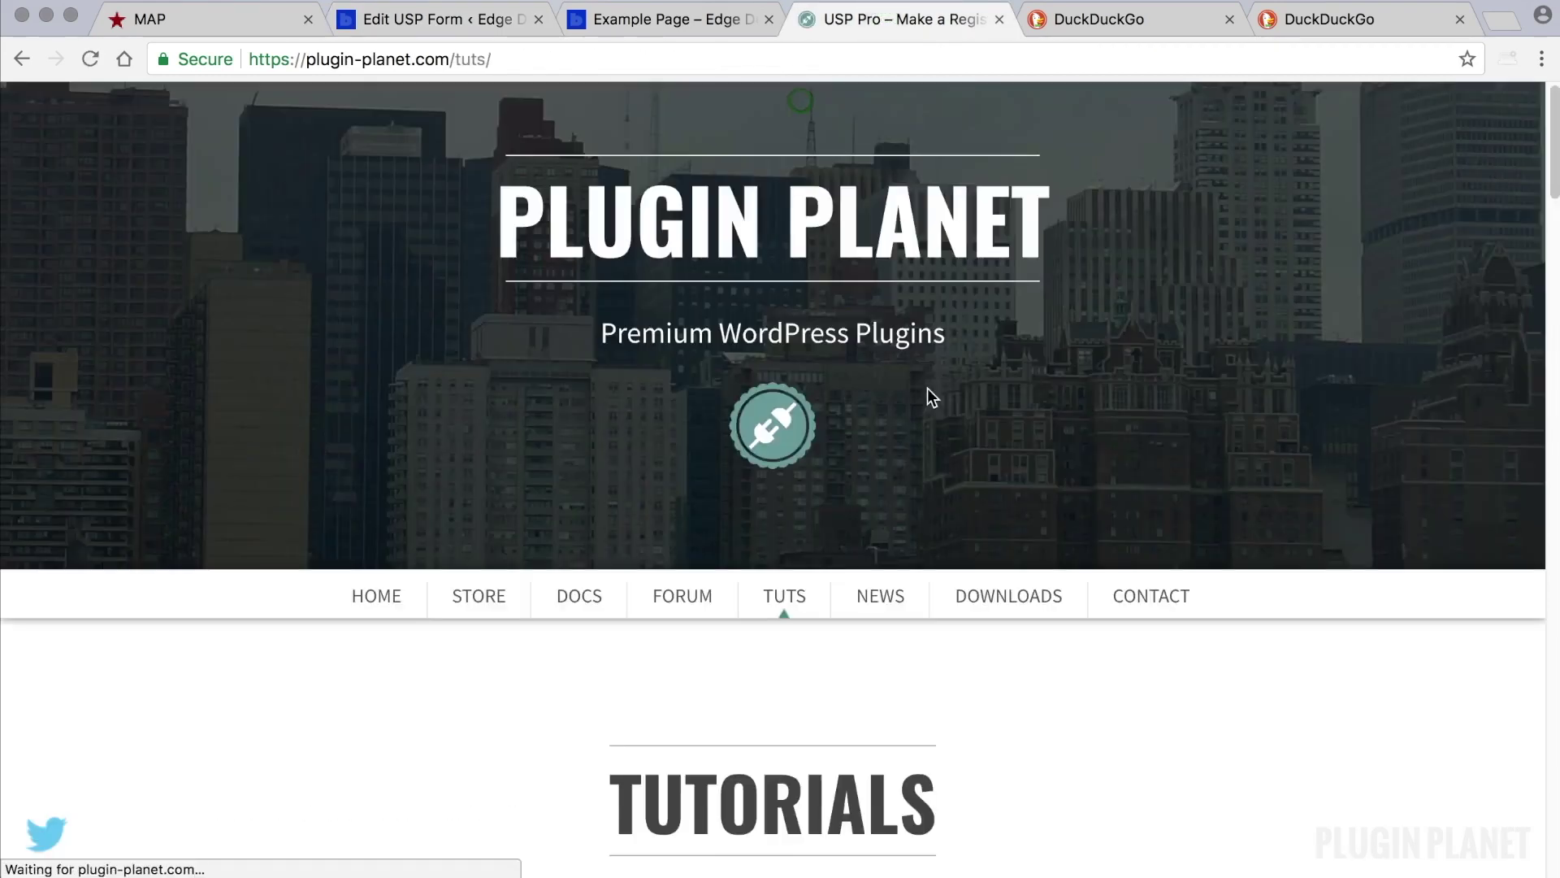
scroll(1075, 535, "down", 10)
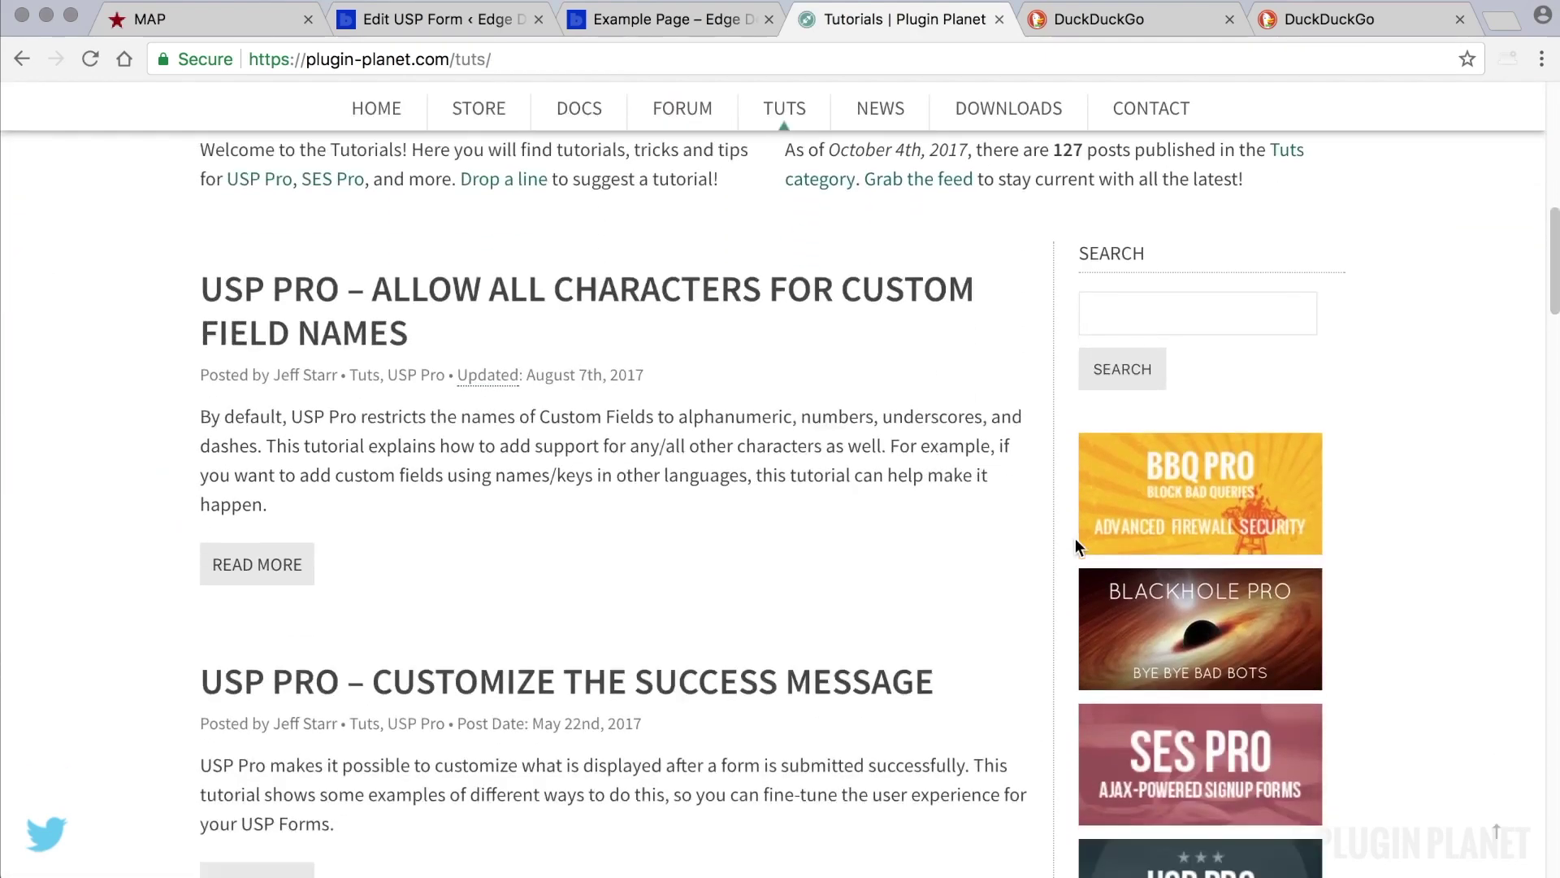
scroll(1075, 546, "down", 15)
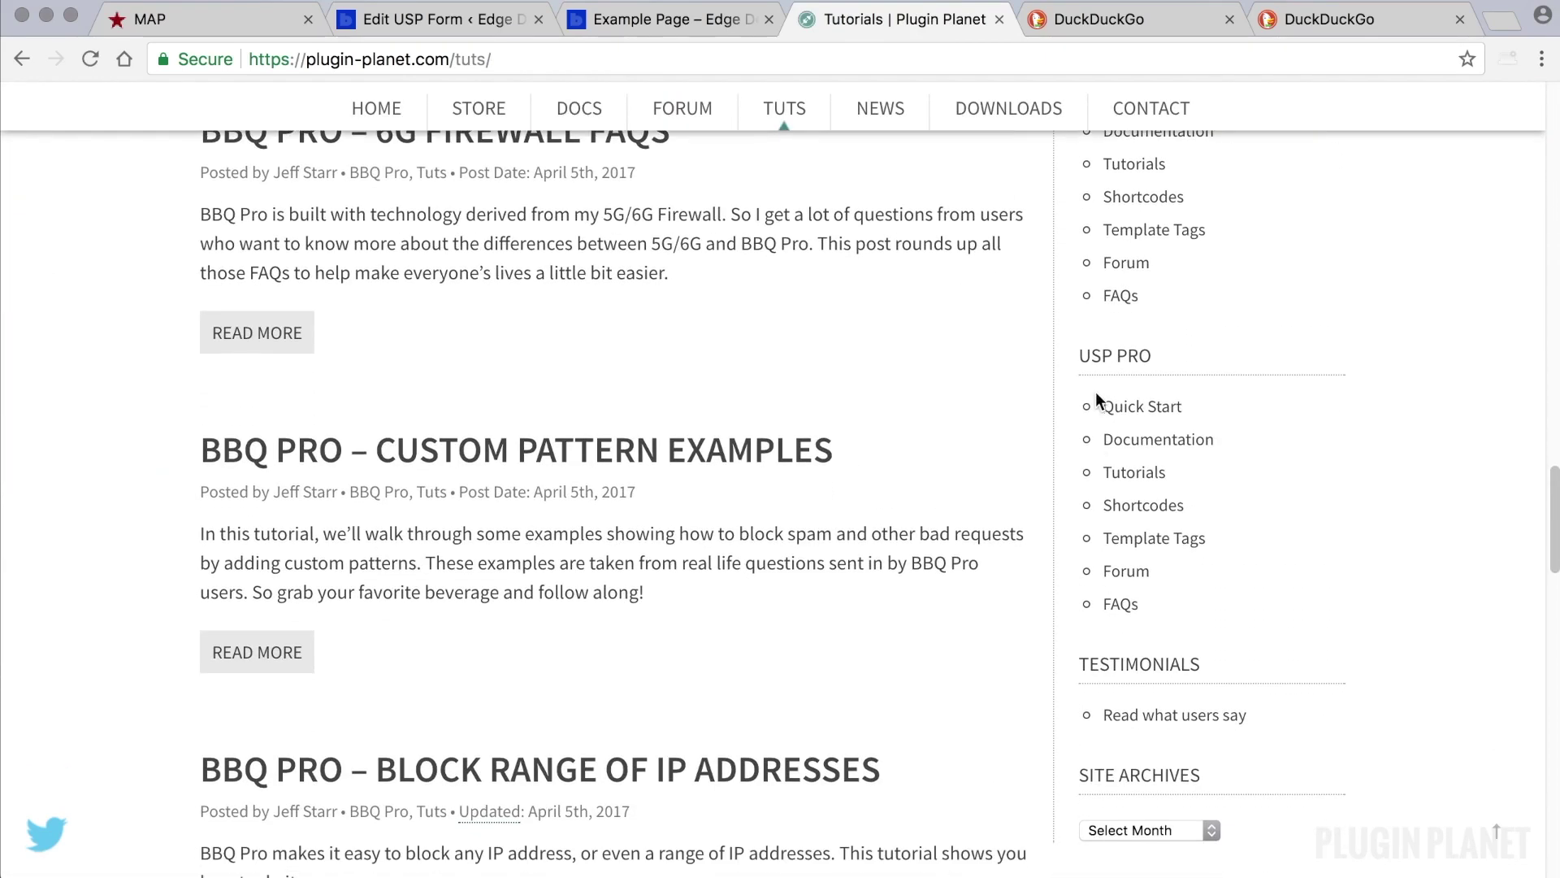
left_click(1142, 505)
- Review the Form Shortcodes table's name, URL and captcha options, then return to the form editor
scroll(870, 532, "down", 10)
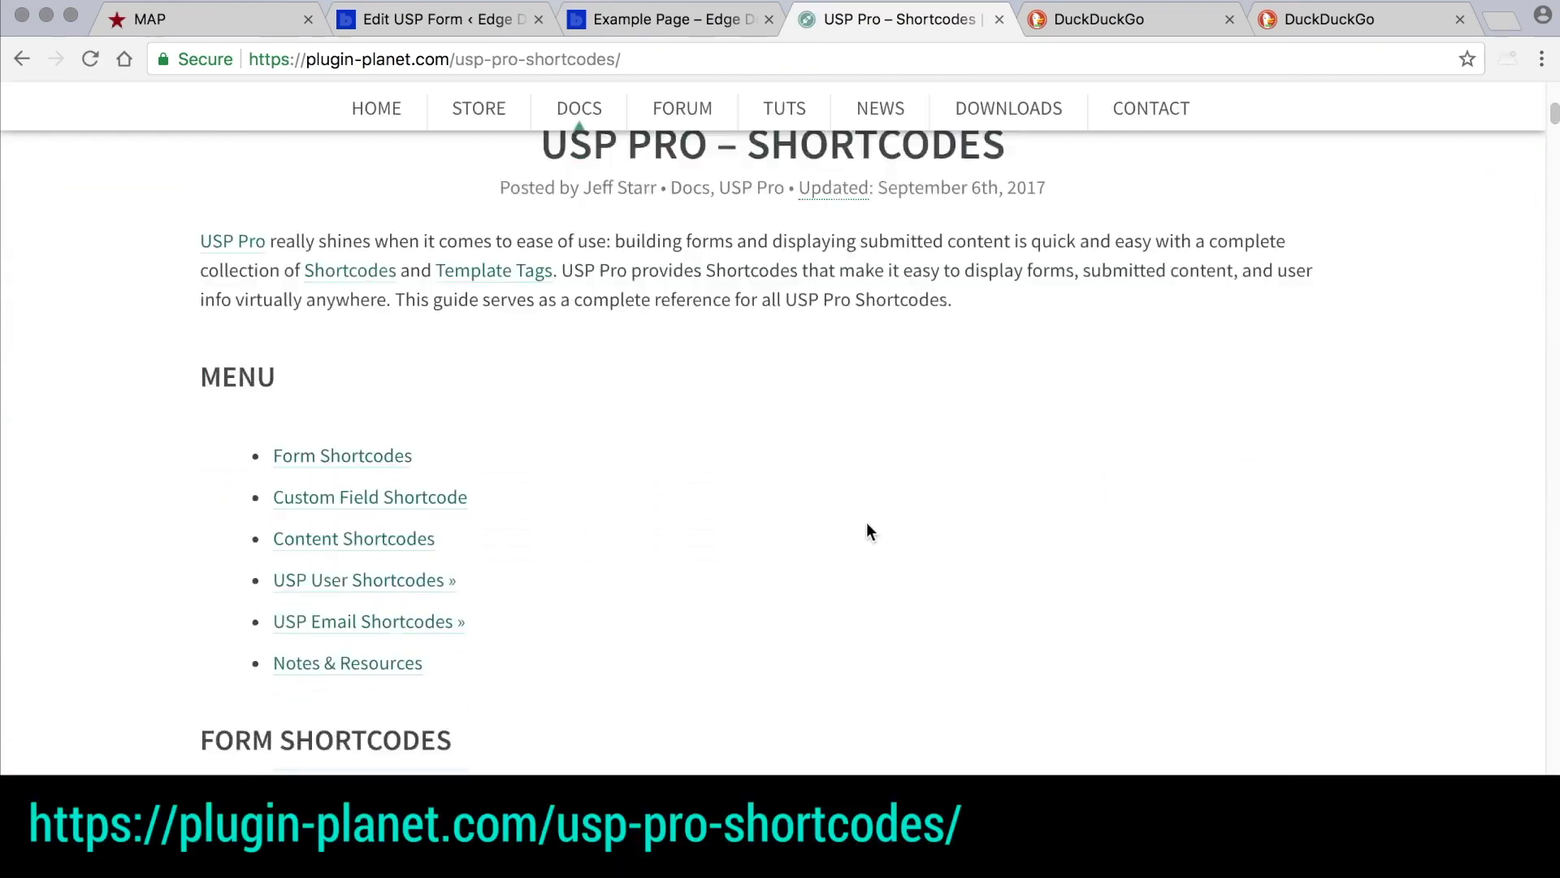
scroll(868, 521, "down", 6)
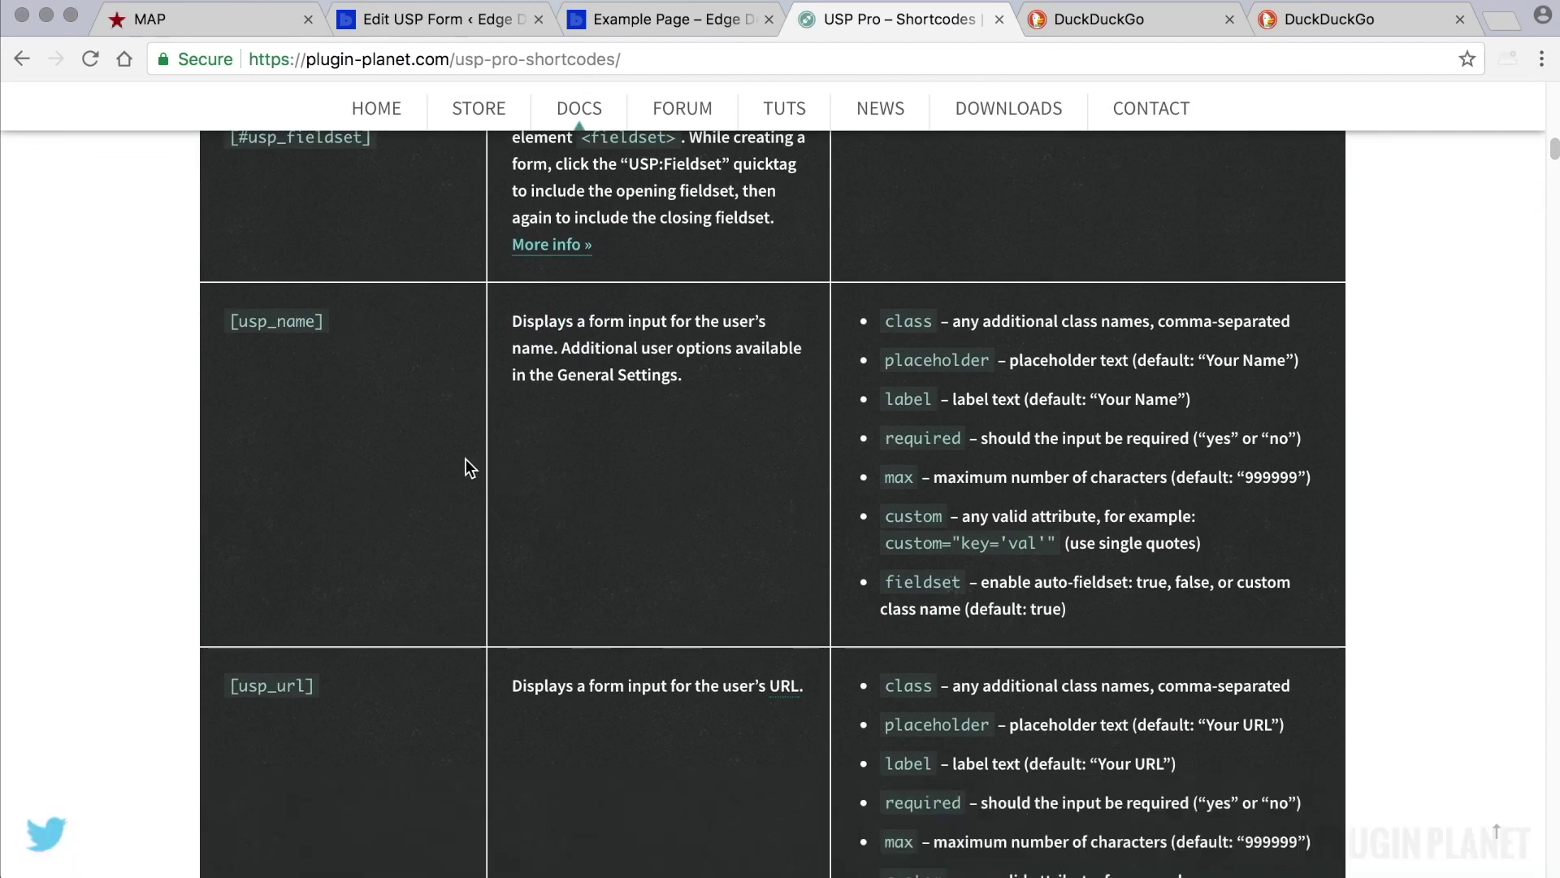
scroll(467, 463, "down", 3)
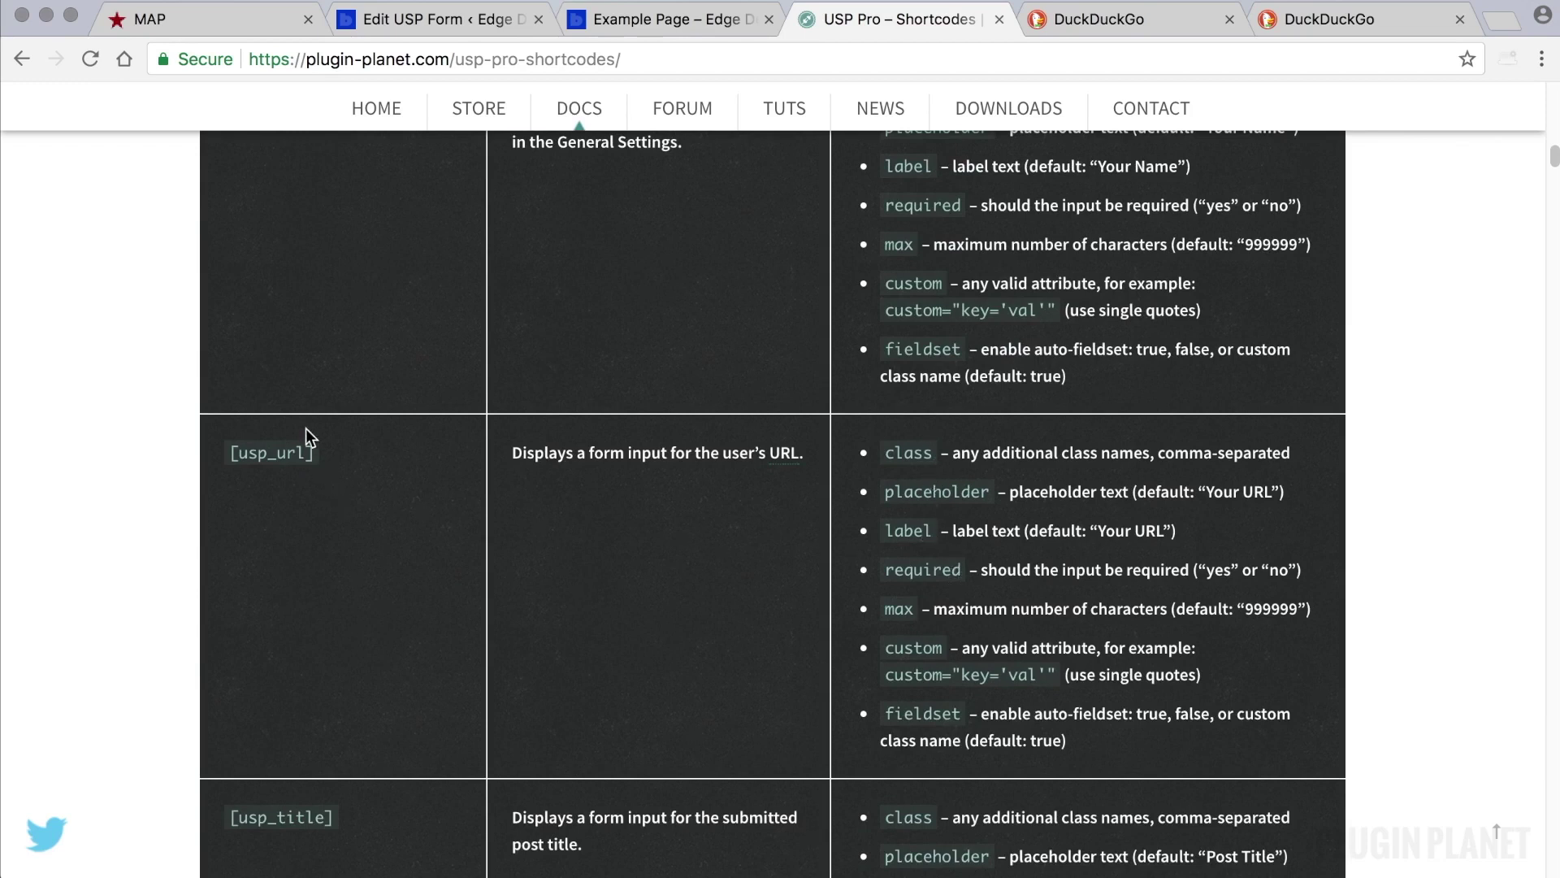
scroll(605, 553, "up", 4)
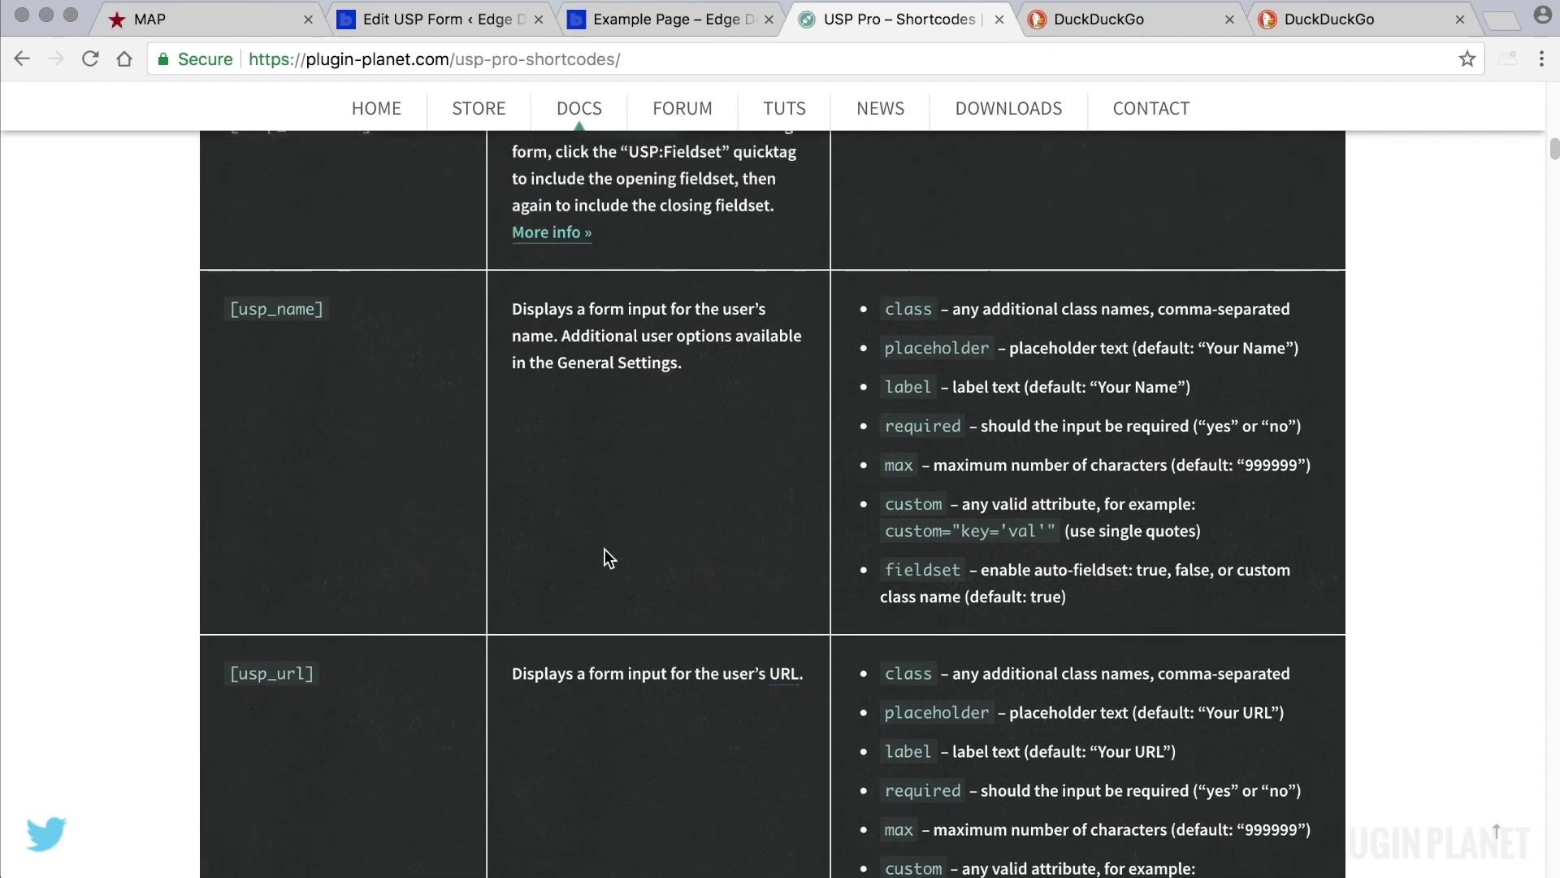
scroll(906, 582, "down", 15)
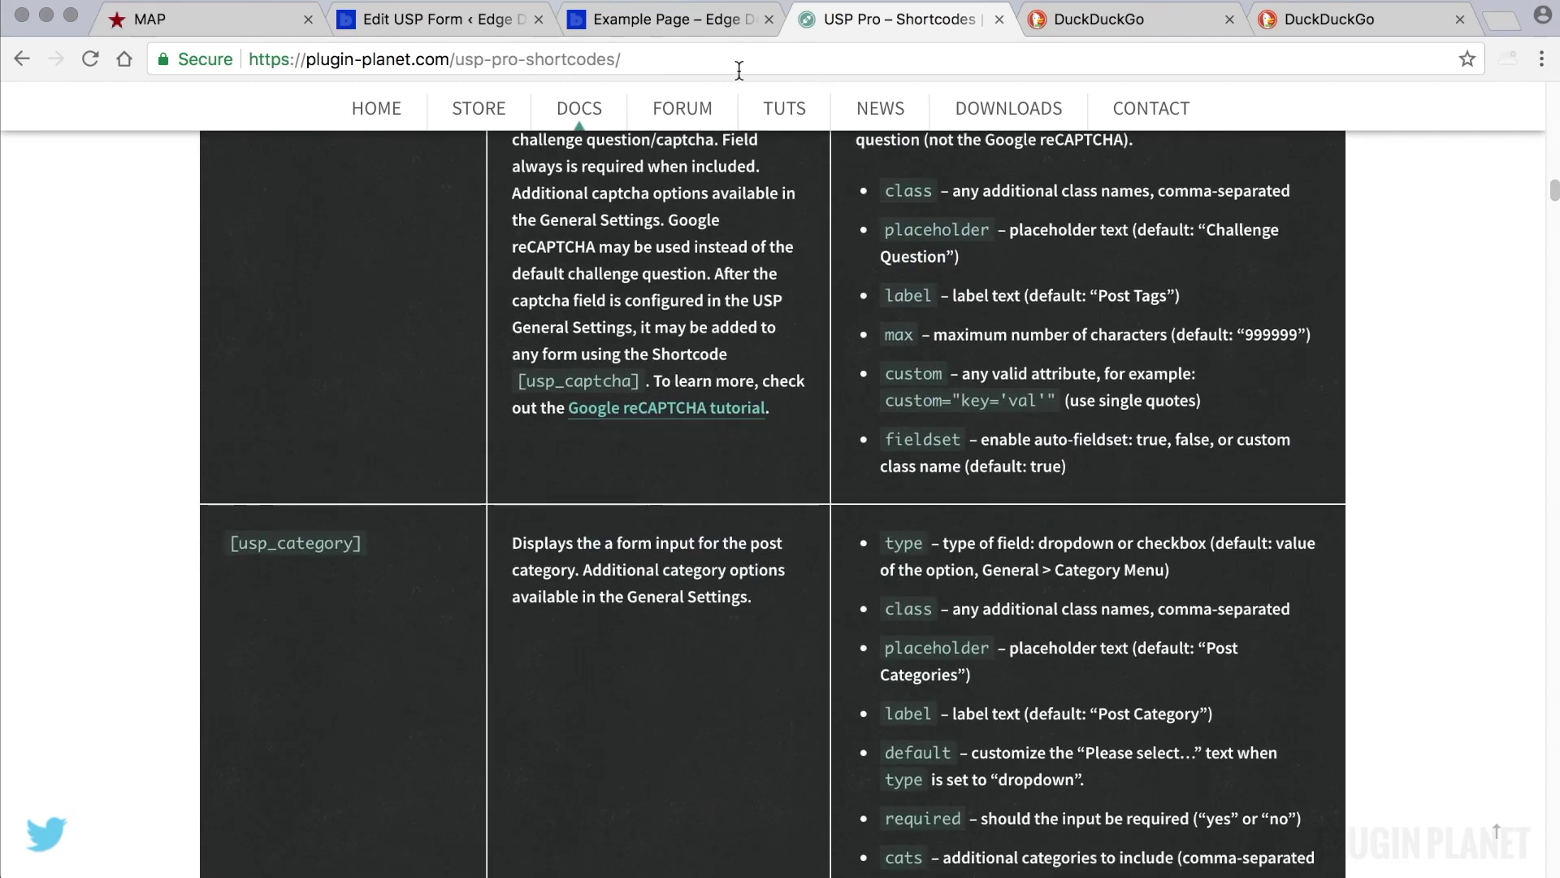
left_click(481, 21)
- Remove the stray space before ] in [usp_name required="true" ] and update the form
left_click(467, 561)
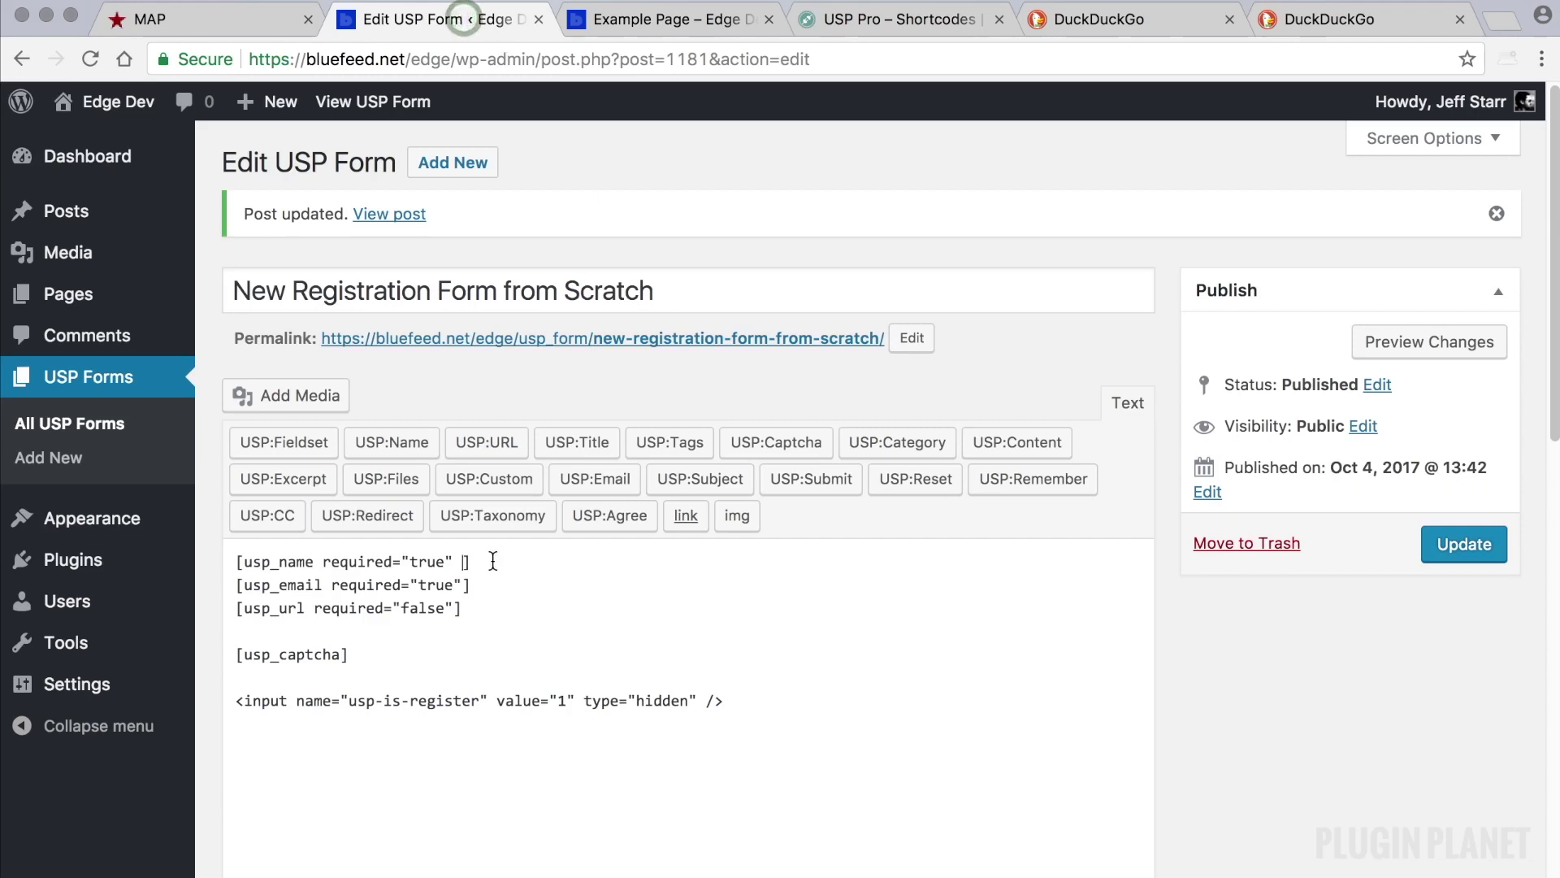
key("BackSpace")
scroll(1390, 686, "down", 1)
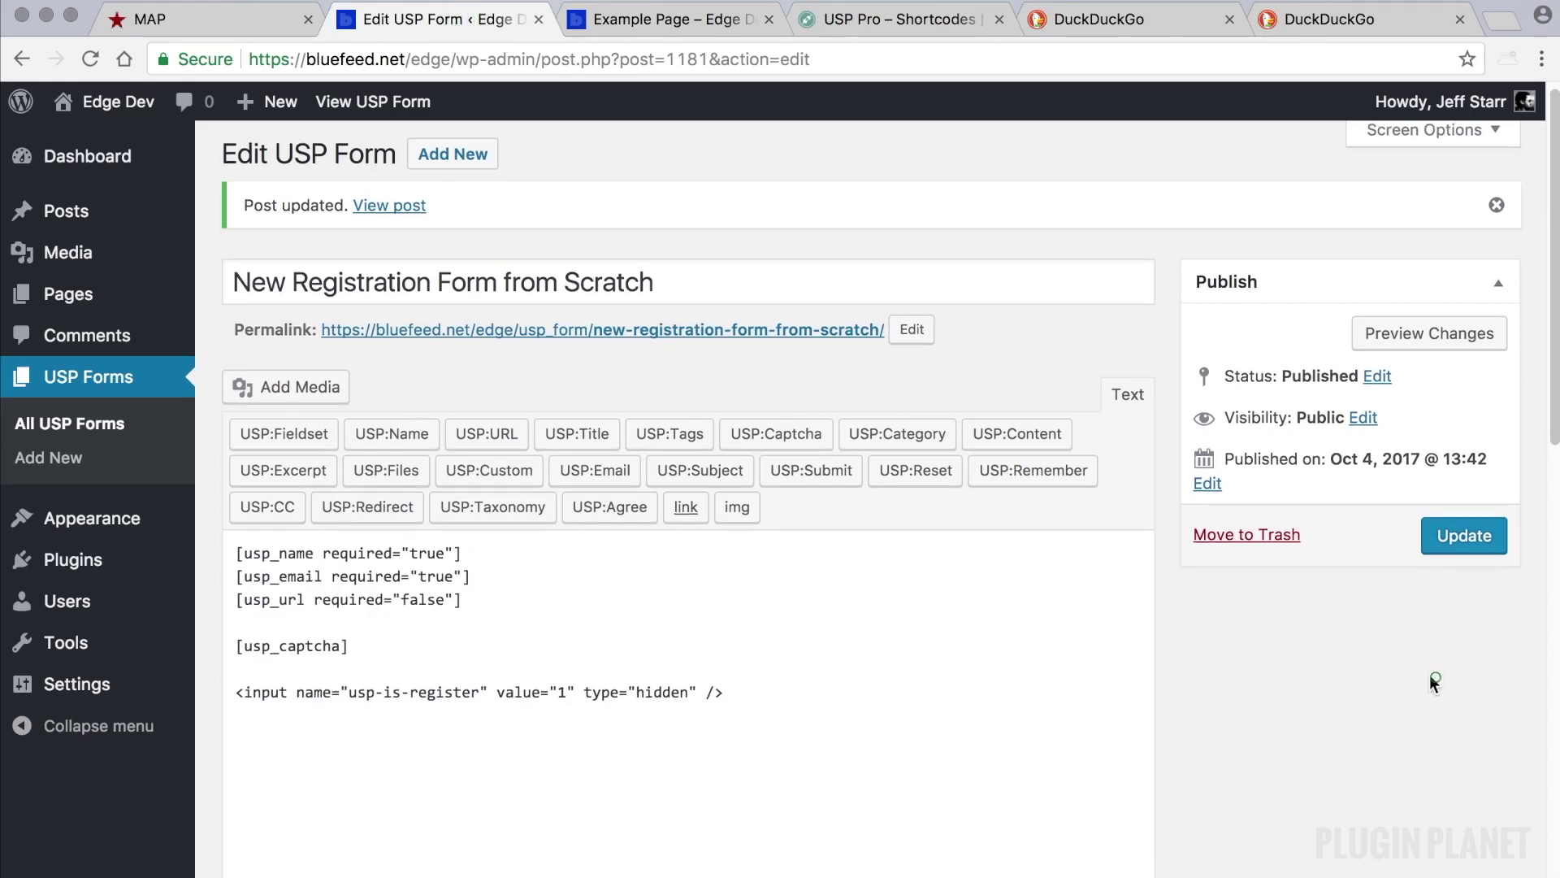
left_click(1432, 675)
left_click(1440, 539)
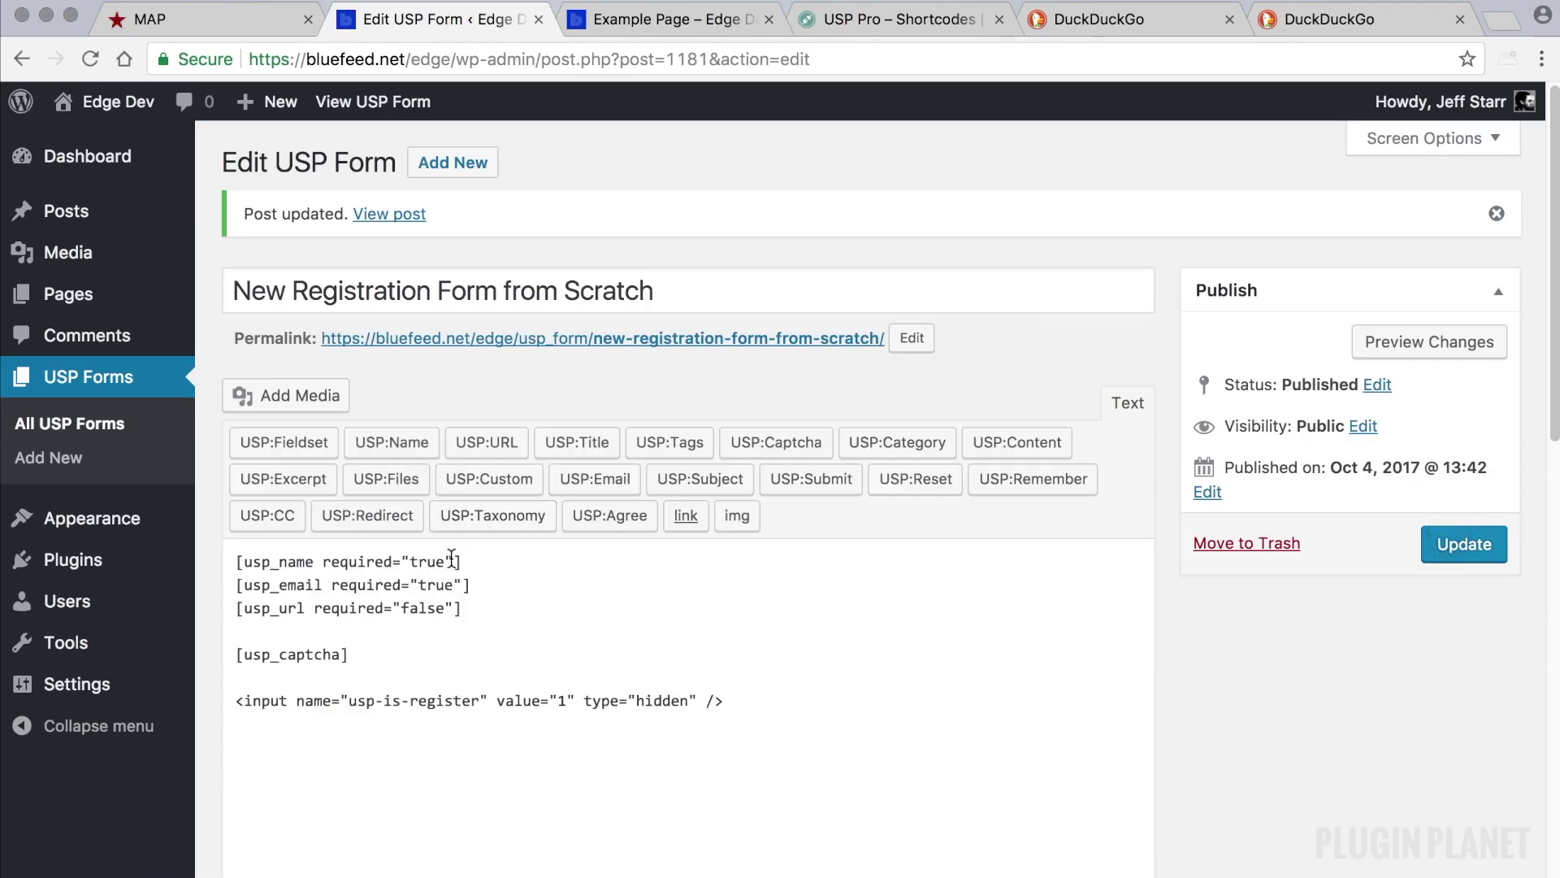
- Open the User Registration Demo form and select its six custom-field lines and remember line
left_click(114, 421)
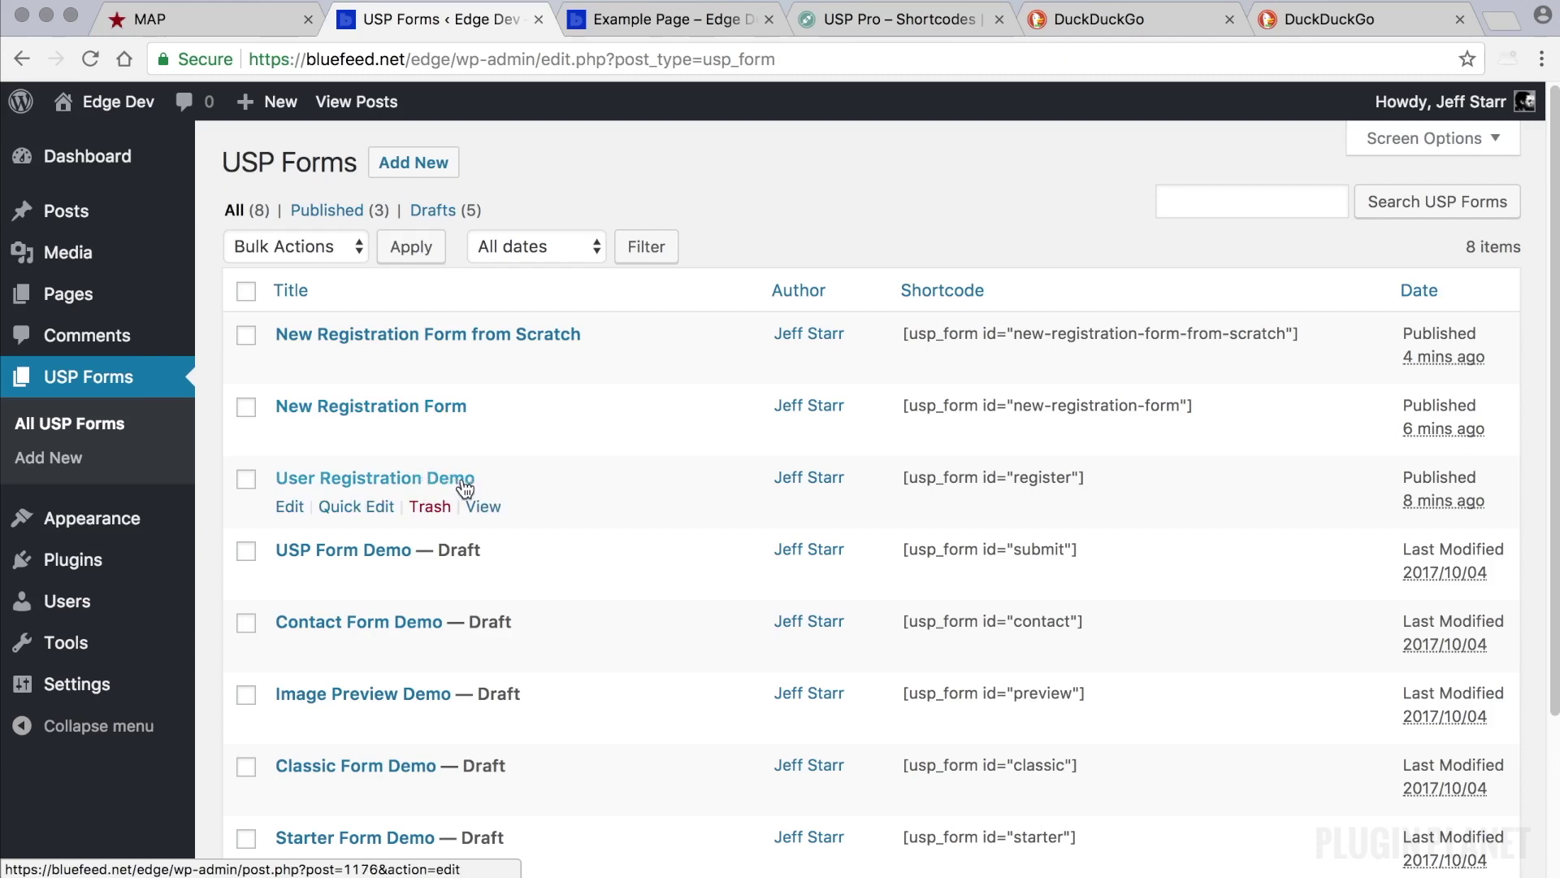
left_click(463, 488)
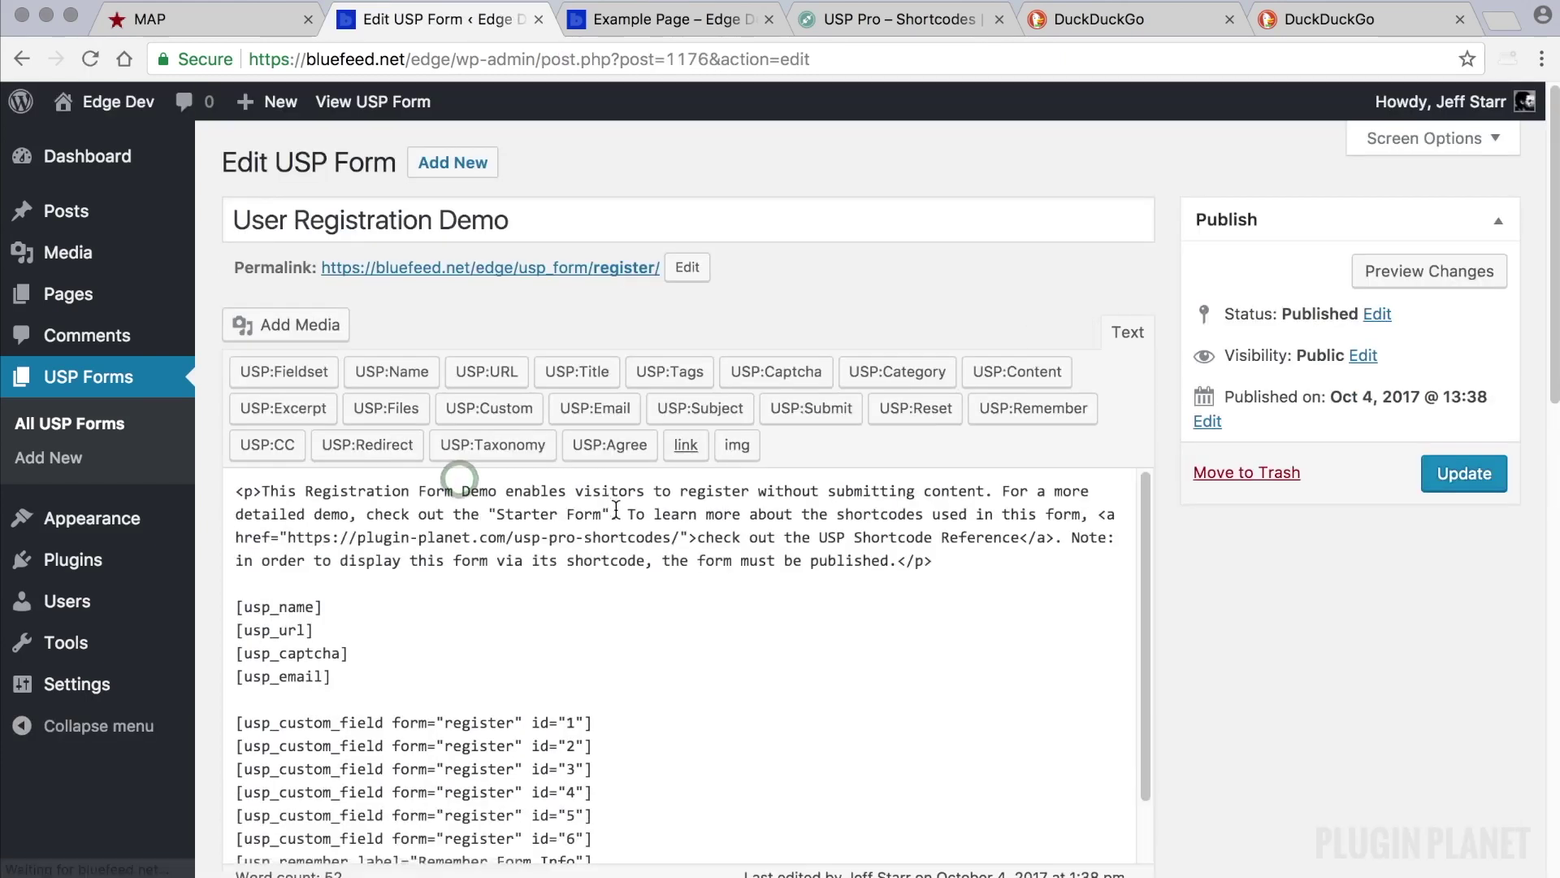
scroll(624, 676, "down", 2)
left_click_drag(605, 738, 707, 579)
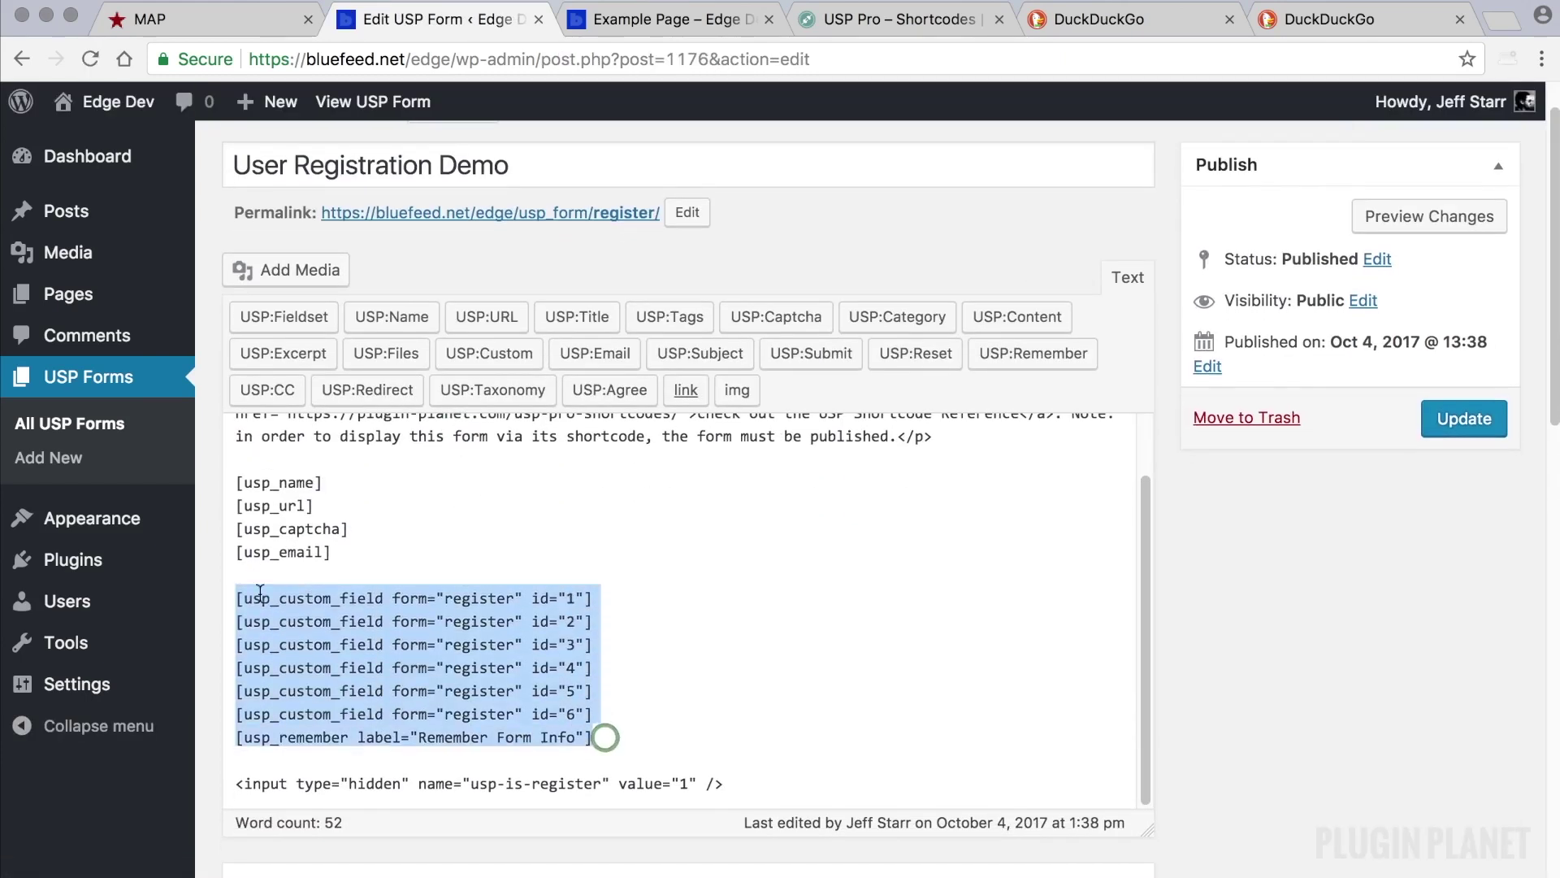
scroll(785, 603, "down", 2)
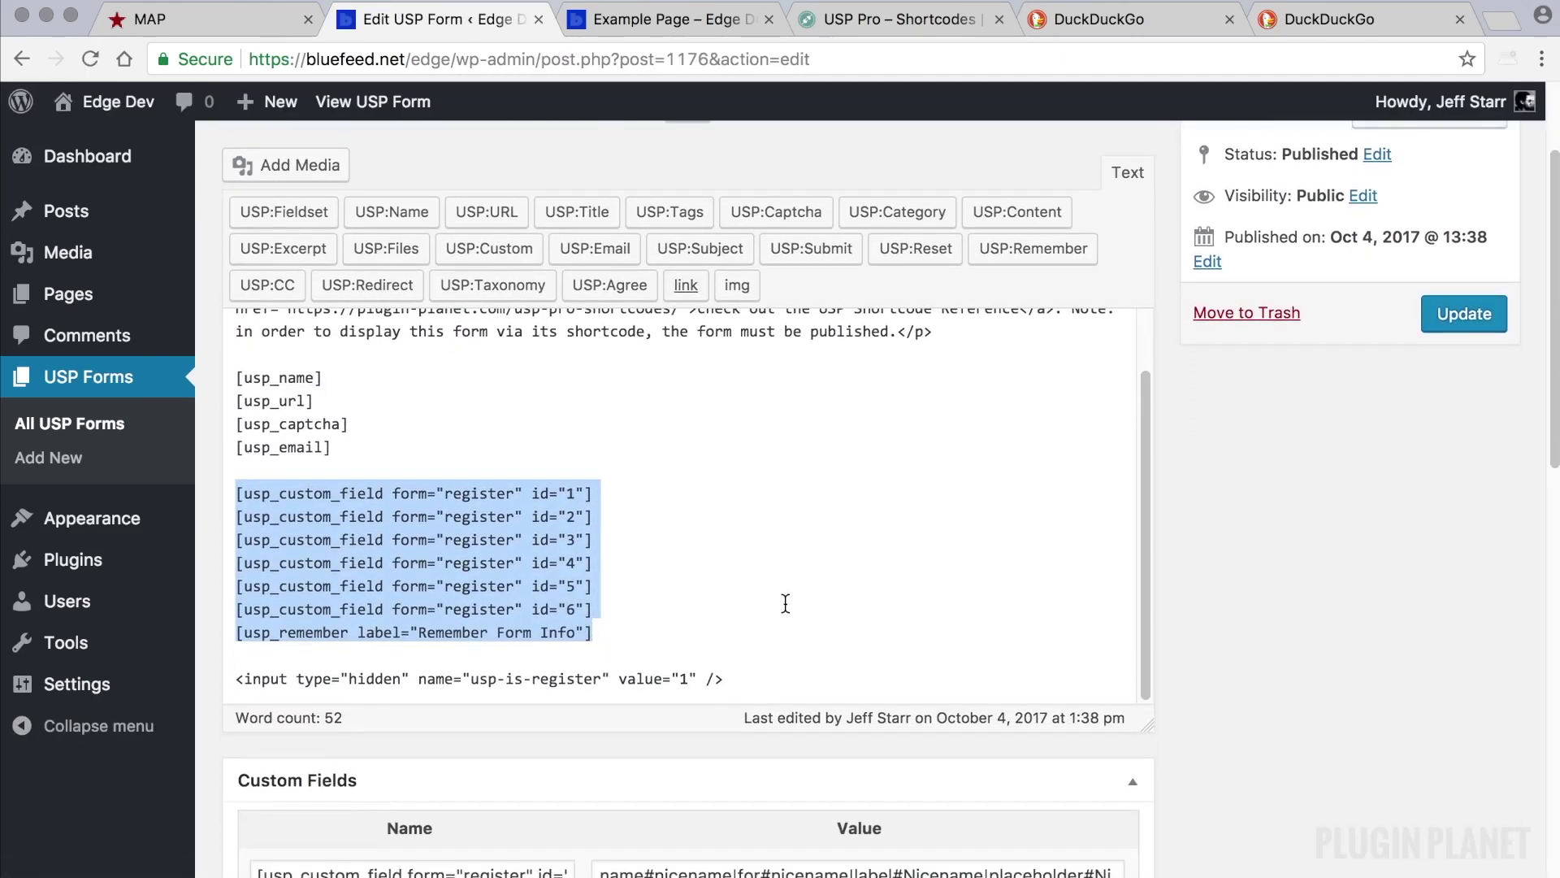
- Go back from the USP Pro Shortcodes reference to the Make a Registration Form tutorial
left_click(874, 18)
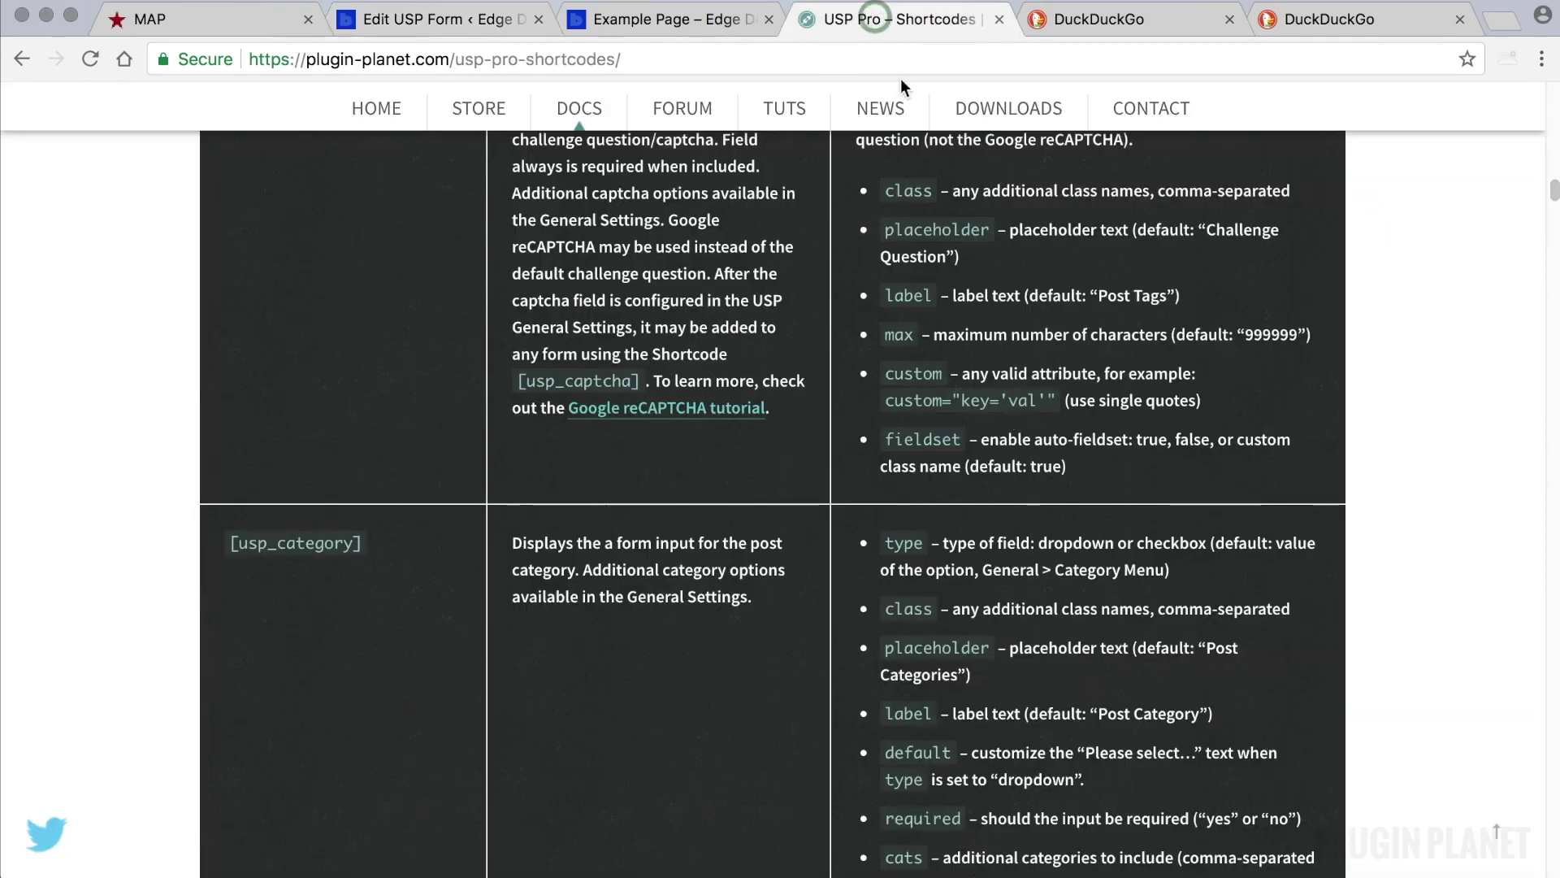
left_click(22, 59)
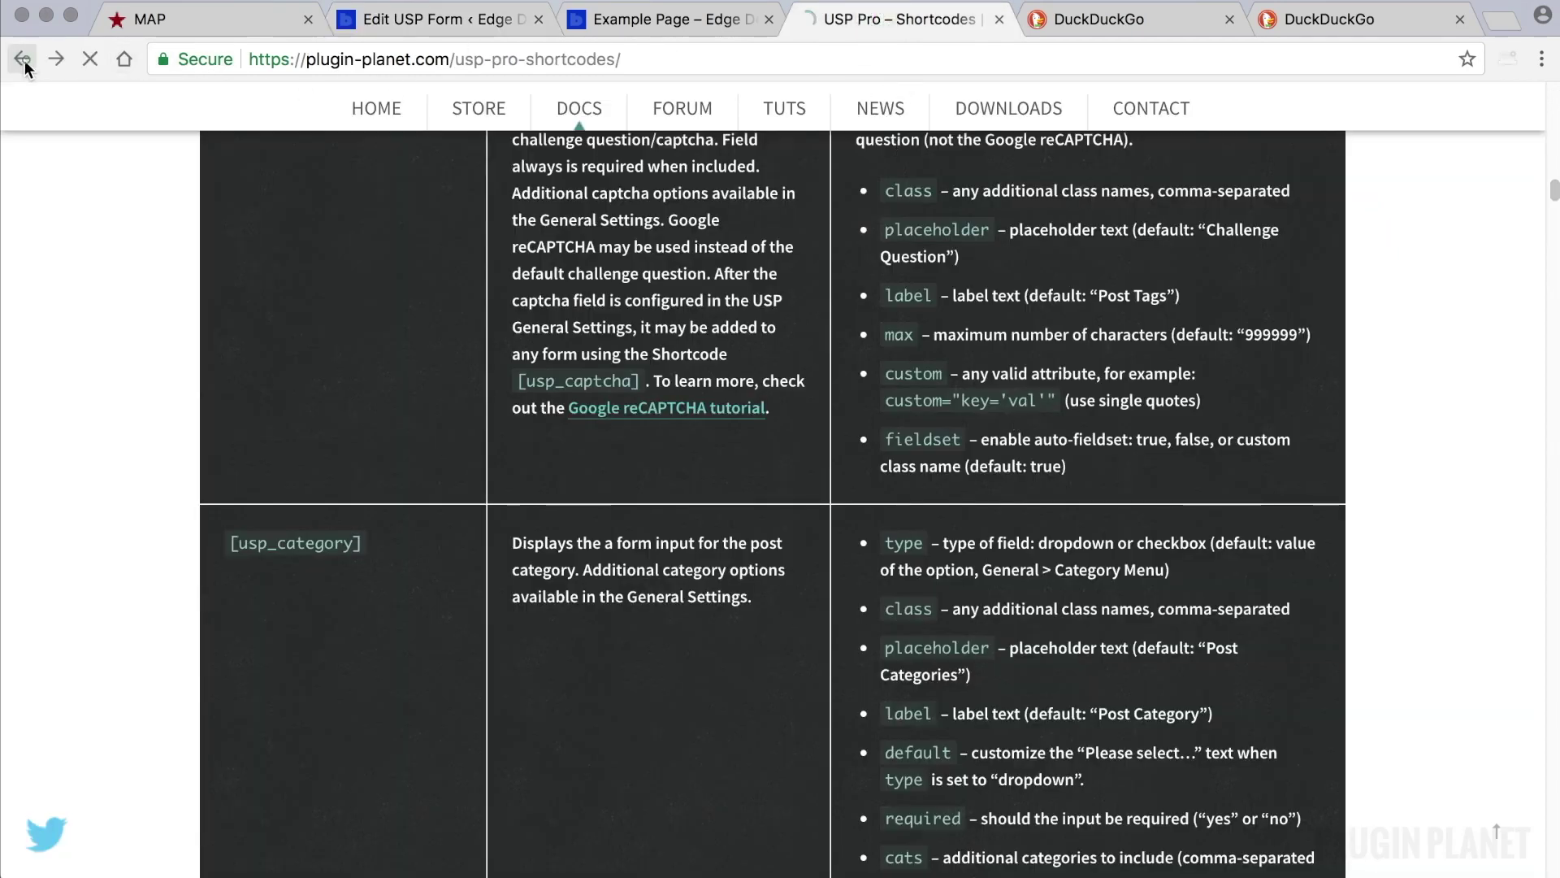
left_click(23, 60)
scroll(712, 523, "down", 5)
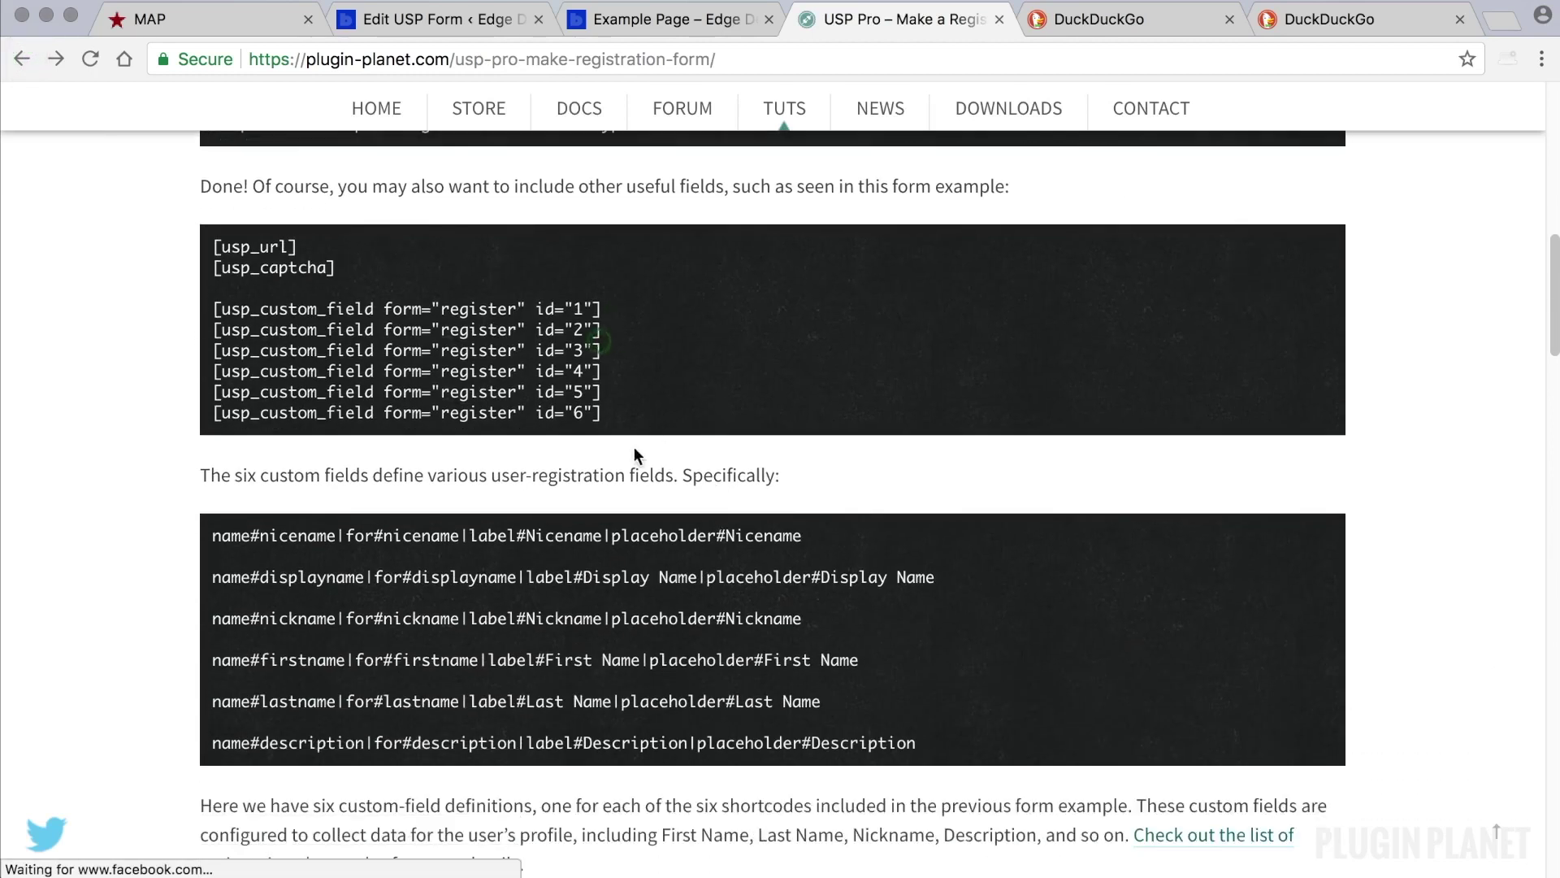
- Review the tutorial's six usp_custom_field shortcodes and their matching field definitions
scroll(660, 585, "down", 3)
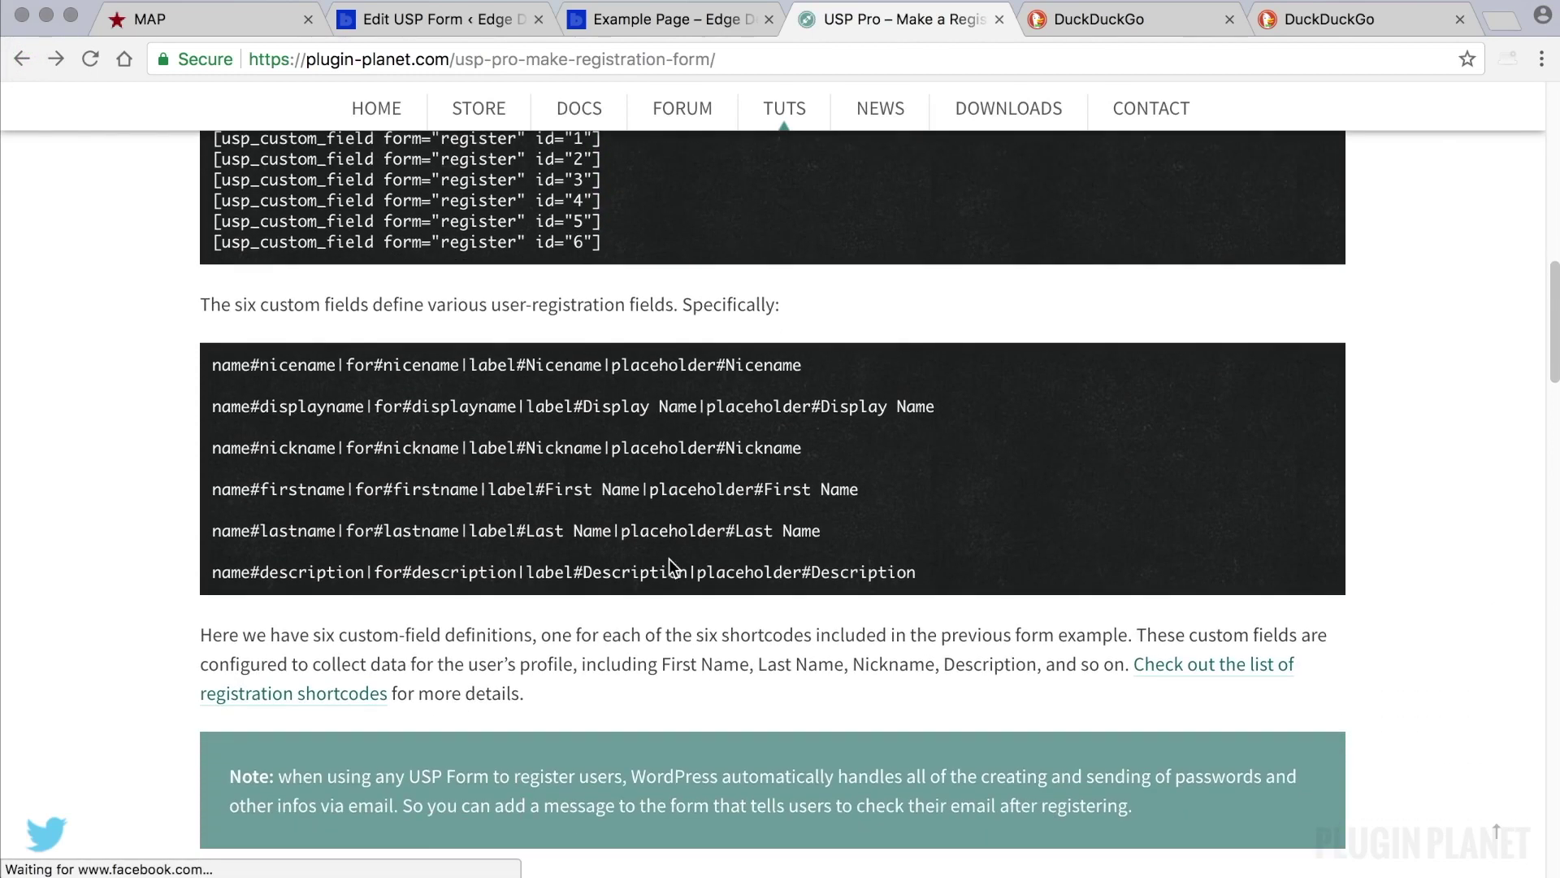
scroll(670, 565, "down", 2)
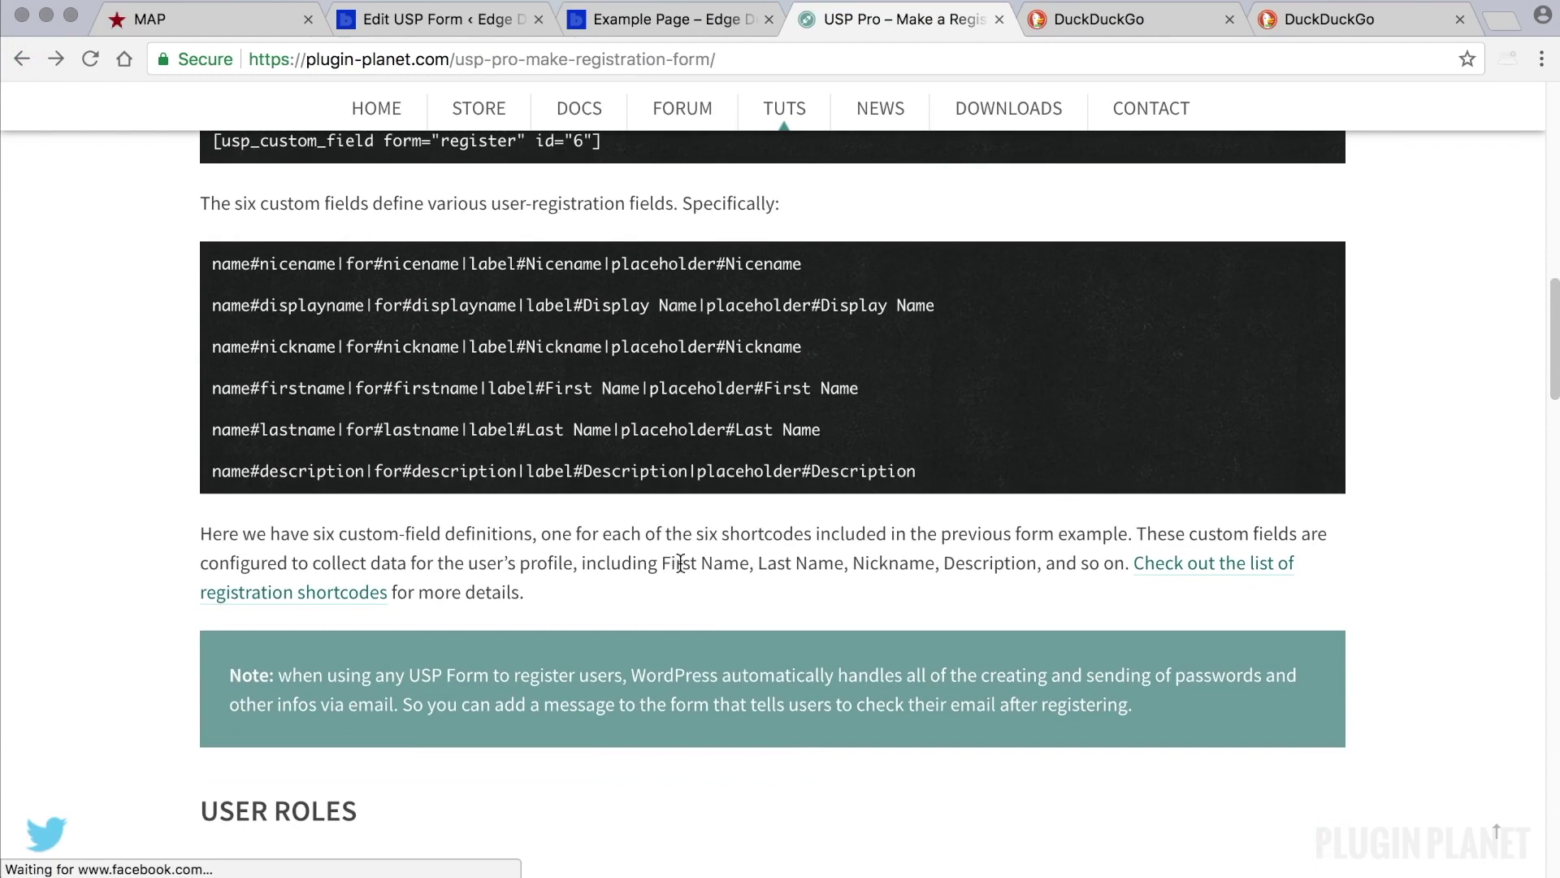
scroll(680, 563, "down", 1)
scroll(681, 563, "up", 6)
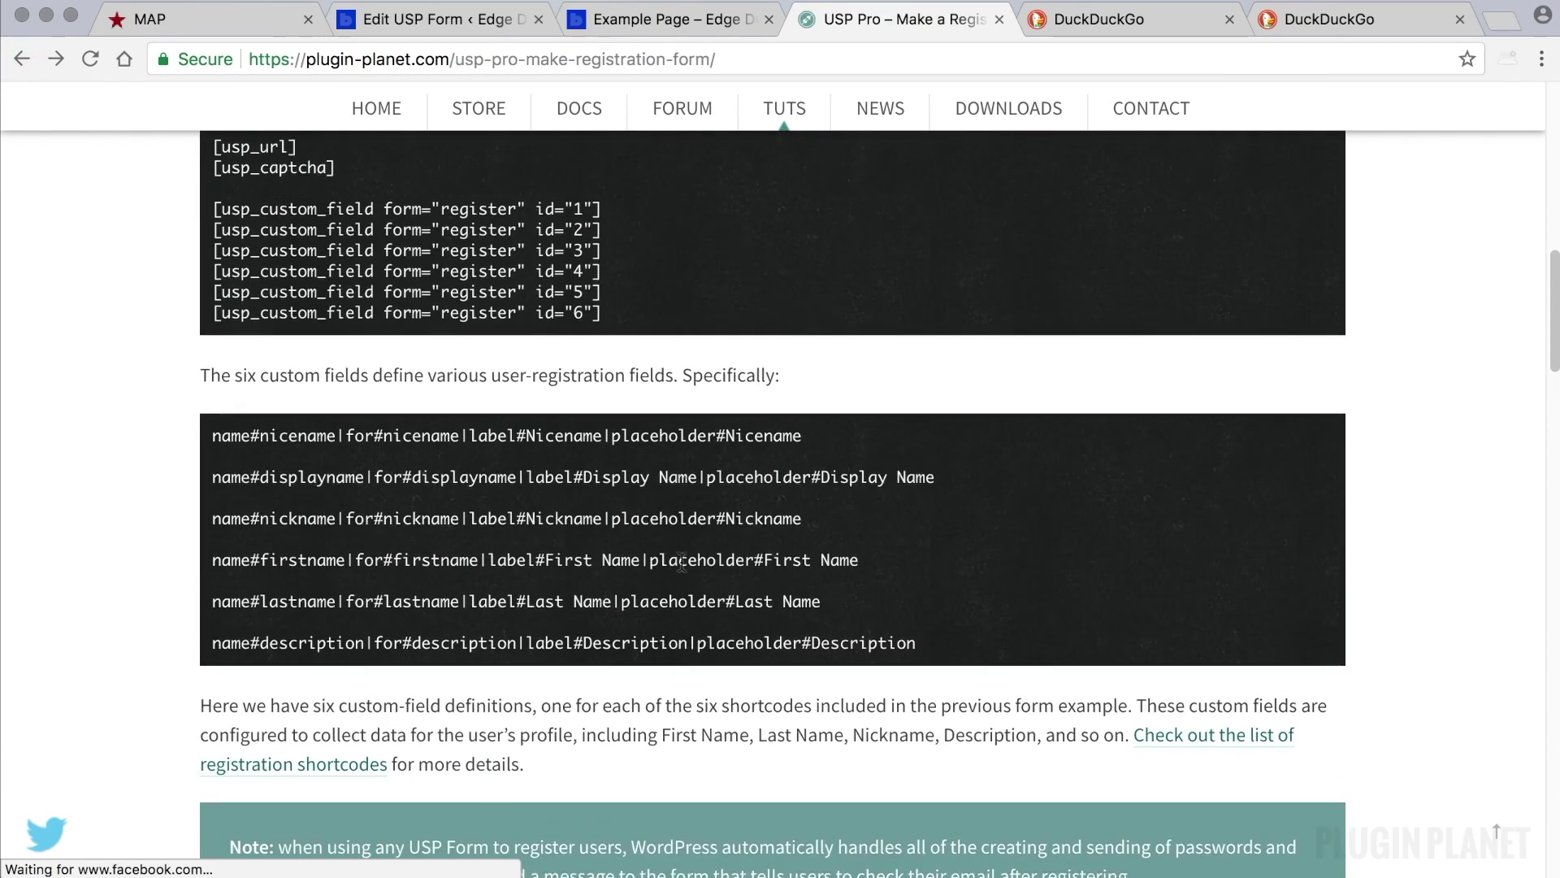
scroll(681, 562, "down", 10)
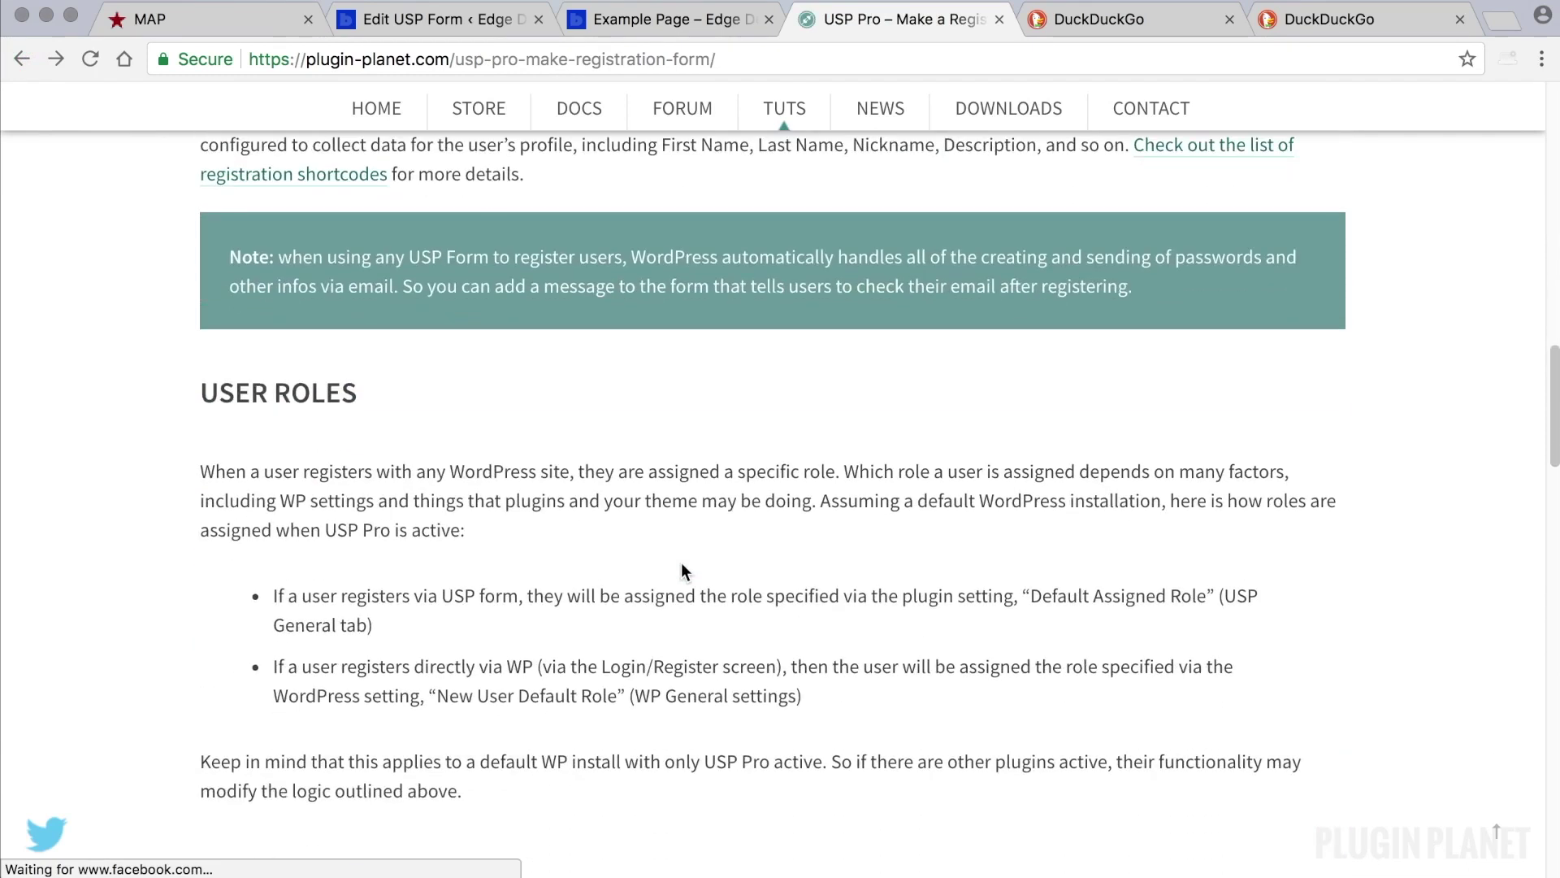
scroll(681, 563, "down", 2)
scroll(687, 562, "down", 1)
scroll(689, 562, "up", 1)
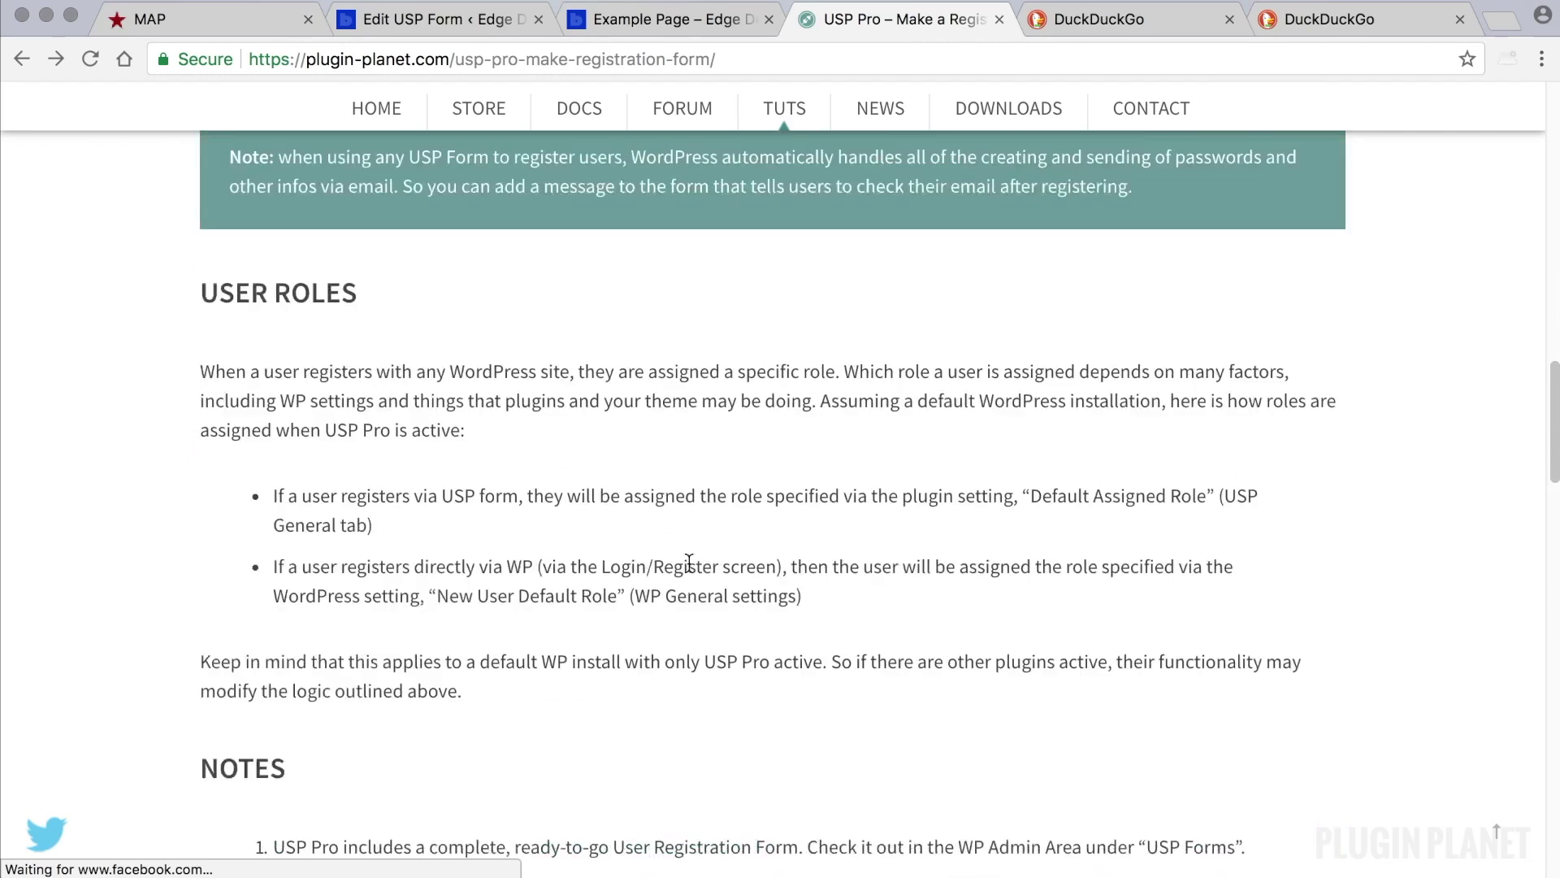
scroll(689, 563, "up", 5)
scroll(689, 567, "up", 2)
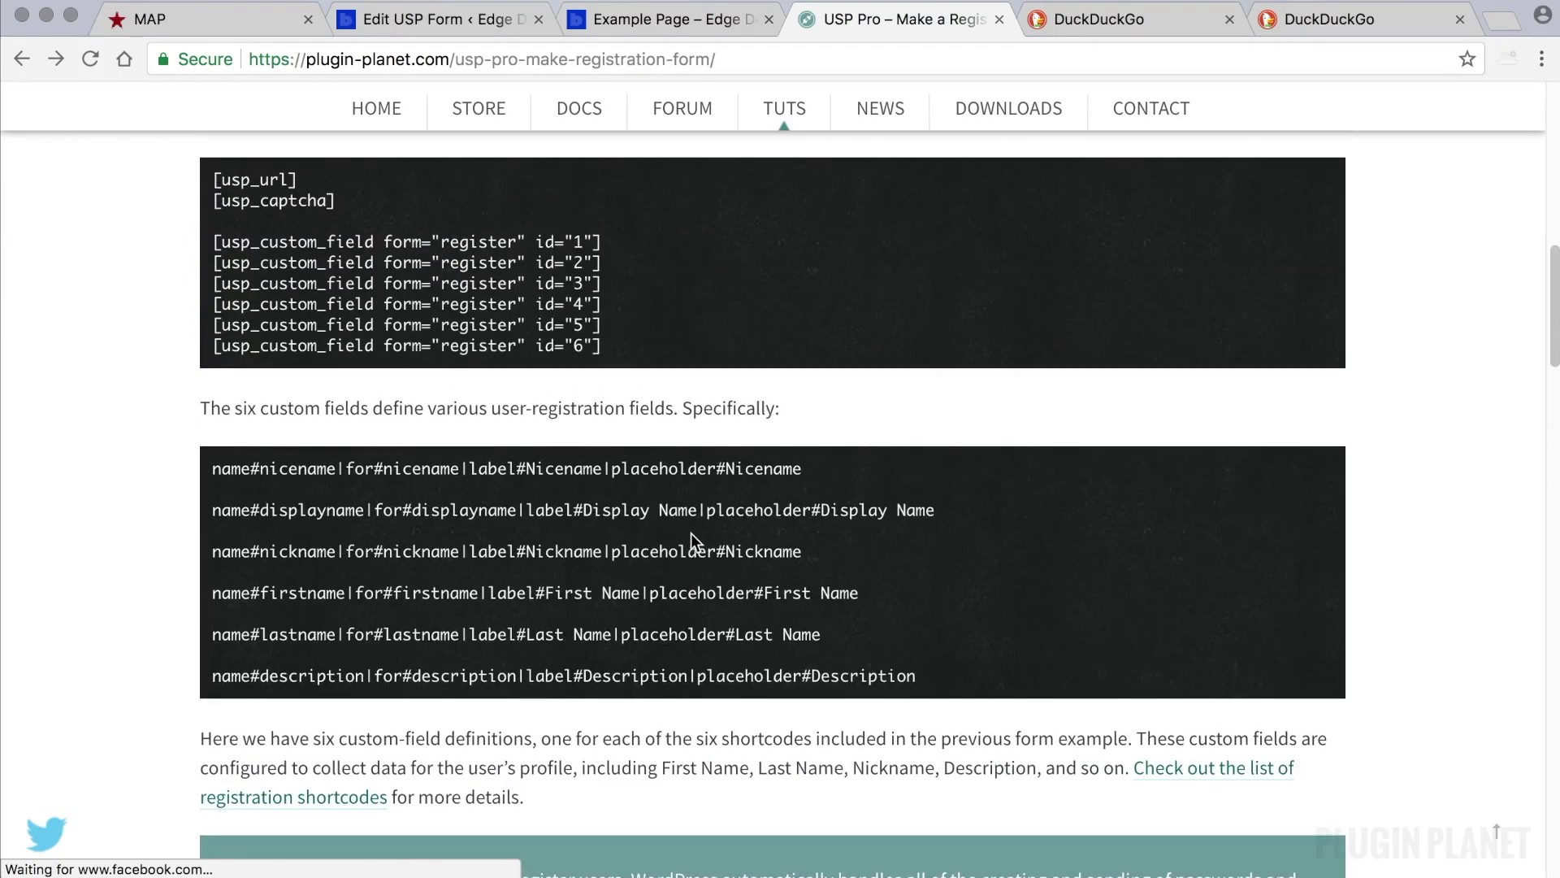
scroll(711, 525, "up", 2)
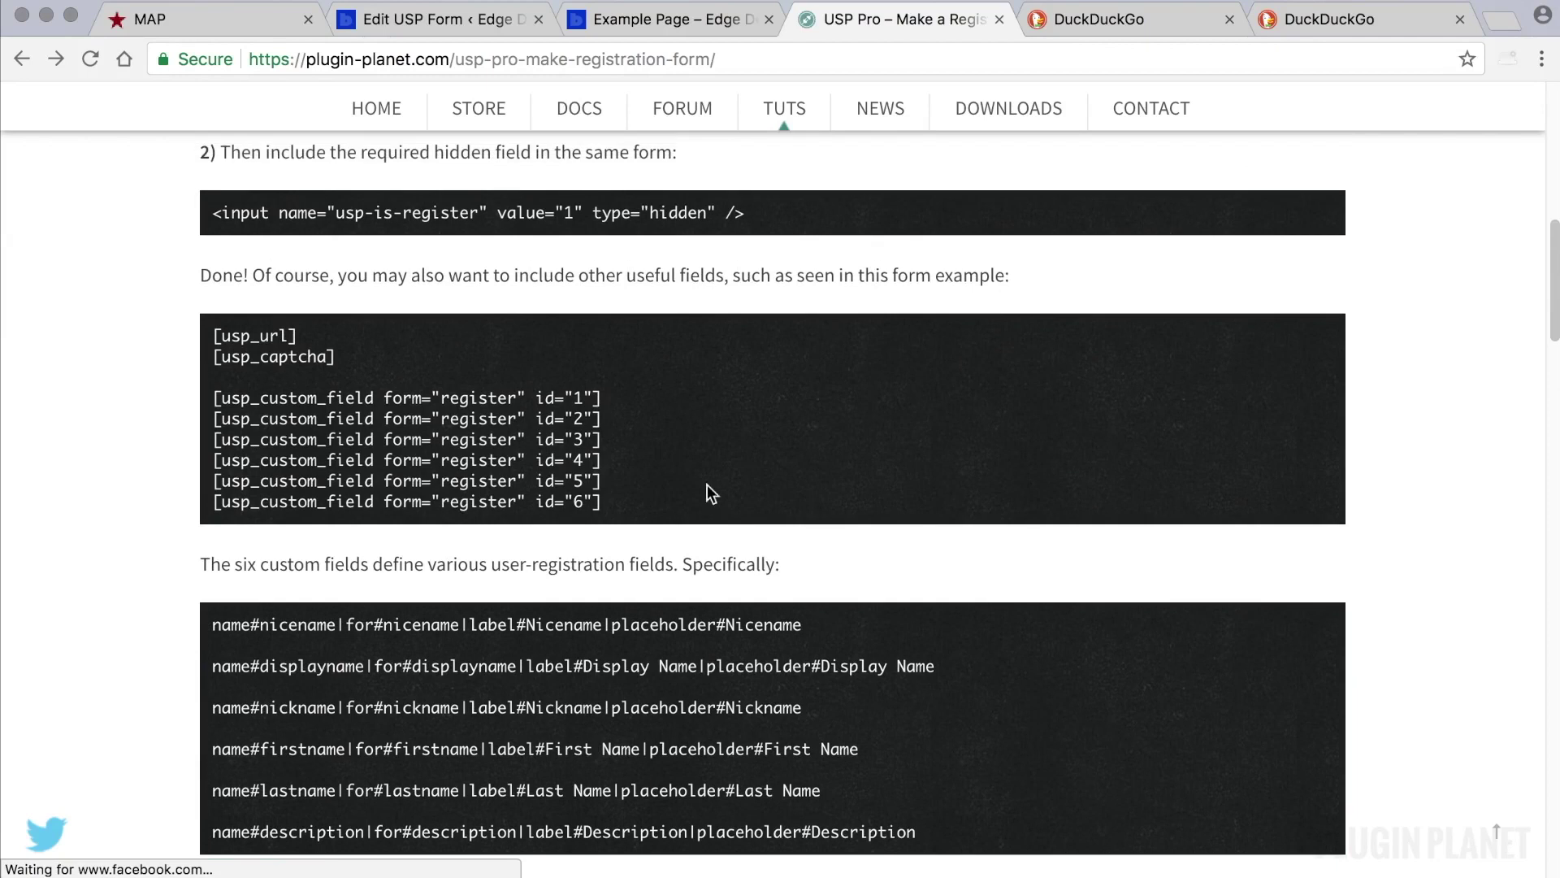
scroll(707, 626, "up", 2)
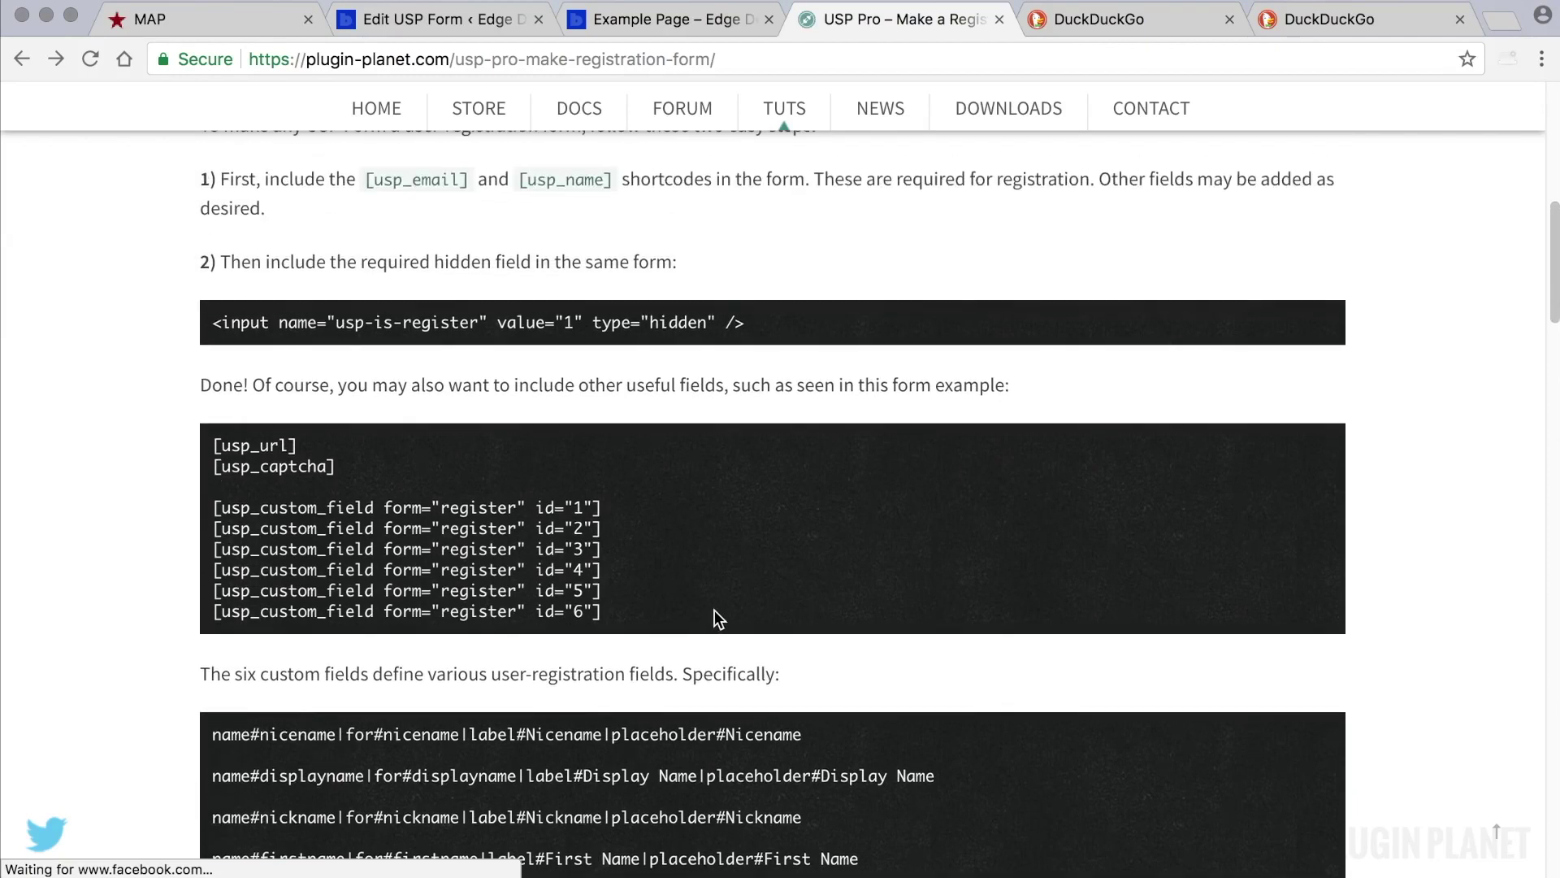
scroll(714, 610, "down", 1)
left_click(615, 537)
scroll(615, 536, "down", 1)
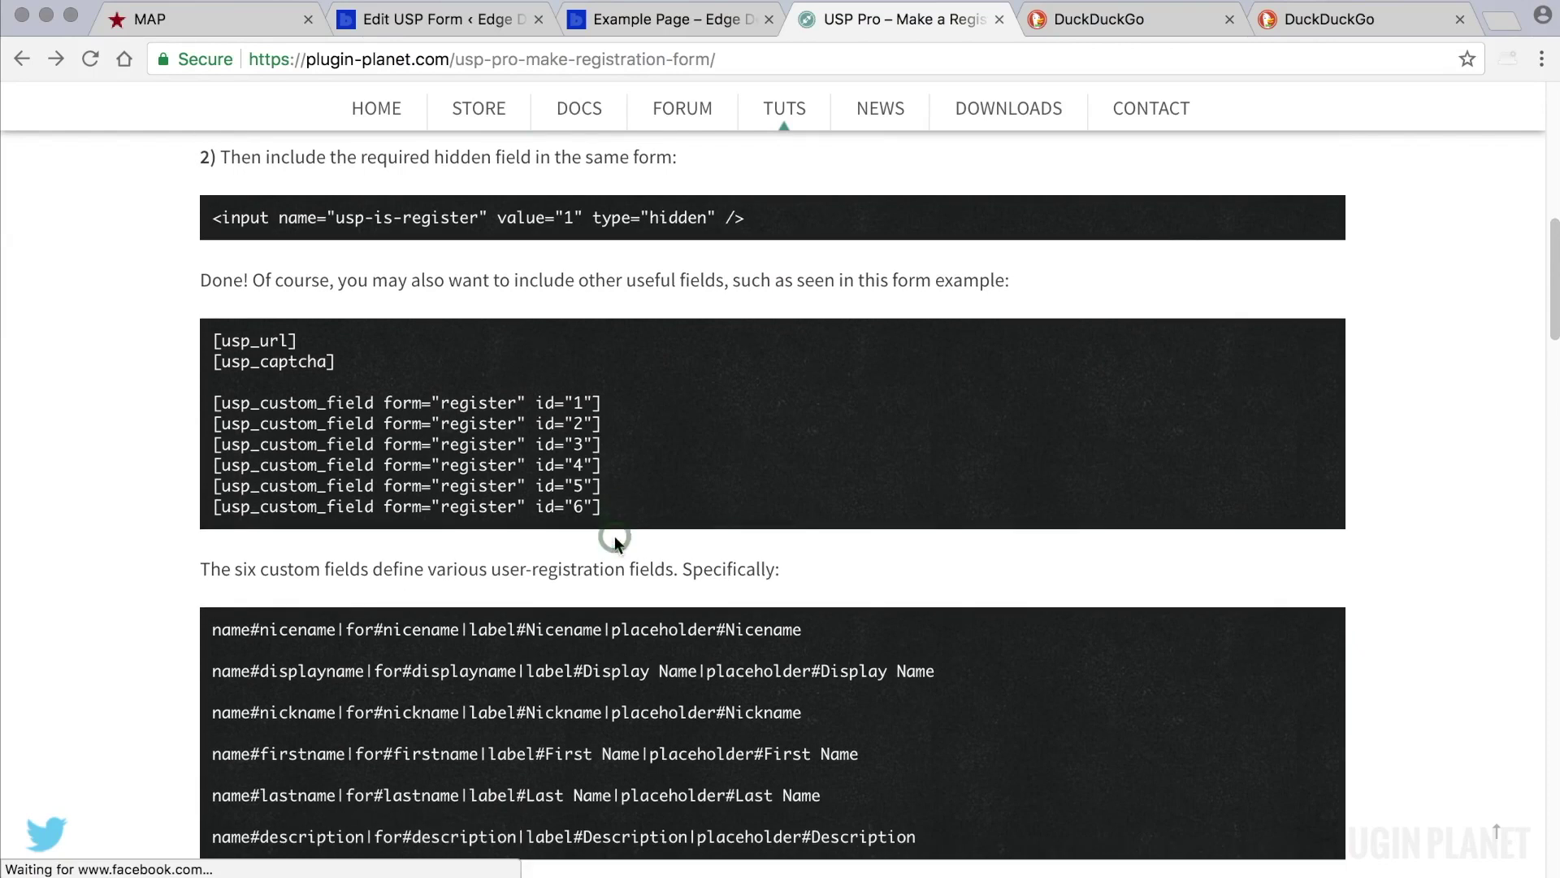
- Deselect the demo form's custom-field lines and return to the list of 8 USP Forms
left_click(482, 26)
left_click(554, 467)
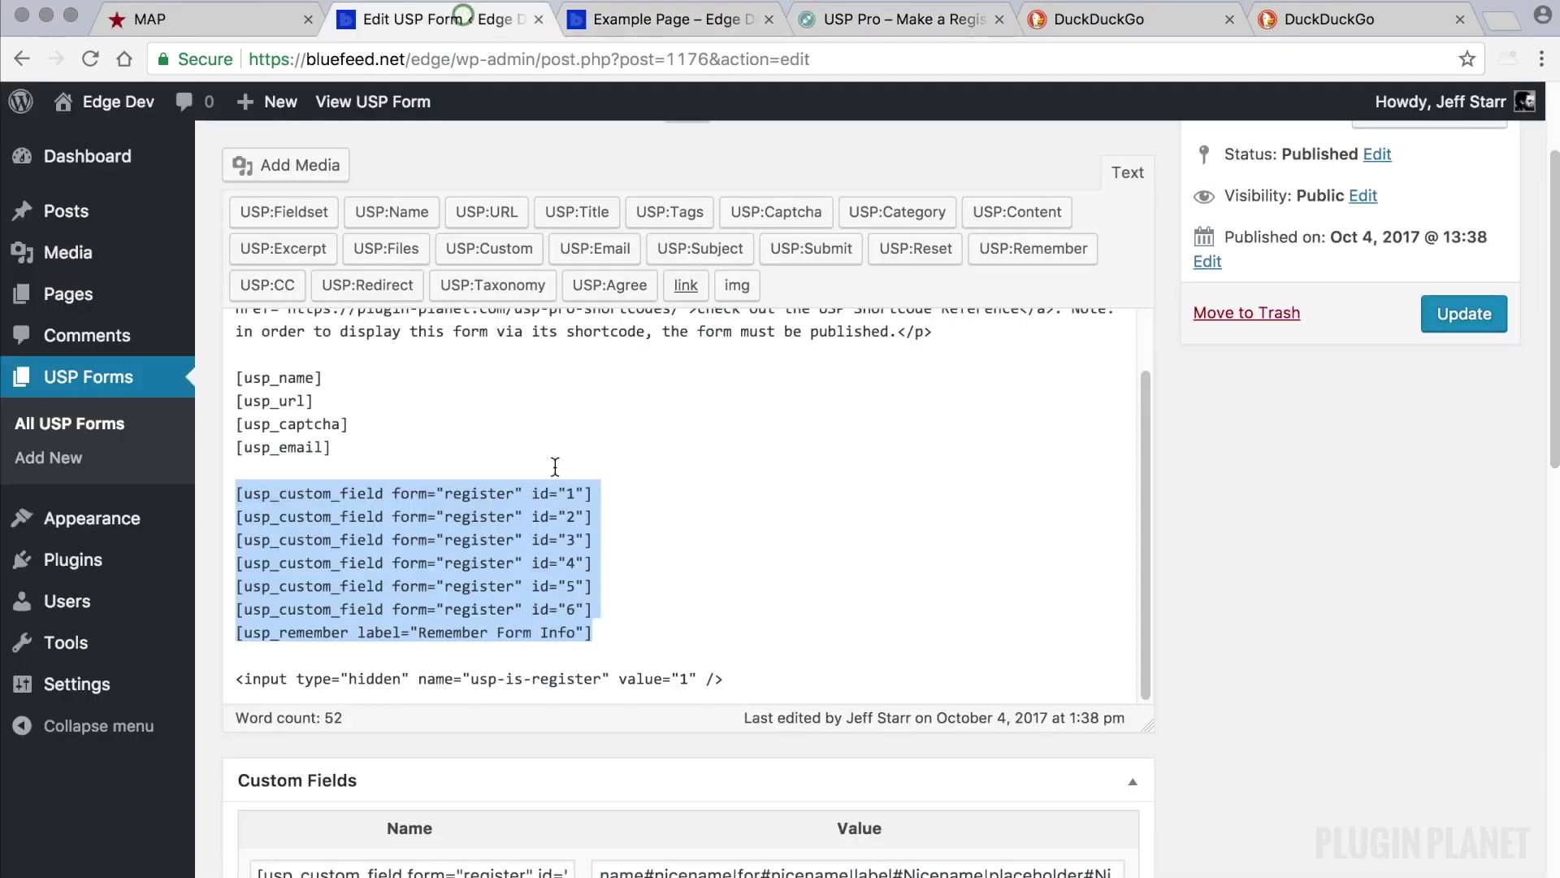
left_click(138, 421)
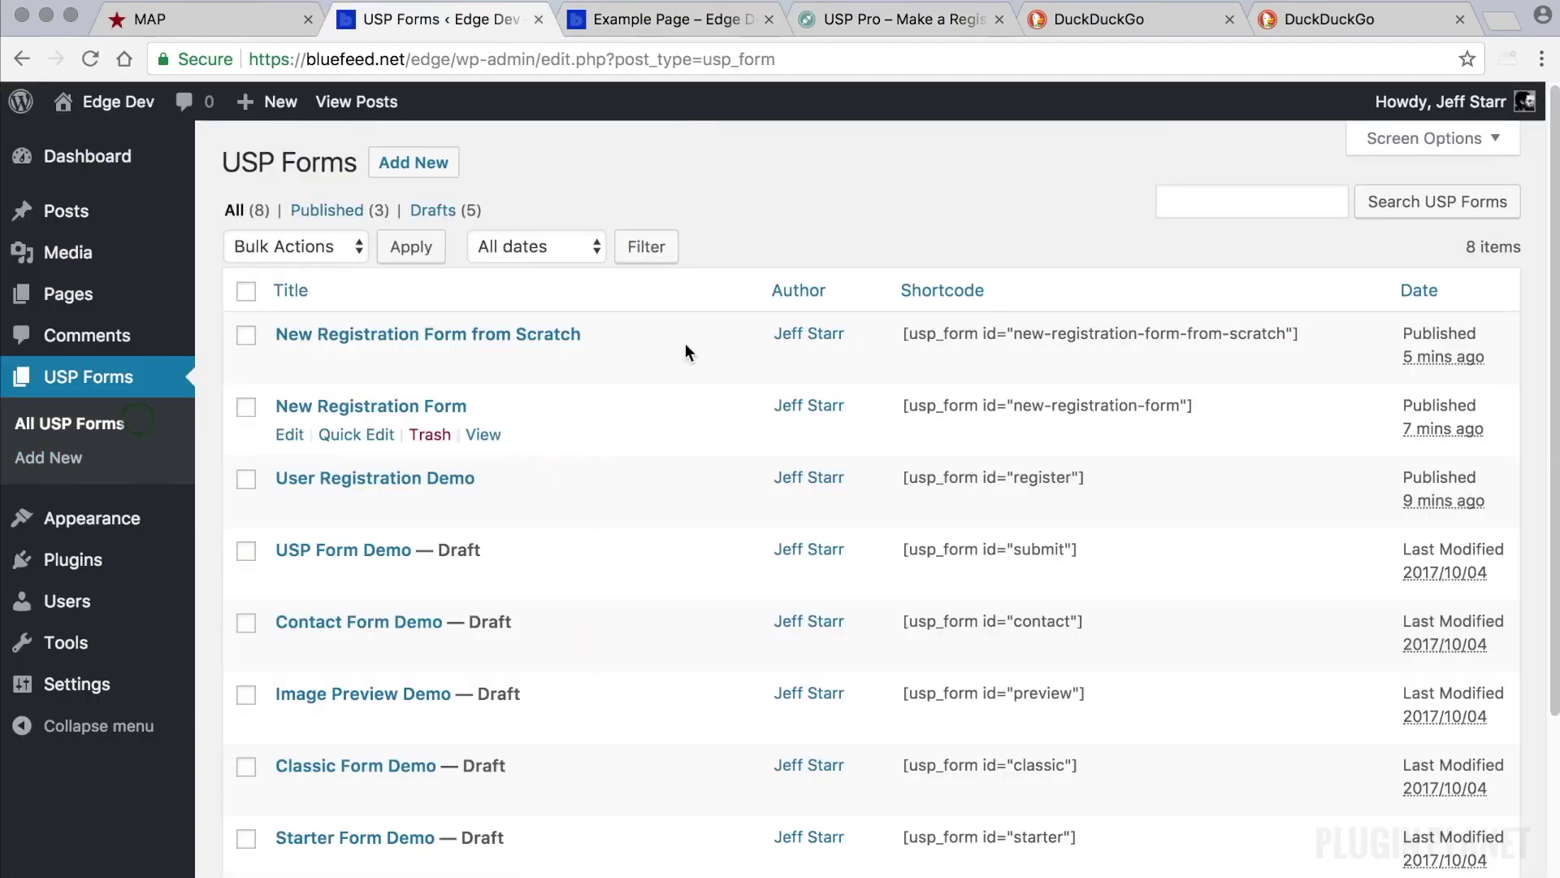
left_click(724, 204)
scroll(763, 485, "down", 2)
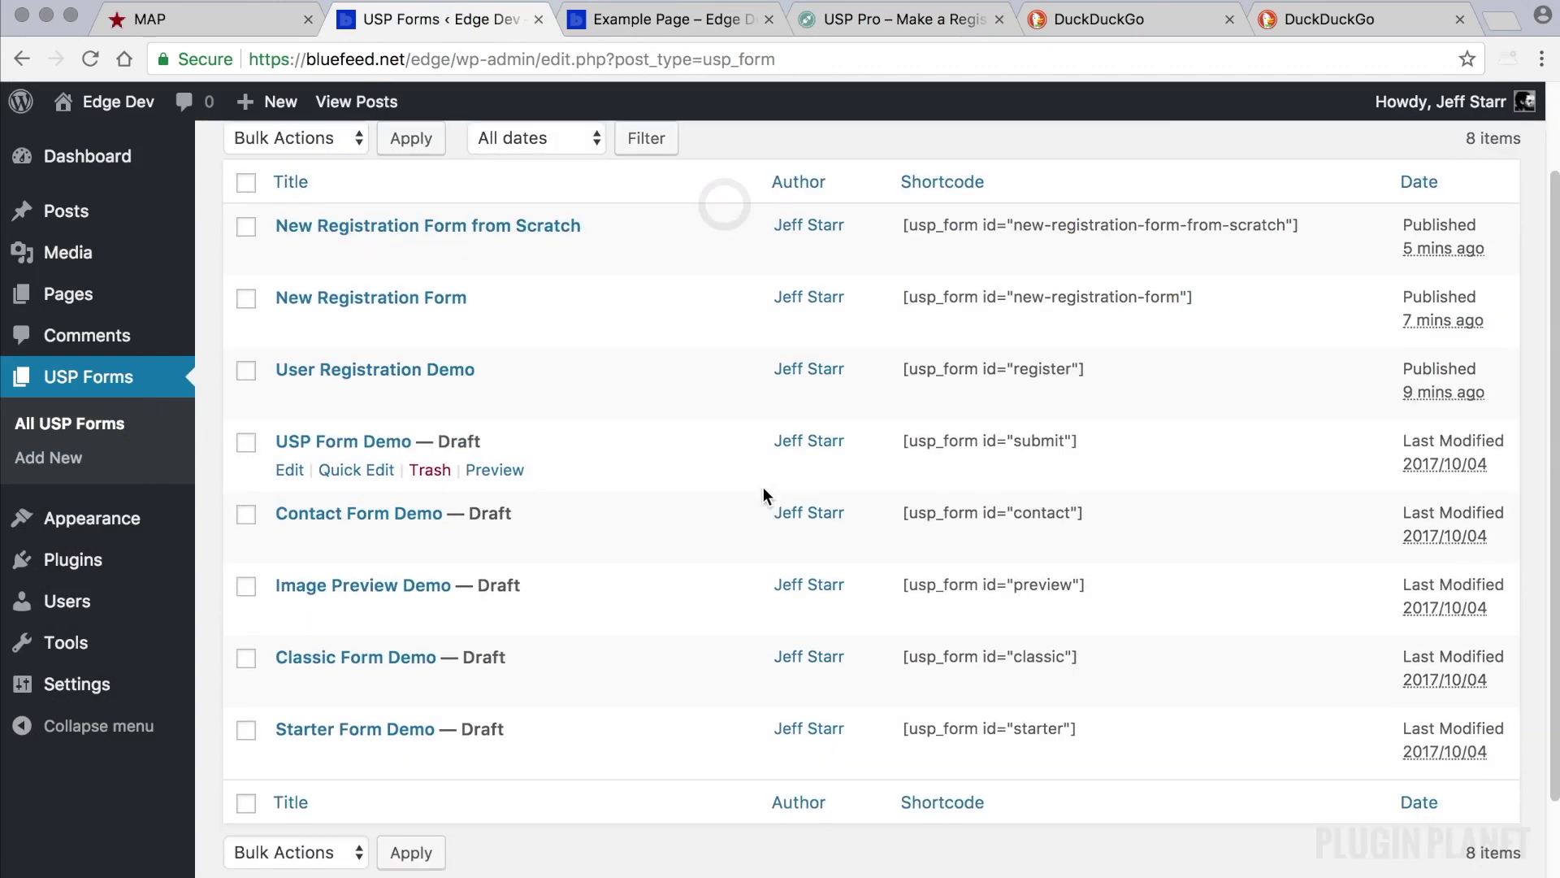